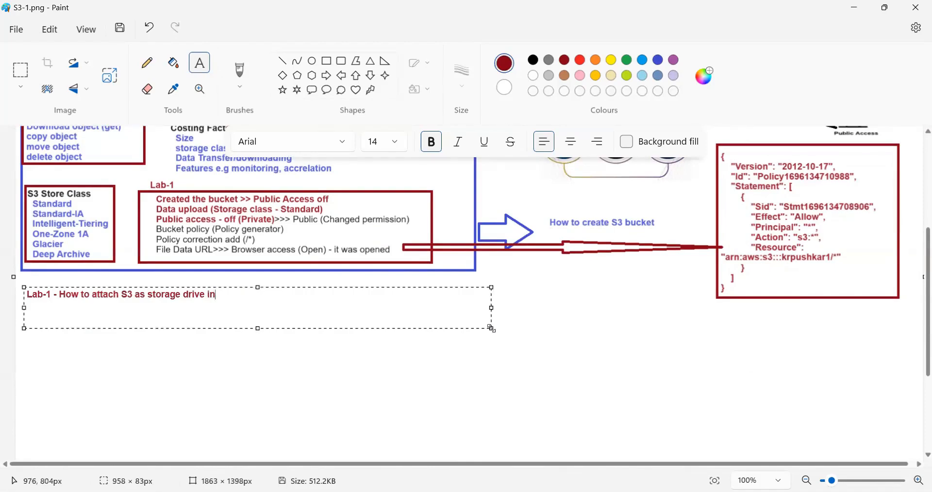
- Complete the heading so it reads "Lab-1 - How to attach S3 as storage drive into server ?" and commit the text
text(rver ?)
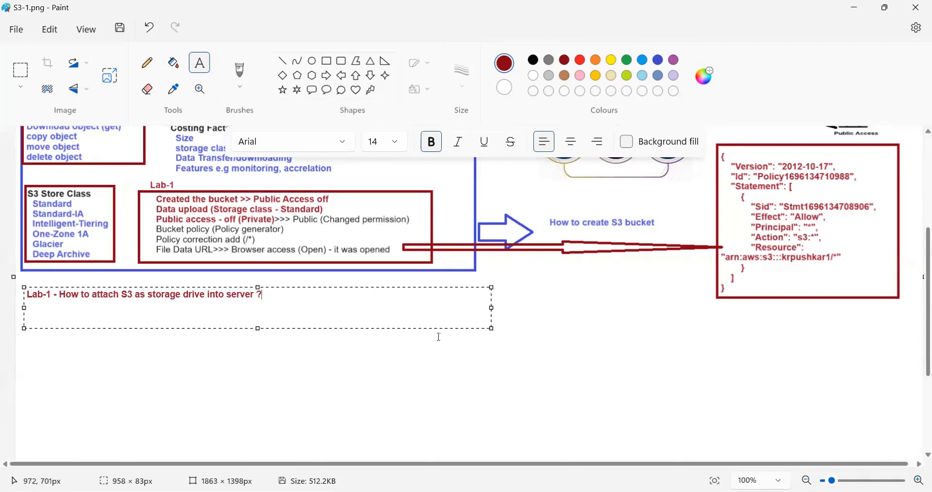
click(439, 406)
click(440, 404)
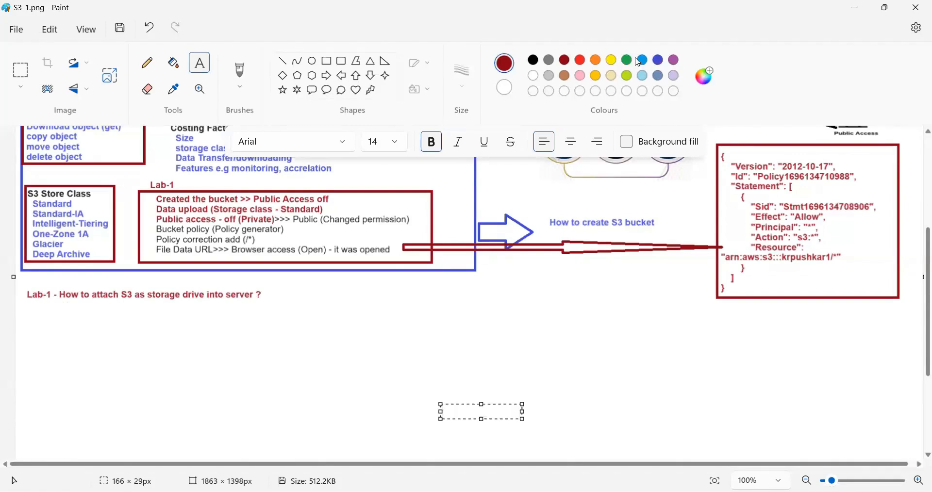
- Draw a red rectangle around the Lab-1 heading about attaching S3 as a storage drive
click(582, 60)
click(335, 64)
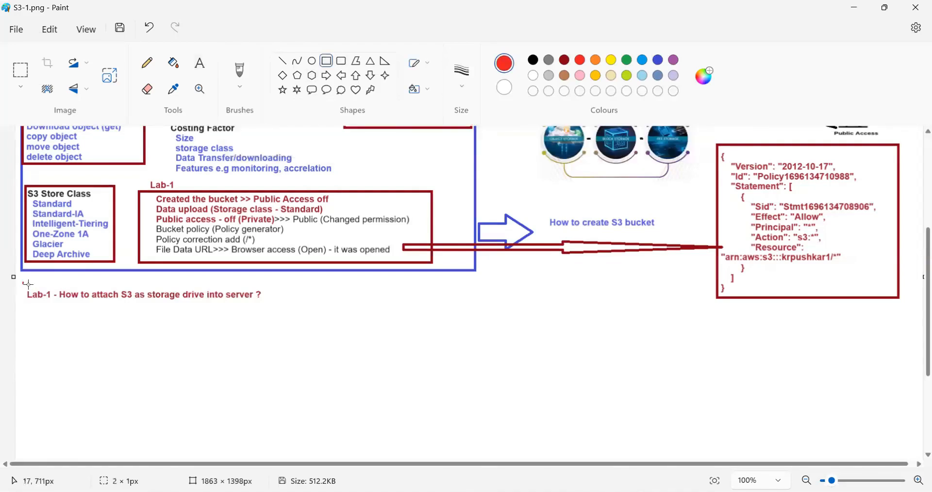
drag(28, 285, 270, 304)
click(357, 353)
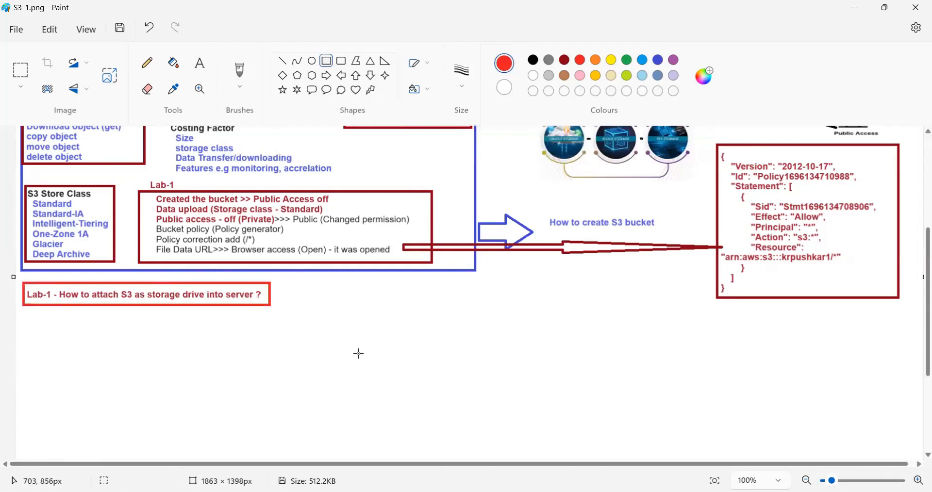
- Add the text "a) lets create bucket into s3" below the boxed heading, with "a)" in red and the remaining words in blue
click(202, 65)
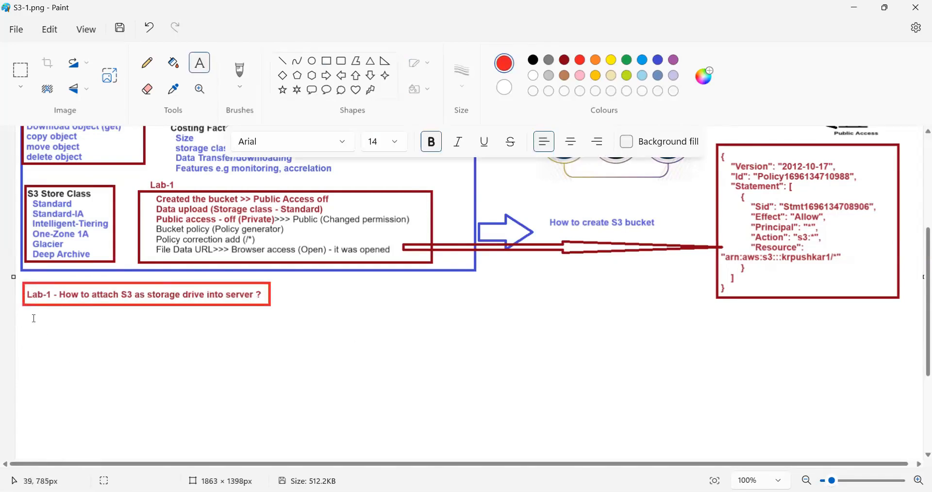
drag(28, 311, 558, 429)
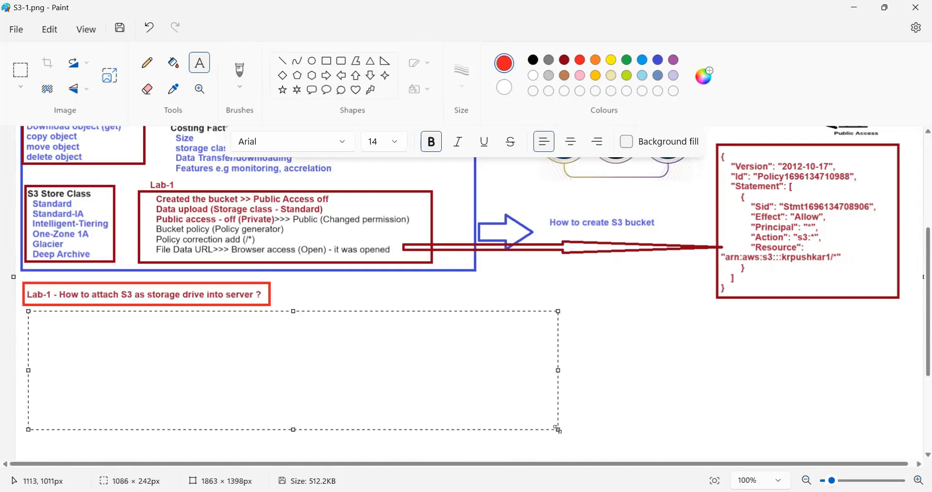
text(a) lets c)
key(BackSpace)
key(BackSpace)
key(BackSpace)
key(BackSpace)
key(BackSpace)
key(BackSpace)
click(659, 59)
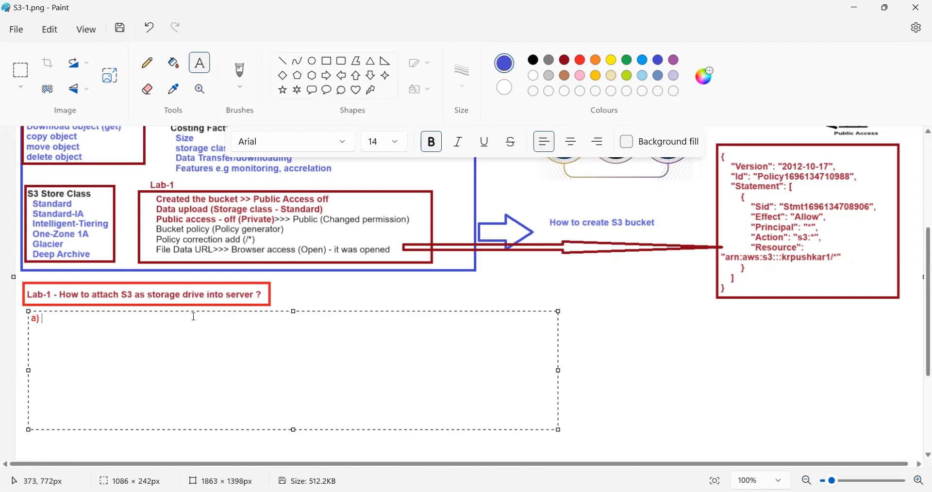
text(lets create bucket into s)
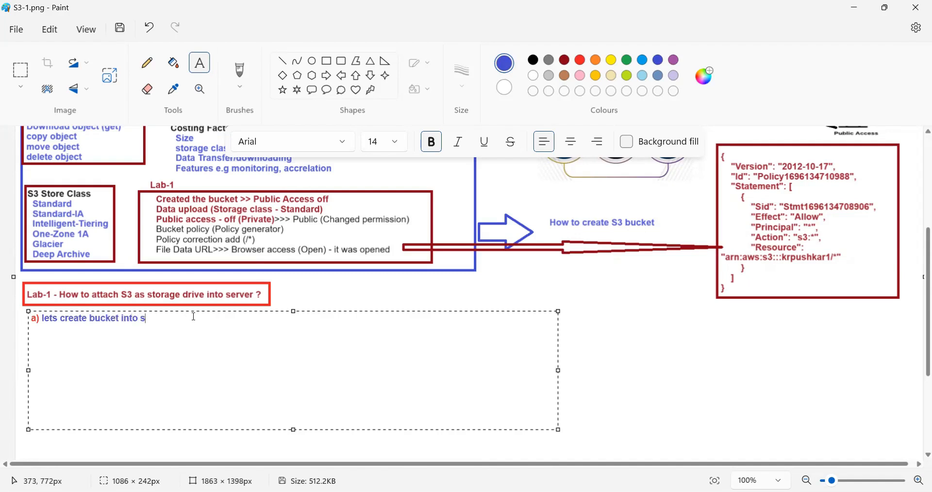
text(3)
click(626, 304)
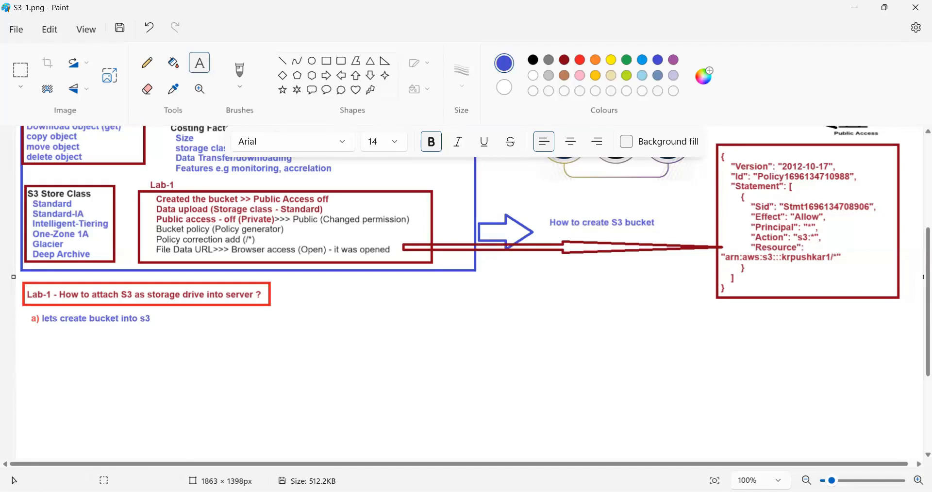
- Switch to the browser's Amazon S3 console and start creating a new bucket from the bucket list
key(alt+Tab)
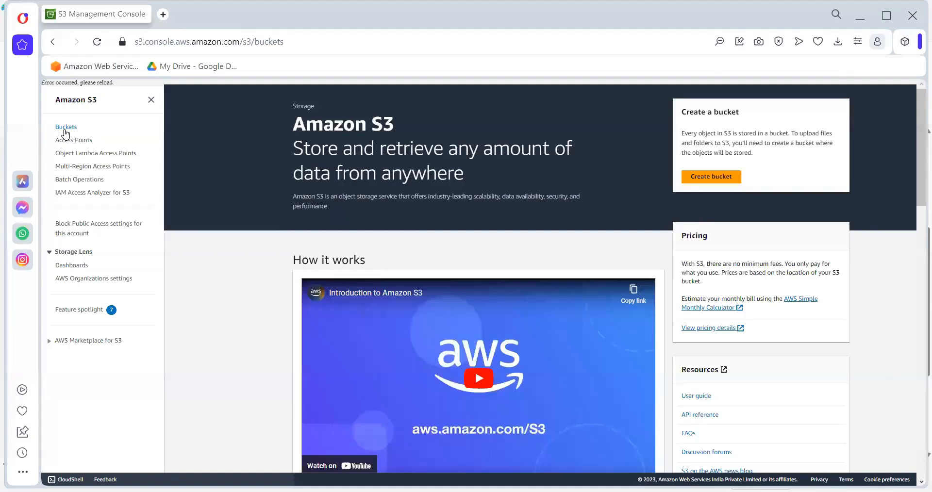
click(64, 130)
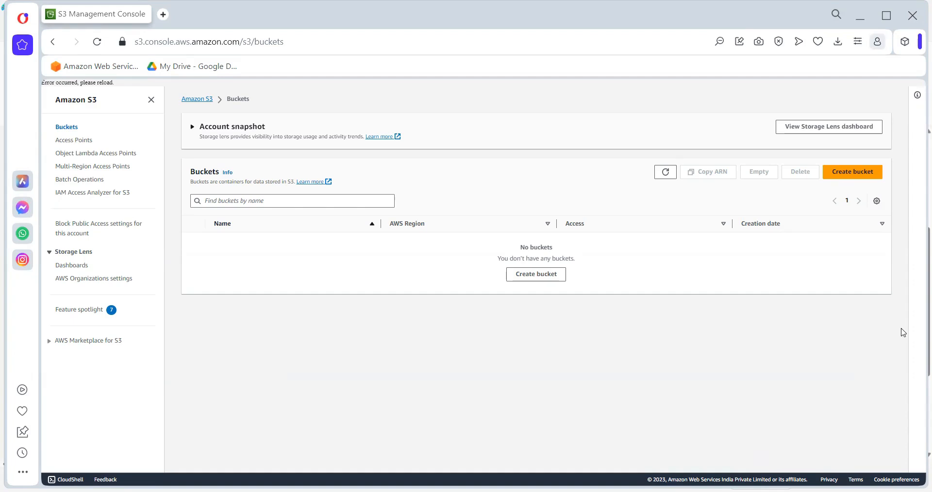
click(545, 283)
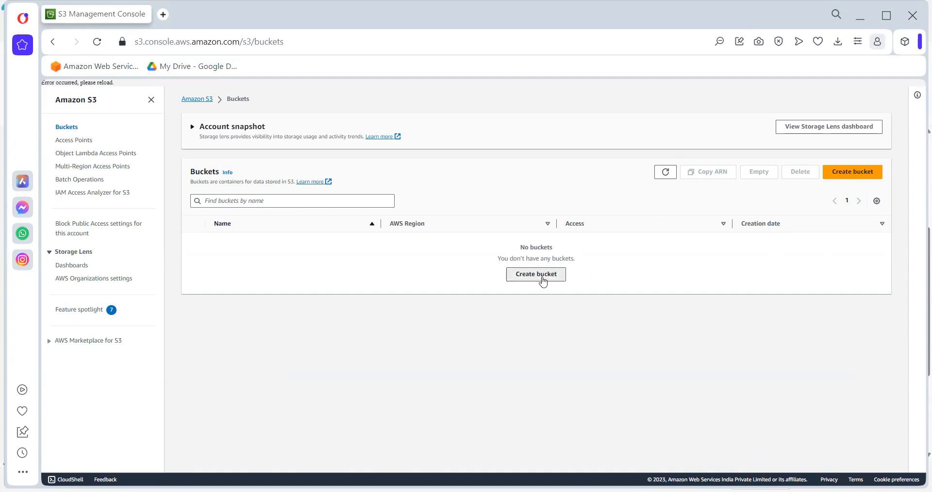
click(129, 206)
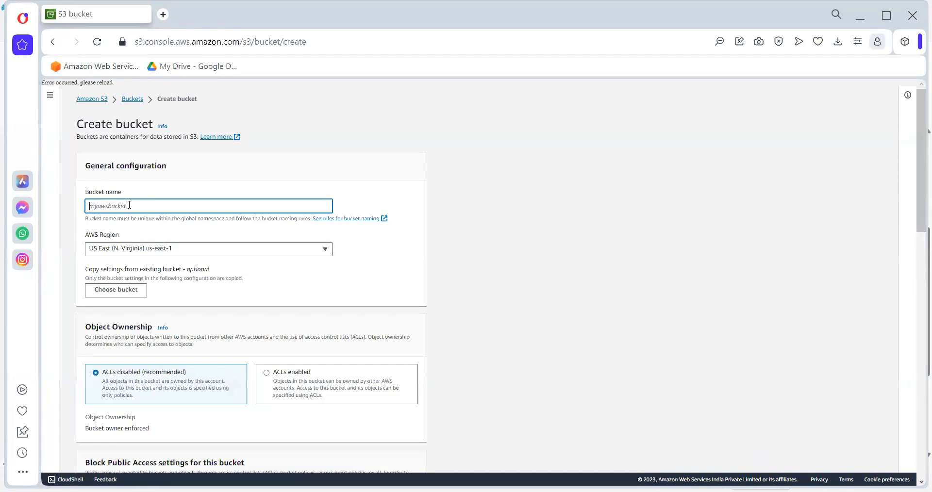
click(99, 101)
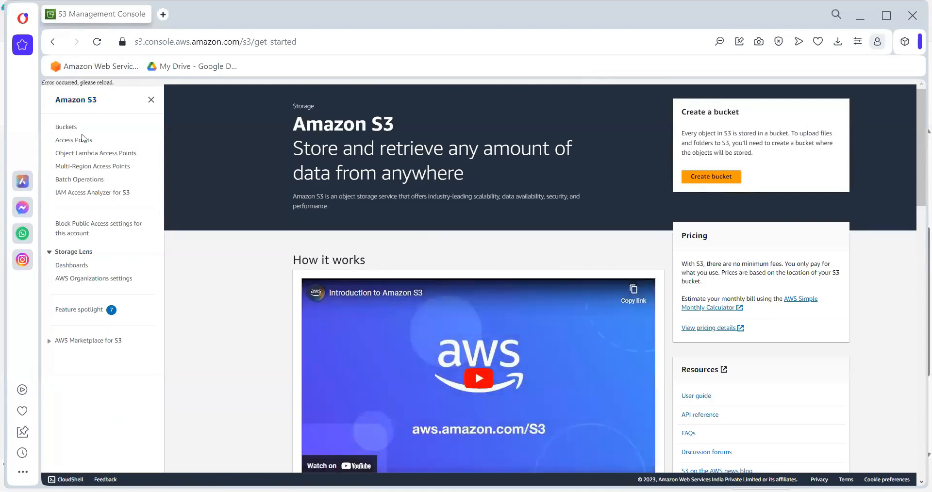
click(71, 127)
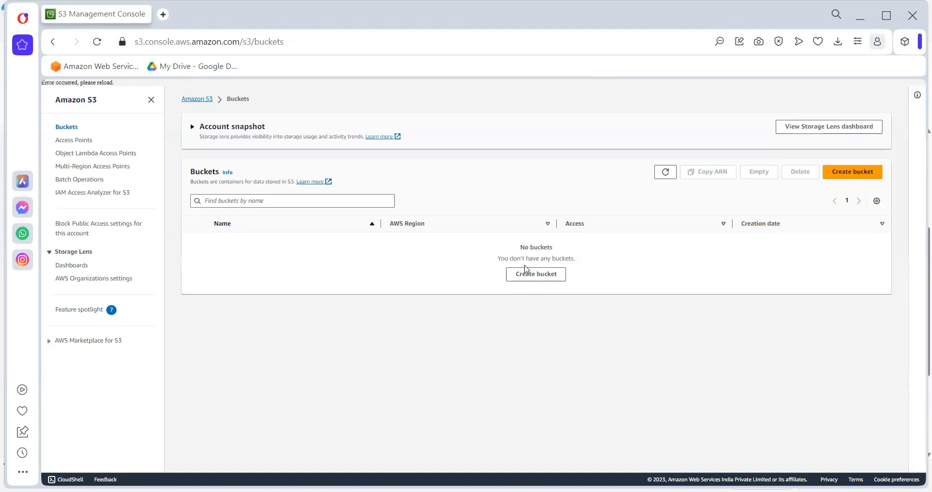
click(532, 275)
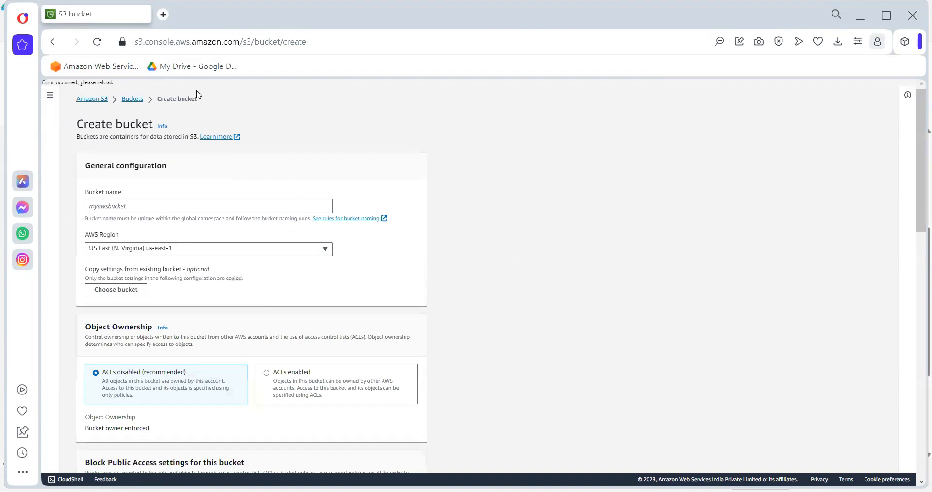
- Name the new bucket krpushkar and set its AWS Region to Asia Pacific (Mumbai) ap-south-1
click(148, 209)
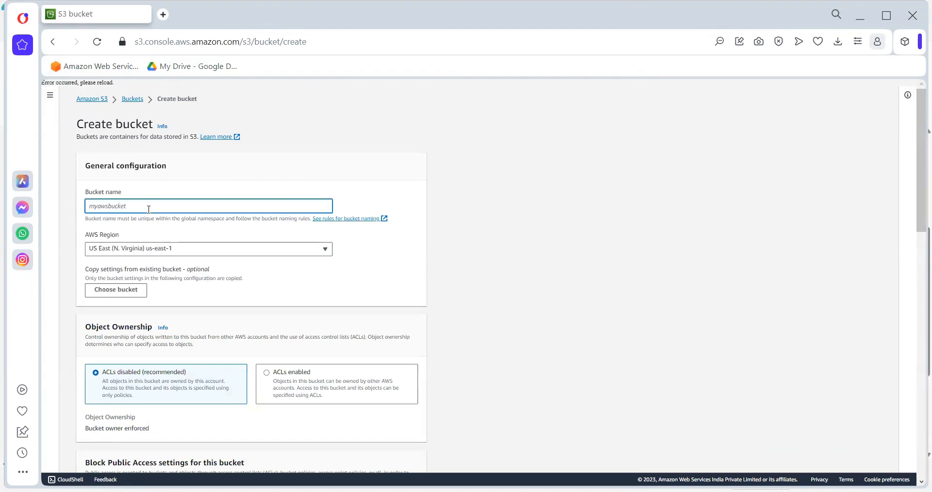
text(krpushkar)
click(158, 249)
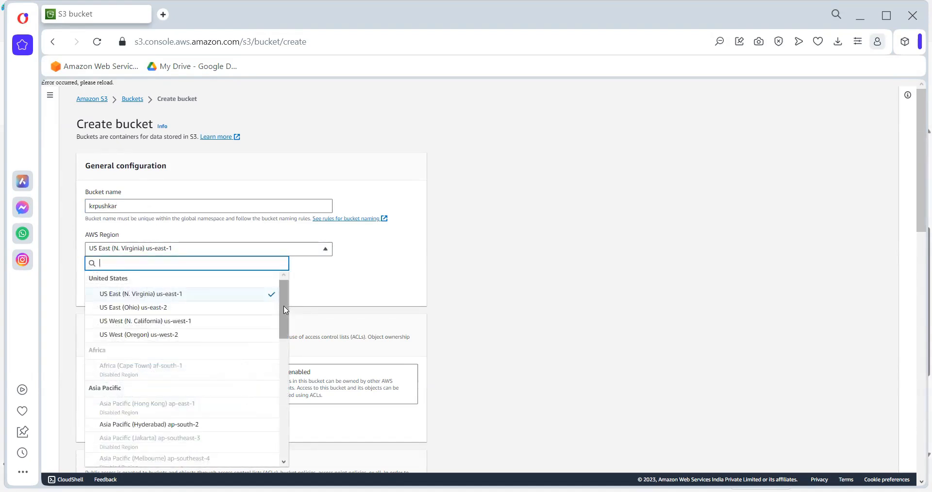
drag(285, 311, 286, 347)
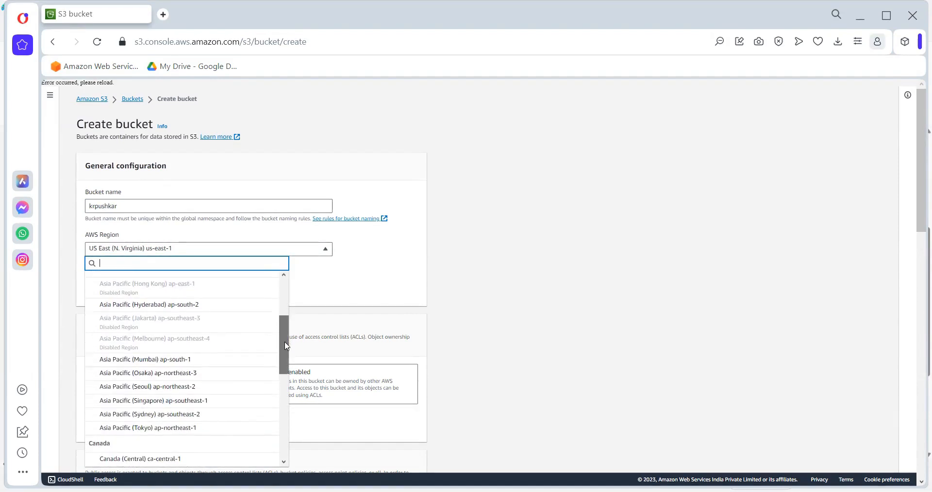
click(190, 364)
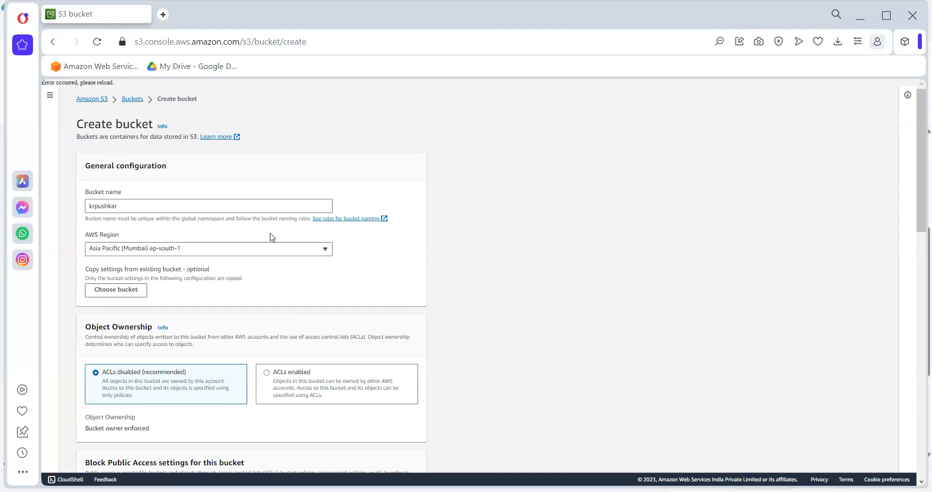
- Review the remaining bucket settings and try to create the bucket krpushkar with the defaults
scroll(352, 392, down, 1)
scroll(352, 392, down, 10)
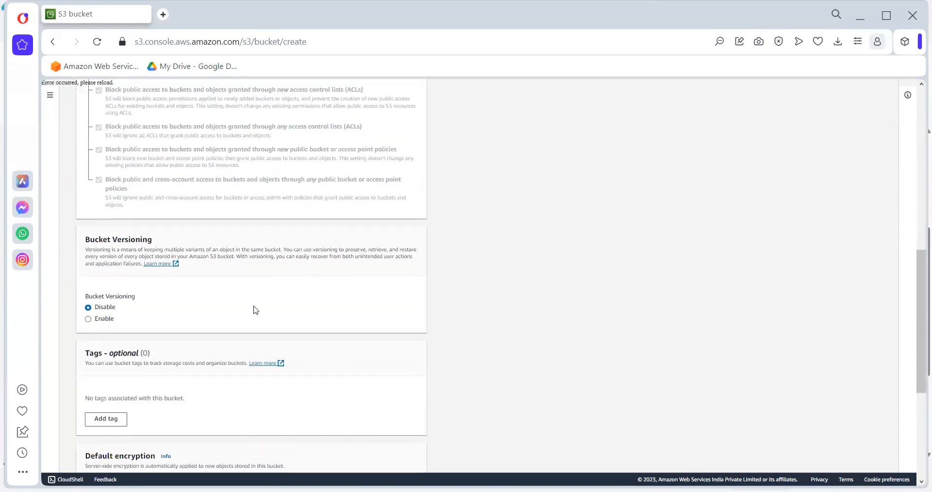
scroll(256, 310, down, 5)
scroll(253, 309, up, 15)
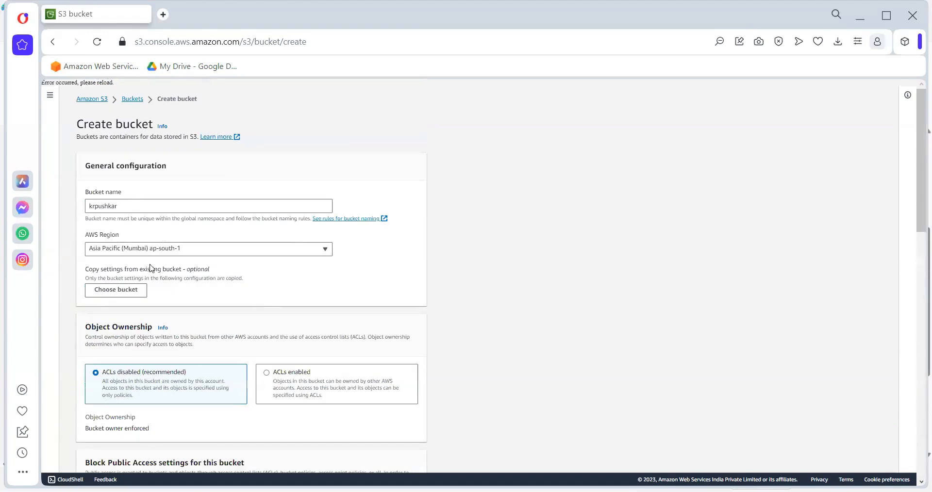
scroll(229, 308, down, 15)
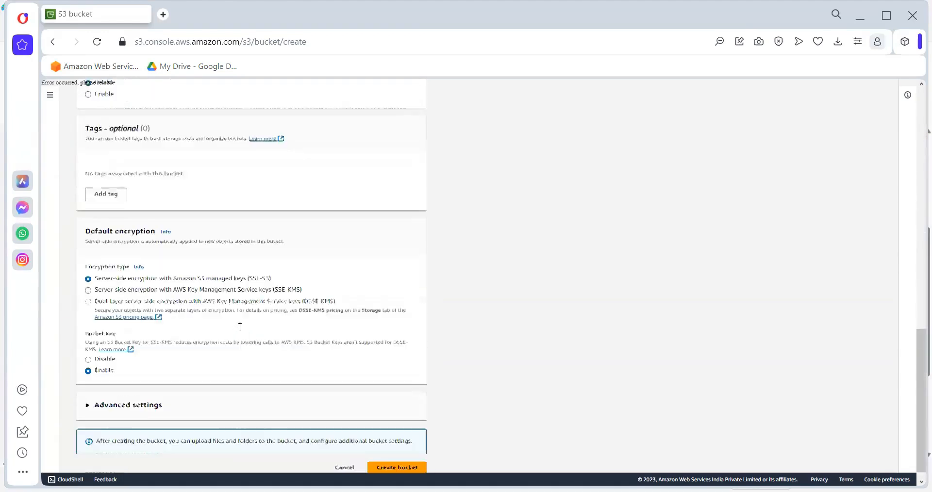
click(392, 461)
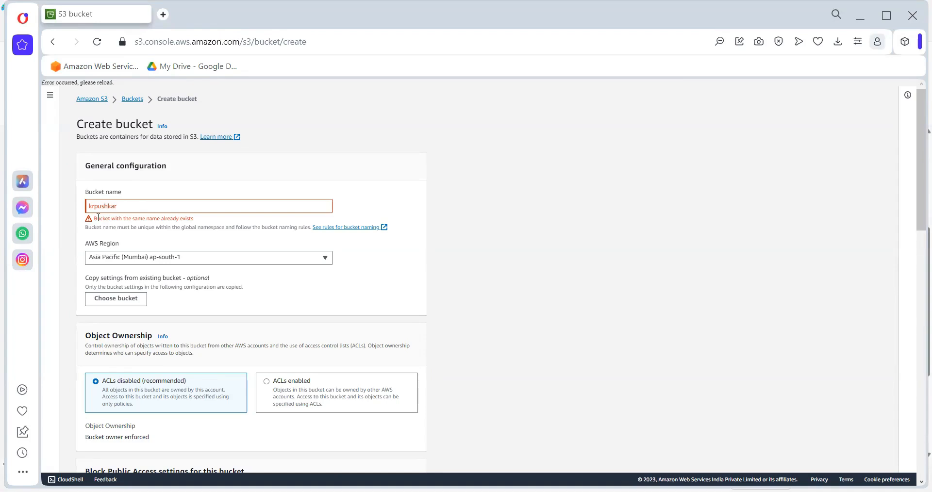
- Change the bucket name to krpushkar1 and try to create the bucket again
click(124, 205)
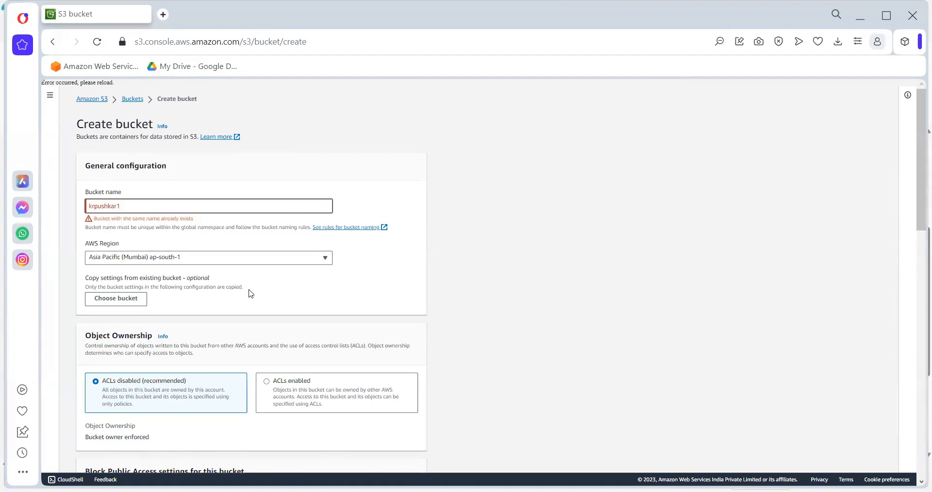
scroll(247, 296, down, 15)
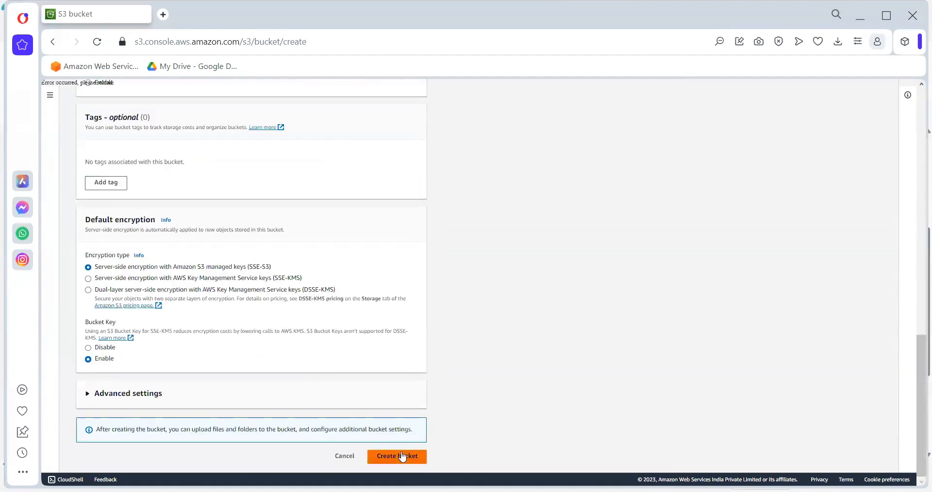
click(401, 456)
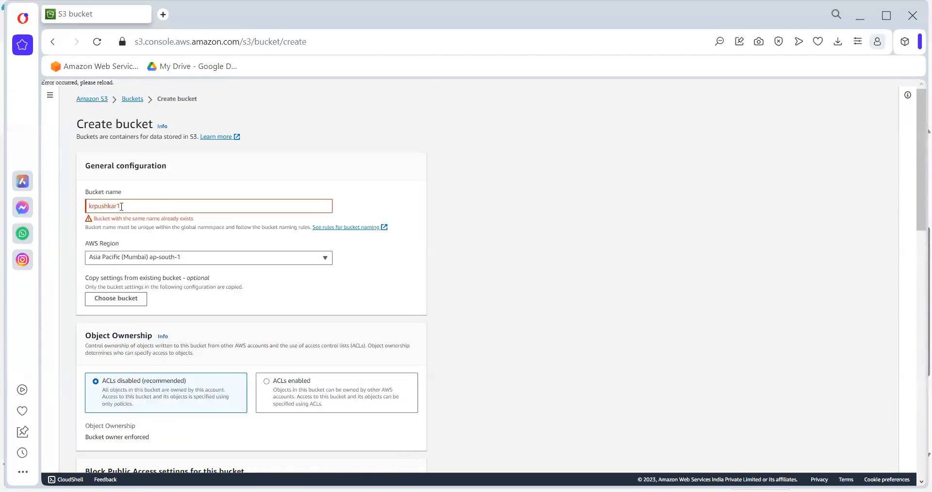
- Set the bucket name to krpushkar11 and create the bucket with the default settings
click(125, 208)
text(1)
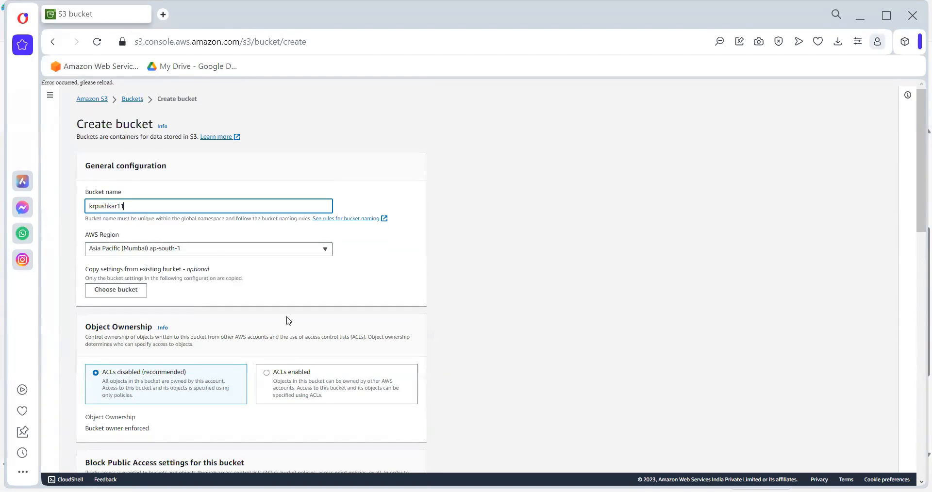
scroll(340, 364, down, 13)
click(398, 459)
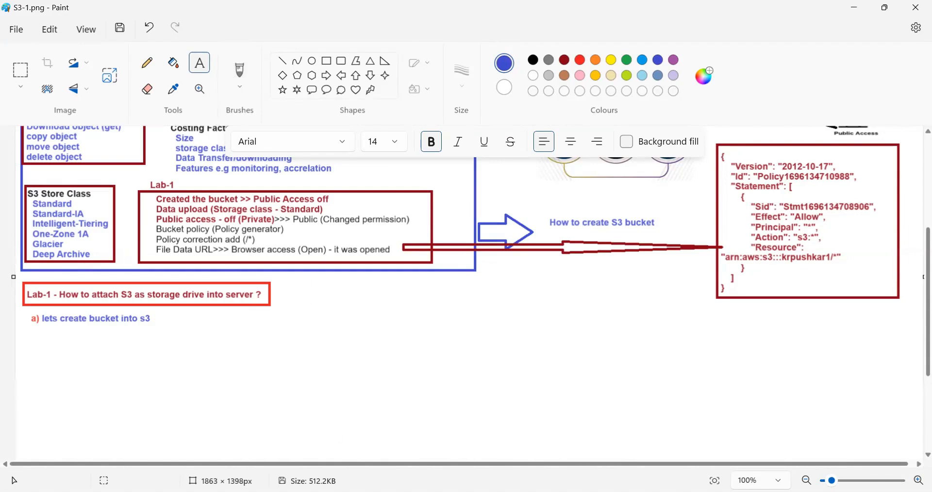
- Switch back to the S3 console in the browser, select the krpushkar11 bucket and dismiss the creation notification
key(alt+Tab)
click(89, 270)
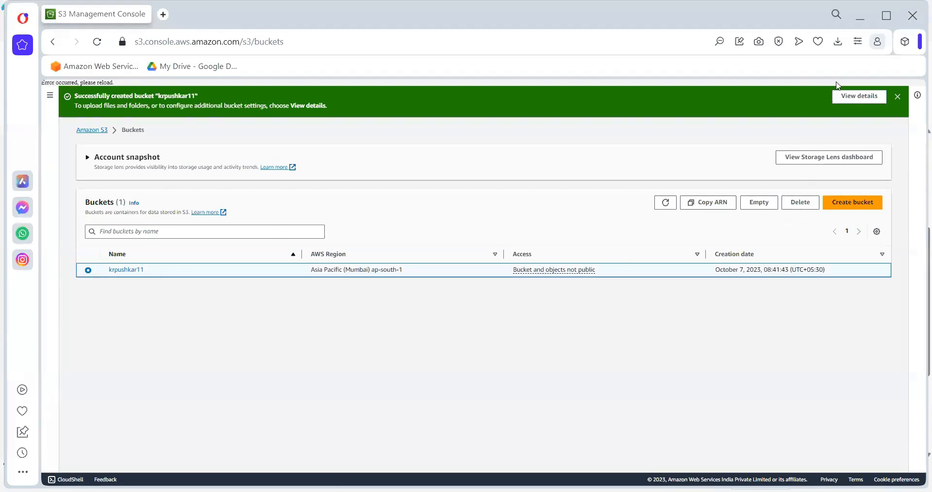
click(899, 97)
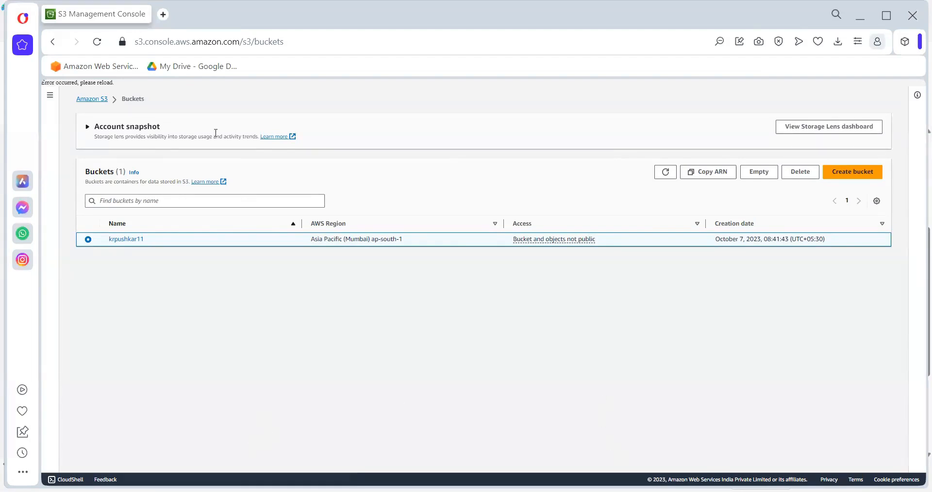
- Duplicate the browser tab showing the S3 bucket list, keeping the S3 navigation expanded in the copy
right_click(101, 15)
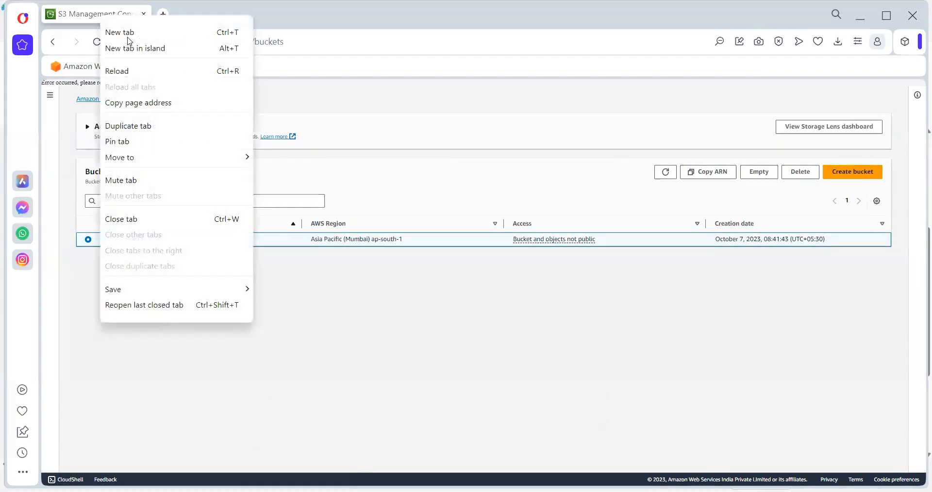
click(133, 127)
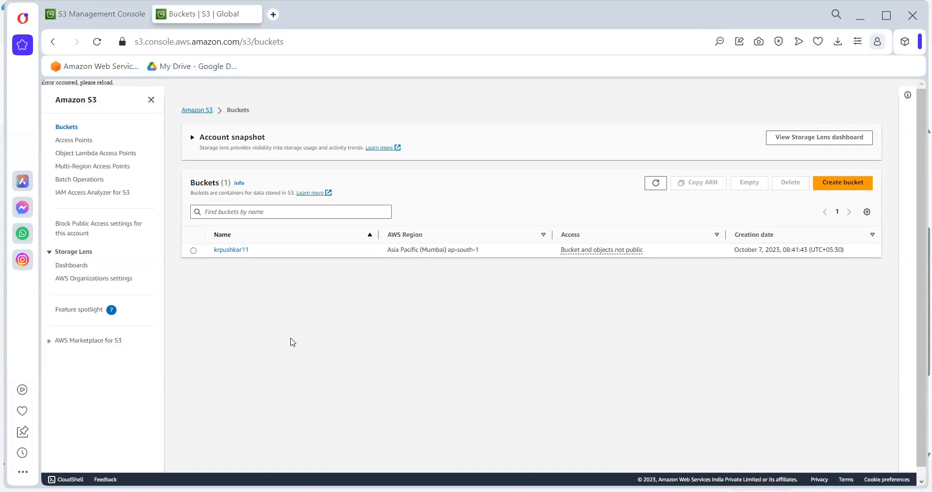
click(151, 100)
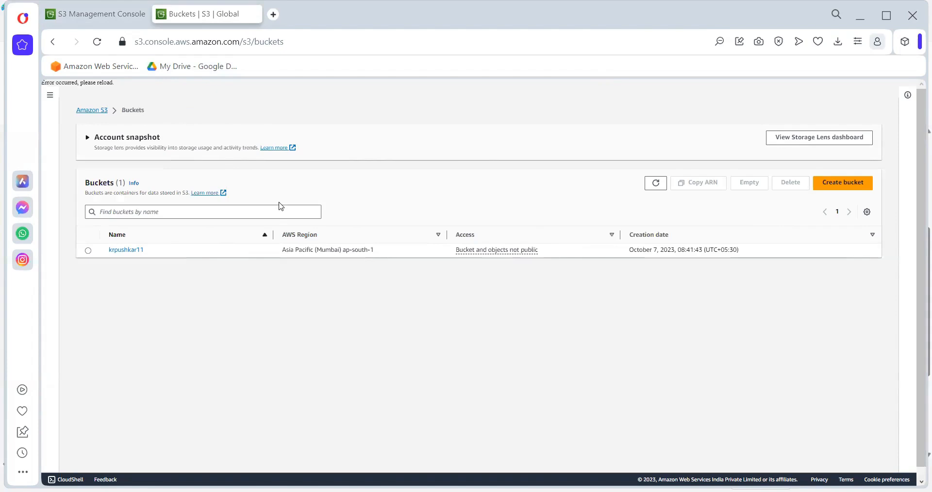
click(50, 95)
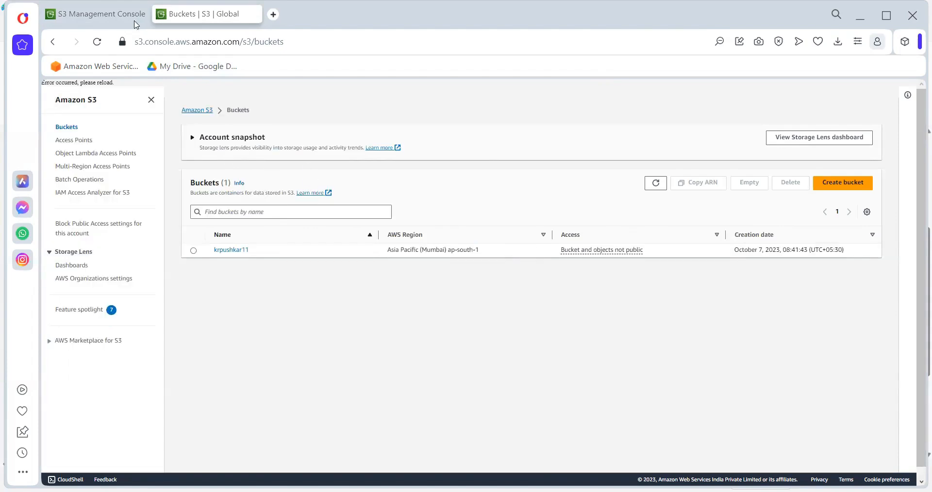
- Reload the S3 bucket list in both browser tabs to clear the page error
key(F5)
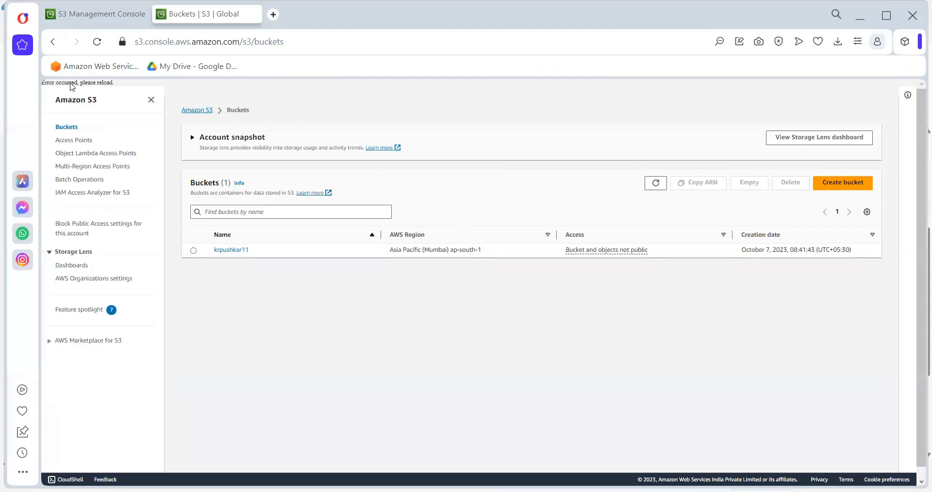
click(97, 14)
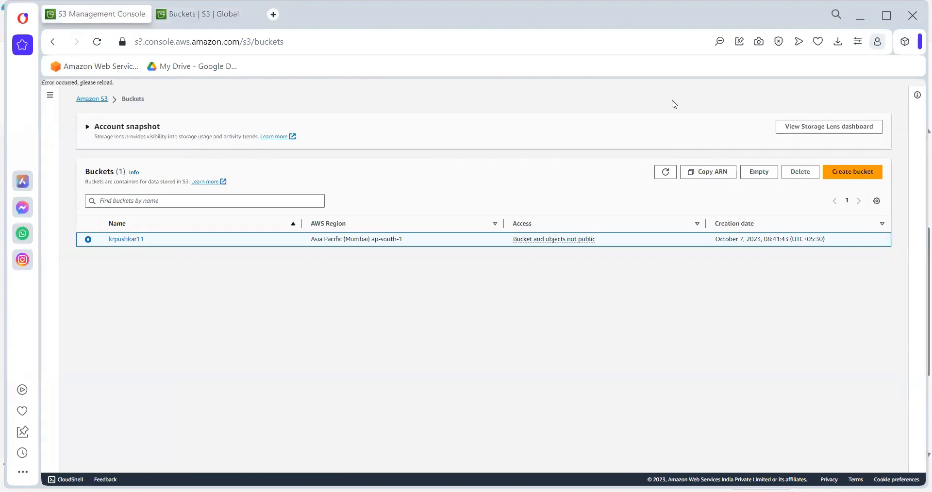
click(176, 15)
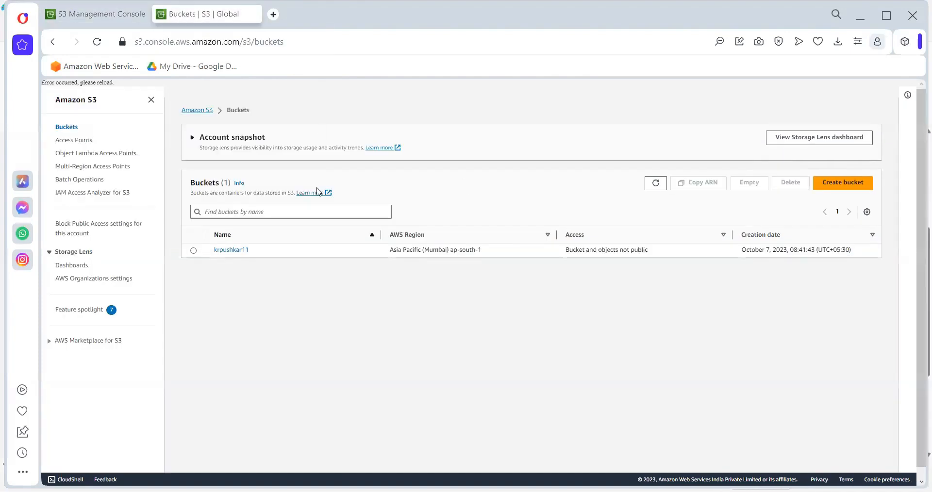
click(97, 42)
click(76, 18)
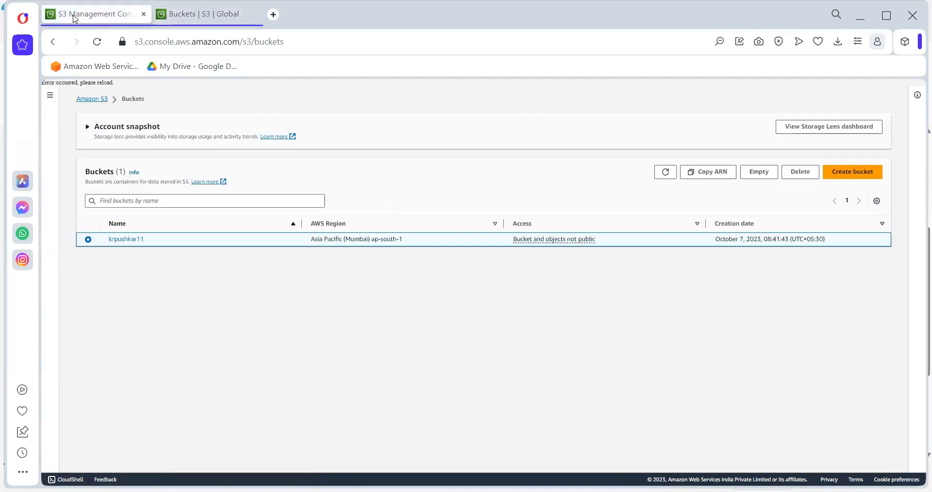
click(97, 42)
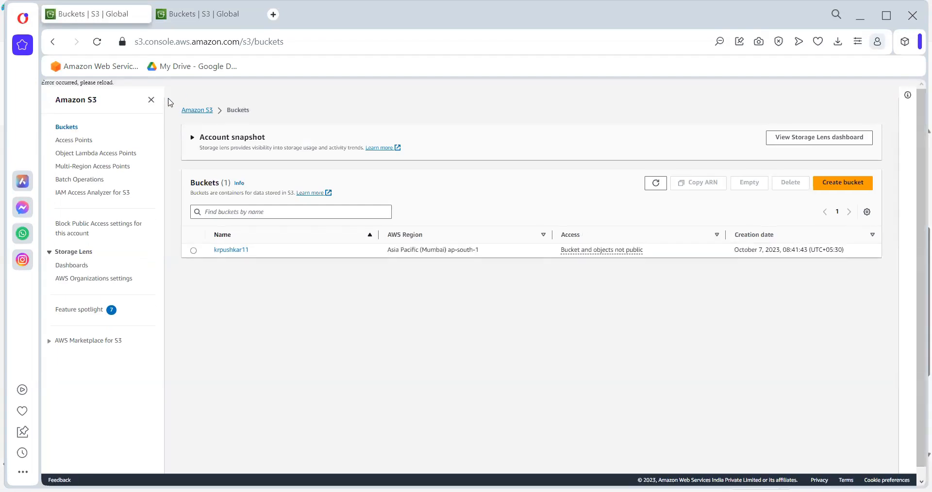
click(97, 41)
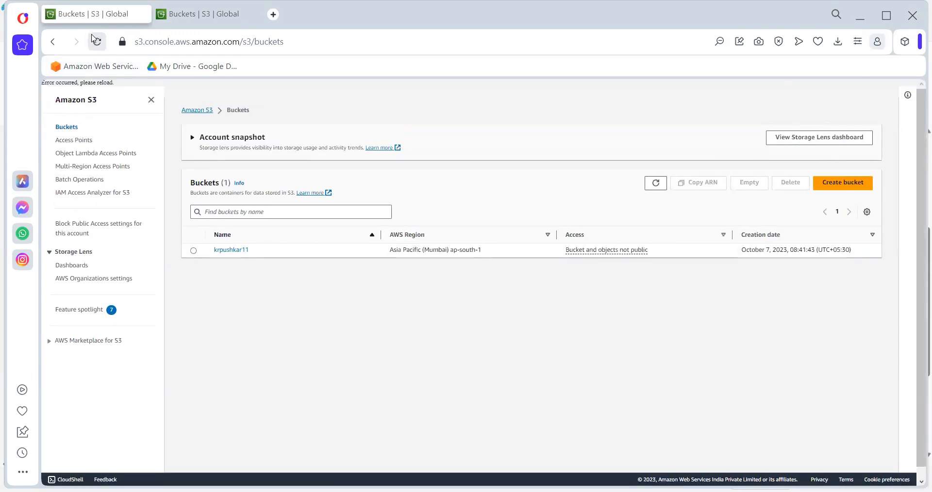
key(F5)
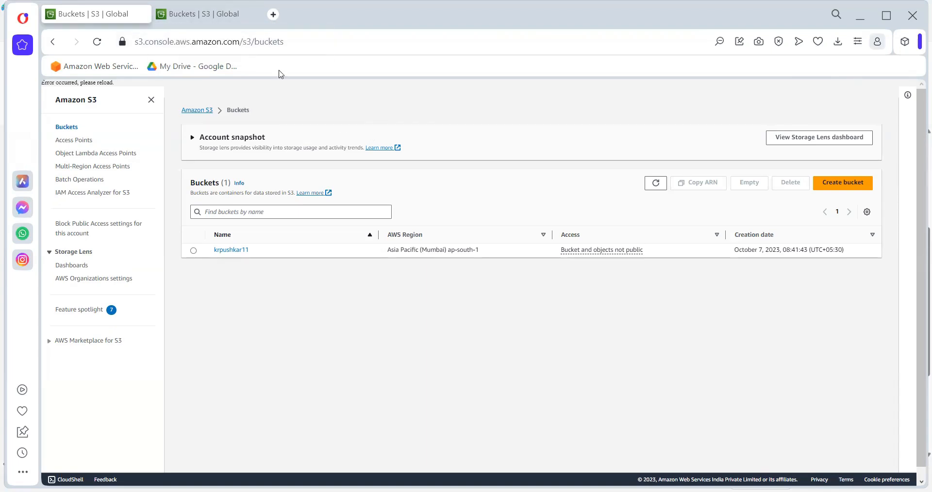
- Restart the Opera browser and return to the S3 console tabs
mouse_move(917, 152)
mouse_down()
mouse_move(917, 191)
mouse_move(917, 148)
mouse_up()
click(913, 16)
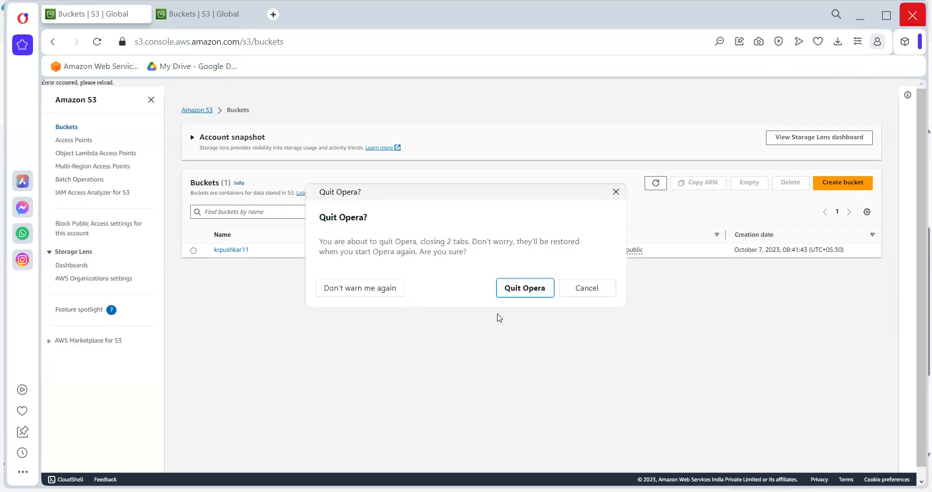
click(525, 288)
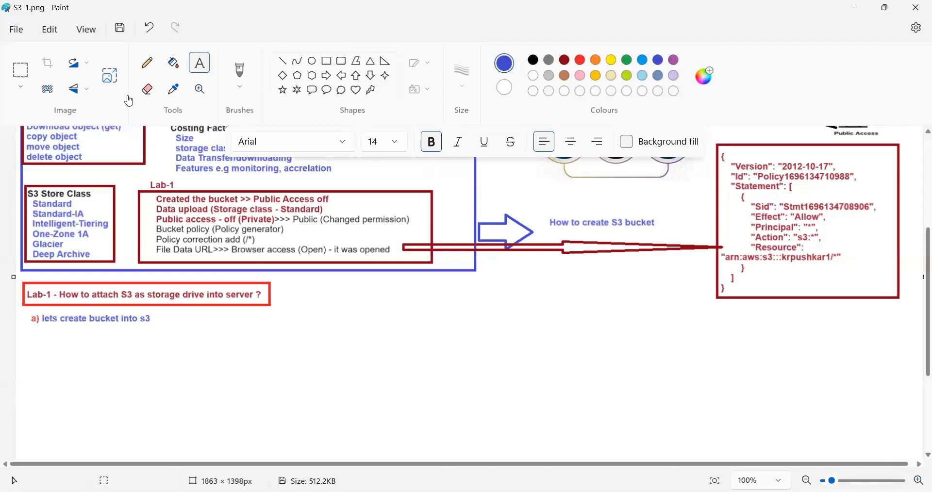
key(alt+Tab)
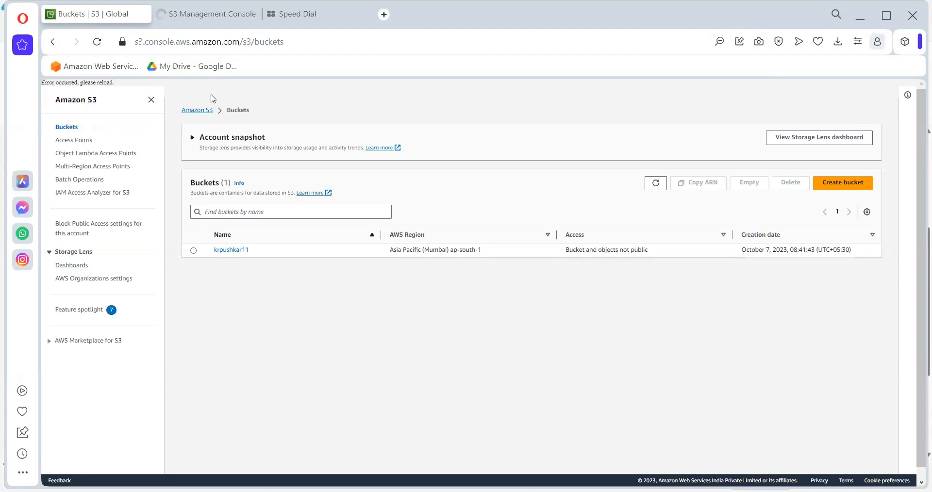
- Open the Amazon S3 overview page and look through its sections
click(196, 112)
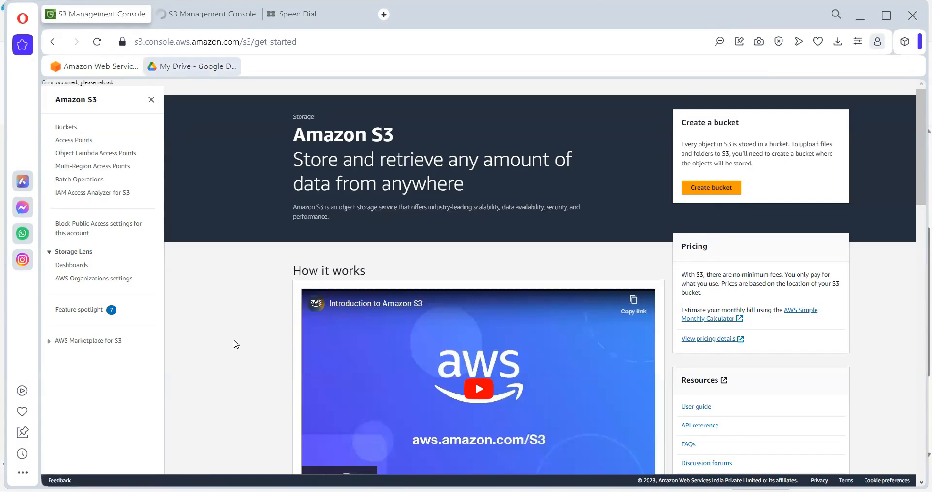
scroll(178, 121, down, 8)
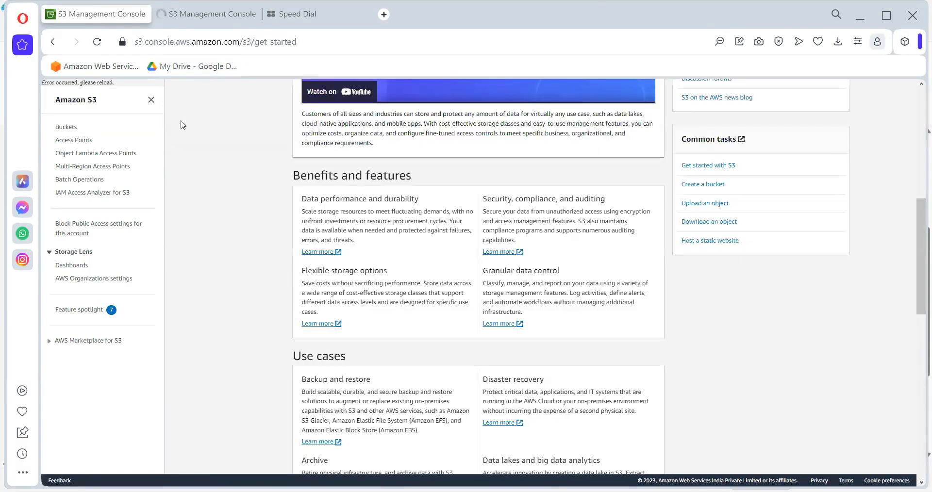
scroll(180, 123, up, 8)
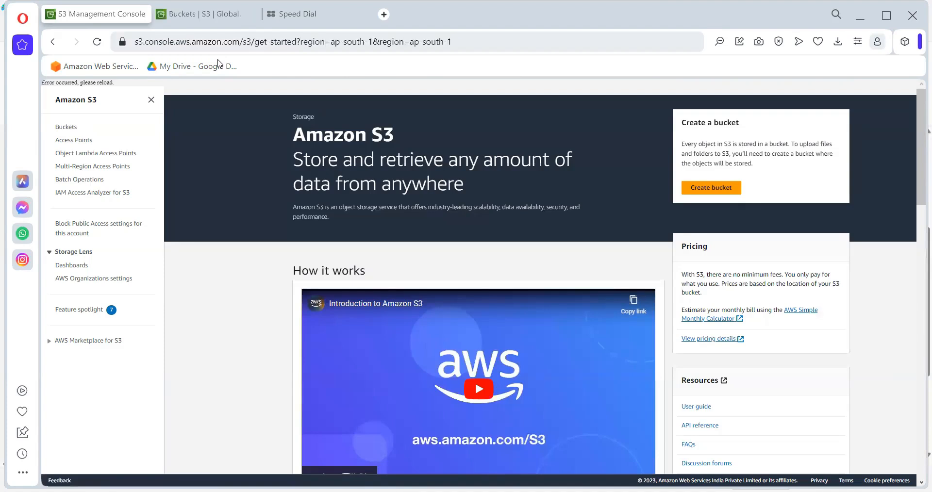
- Try to reach the EC2 console by replacing the S3 path in the page address with ec2, and return to the S3 page
drag(242, 42, 454, 42)
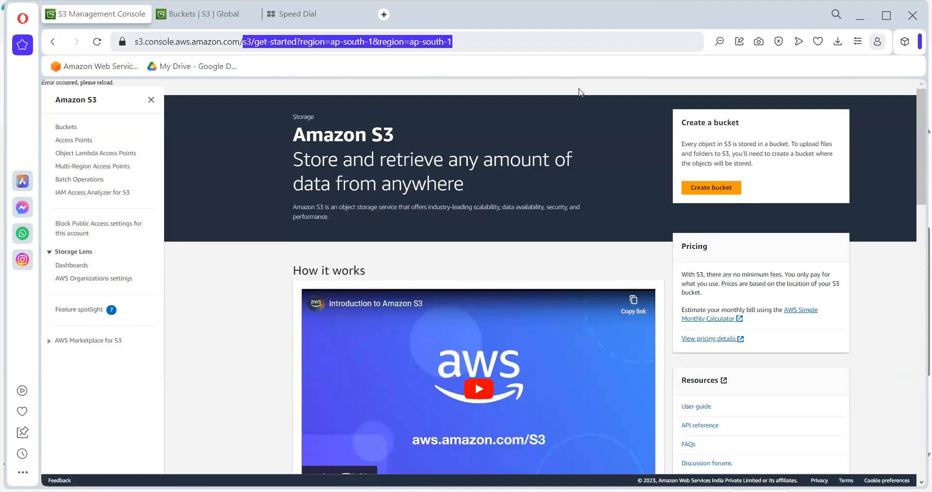
text(ec2)
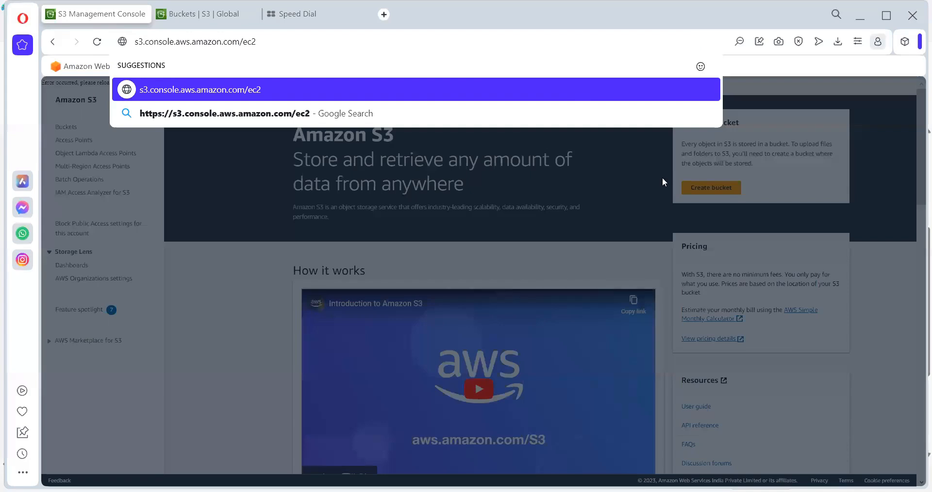
key(Return)
click(53, 42)
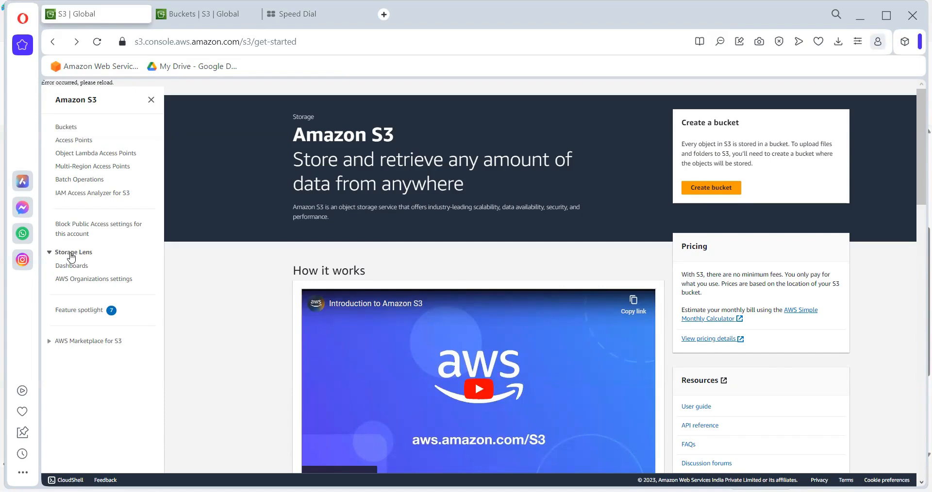
- Quit the Opera browser and close the leftover blank window over the Paint notes
scroll(914, 175, down, 3)
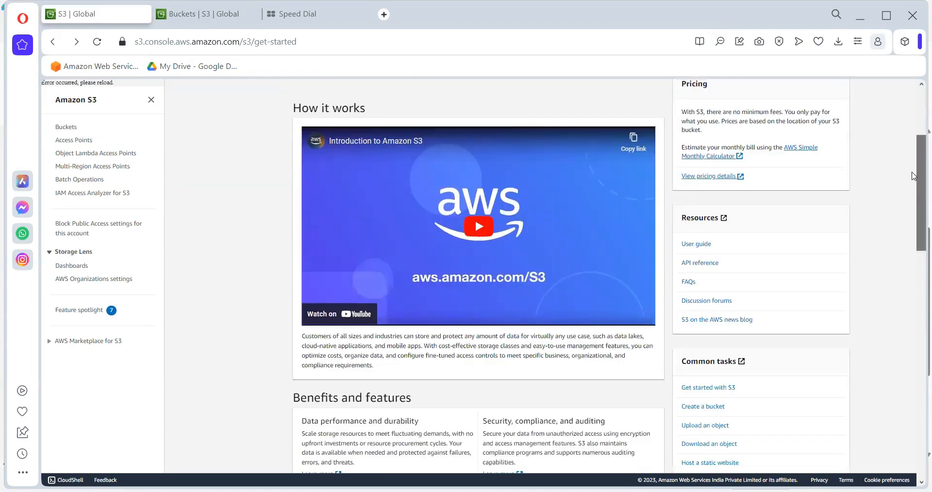
scroll(475, 185, up, 4)
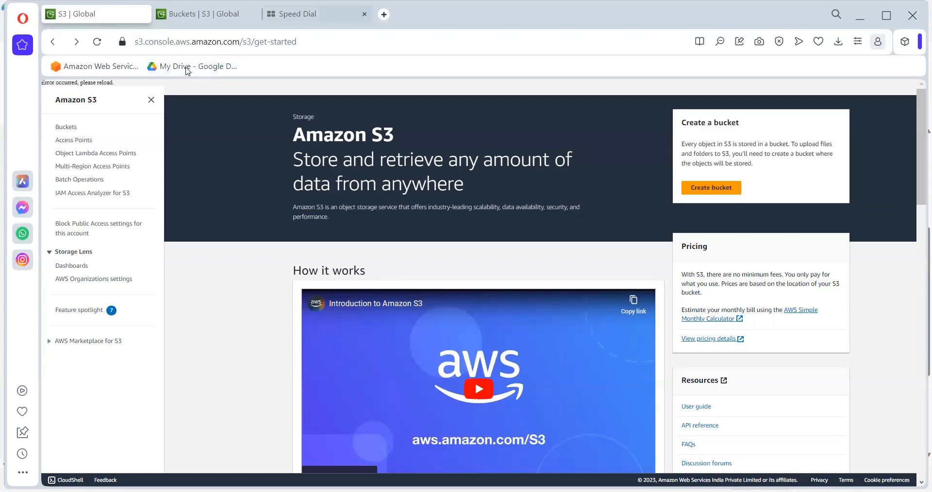
click(915, 19)
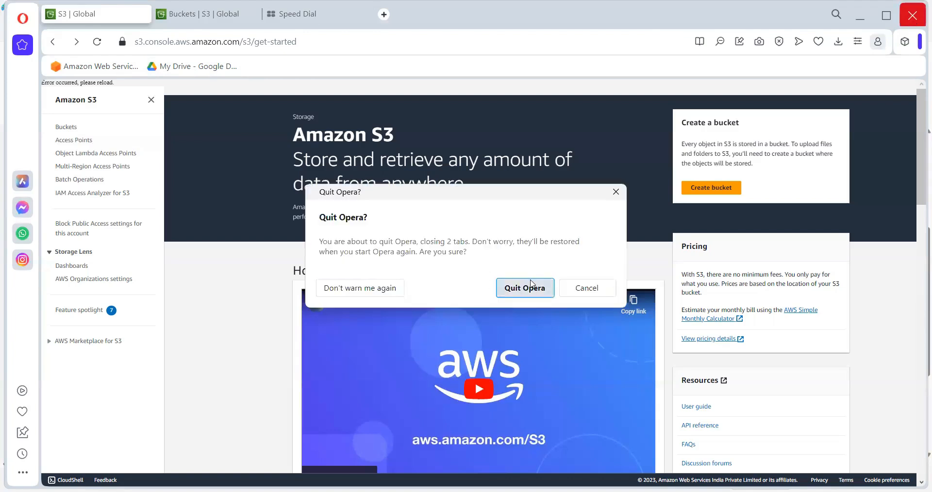
click(529, 290)
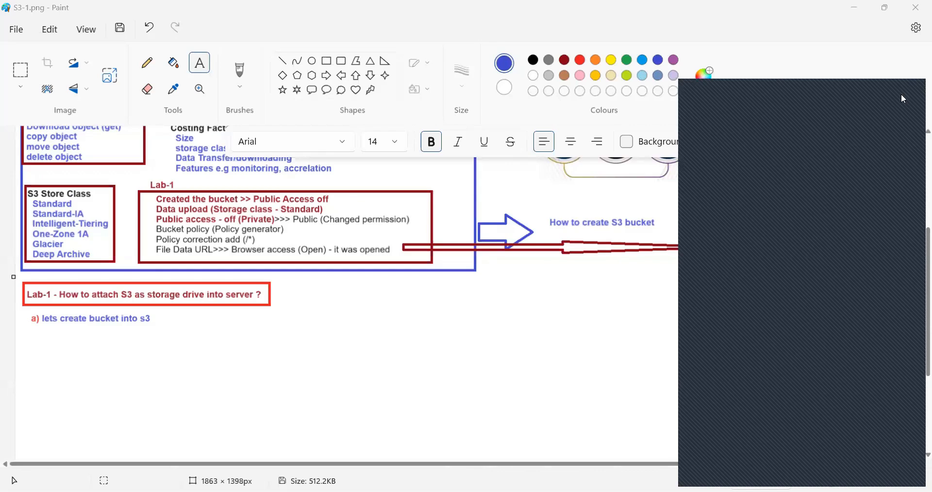
click(901, 95)
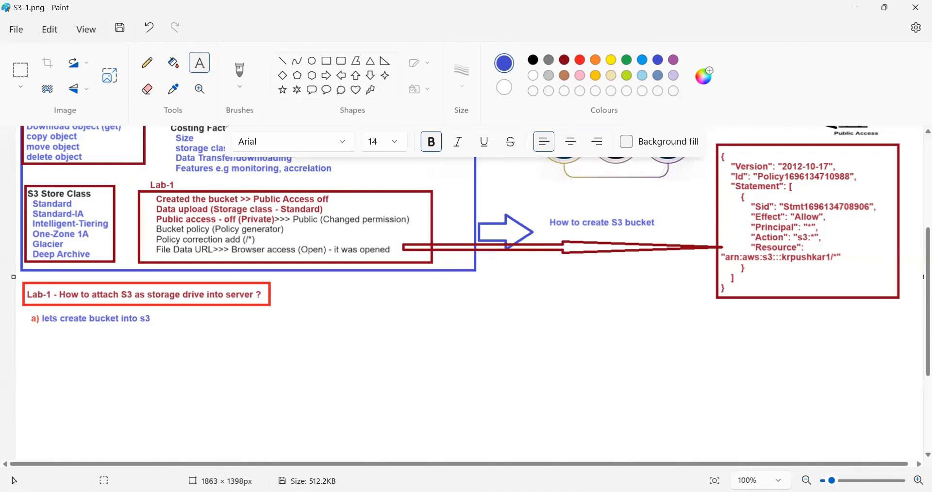
- Switch to the AWS console in Chrome and open the EC2 instances list for the Asia Pacific (Mumbai) region
key(alt+Tab)
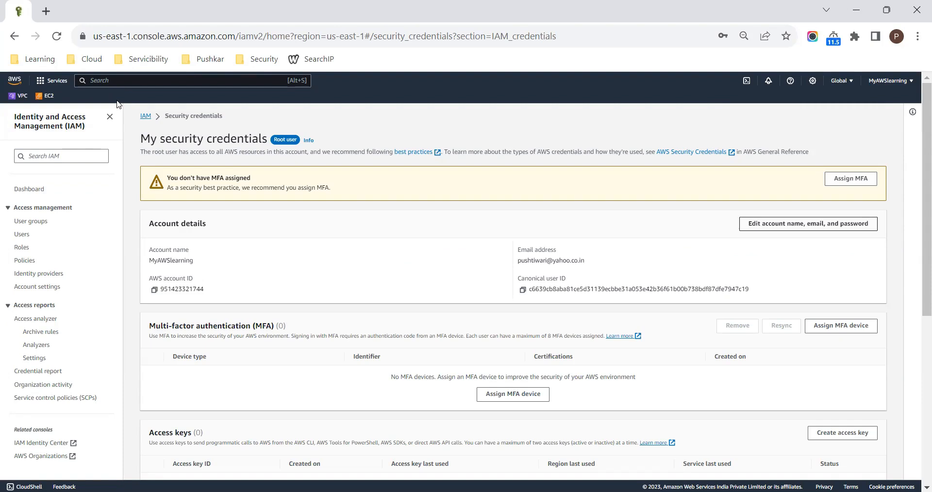
click(107, 80)
text(ec2)
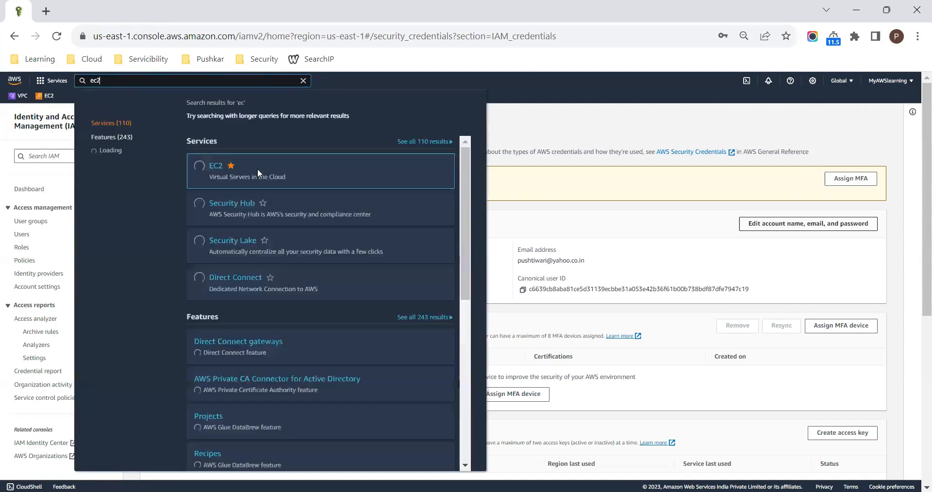
click(213, 166)
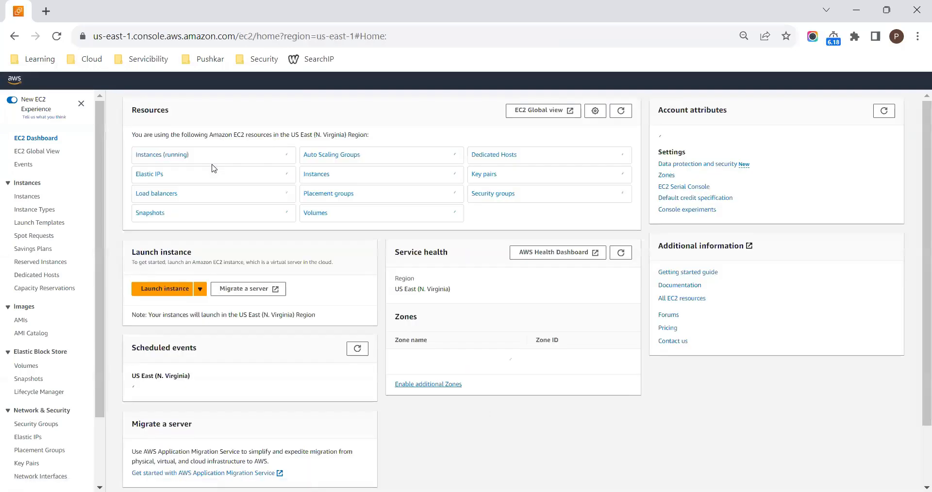
click(27, 200)
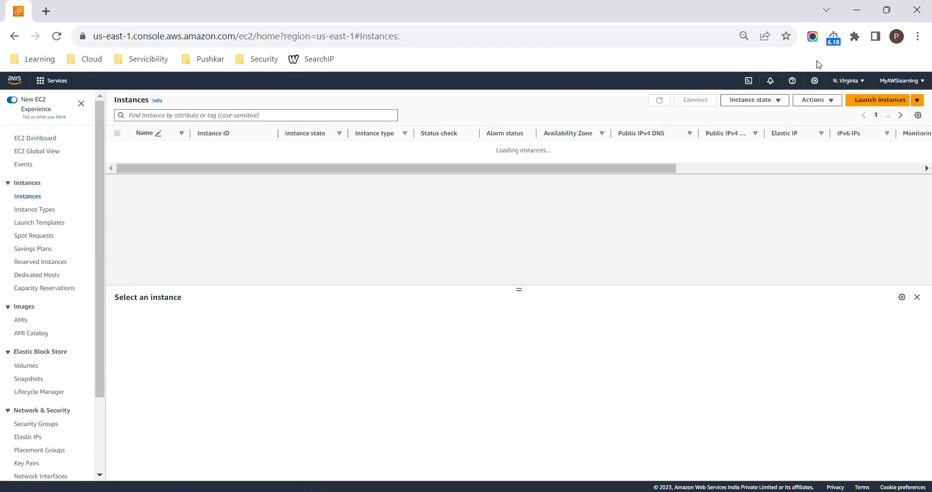
click(846, 81)
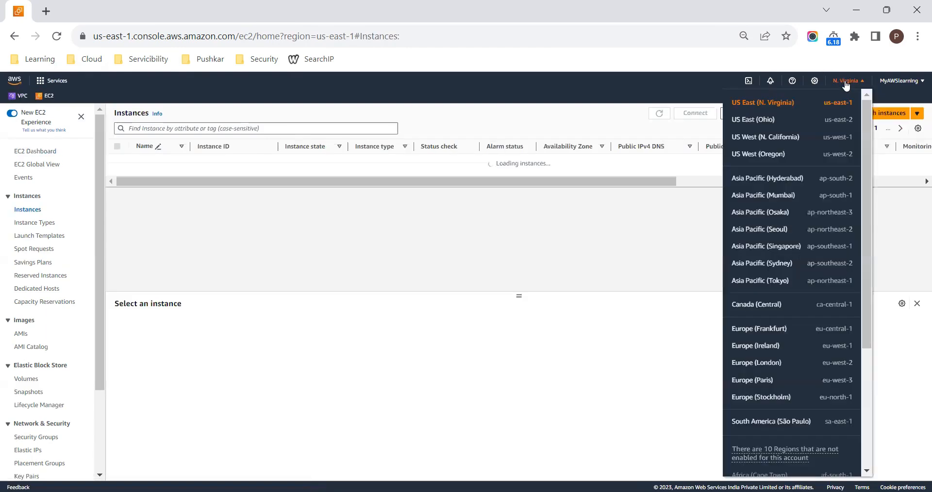
click(765, 194)
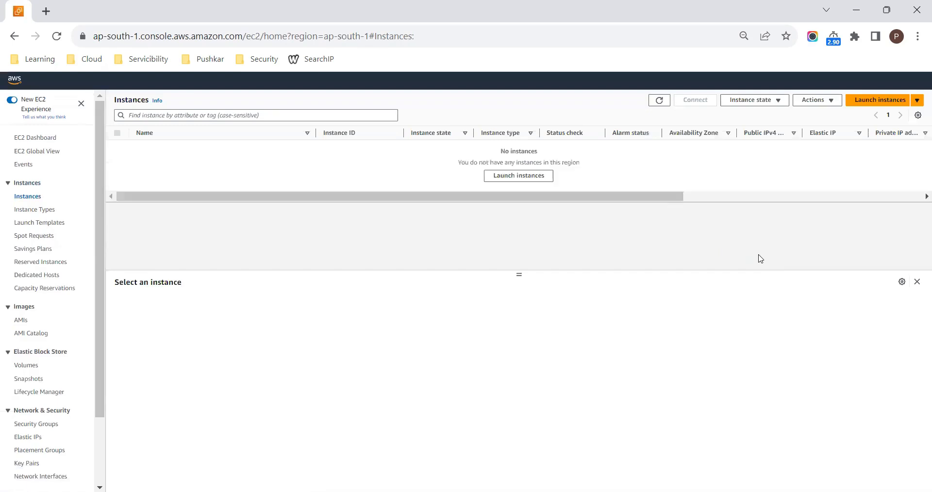
- Start launching a new EC2 instance and name it LinuxServer
click(522, 177)
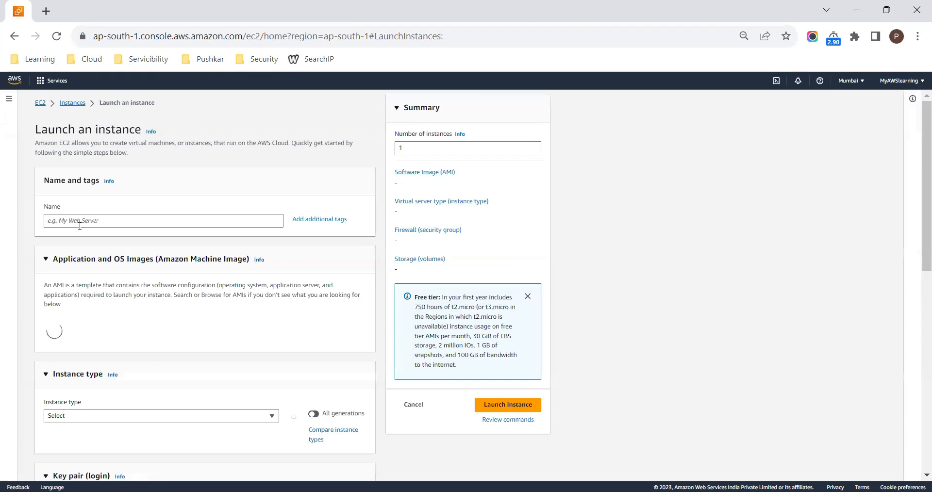
click(93, 224)
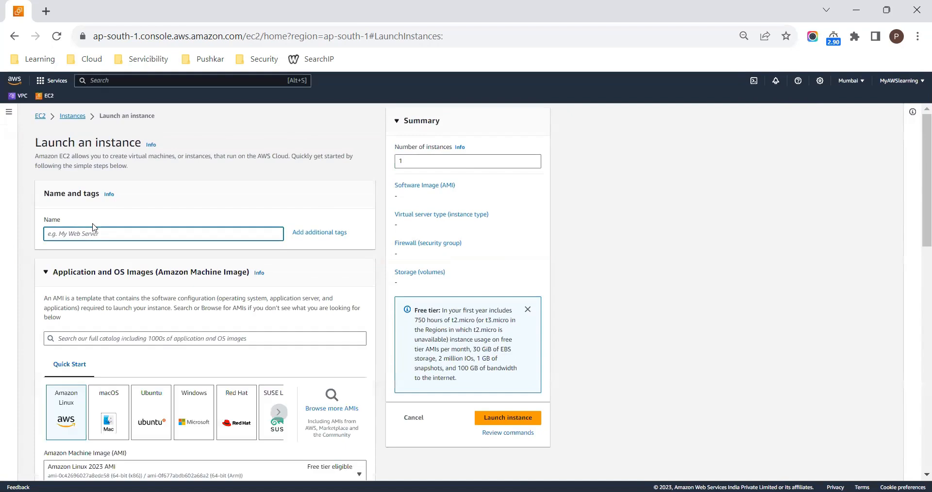
text(LinuxServer)
- Choose Amazon Linux 2 AMI (HVM) - Kernel 5.10, SSD Volume Type as the instance's machine image
scroll(136, 290, down, 2)
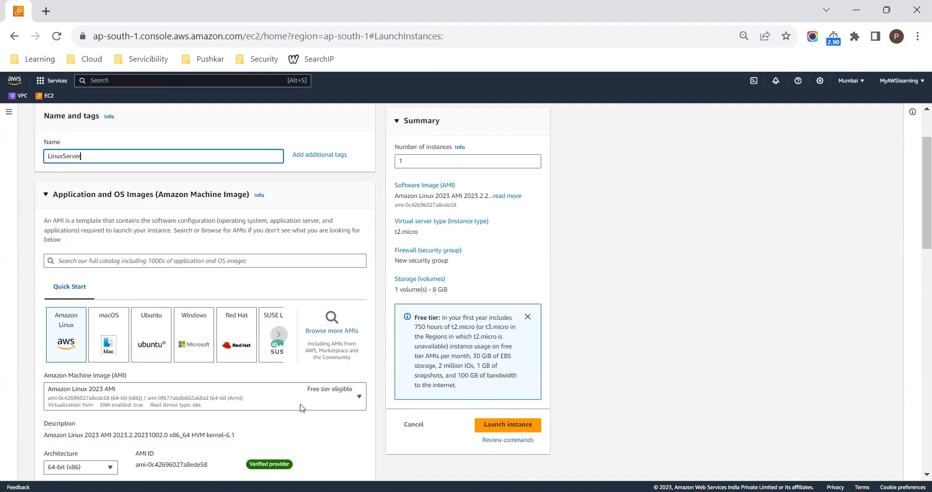
scroll(208, 377, down, 2)
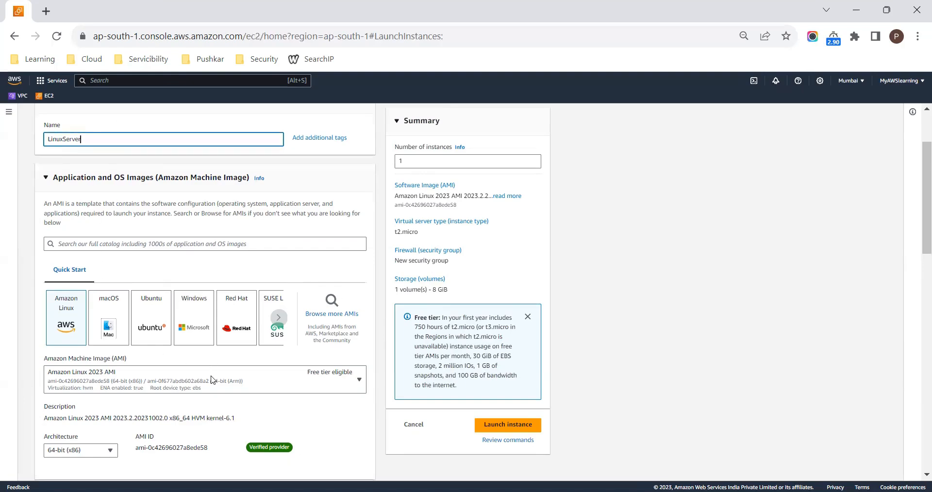
click(189, 335)
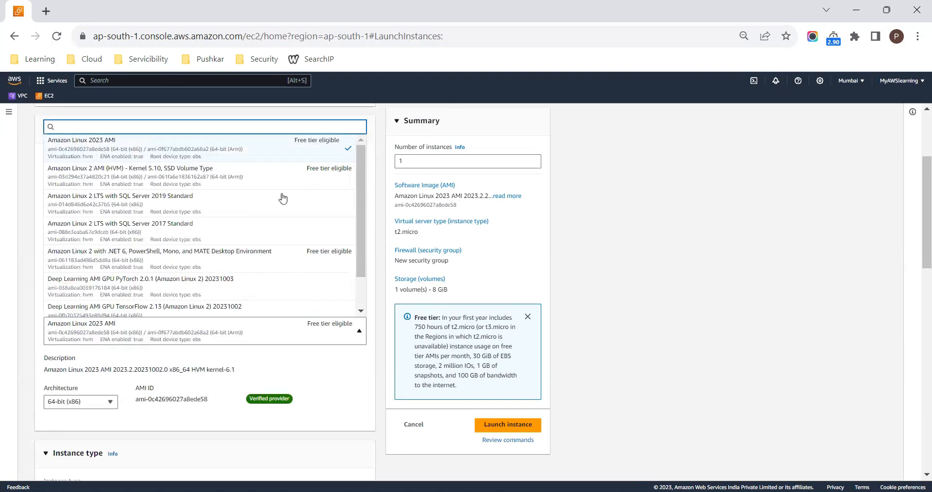
click(203, 176)
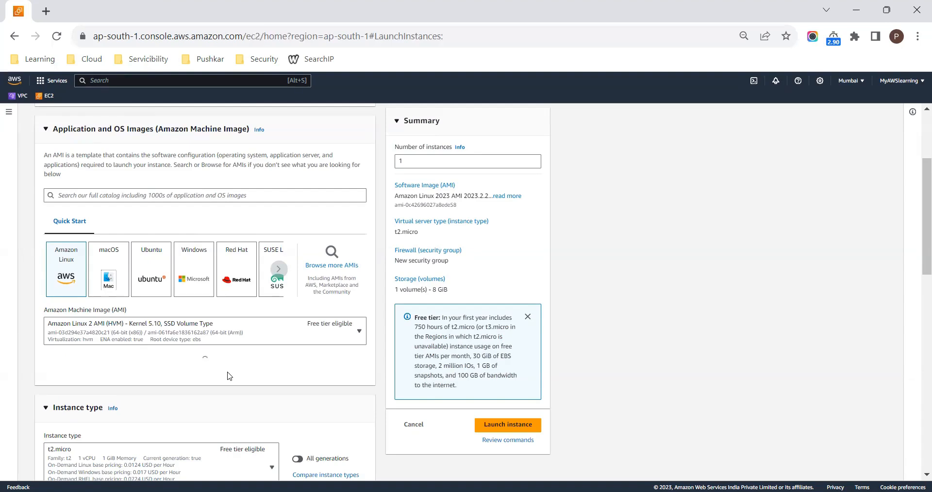
- Select the existing Testingppk key pair for logging in to the instance
scroll(231, 377, down, 1)
scroll(230, 376, down, 3)
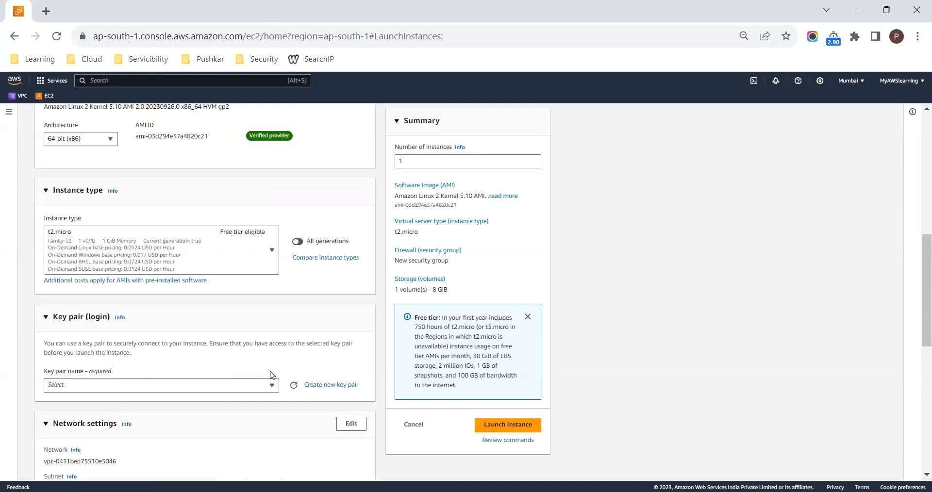
click(154, 387)
click(122, 437)
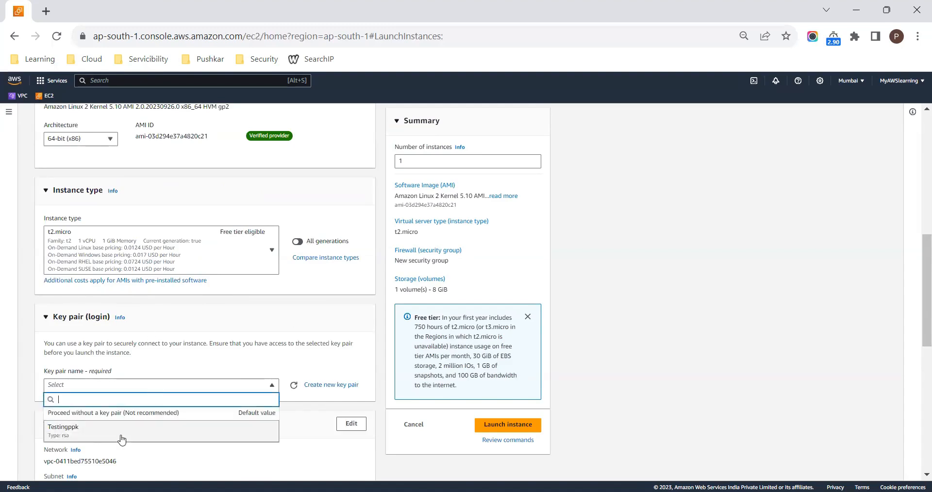
- Open the instance's network settings for editing and check which VPCs are available
scroll(234, 348, down, 1)
scroll(235, 347, down, 2)
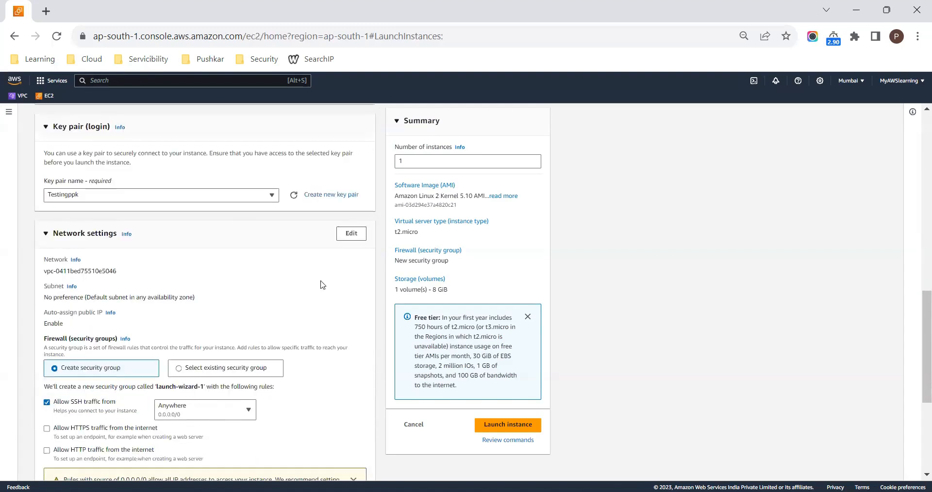
click(352, 233)
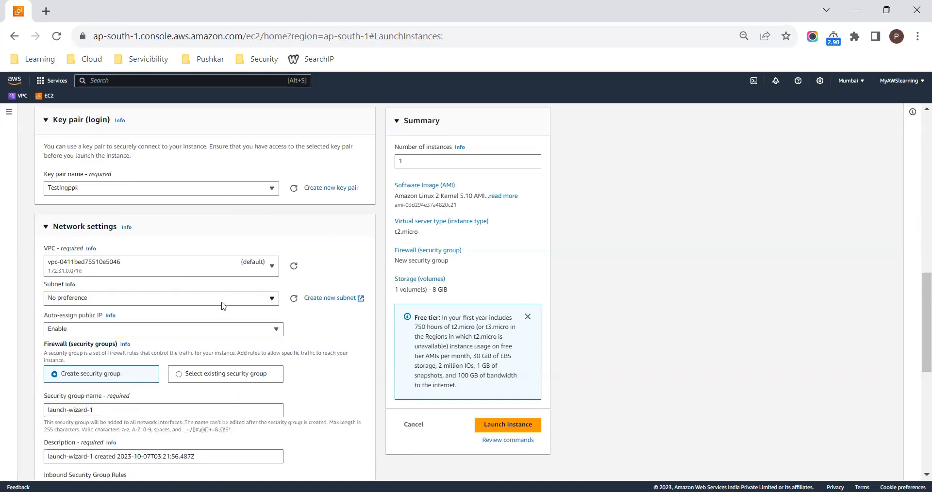
click(192, 271)
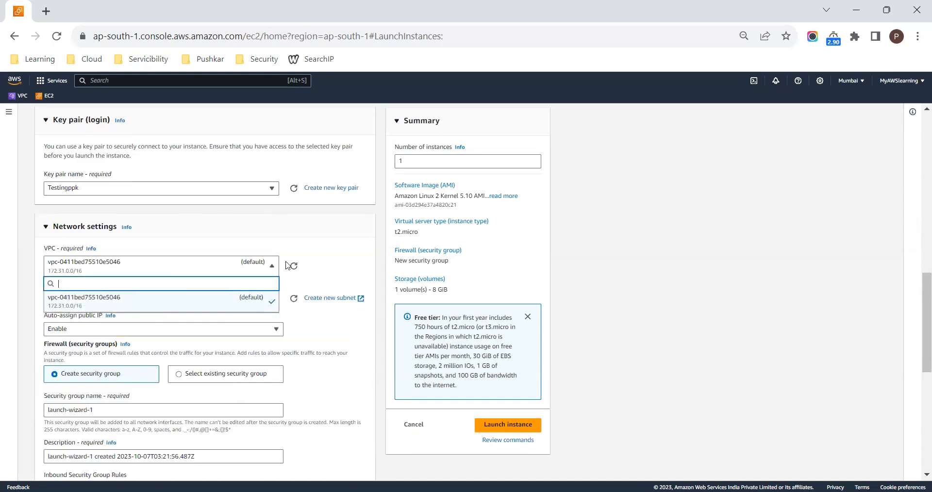
click(325, 270)
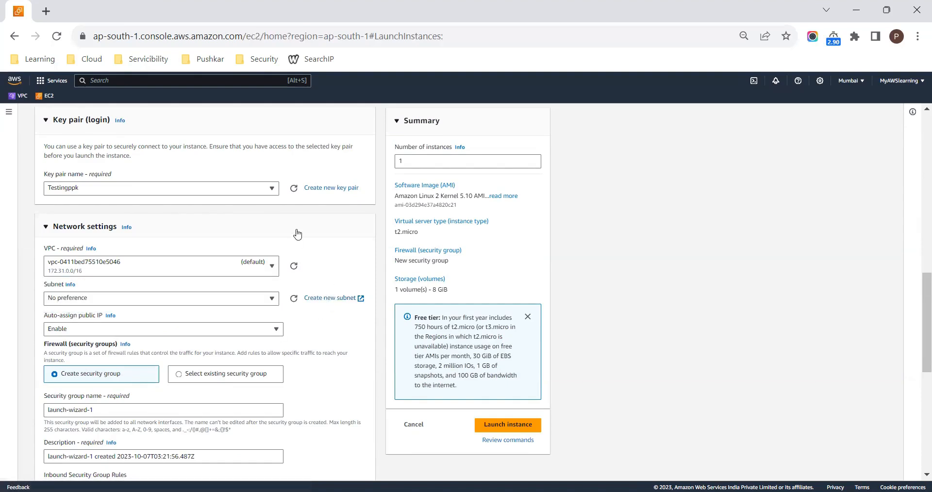
- Duplicate the browser tab with the instance launch form and expand the EC2 navigation pane in the copy
right_click(14, 10)
click(125, 114)
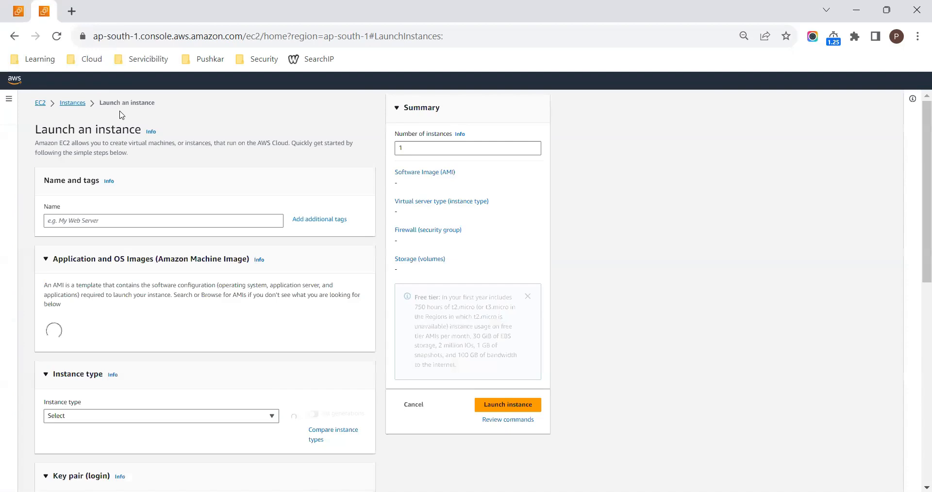
click(8, 99)
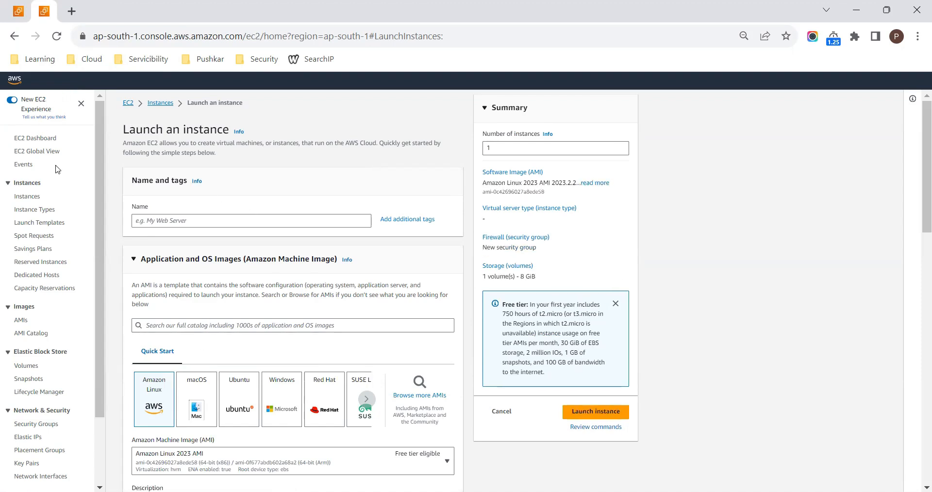
- In the original browser tab, search for the VPC service, open it and start creating a VPC
click(19, 11)
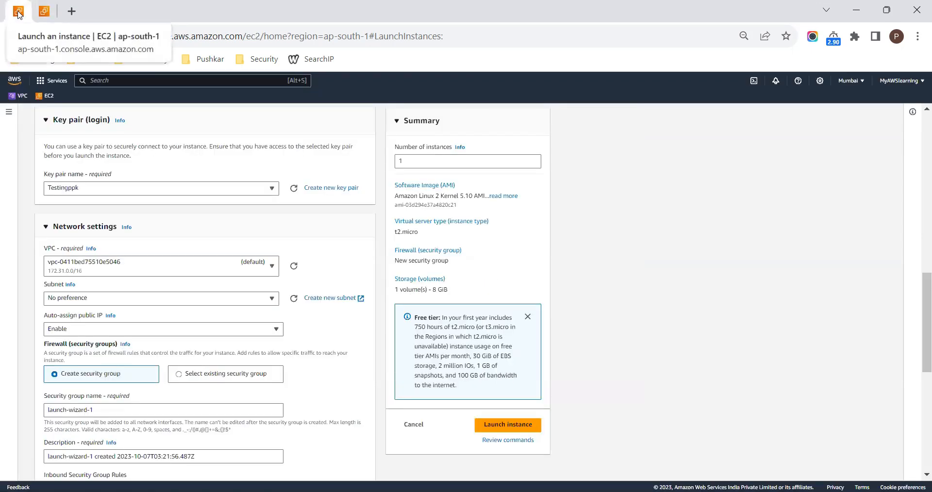
click(115, 80)
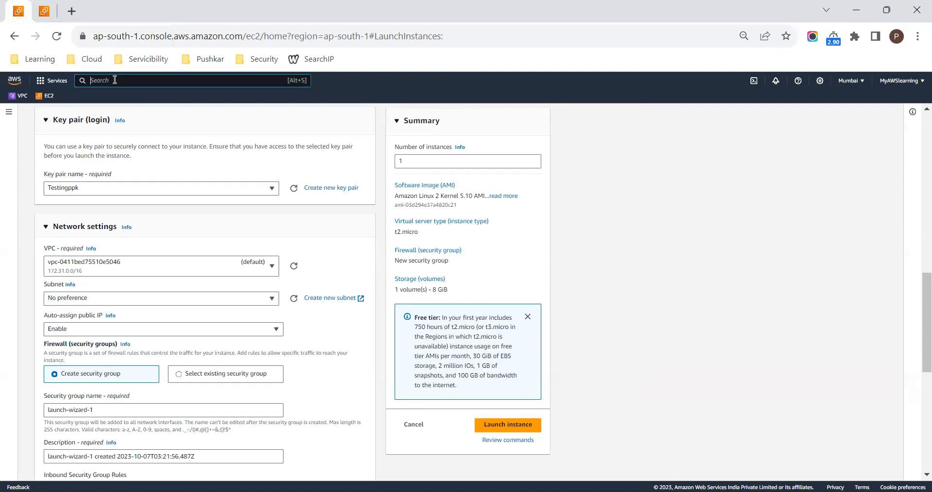
text(vpc)
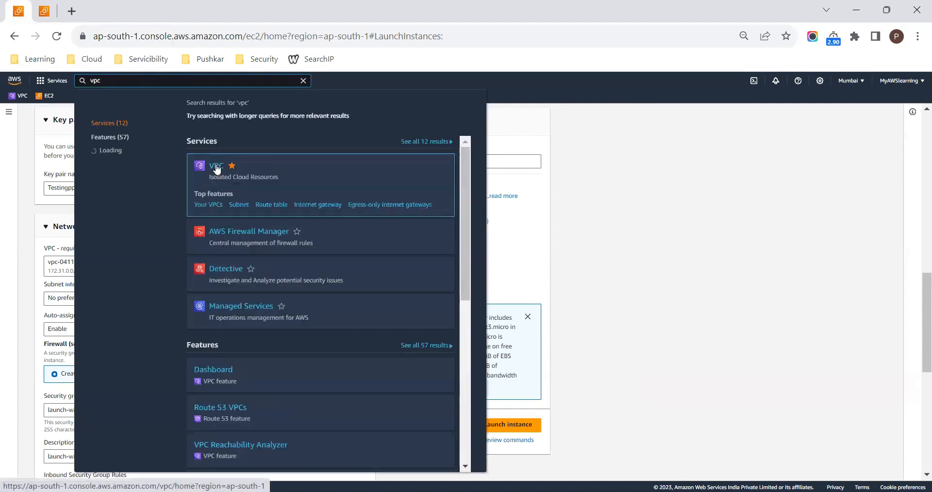
click(216, 168)
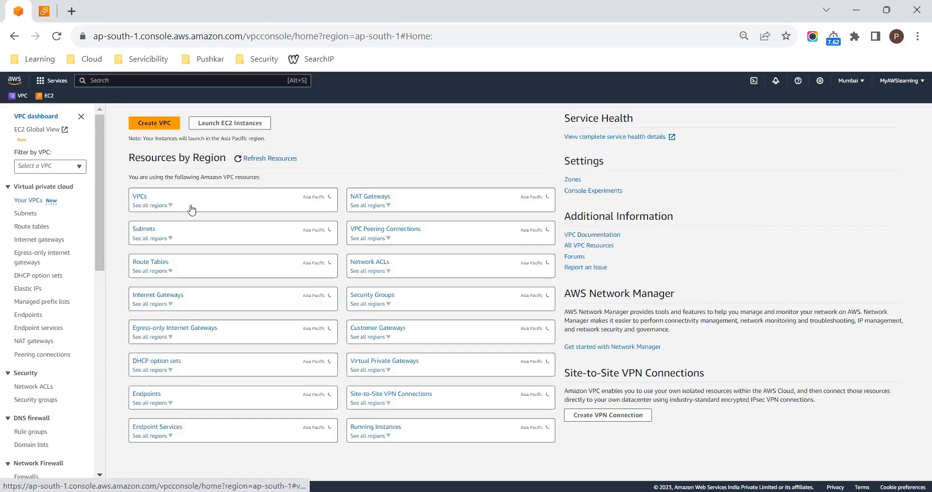
click(154, 126)
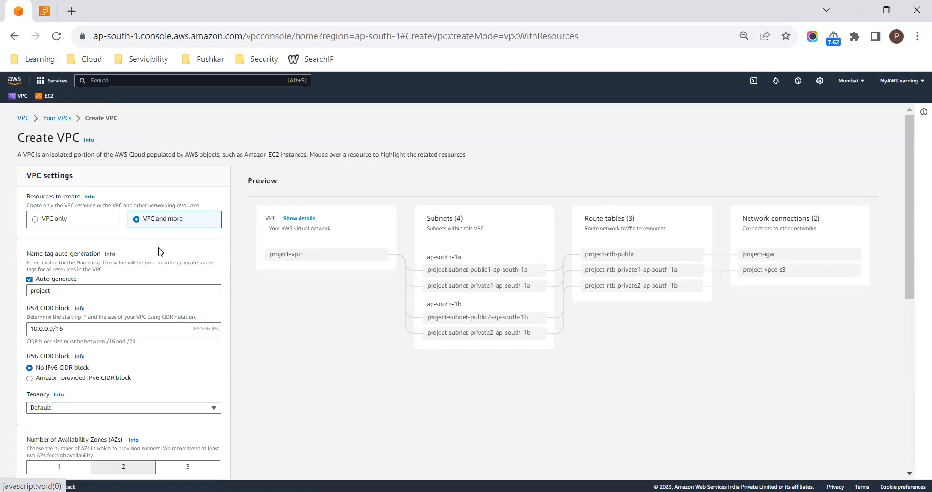
- Set the auto-generated name tag for the VPC and its resources to MainVPC
drag(65, 288, 2, 290)
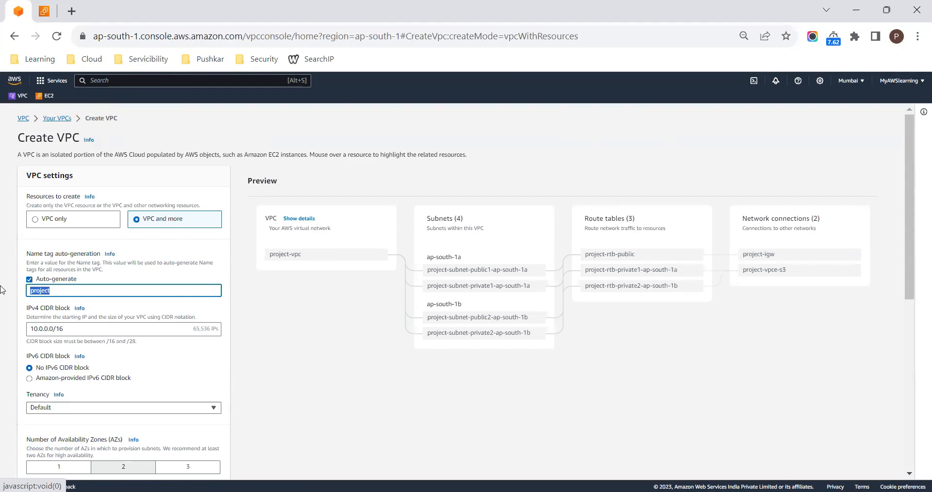
text(MainVPC)
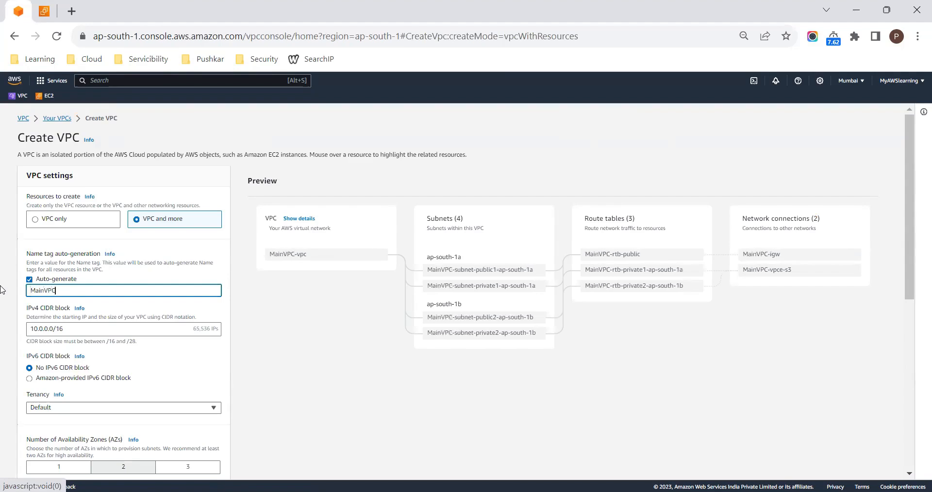
- Set the VPC's IPv4 CIDR block to 192.168.0.0/16
drag(73, 330, 1, 319)
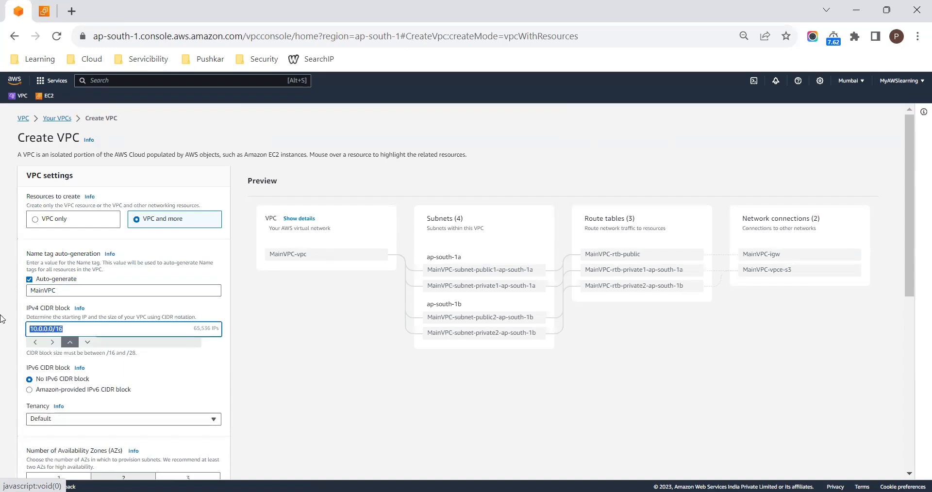
text(192.16)
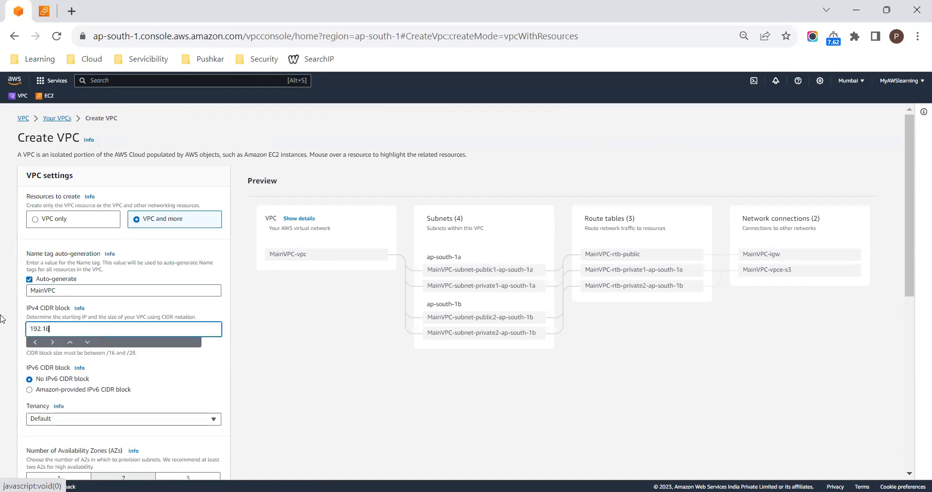
text(8.0.0/16)
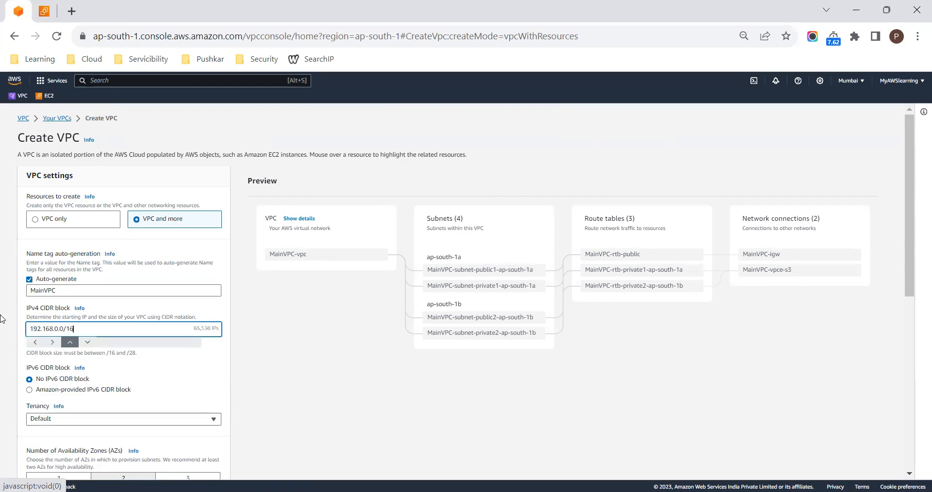
- Review the availability zone, subnet and NAT gateway options, and set VPC endpoints to None
scroll(2, 315, down, 2)
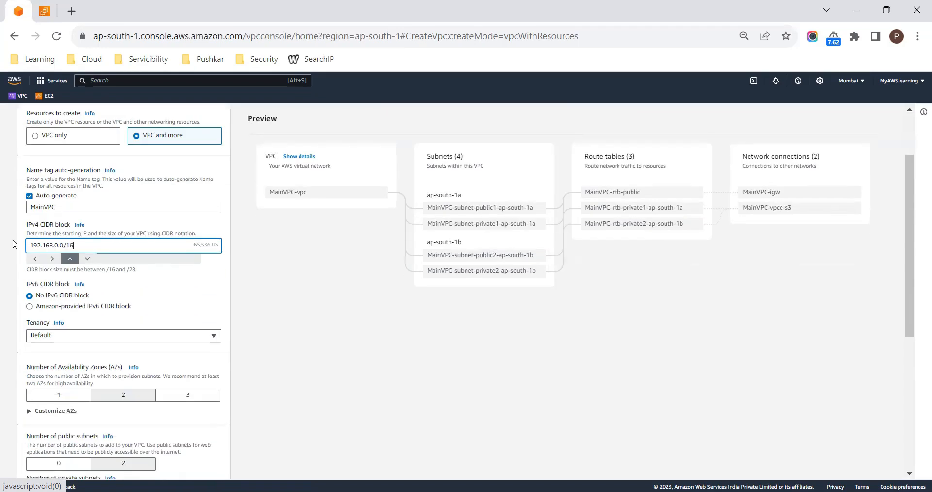
scroll(145, 362, down, 2)
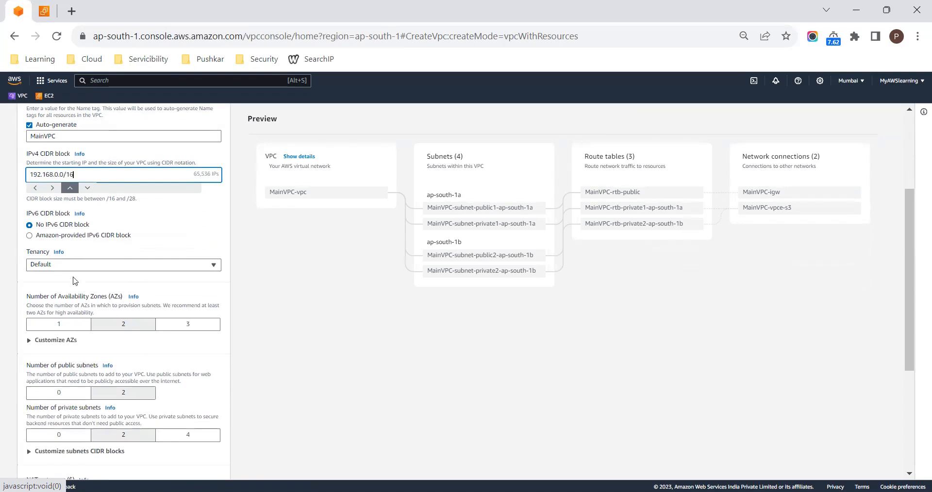
scroll(117, 328, down, 1)
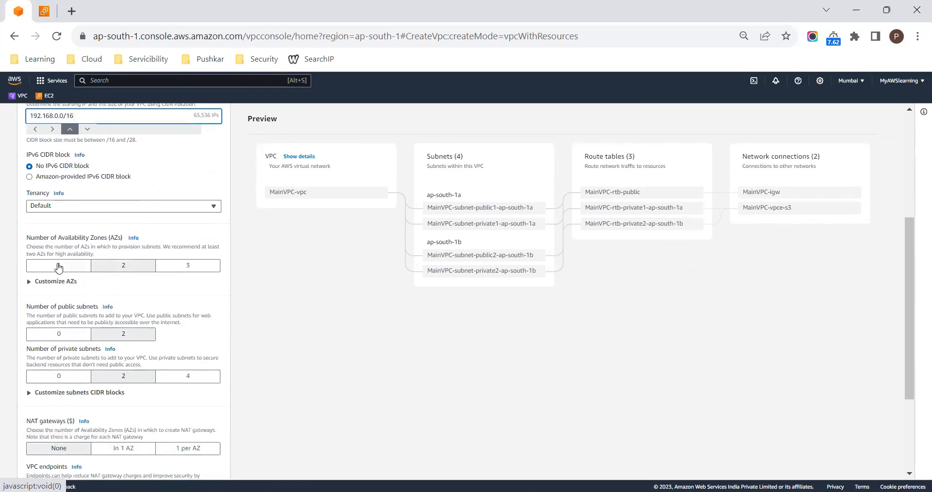
scroll(121, 267, down, 1)
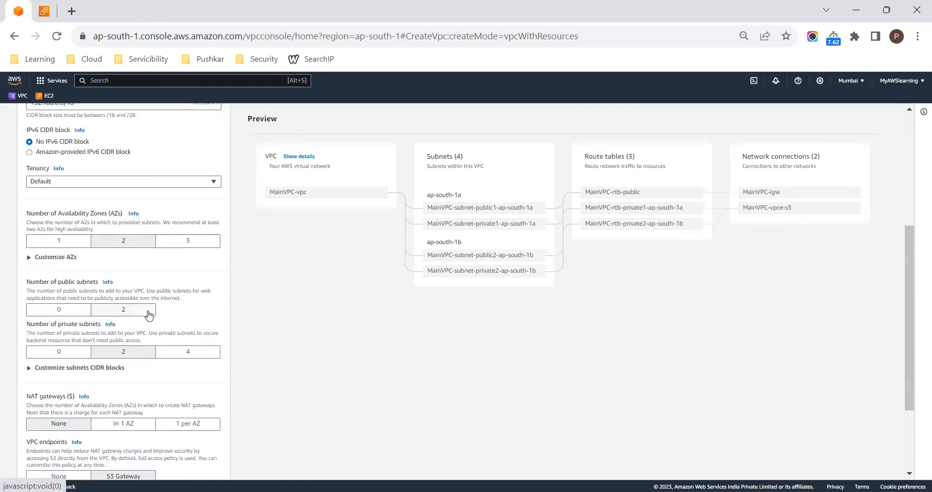
scroll(149, 316, down, 1)
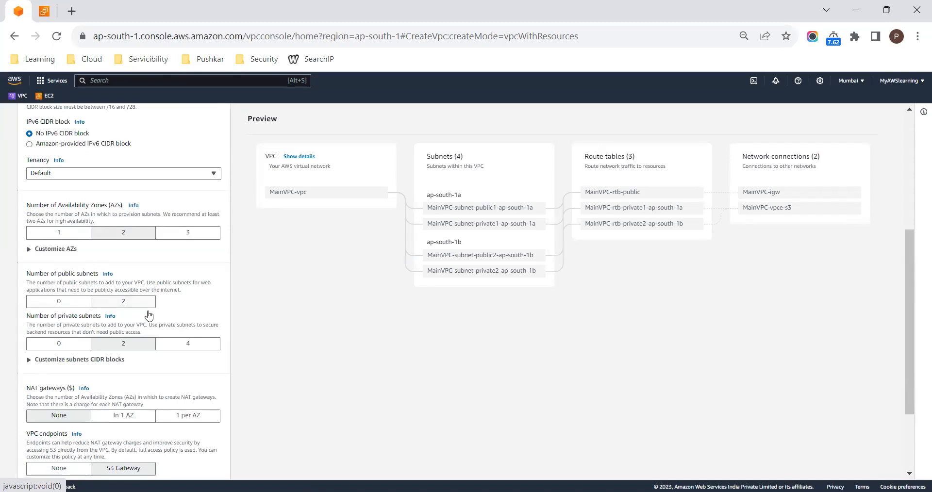
scroll(149, 316, down, 2)
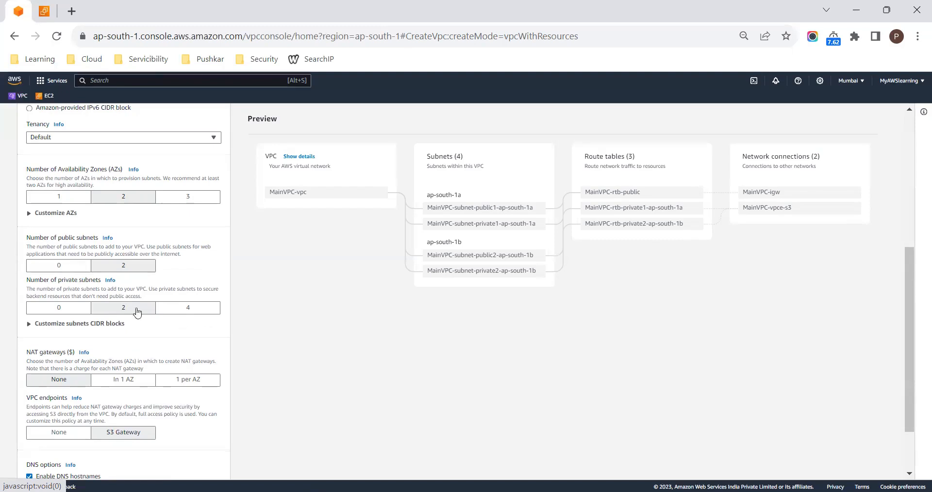
scroll(142, 336, down, 1)
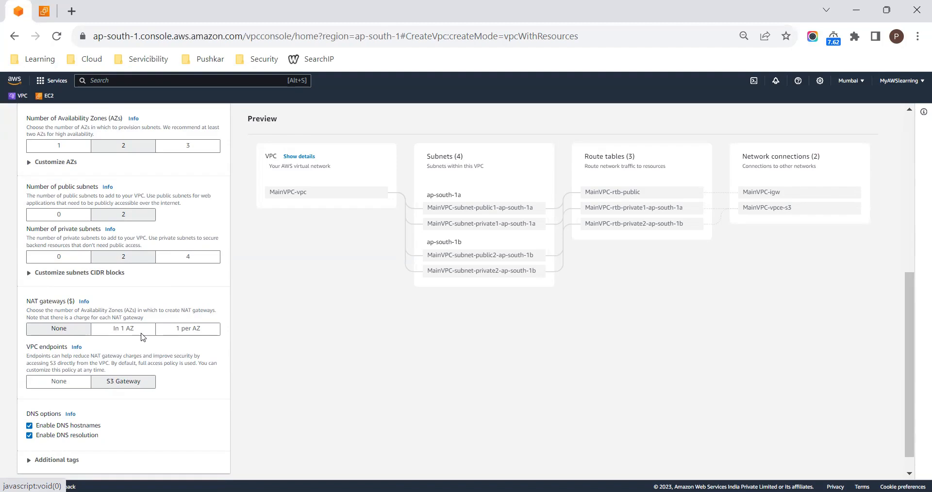
scroll(143, 337, down, 1)
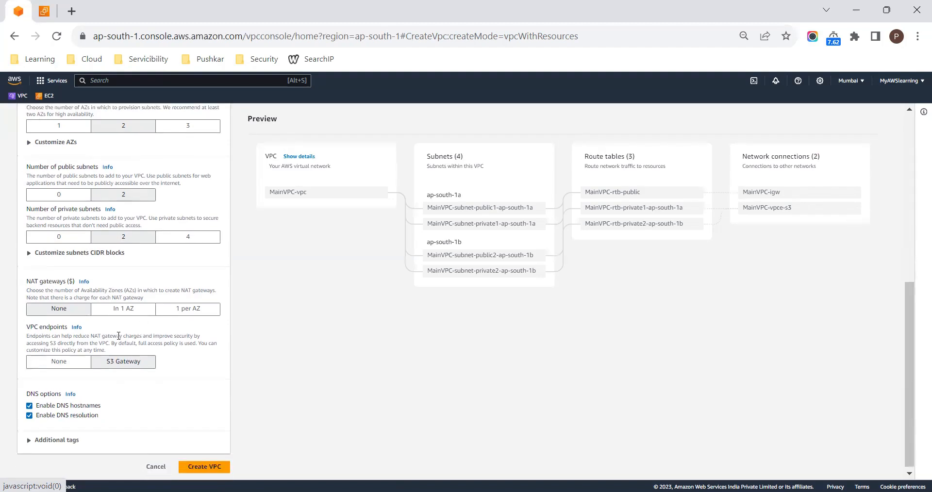
scroll(101, 390, down, 1)
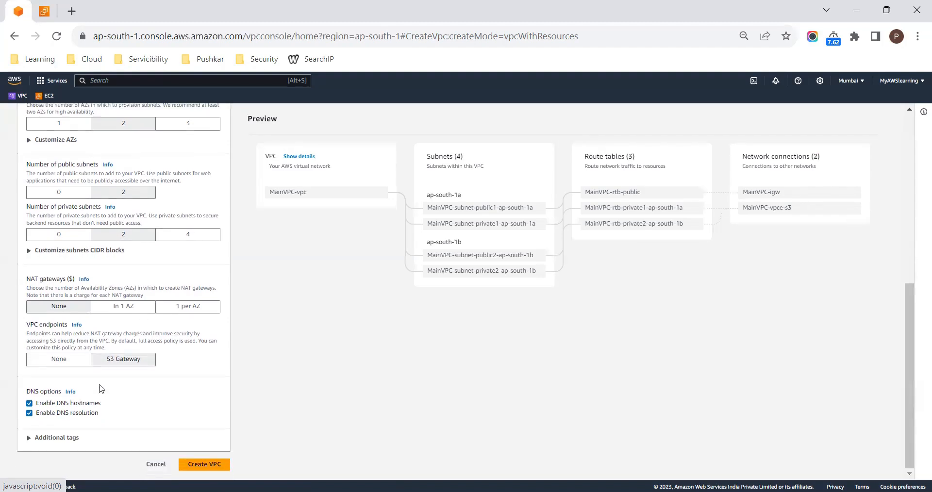
click(67, 360)
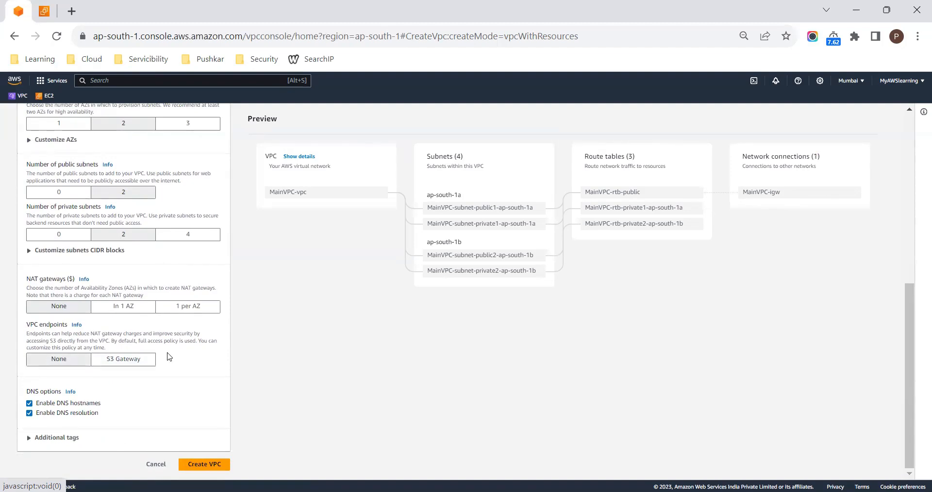
- Recheck the VPC settings, create the VPC with its resources and open its details page
scroll(169, 358, up, 5)
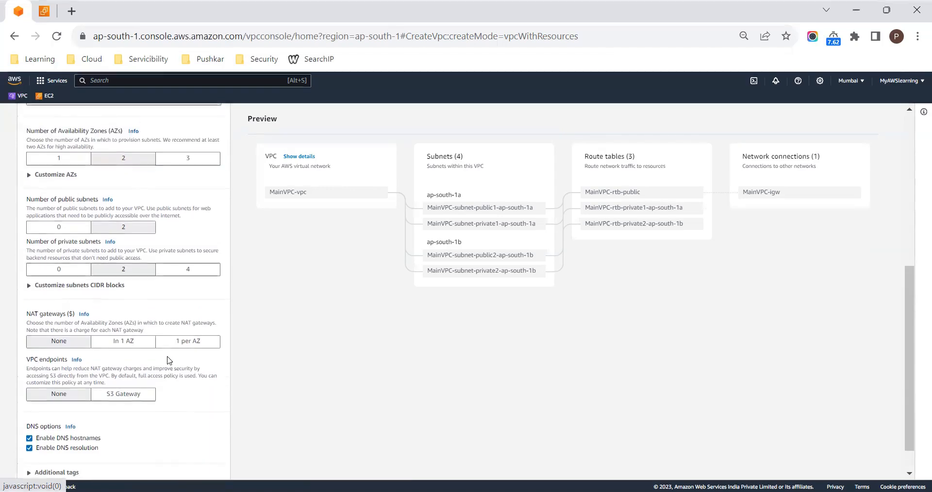
scroll(168, 361, up, 3)
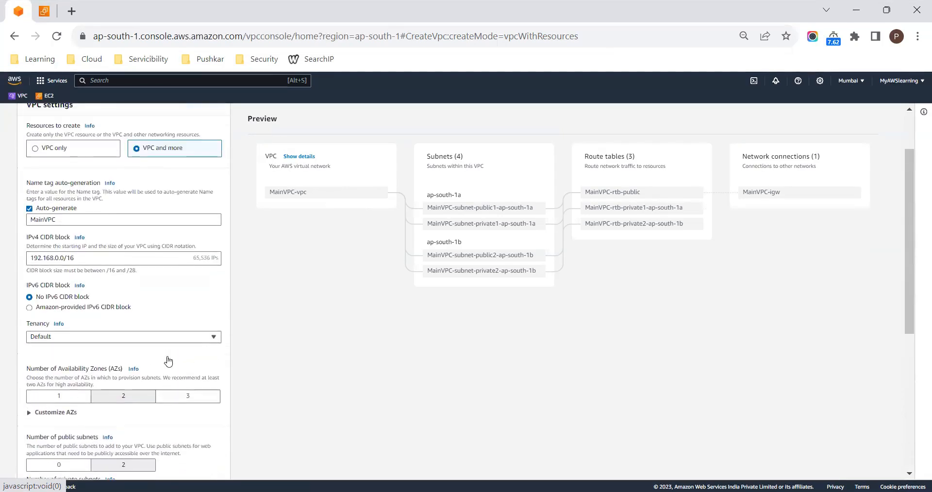
scroll(168, 360, down, 2)
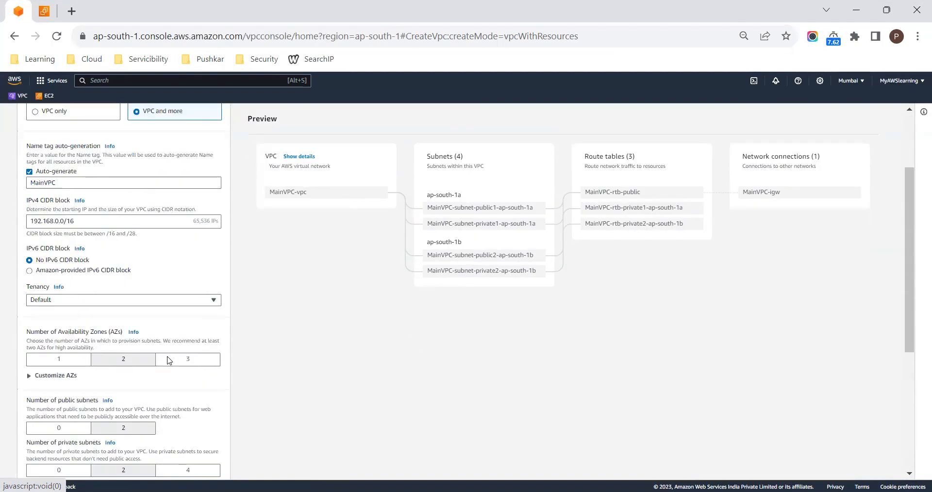
scroll(167, 358, down, 5)
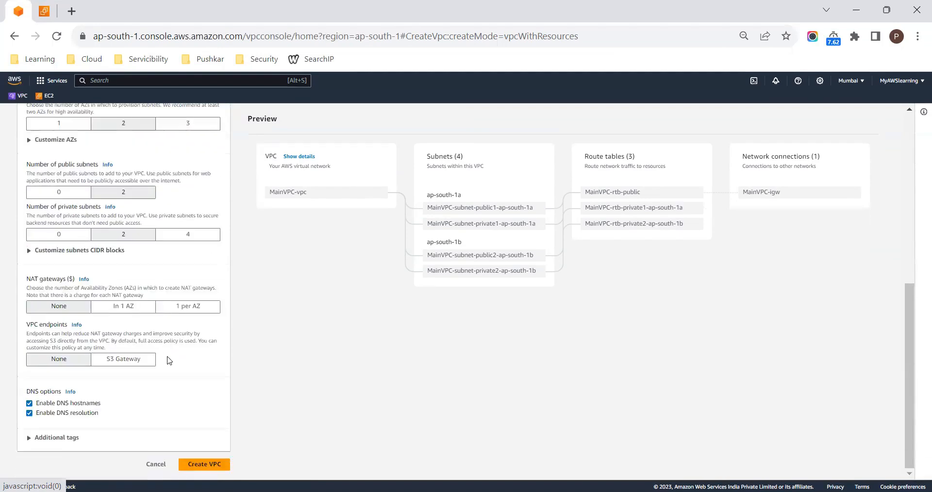
click(199, 465)
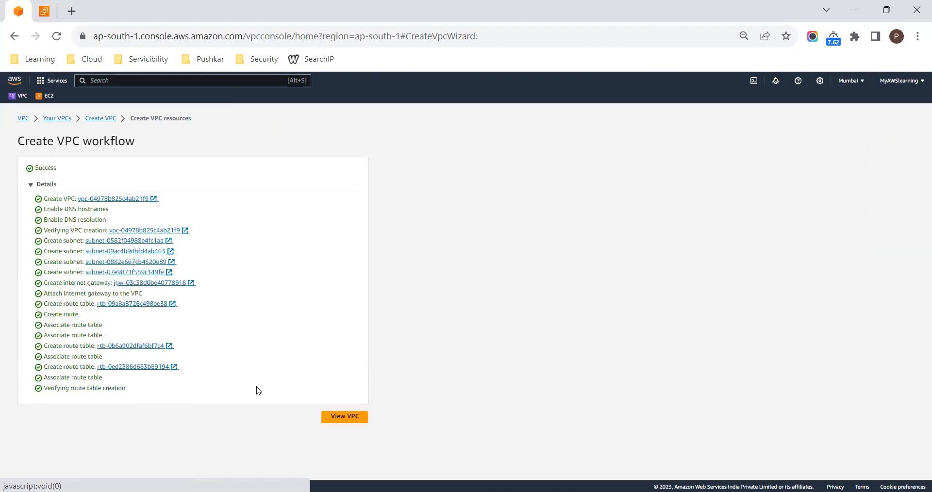
click(345, 418)
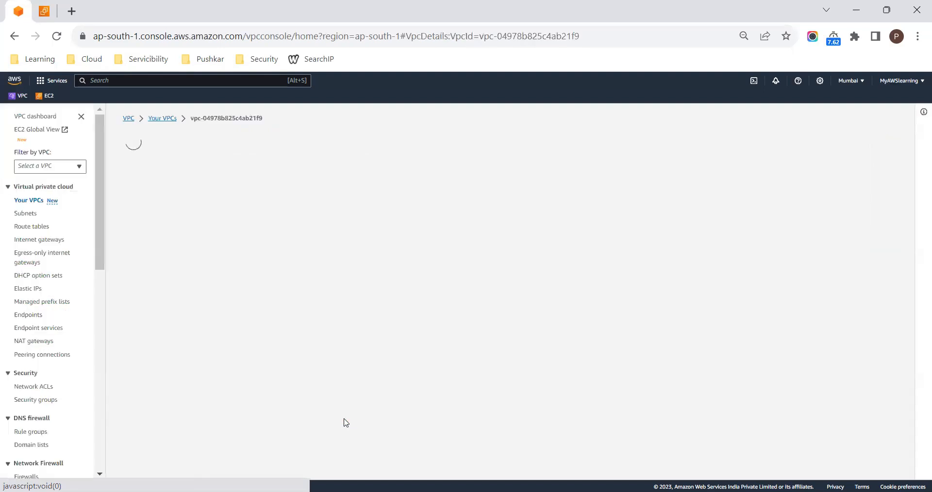
- Switch to the EC2 instance launch page and select the Testingppk key pair for the new instance
click(48, 9)
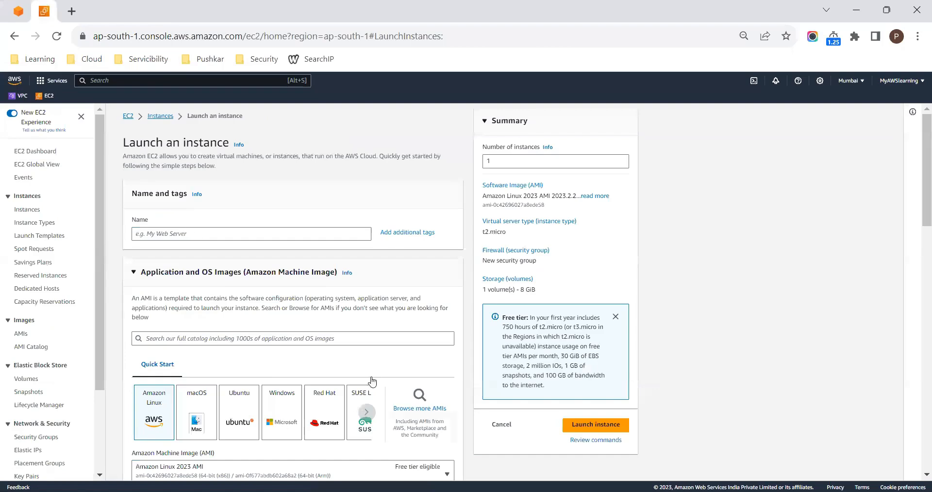
scroll(272, 350, down, 3)
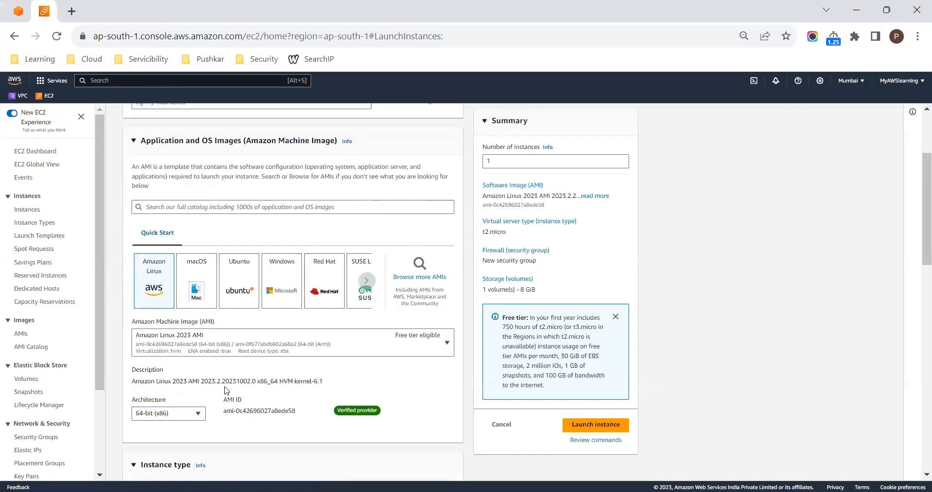
scroll(237, 394, down, 4)
scroll(236, 395, down, 1)
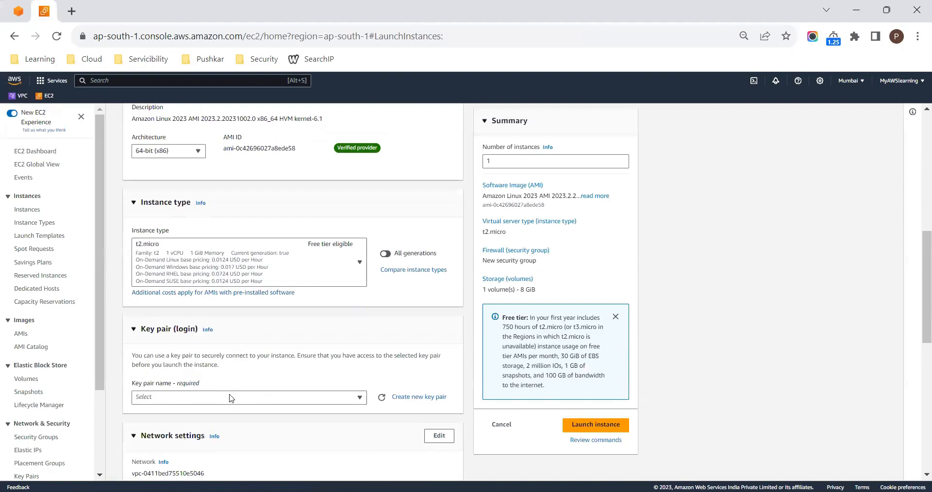
click(237, 397)
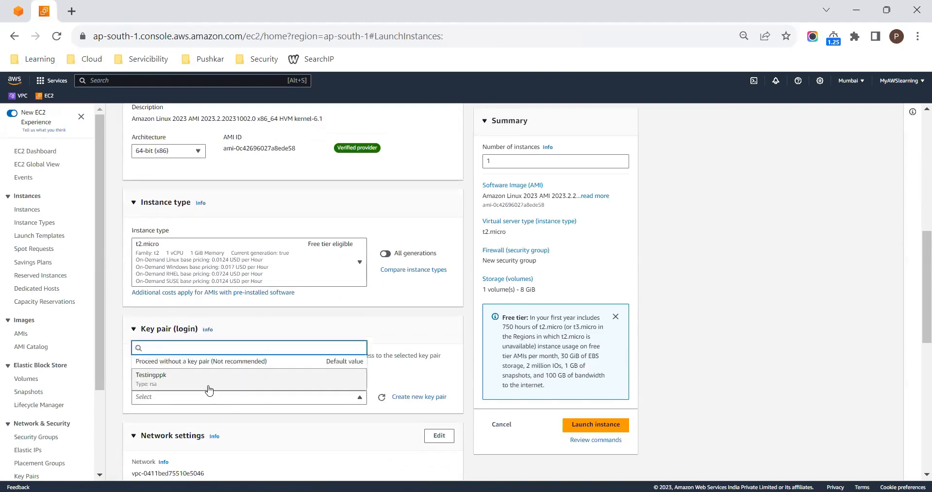
click(206, 386)
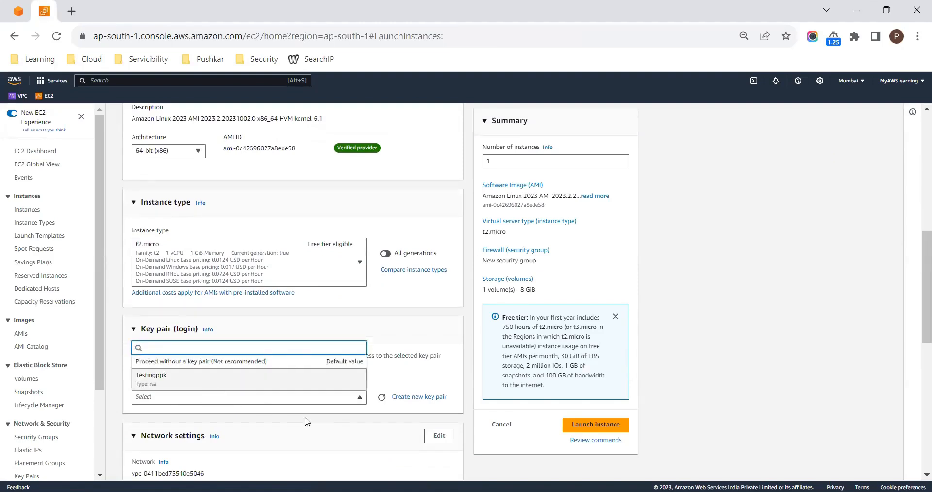
- Edit the instance's network settings, refresh the VPC list and choose MainVPC-vpc as its VPC
click(439, 437)
scroll(419, 446, down, 1)
scroll(420, 448, down, 2)
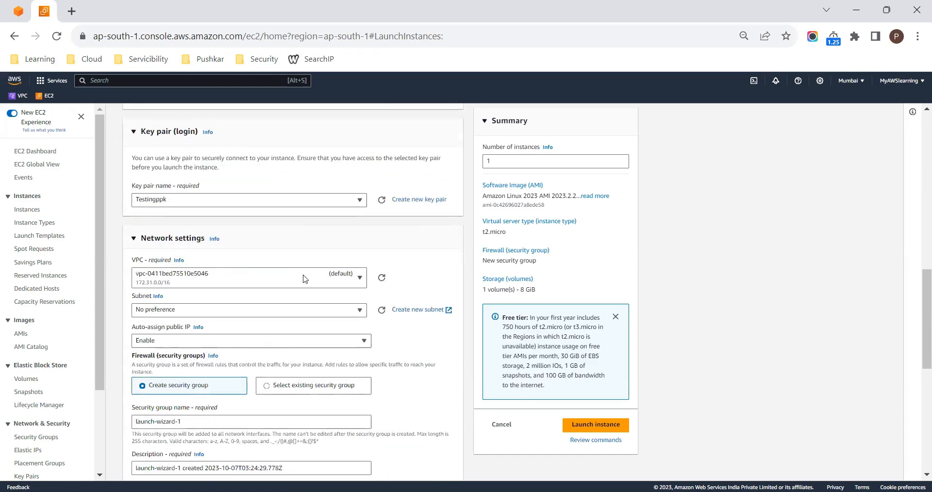
click(249, 278)
click(382, 278)
click(291, 280)
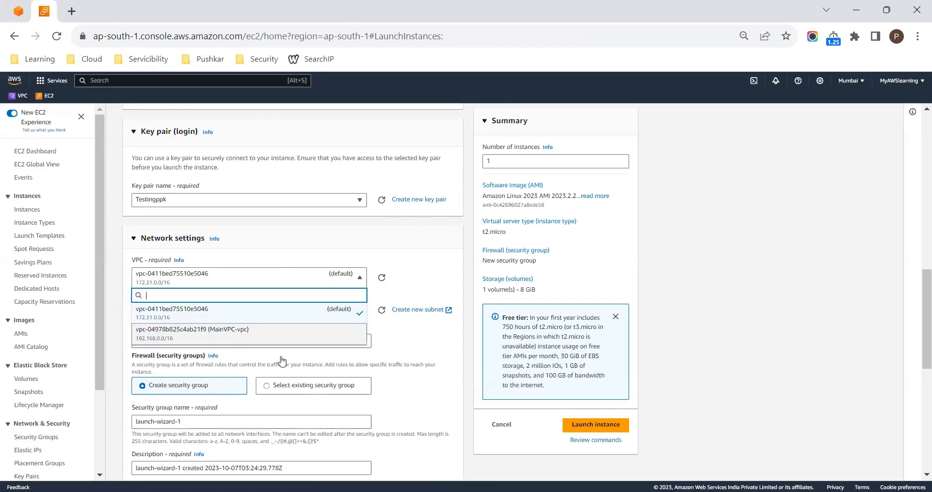
click(310, 342)
- Refresh the subnet list, choose MainVPC-subnet-public1-ap-south-1a and set auto-assign public IP to Enable
click(251, 311)
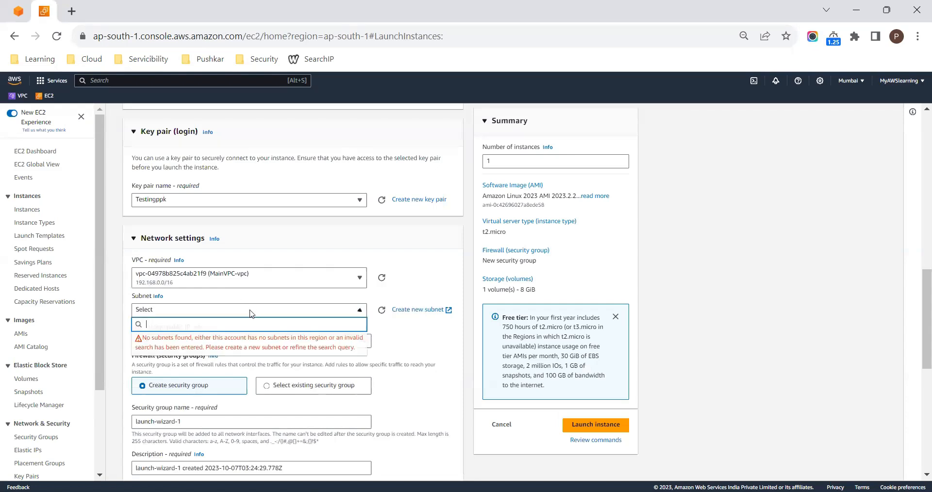
click(382, 311)
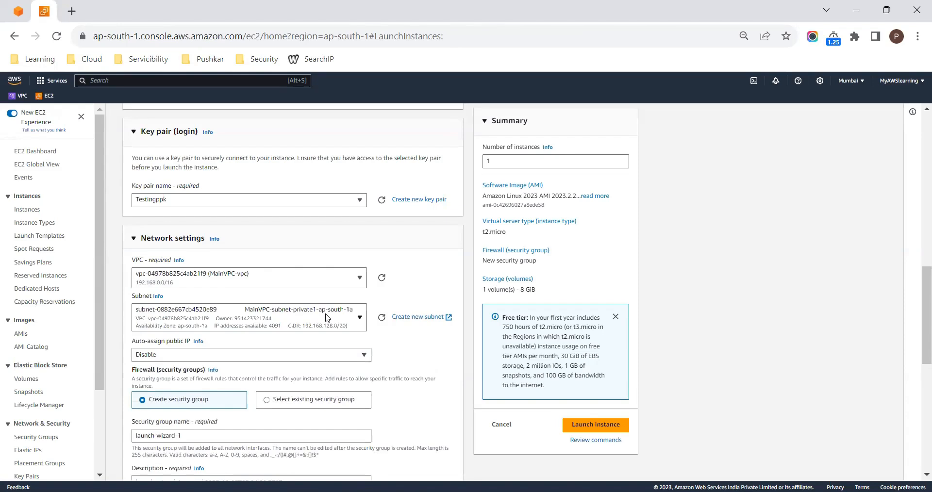
click(326, 318)
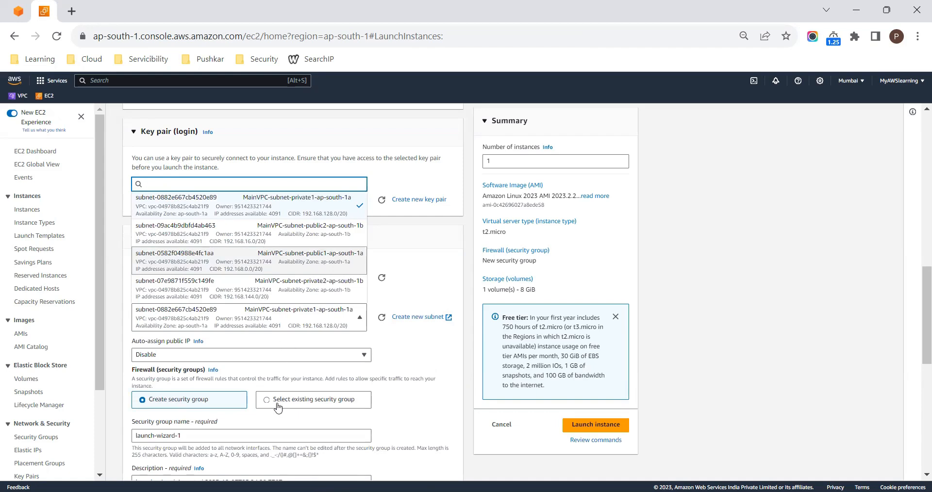
click(276, 262)
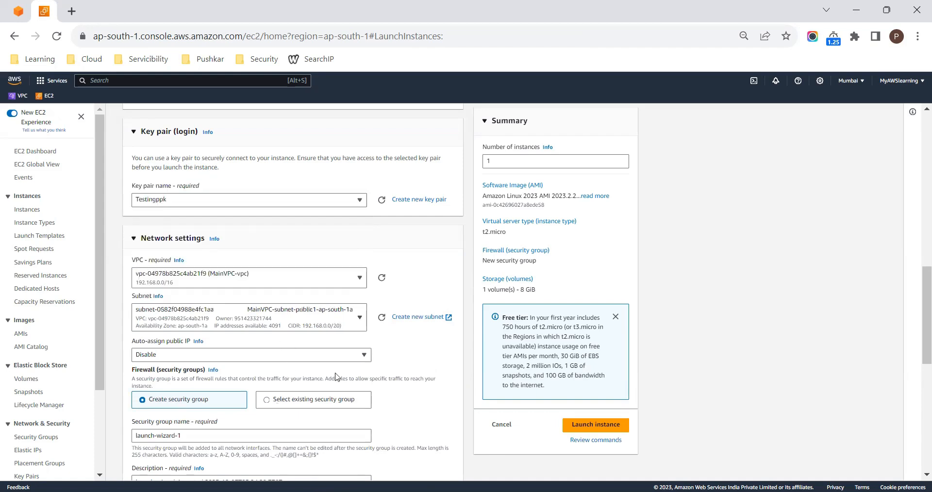
click(239, 355)
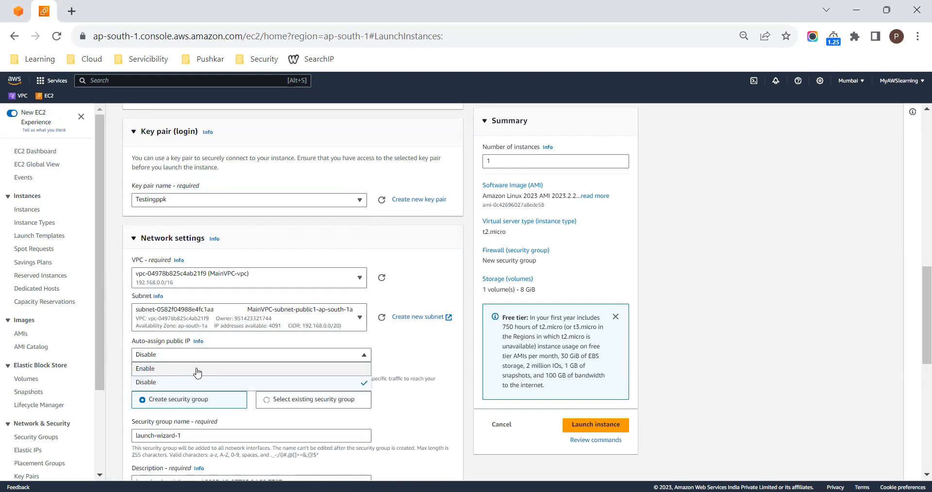
click(199, 370)
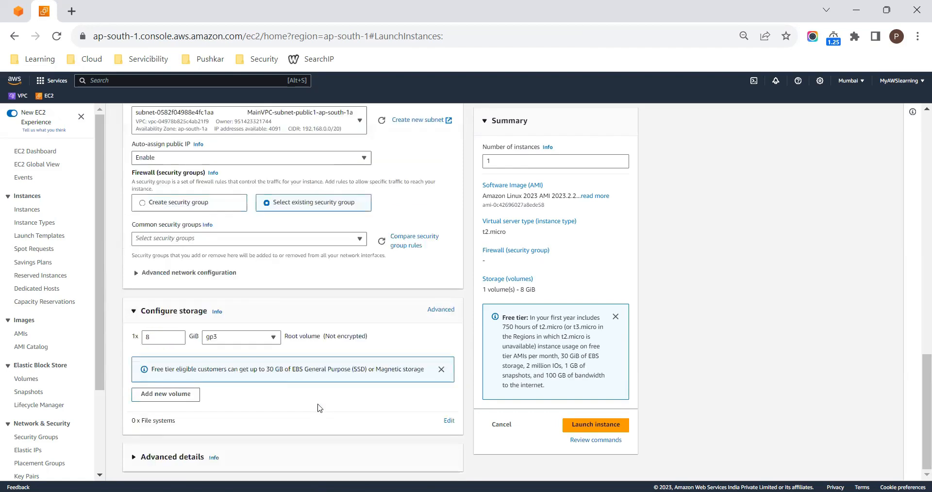
click(342, 400)
click(270, 238)
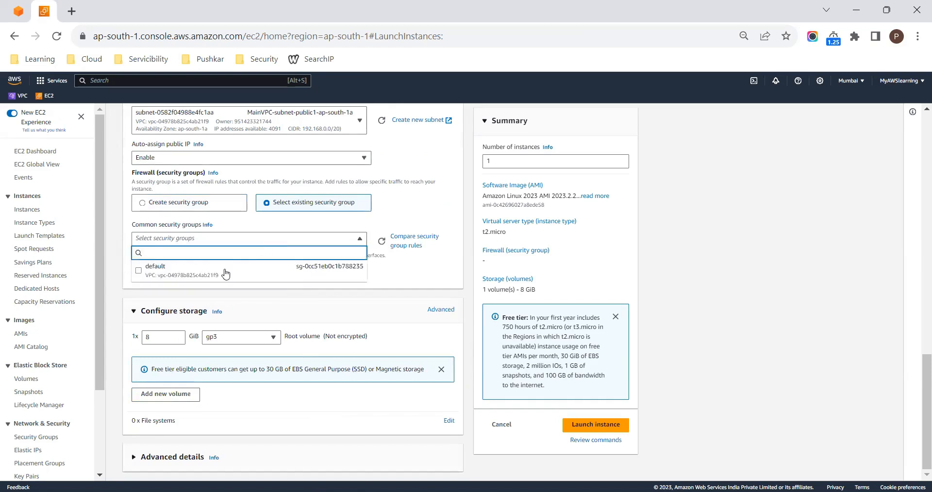
click(180, 202)
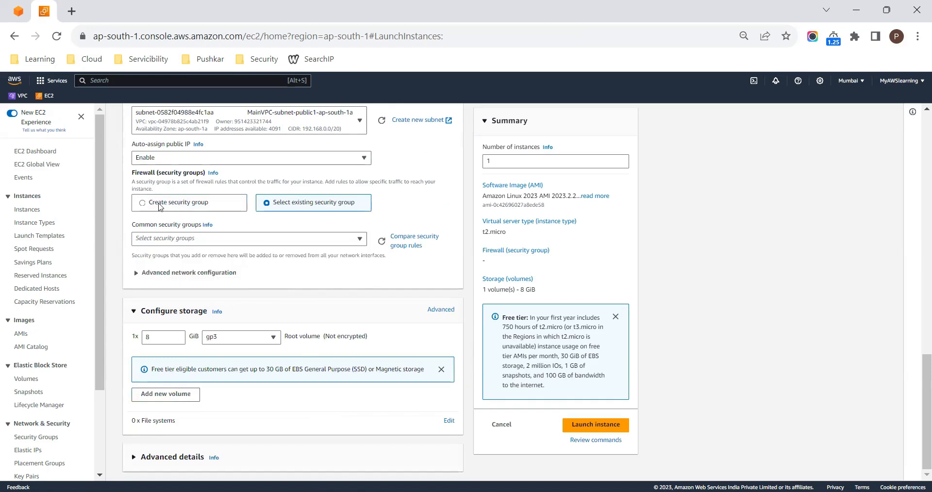
click(161, 204)
- Name the new security group ForServerSG and set its inbound rule type to All traffic
click(189, 239)
key(ctrl+a)
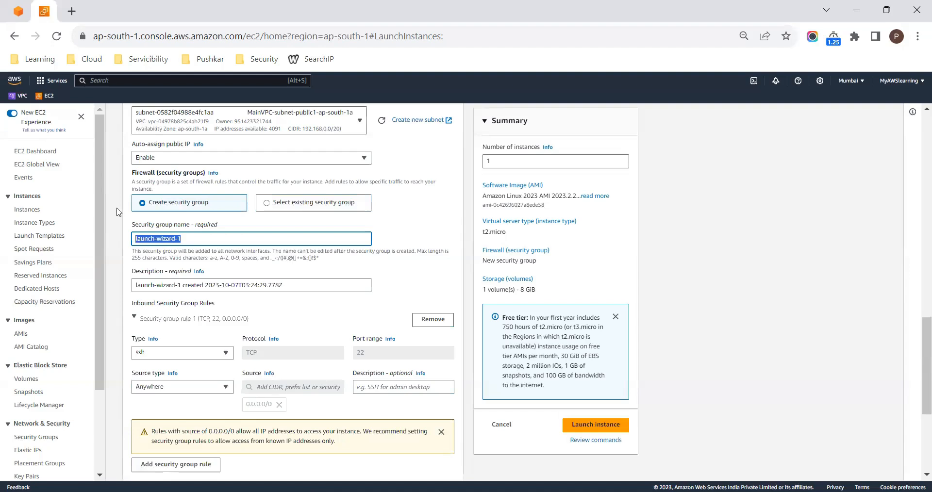
text(ForS)
text(erverSG)
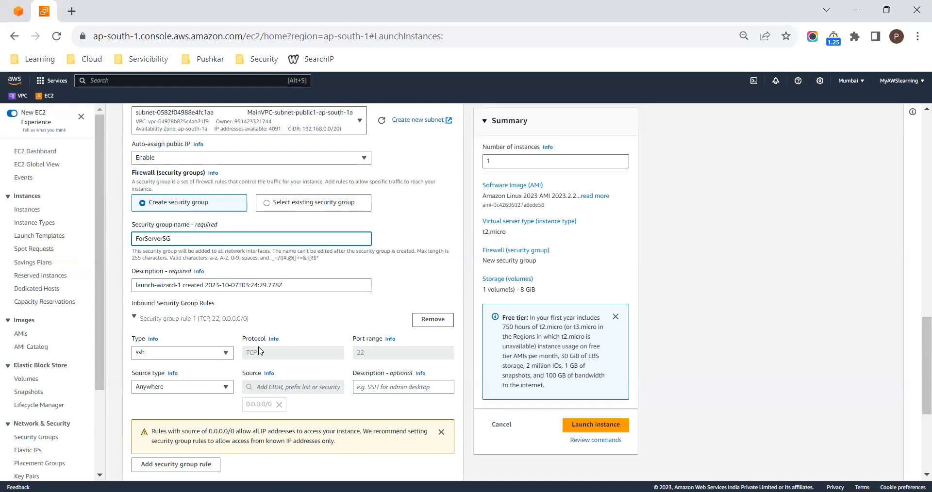
click(195, 356)
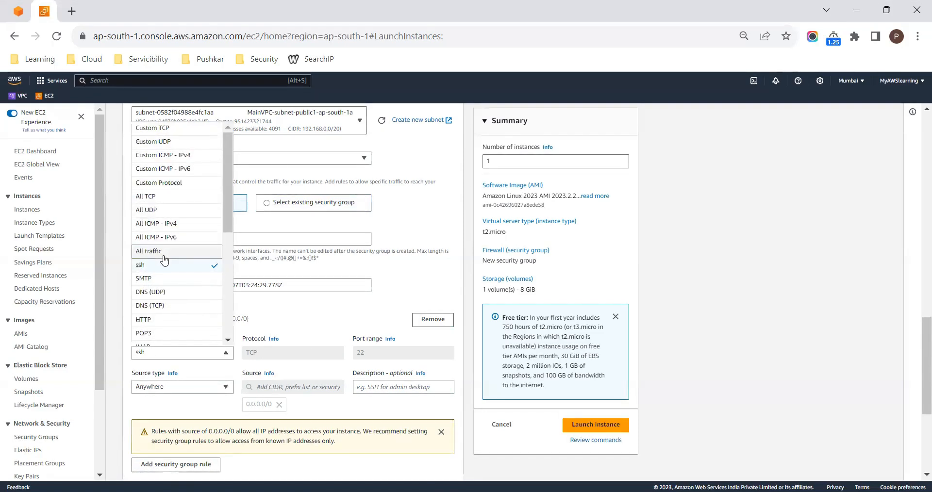
key(Return)
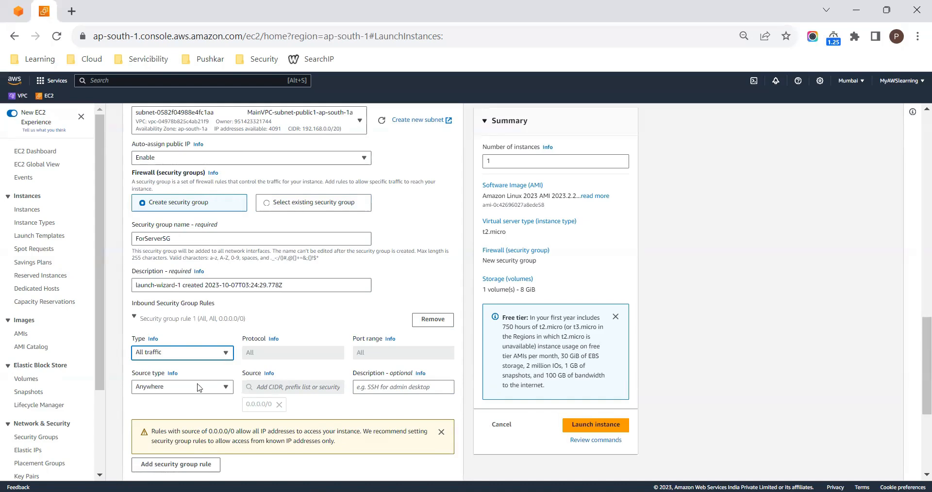
- Check the remaining rule source and storage settings, and launch the instance
scroll(392, 390, down, 3)
scroll(392, 390, down, 1)
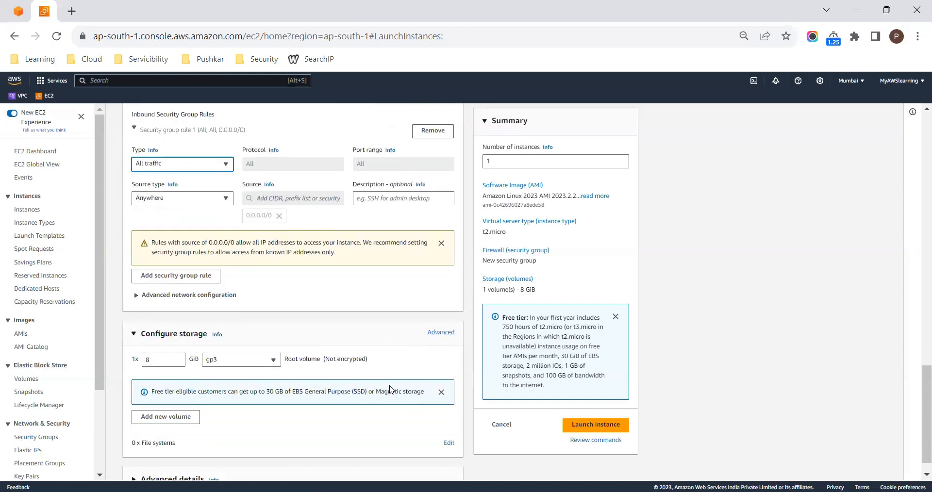
scroll(392, 390, down, 1)
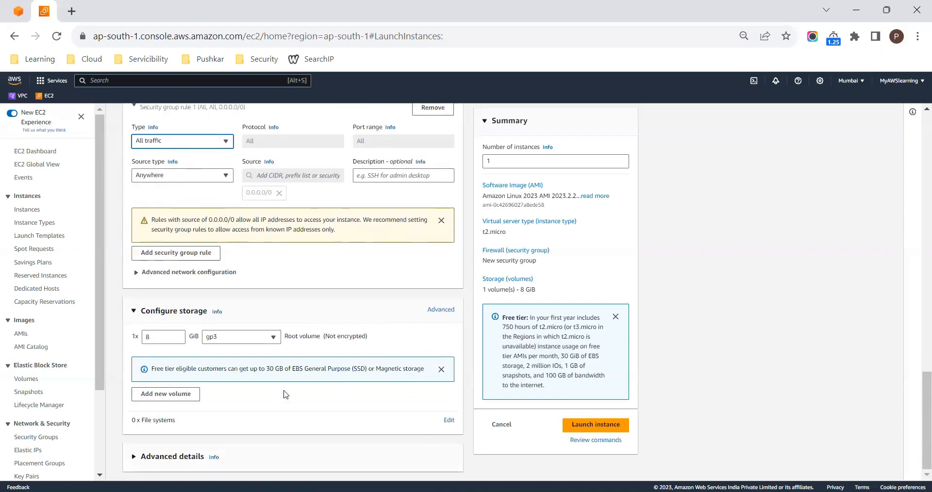
click(586, 427)
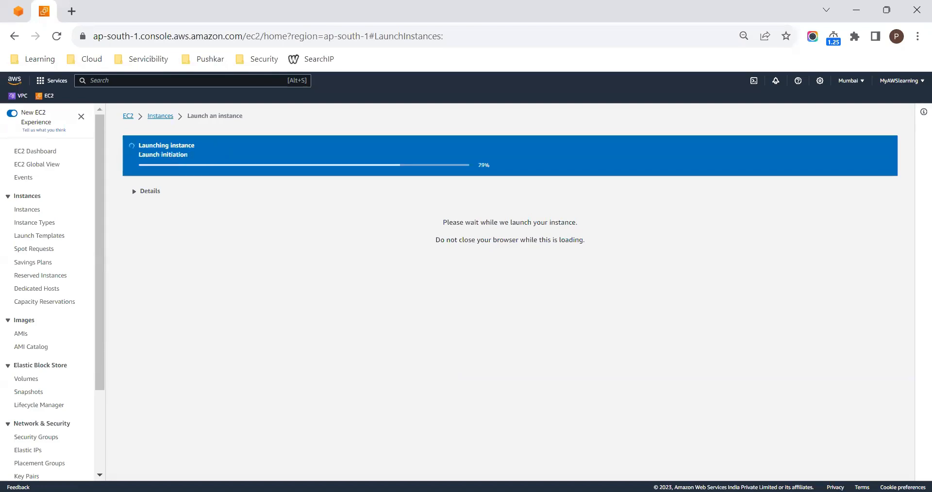
- Switch to the S3-1.png notes in Paint and start a text item "b)" aligned directly under item a)
key(alt+Tab)
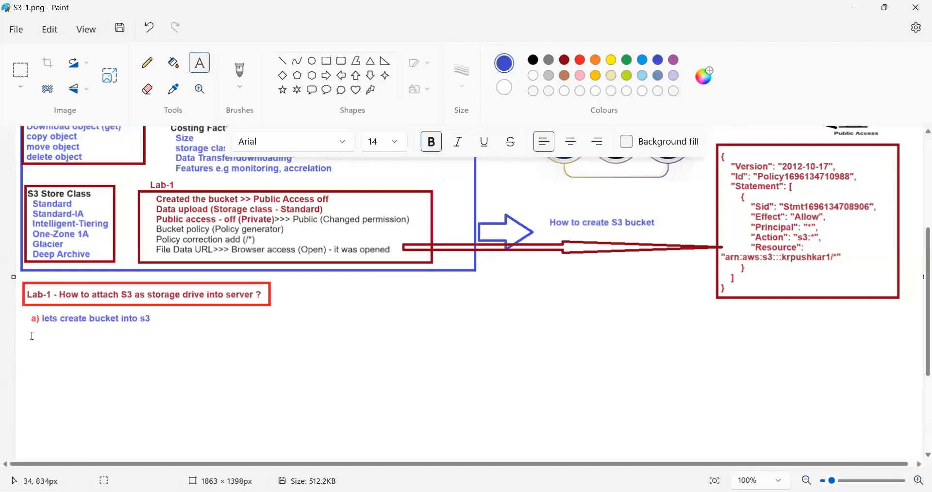
drag(28, 331, 221, 381)
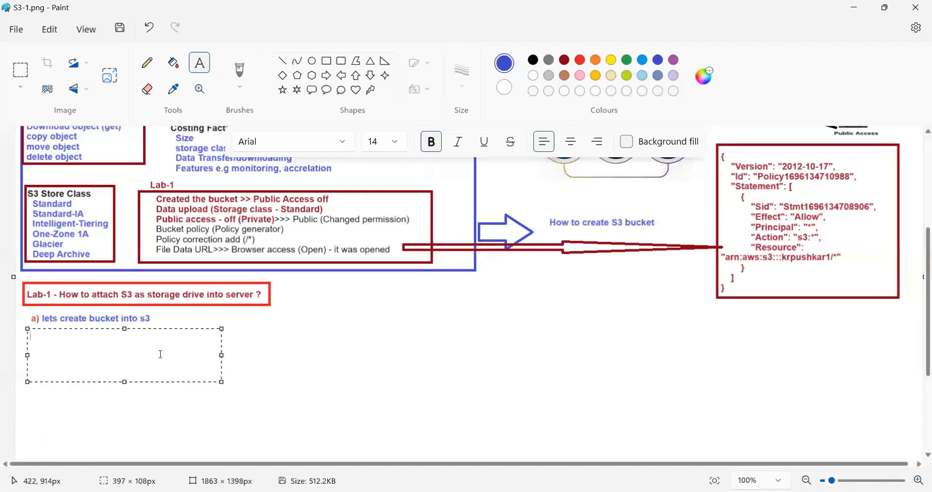
text(b))
drag(125, 328, 124, 322)
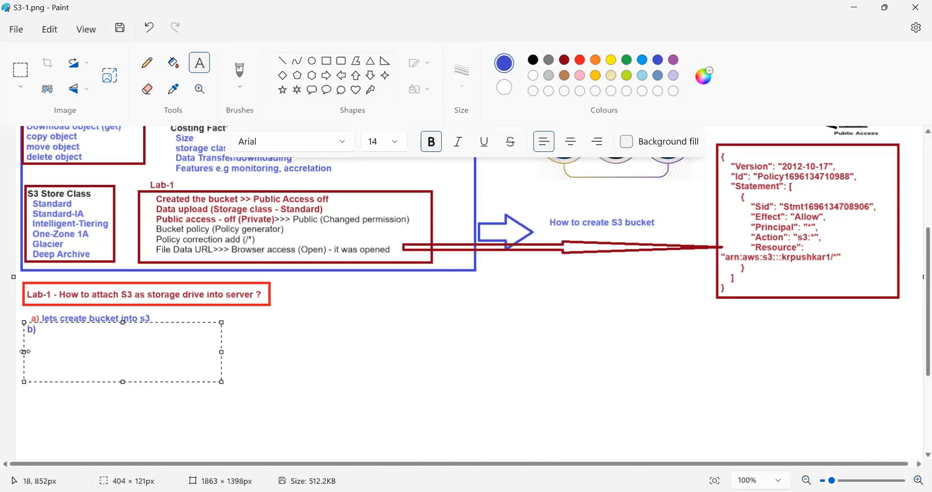
drag(25, 352, 29, 351)
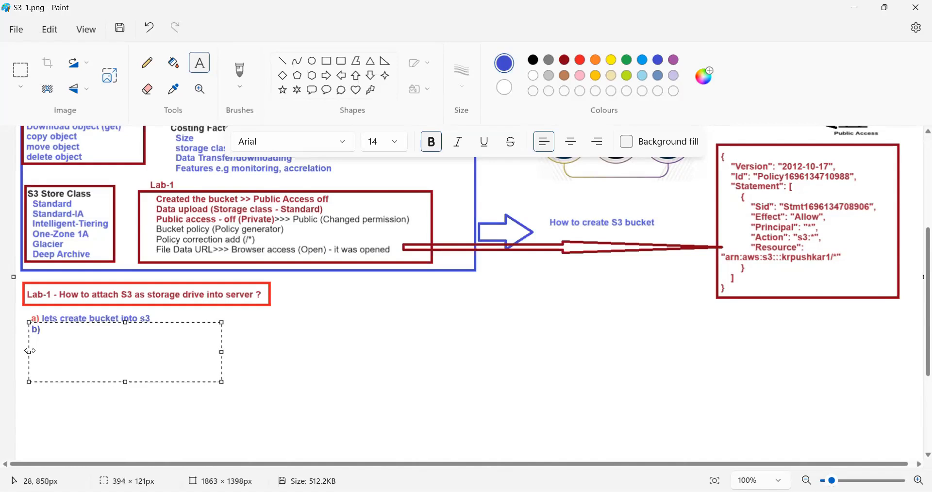
- Complete the text of item b) as "Lets create server (Linux)" and place it on the canvas
text(Lets create server )
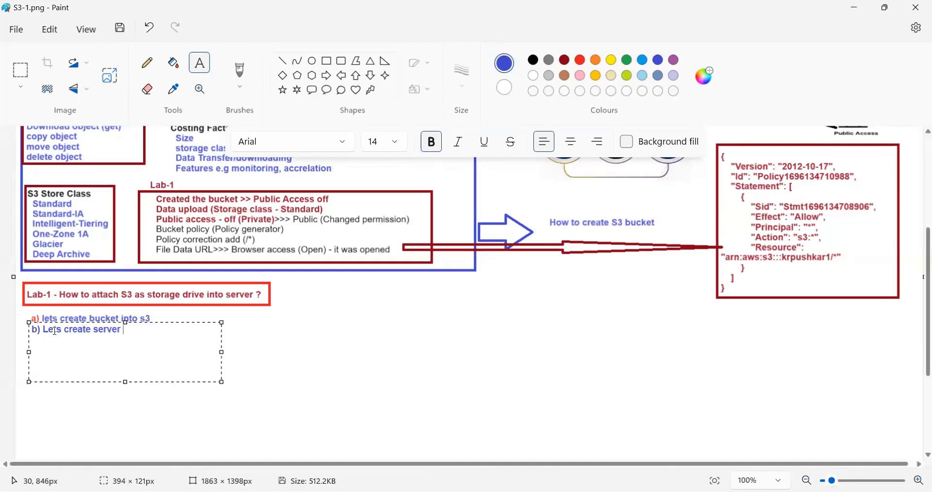
text((Linux))
click(276, 342)
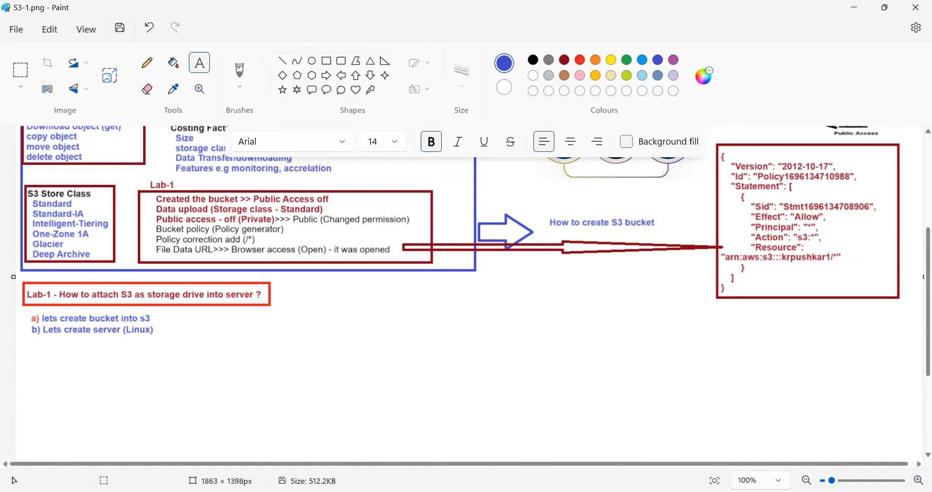
- Switch back to the AWS console in the browser, select the new instance in the instances list and copy its public IPv4 address
key(alt+Tab)
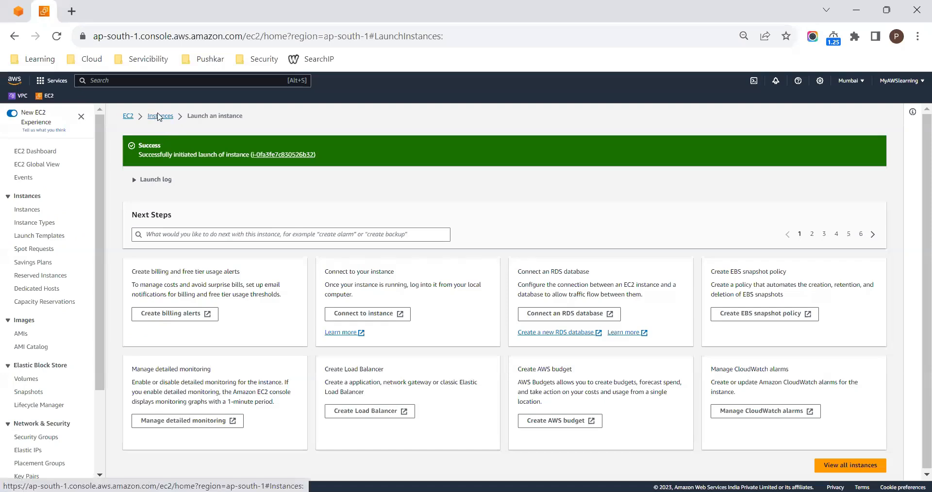
click(154, 116)
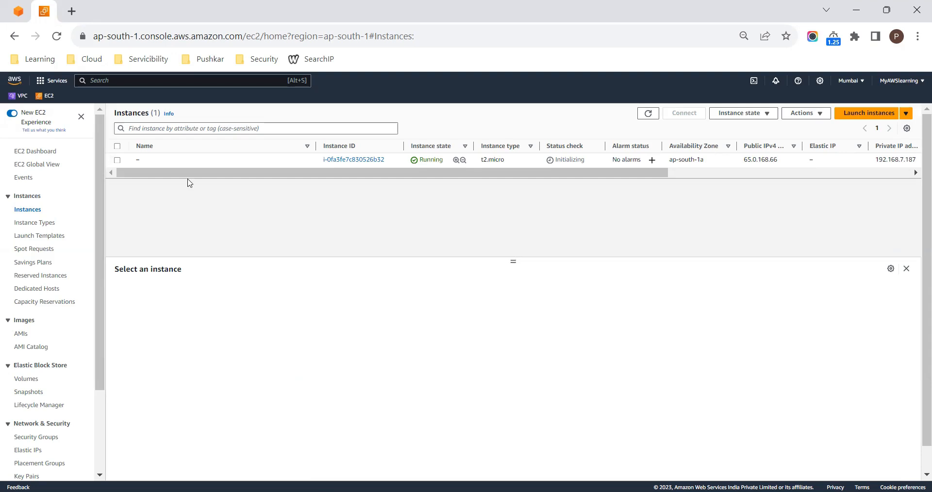
click(117, 161)
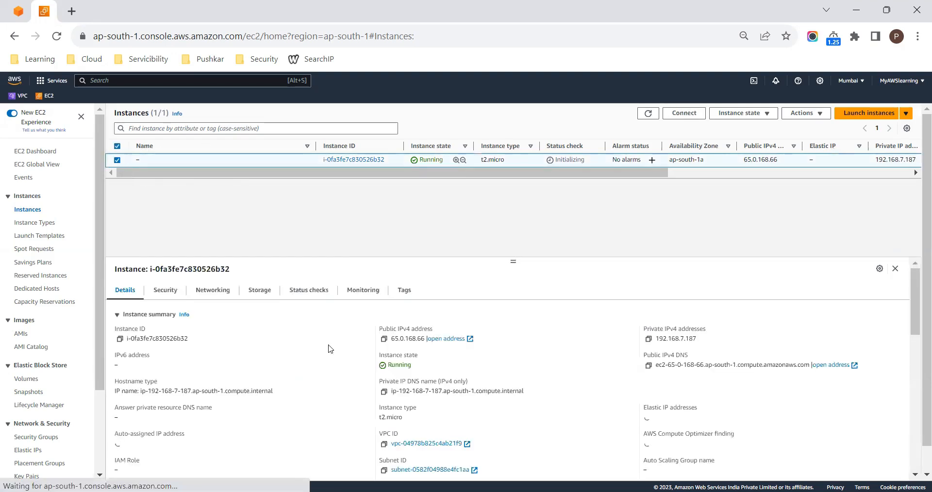
click(384, 338)
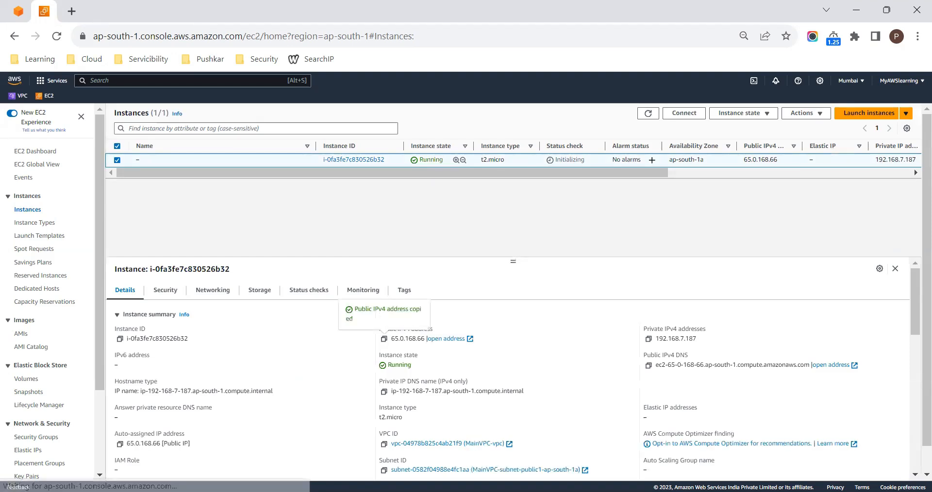
- Switch to Command Prompt, ping the instance at 65.0.168.66 and minimize the window
key(alt+Tab)
text(p)
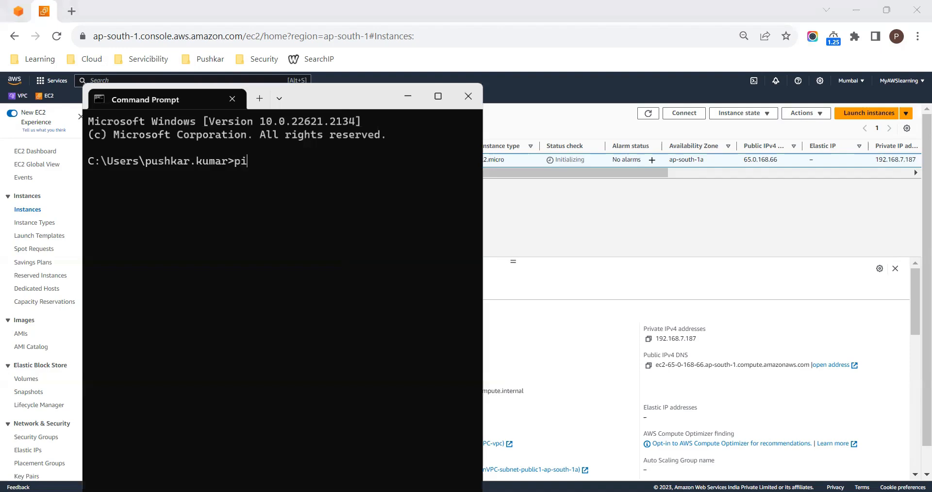
text(ing)
key(ctrl+v)
key(Return)
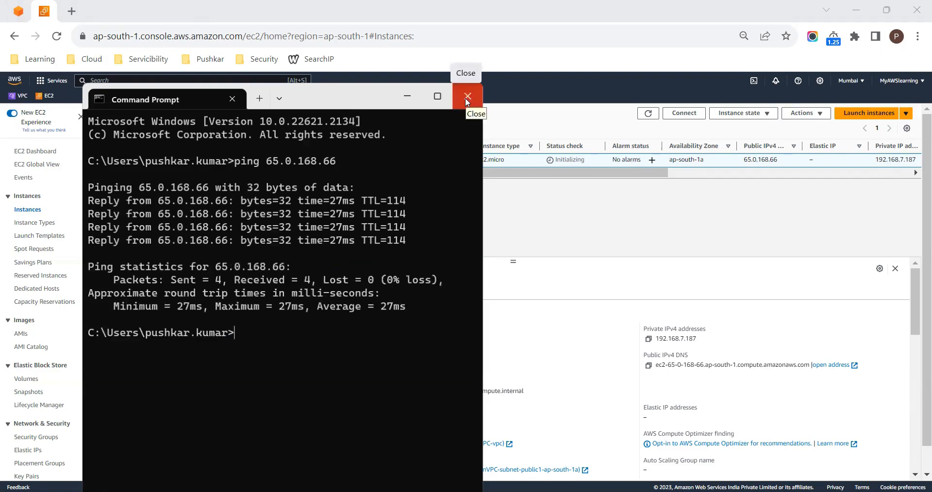
click(408, 98)
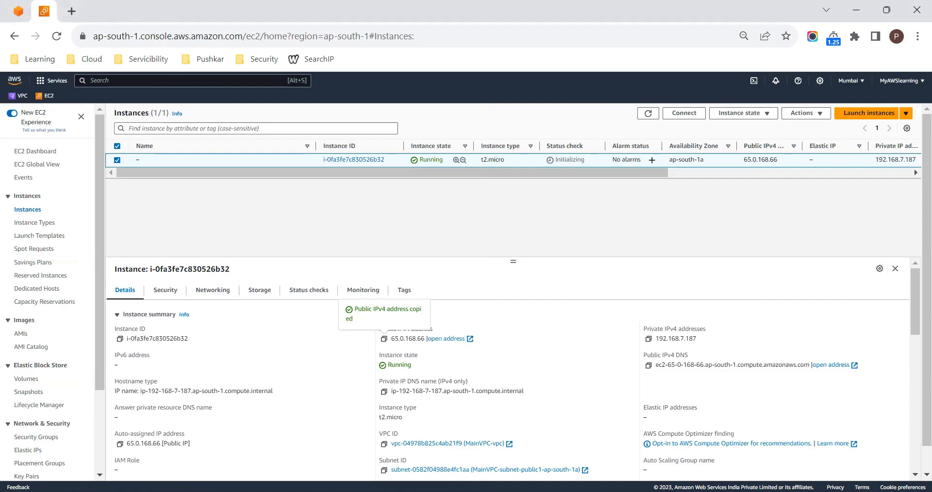
- Switch to MobaXterm and set up an SSH session to remote host 65.0.168.66 with username ec2-user
key(alt+Tab)
click(18, 44)
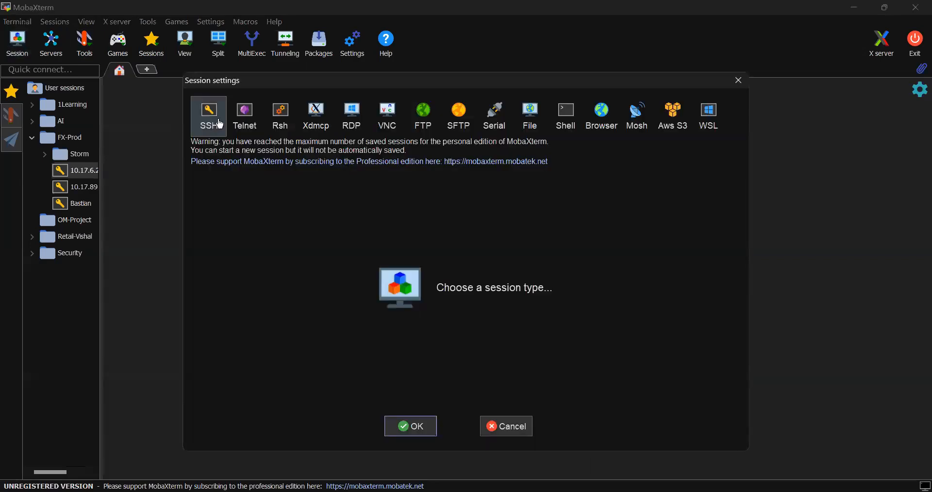
click(213, 121)
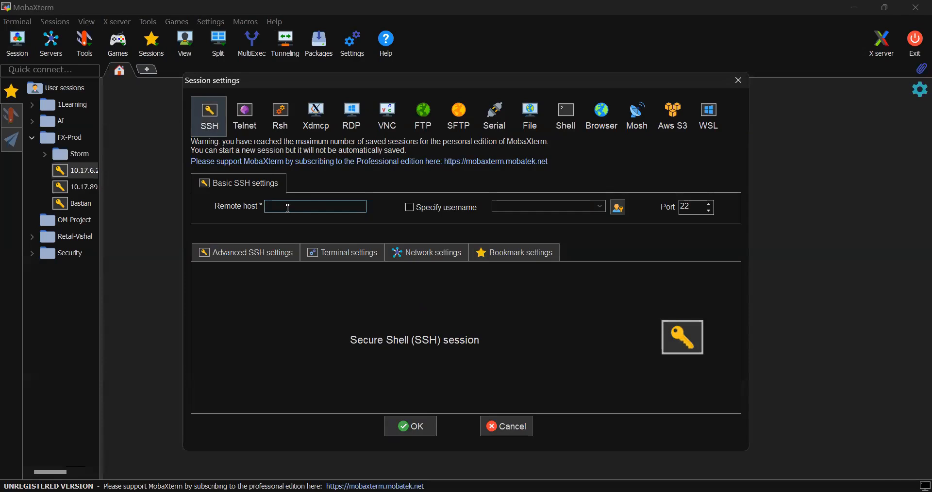
key(ctrl+v)
click(411, 209)
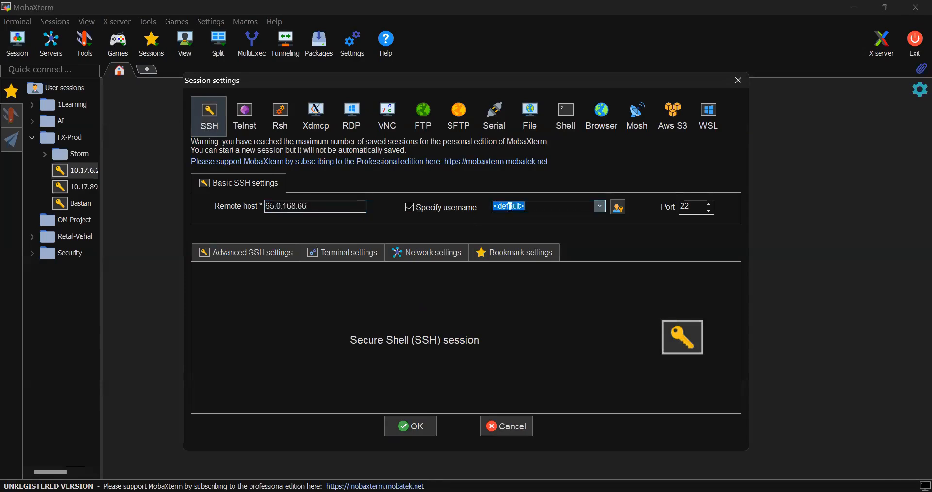
text(ec2-user)
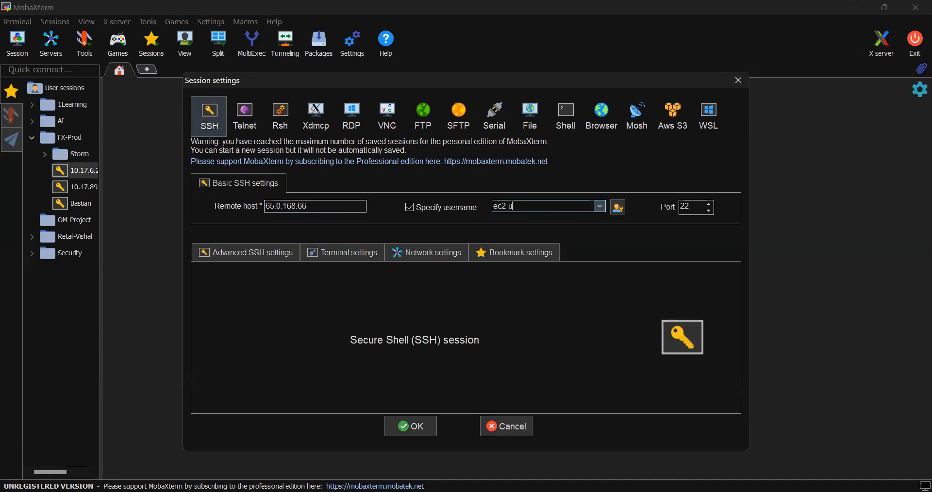
- Try to connect the SSH session using Testing.ppk from Downloads as the private key
click(274, 253)
click(272, 370)
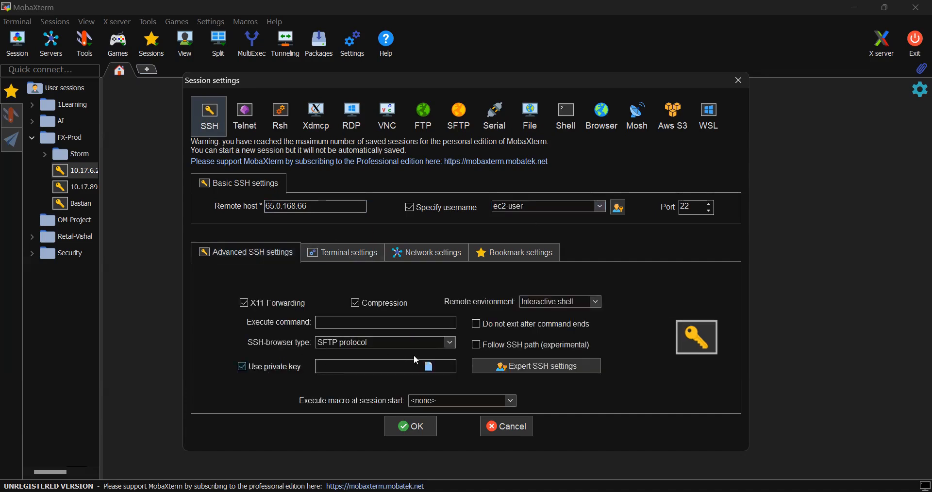
click(431, 369)
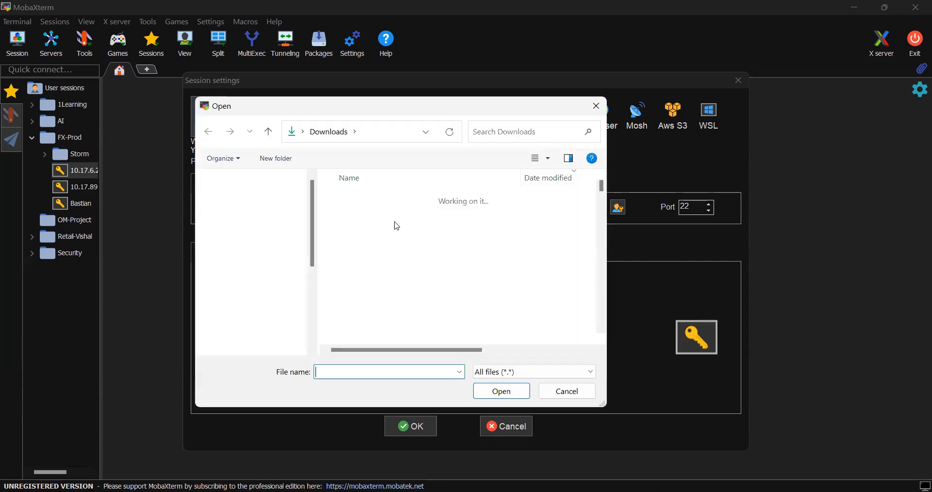
click(386, 277)
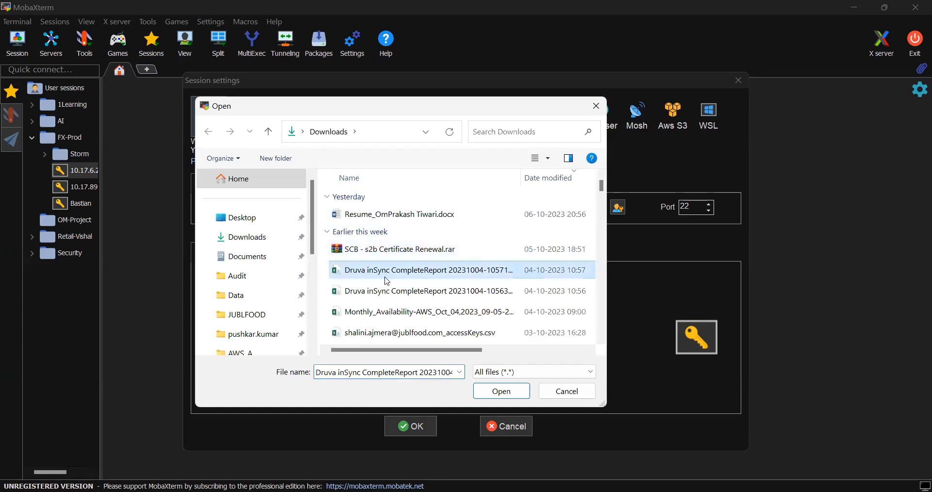
key(t)
key(t)
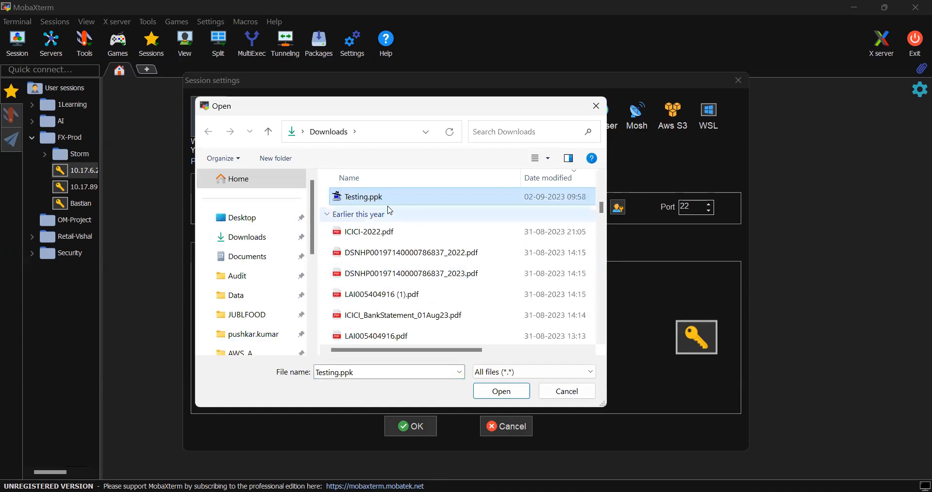
double_click(386, 203)
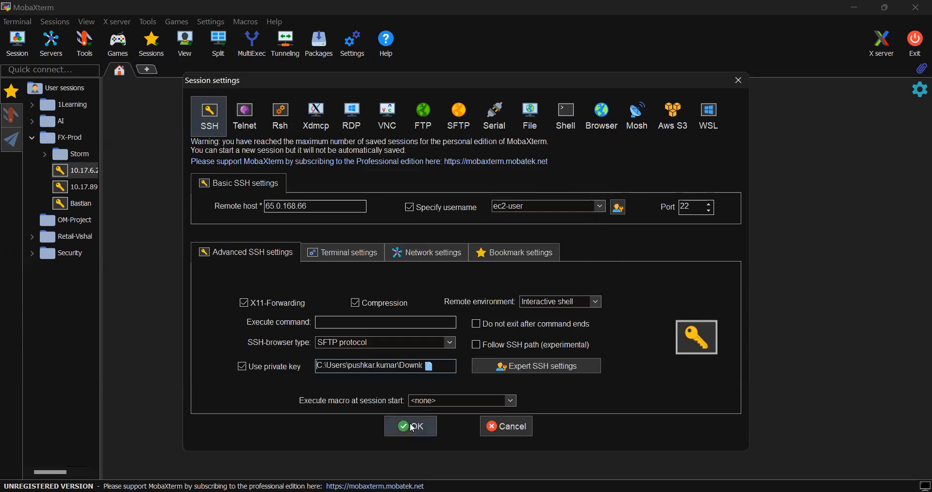
click(410, 427)
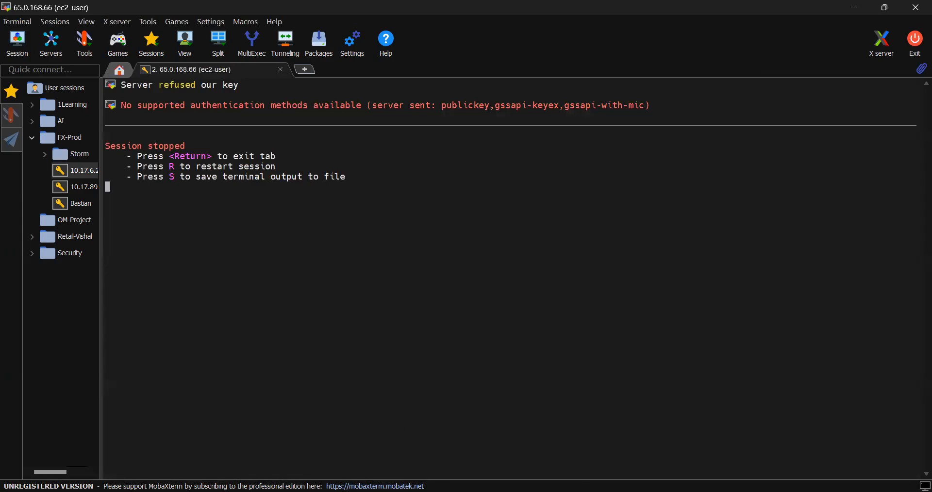
- Switch to the EC2 console in the browser and check the instance details for the key pair assigned at launch
key(alt+Tab)
scroll(495, 423, down, 3)
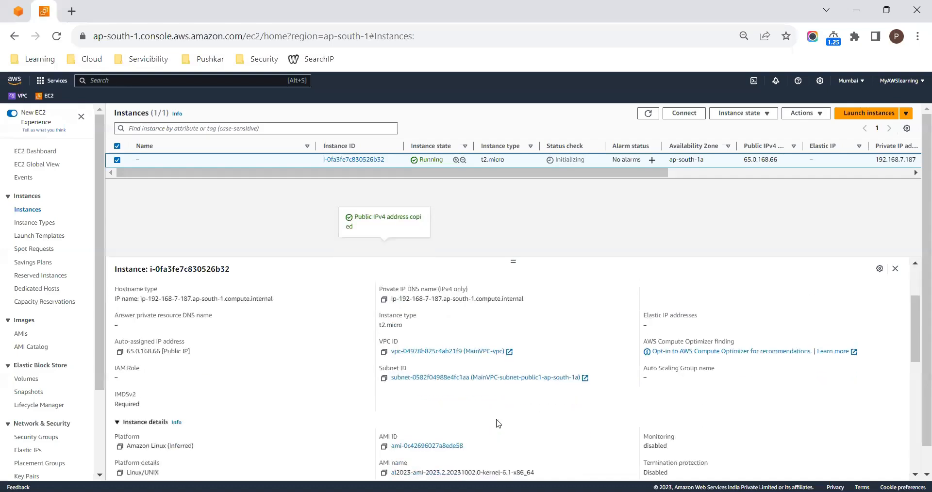
scroll(491, 433, down, 1)
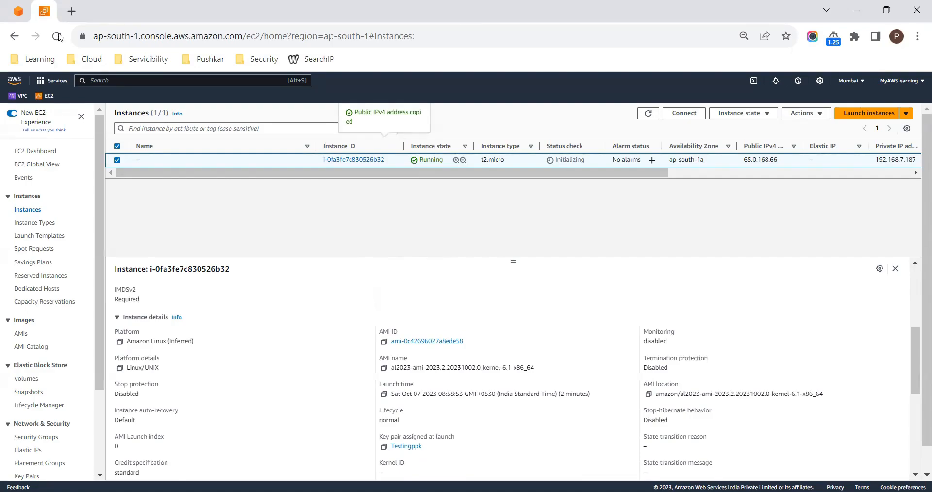
- Switch back to MobaXterm, close the stopped 65.0.168.66 session and collapse the FX-Prod folder
key(alt+Tab)
click(280, 69)
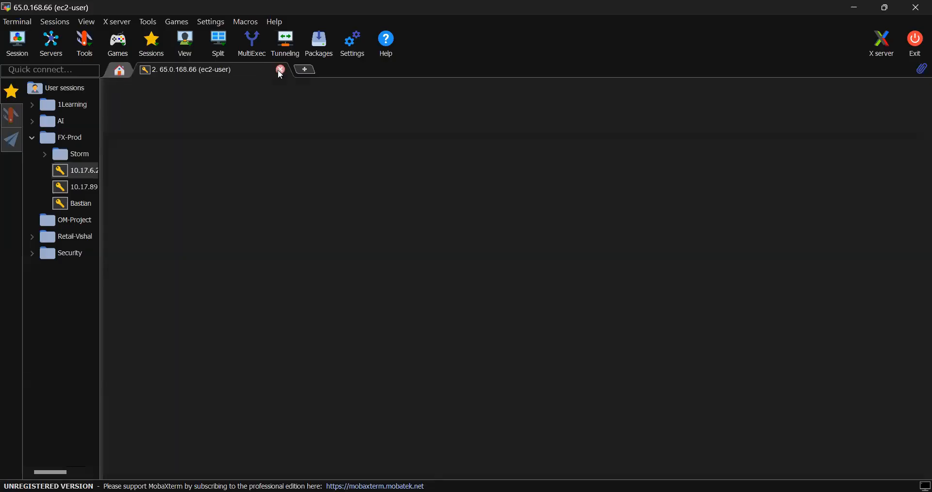
click(32, 138)
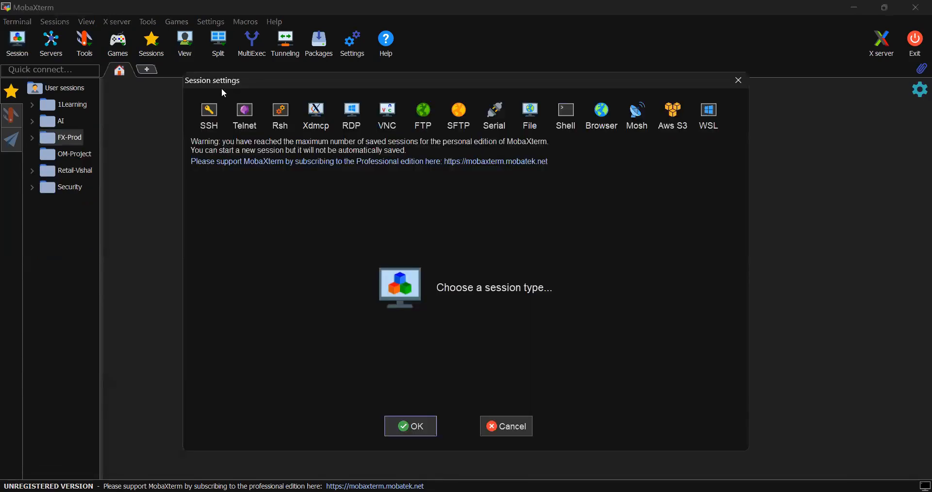
- Set up a new SSH session to remote host 65.0.168.66 with username ec2-user
click(215, 122)
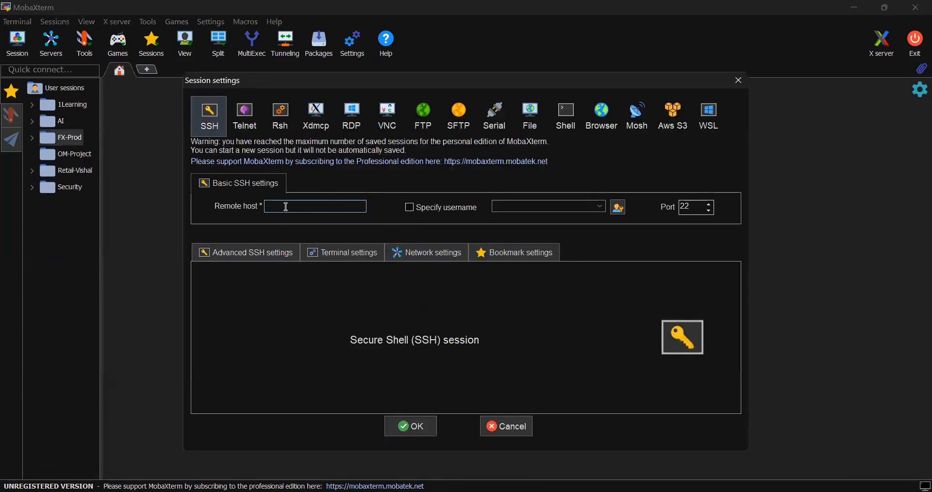
text(65.0.168.66)
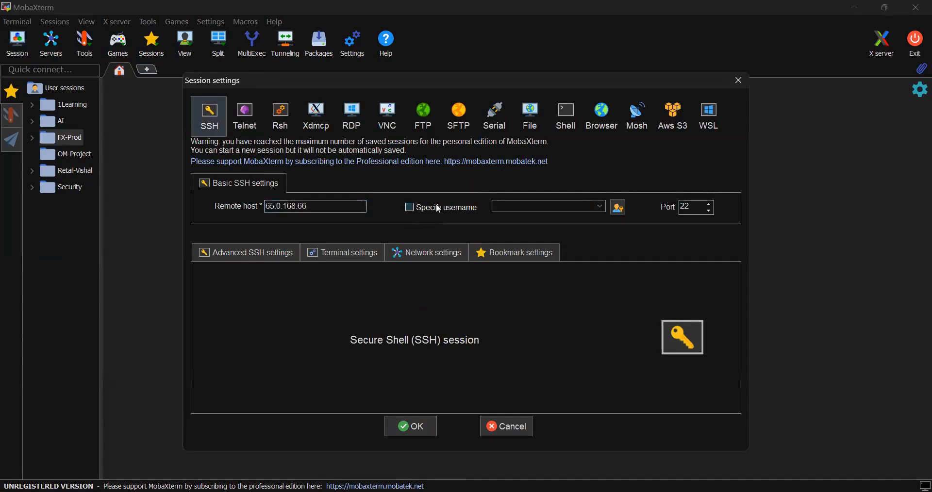
click(437, 208)
text(ec2-user)
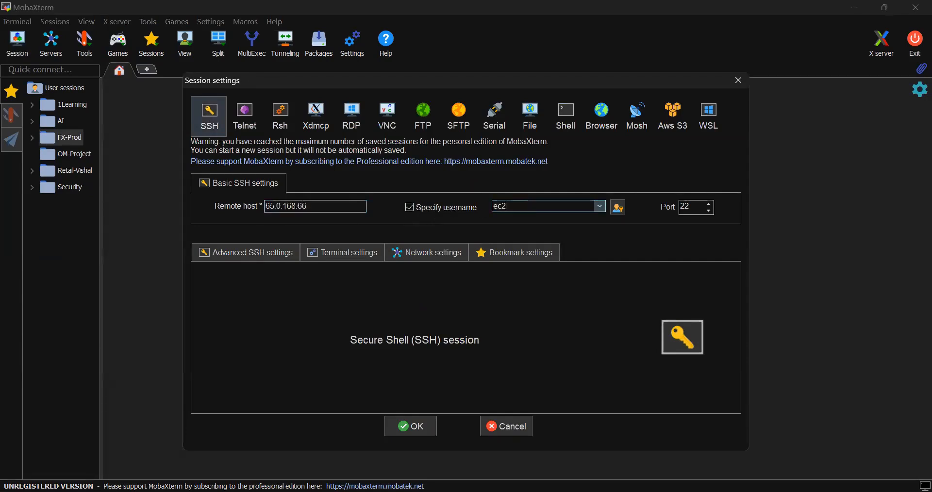
- Use Testingppk.ppk from Downloads as the session's private key and connect to the server
click(257, 252)
click(243, 368)
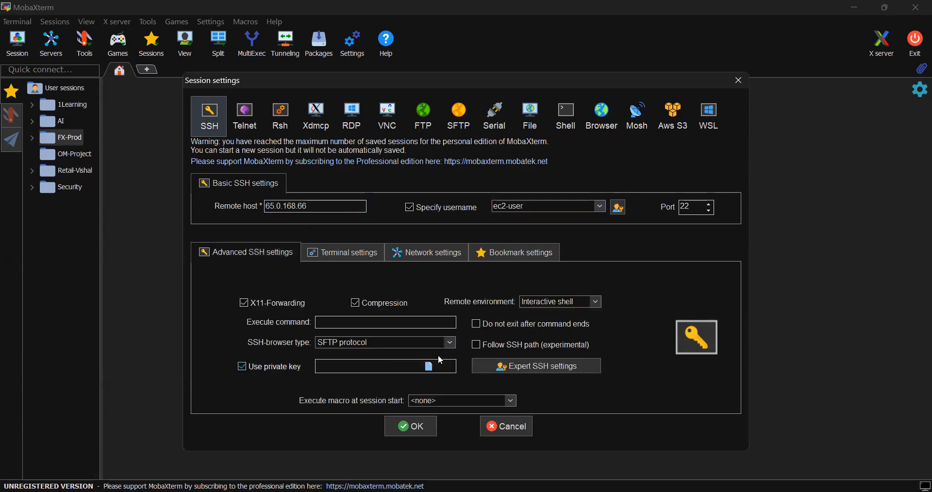
click(429, 368)
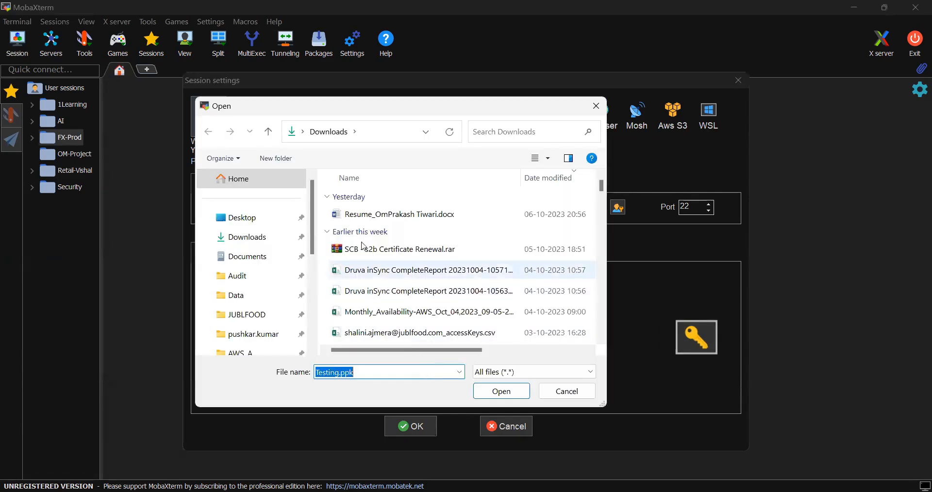
click(378, 252)
key(t)
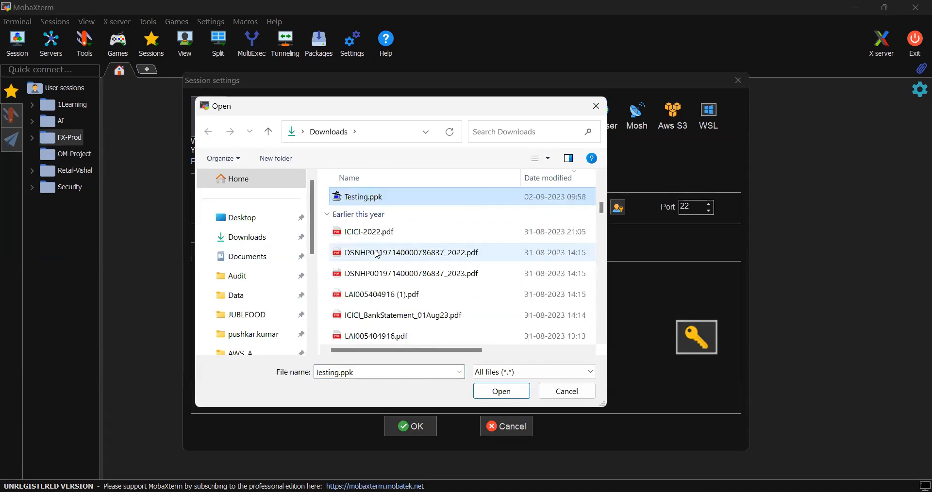
key(t)
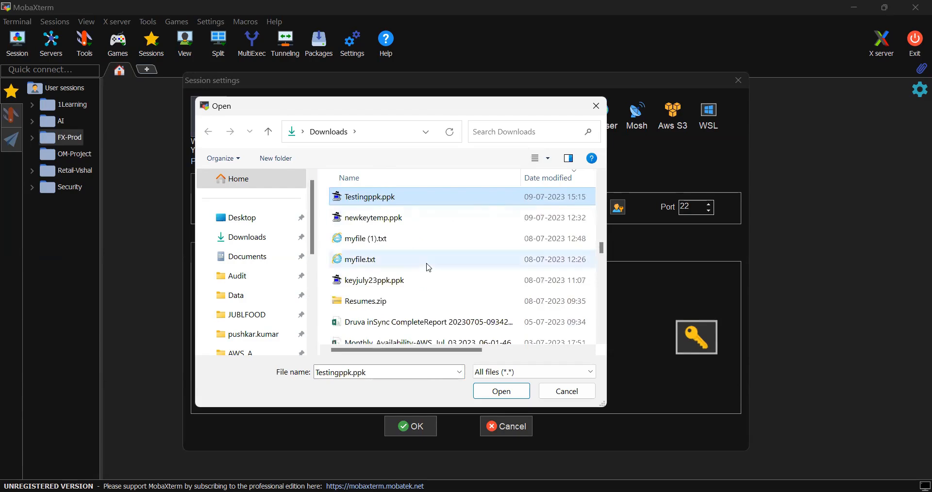
click(496, 392)
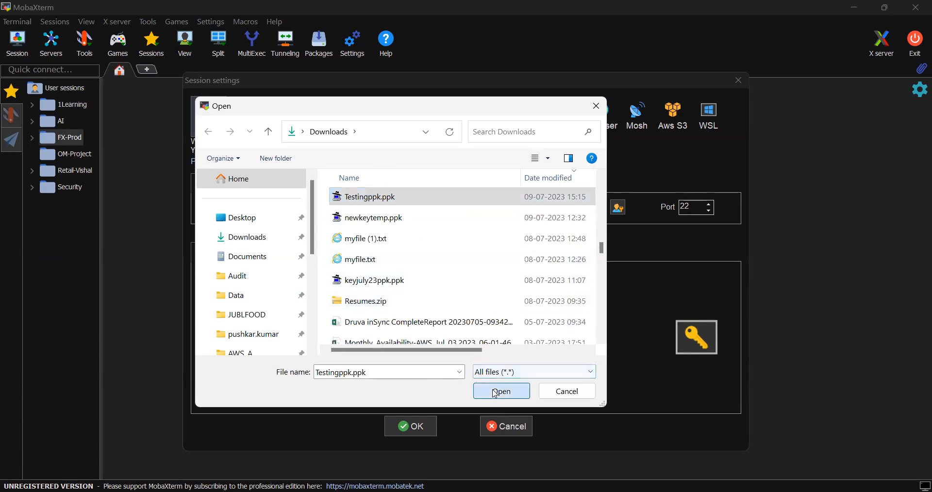
click(411, 427)
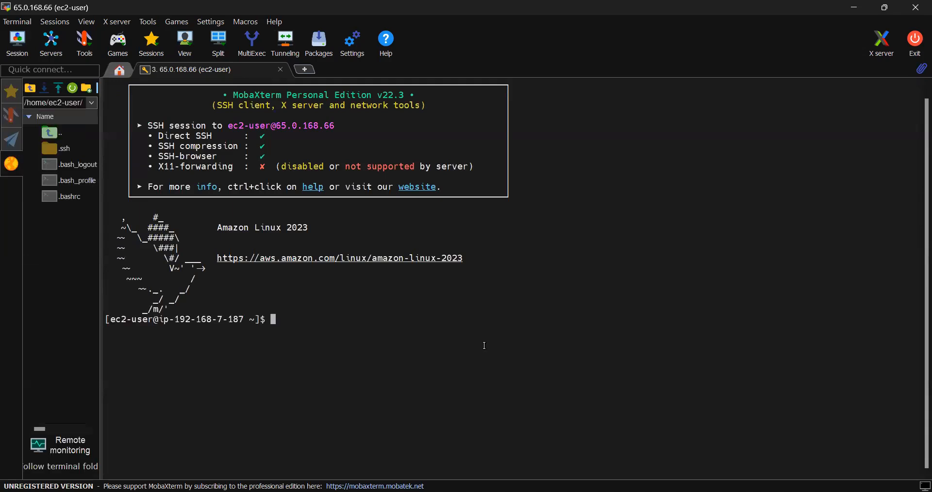
- Change to the root user with sudo su and clear the terminal
text(sudo su)
key(Return)
text(clear)
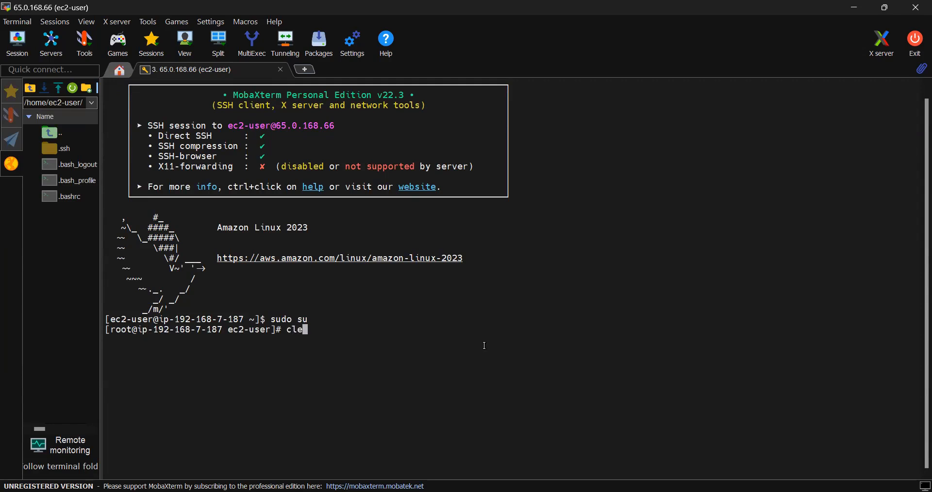
key(Return)
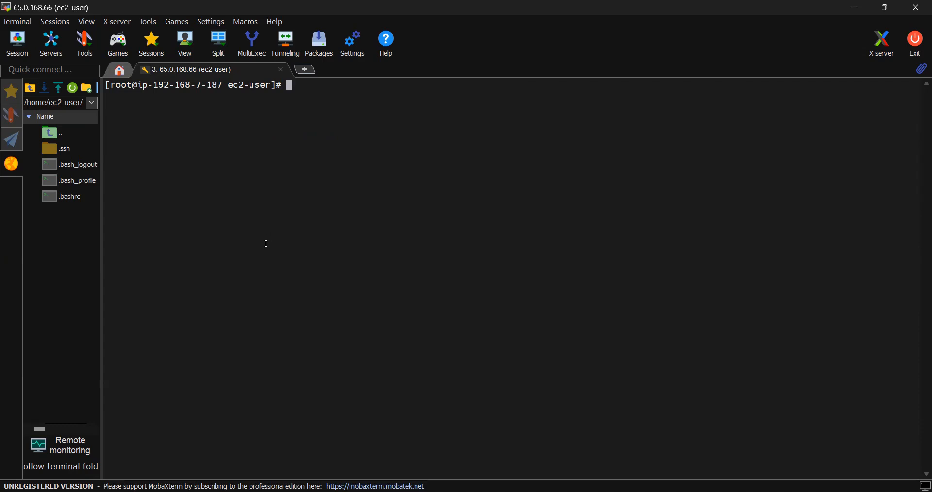
text(mount dev/)
key(BackSpace)
key(BackSpace)
key(BackSpace)
key(BackSpace)
key(BackSpace)
key(BackSpace)
key(BackSpace)
key(BackSpace)
key(BackSpace)
key(BackSpace)
- List the server's block devices with lsblk and highlight the partition rows under xvda
text(lslk)
key(Return)
text(lsblk)
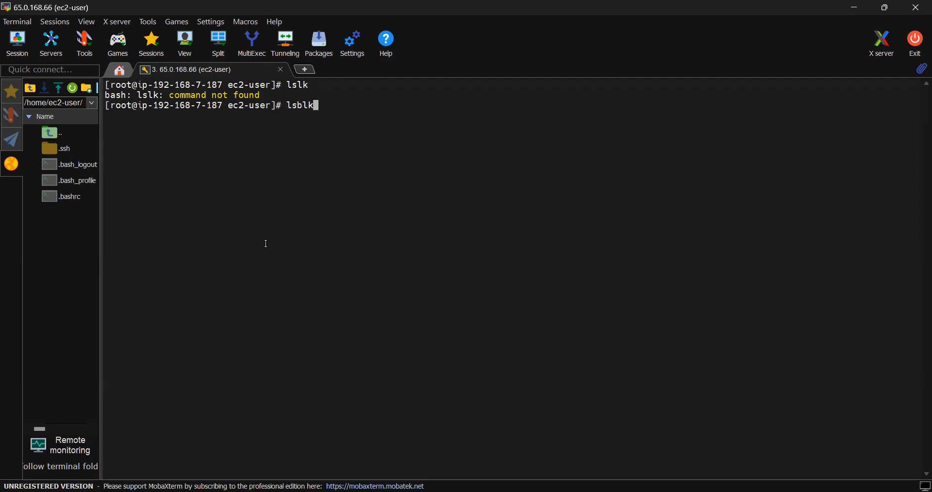
key(Return)
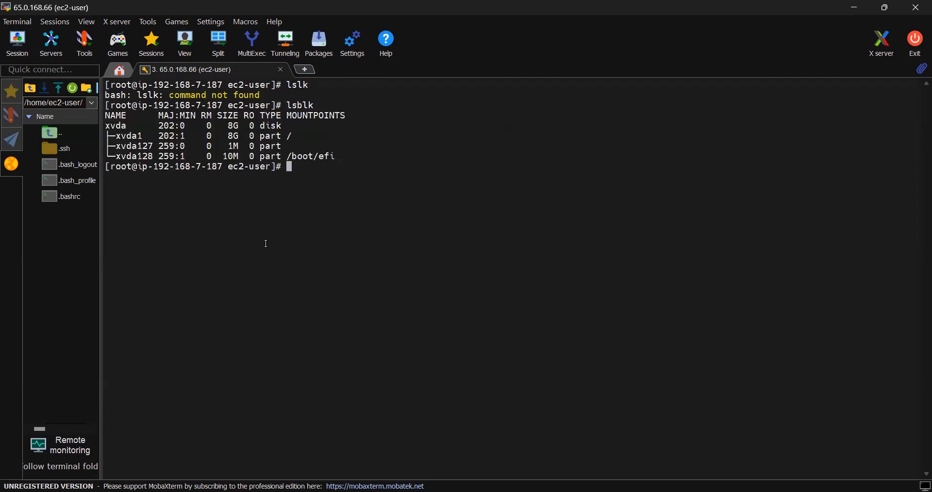
drag(121, 136, 342, 156)
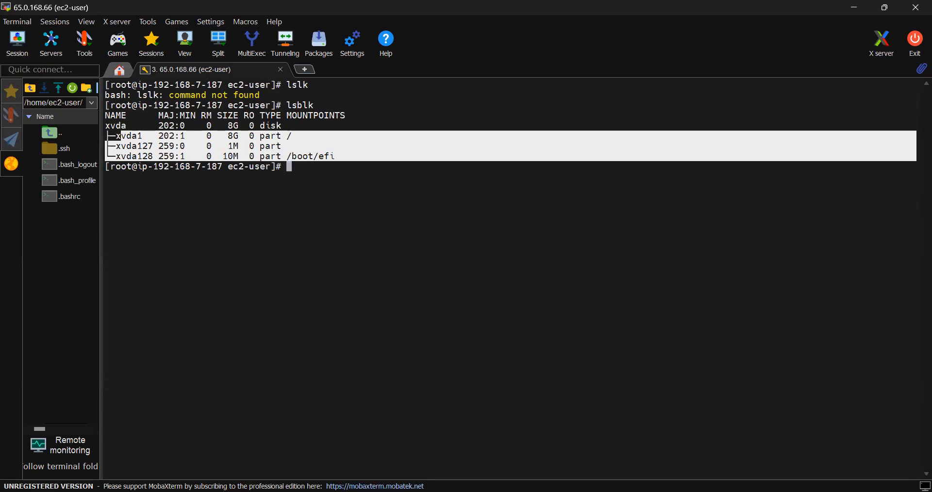
key(alt+Tab)
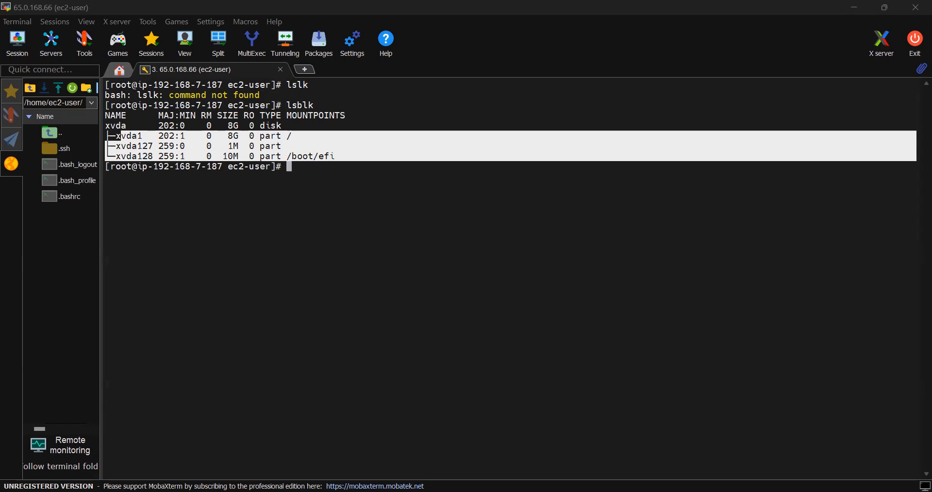
key(alt+Tab)
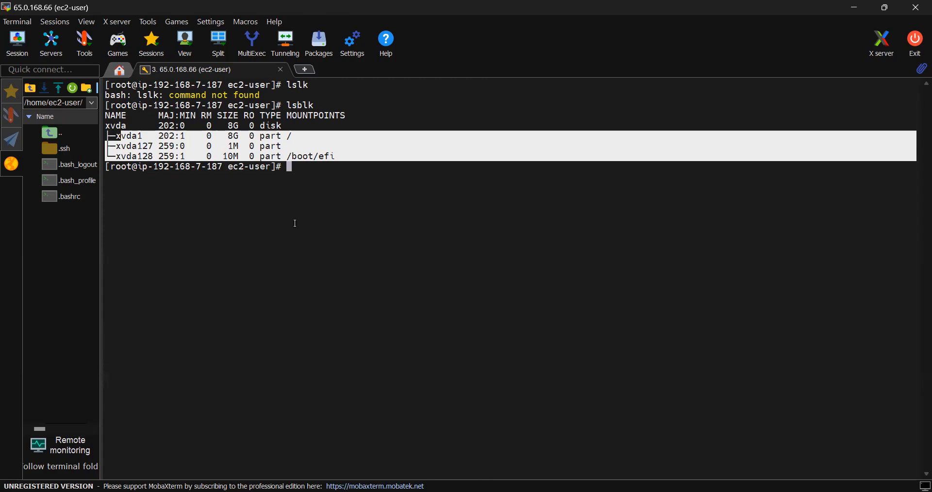
click(283, 161)
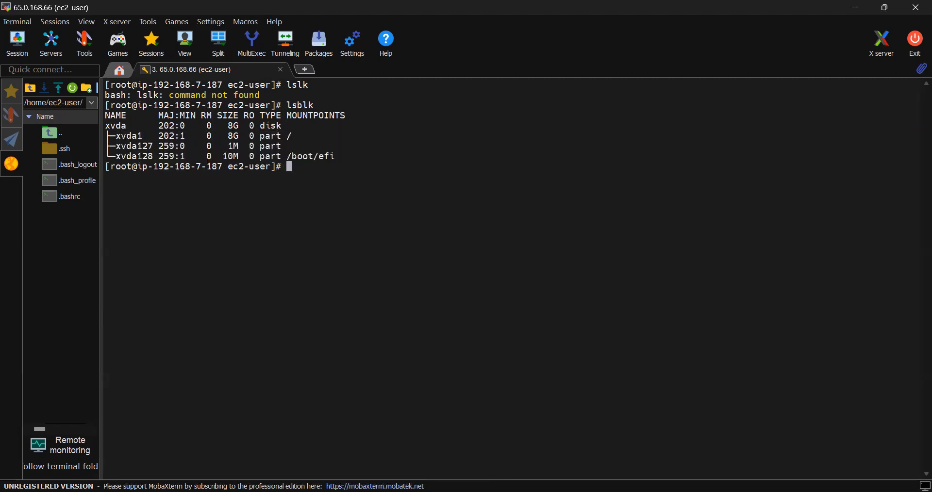
- Install automake, fuse, fuse-devel, gcc-c++, git, libcurl-devel, libxml2-devel, make, openssl-devel and mailcap using yum with the -y option
key(alt+Tab)
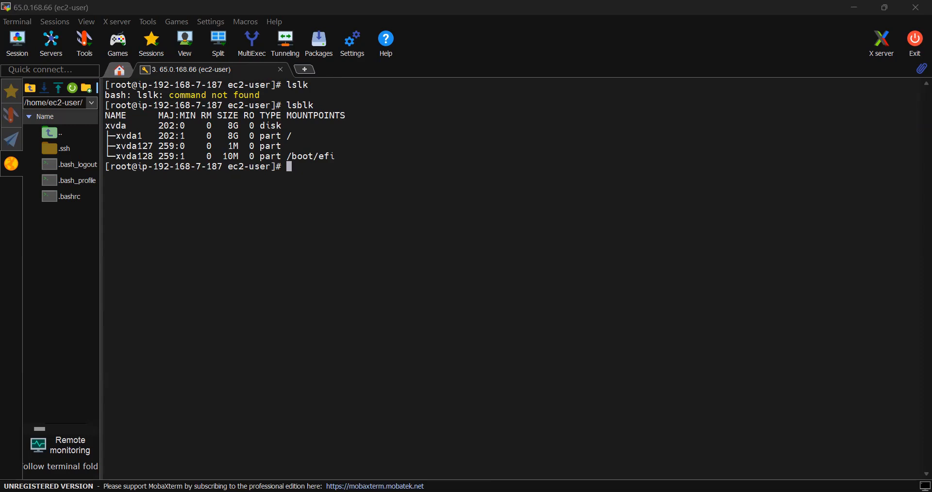
click(312, 171)
right_click(312, 171)
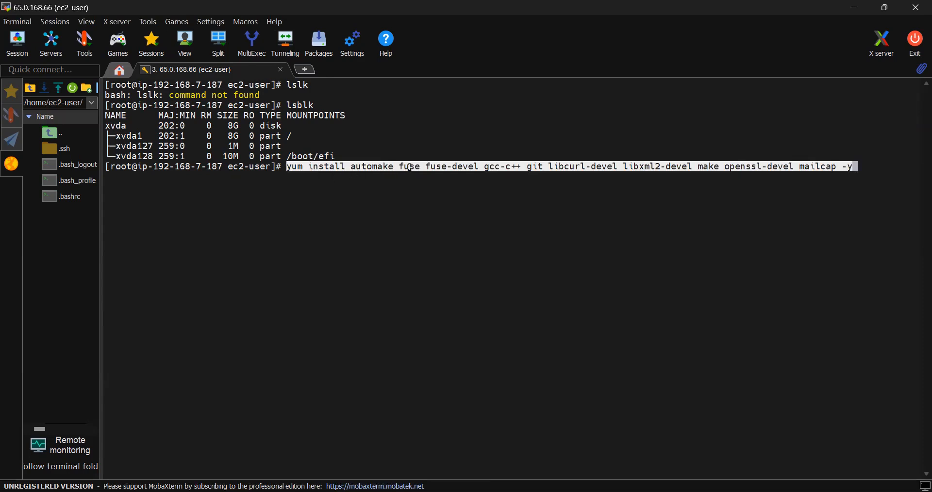
double_click(411, 167)
click(424, 191)
key(Return)
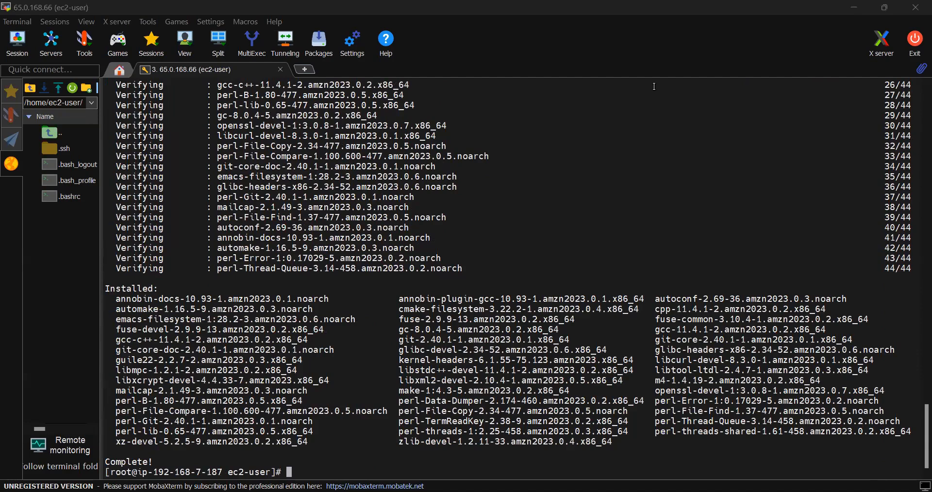
text(git clone https://github.com/s3fs-fuse/s3fs-fuse.git)
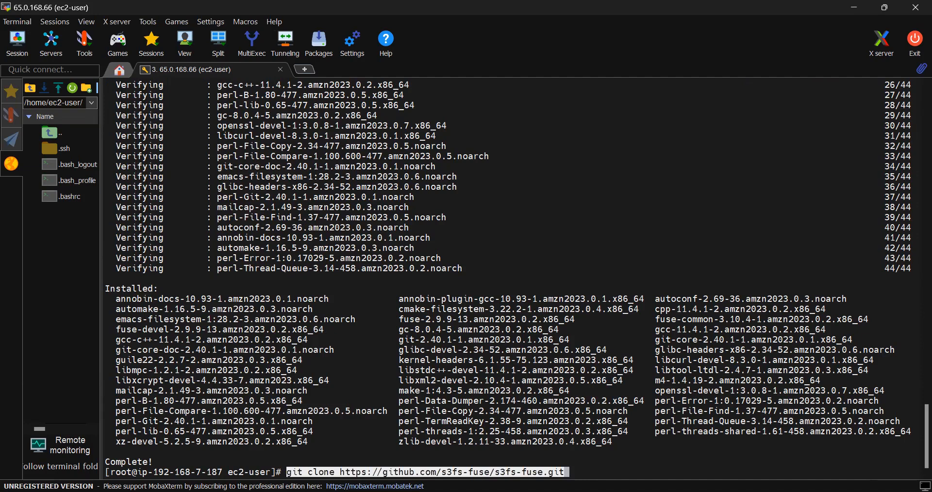
key(BackSpace)
key(BackSpace)
key(BackSpace)
key(BackSpace)
key(BackSpace)
key(BackSpace)
key(BackSpace)
key(BackSpace)
key(BackSpace)
key(BackSpace)
key(BackSpace)
key(BackSpace)
key(BackSpace)
key(BackSpace)
key(BackSpace)
key(BackSpace)
key(BackSpace)
key(BackSpace)
key(BackSpace)
key(BackSpace)
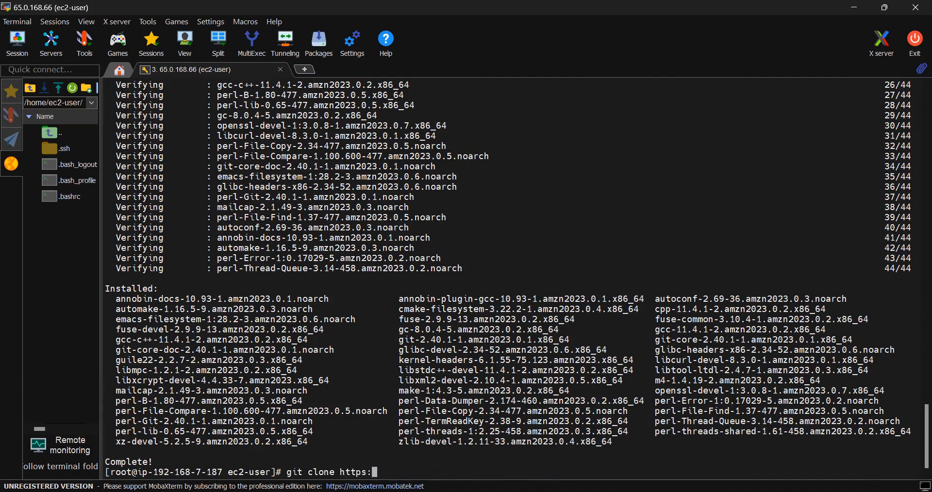
key(BackSpace)
key(BackSpace)
key(BackSpace)
key(BackSpace)
key(BackSpace)
key(BackSpace)
key(BackSpace)
key(BackSpace)
key(BackSpace)
key(BackSpace)
key(BackSpace)
key(BackSpace)
key(BackSpace)
key(BackSpace)
key(BackSpace)
key(BackSpace)
text(clear)
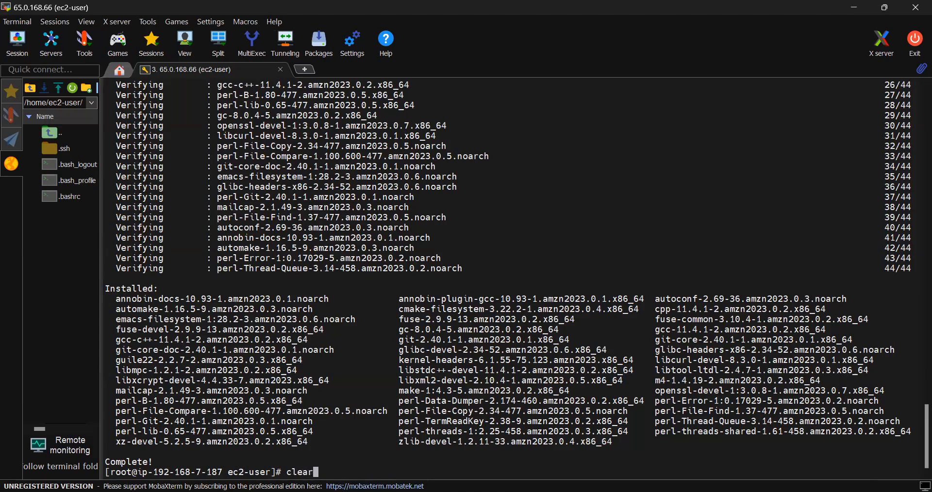
key(Return)
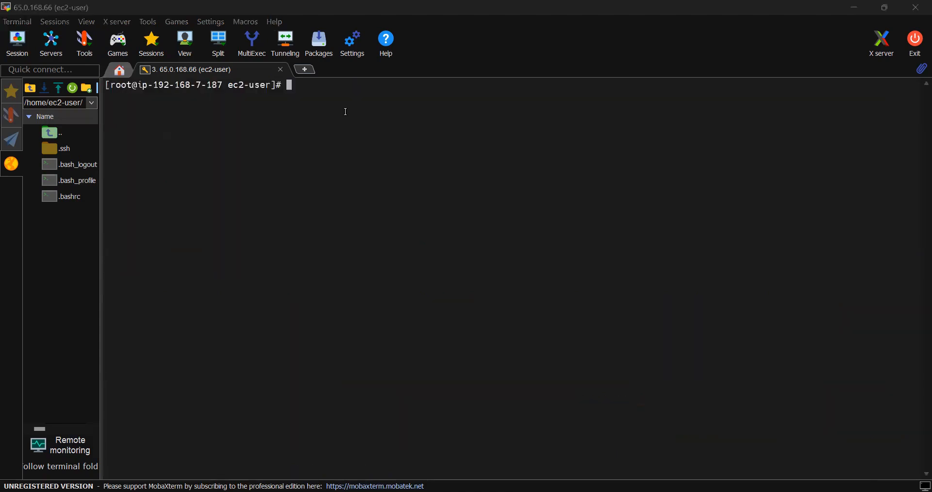
right_click(325, 100)
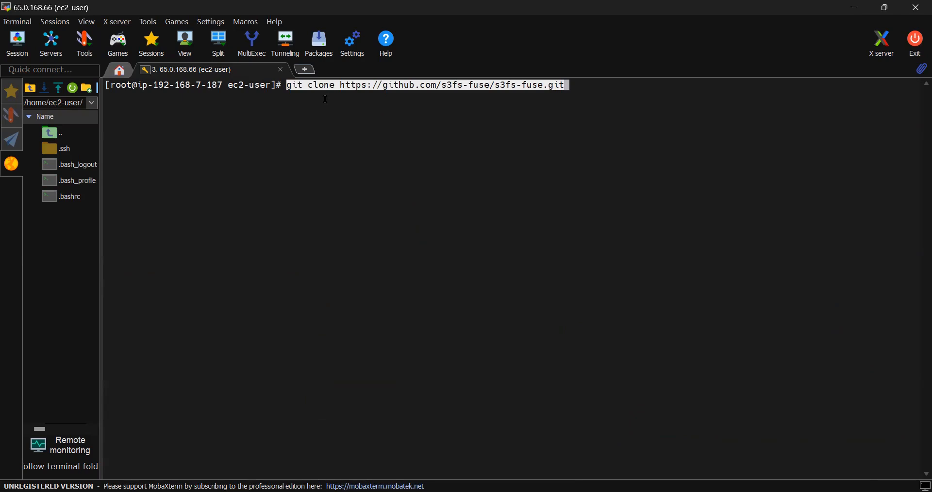
key(Return)
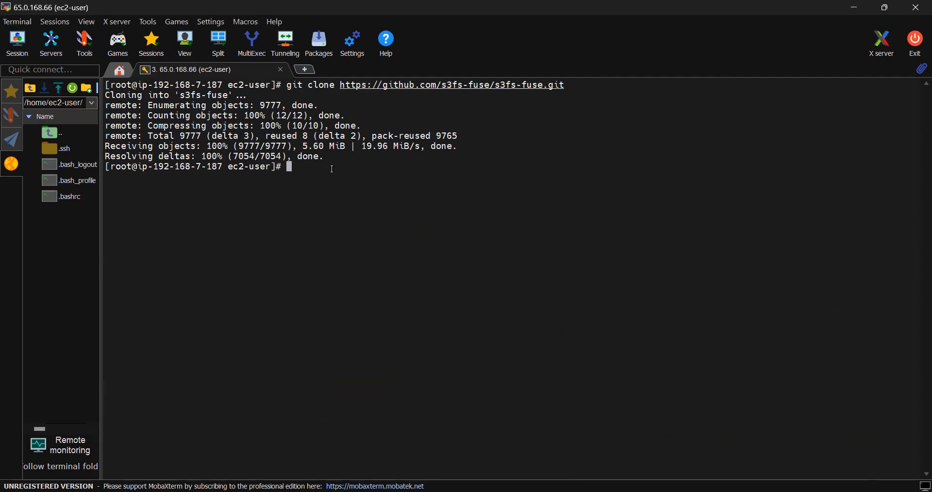
- List the contents of the current directory with ls and highlight the cloned s3fs-fuse folder
text(ls)
key(Return)
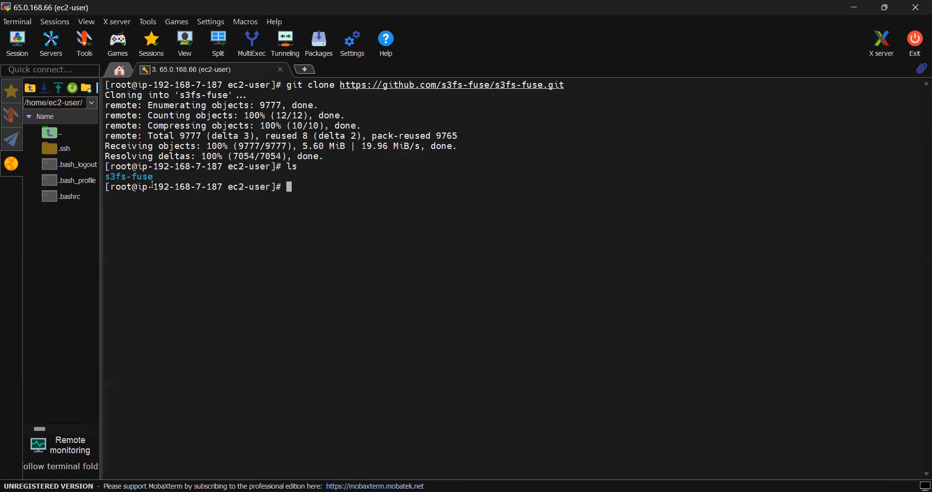
drag(154, 179, 108, 180)
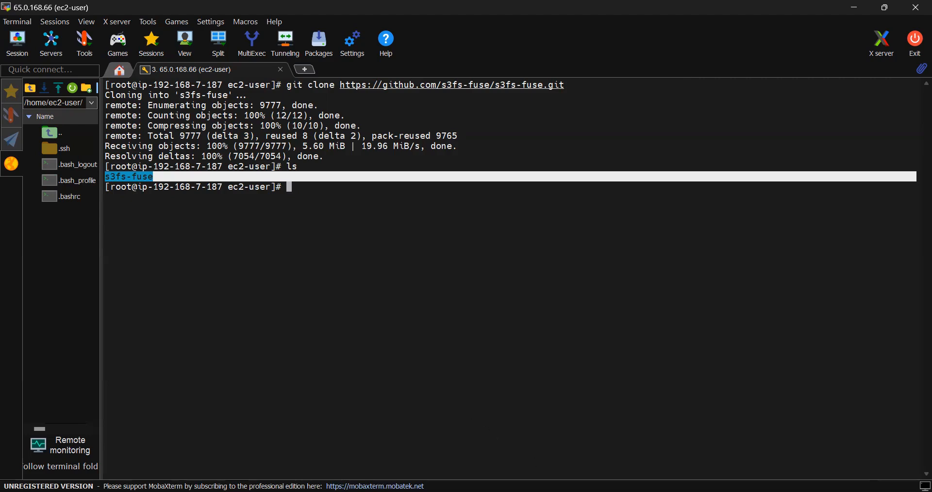
- Switch to the S3-1.png notes in Paint and brush a curved blue bracket joining the ends of lines a) and b) under the Lab-1 heading
key(alt+Tab)
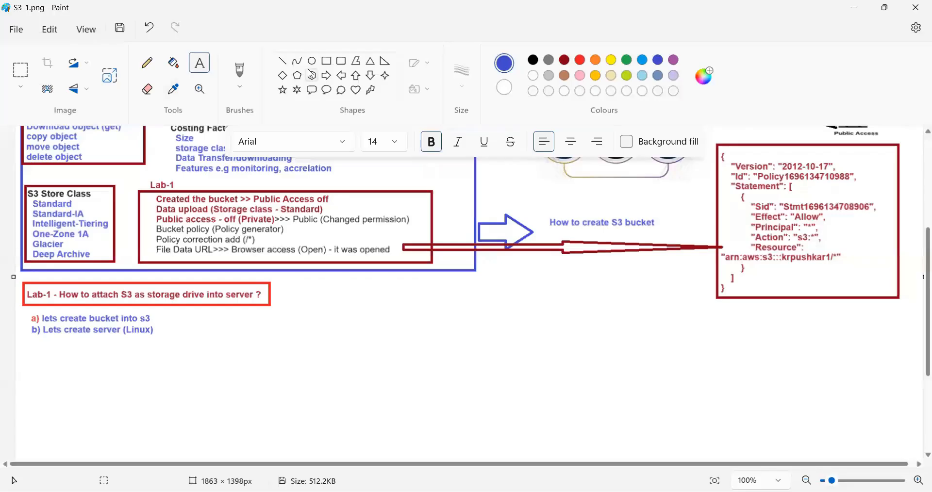
click(240, 75)
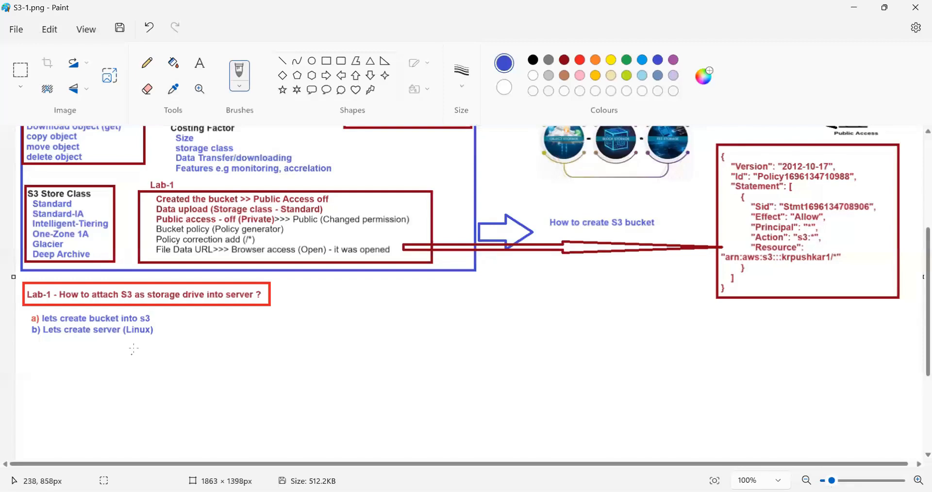
mouse_move(153, 334)
mouse_down()
mouse_move(164, 329)
mouse_move(153, 319)
mouse_up()
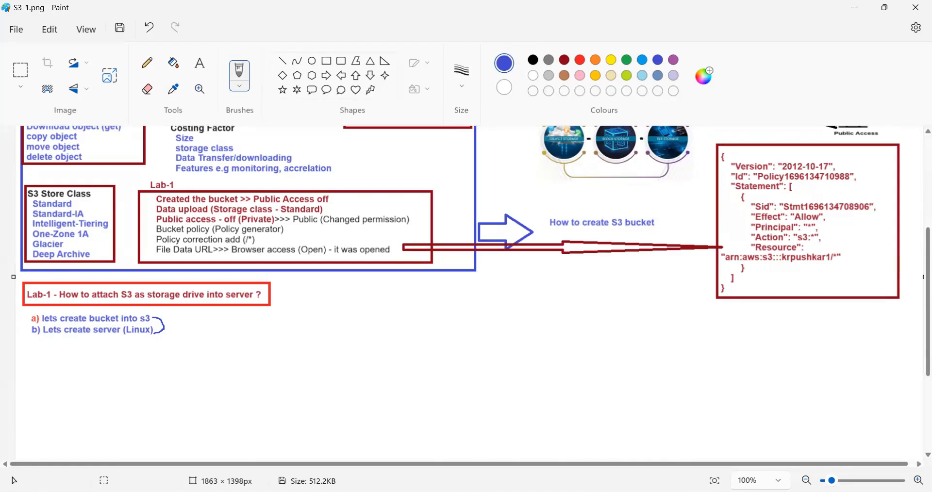
- Switch to the MobaXterm terminal, change into the cloned s3fs-fuse directory and list its contents
key(alt+Tab)
click(305, 190)
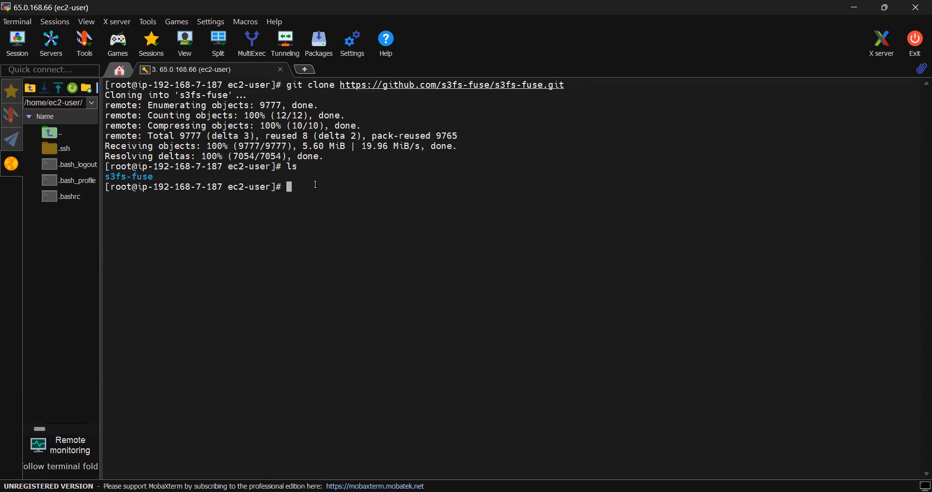
text(cd )
text(/s3)
key(BackSpace)
key(BackSpace)
key(BackSpace)
text(s3)
key(Tab)
key(Return)
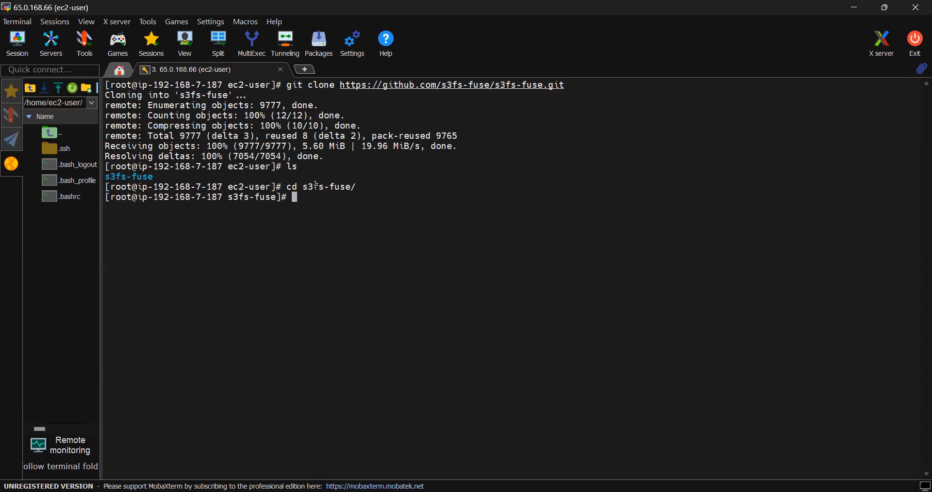
text(ls)
key(Return)
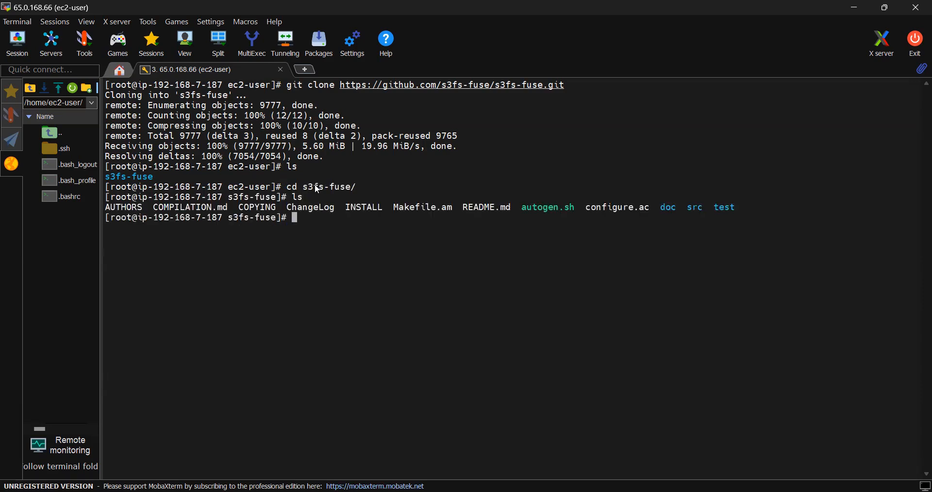
- Run ./autogen.sh in the s3fs-fuse directory, and configure the build with ./configure --prefix=/usr --with-openssl
key(alt+Tab)
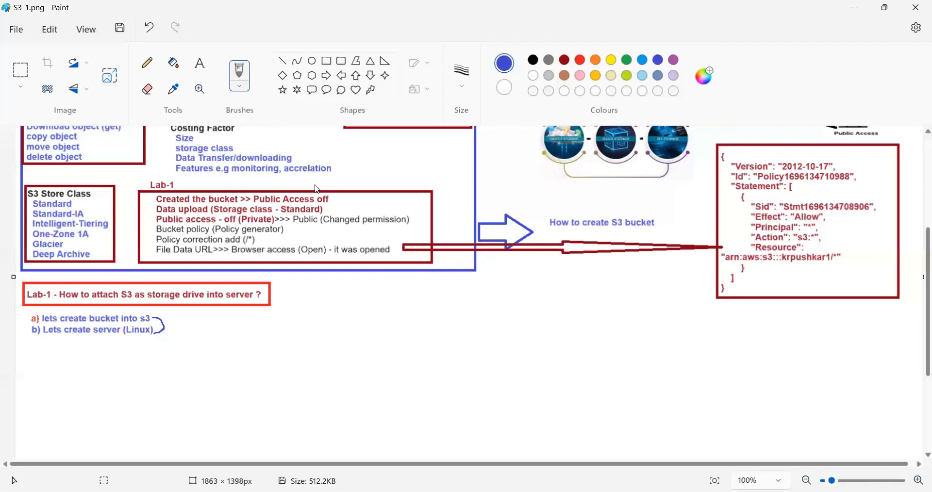
key(alt+Tab)
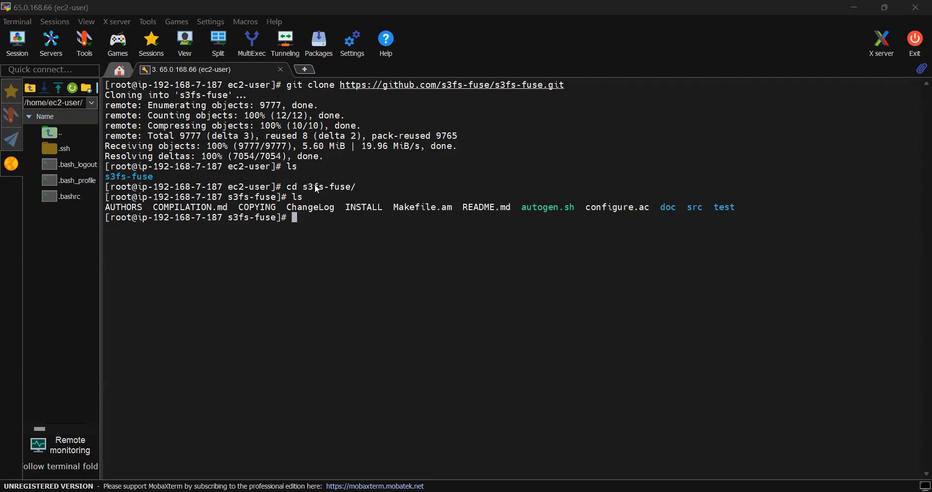
right_click(310, 230)
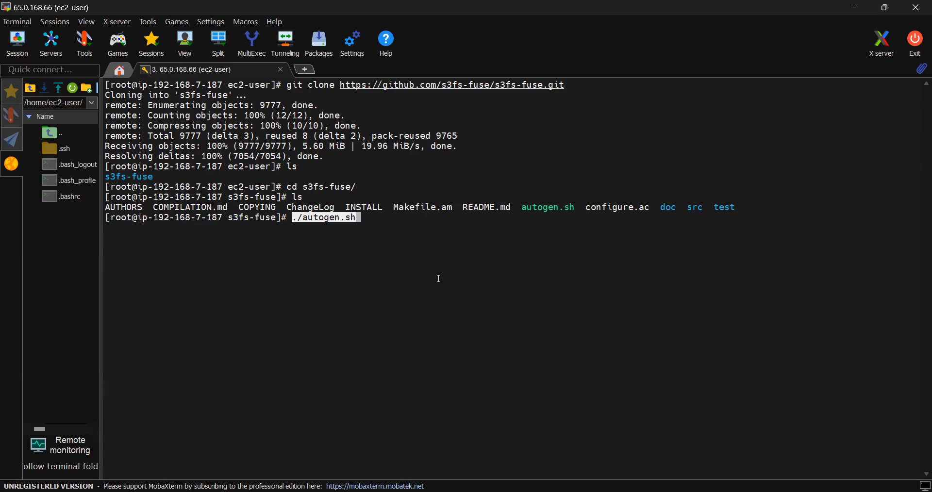
key(Return)
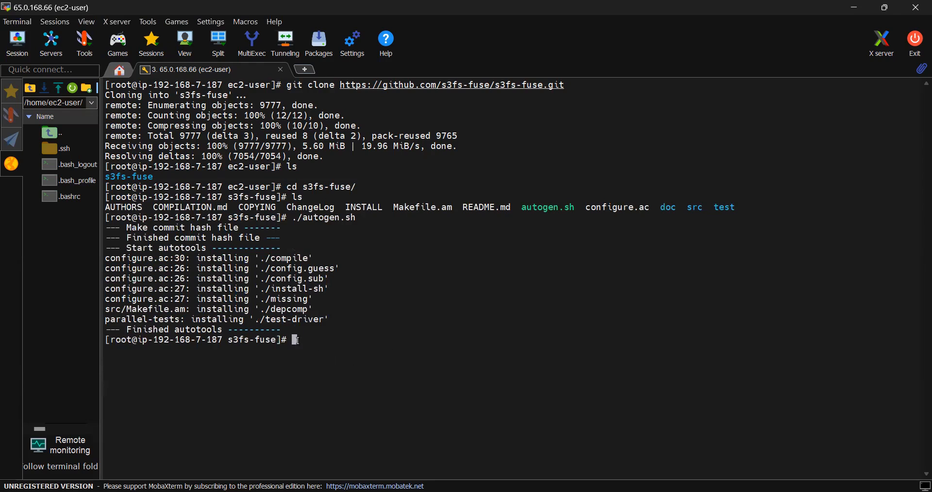
right_click(297, 340)
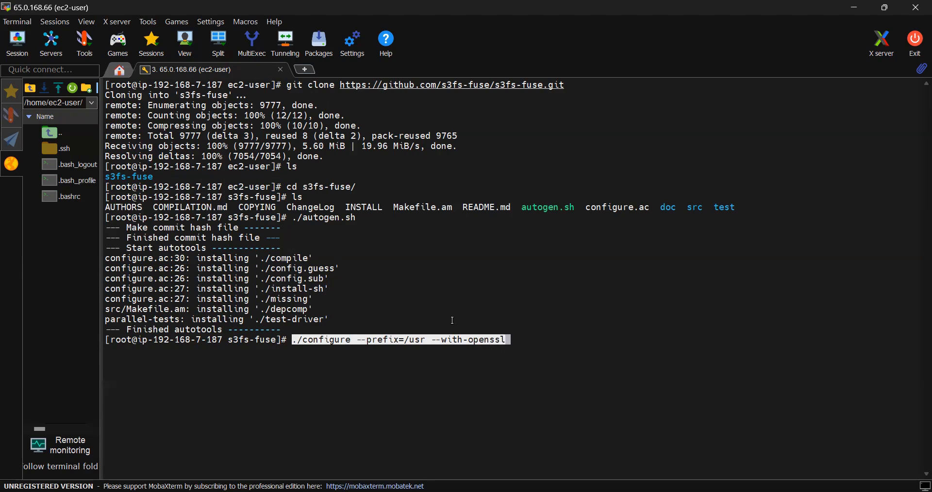
key(Return)
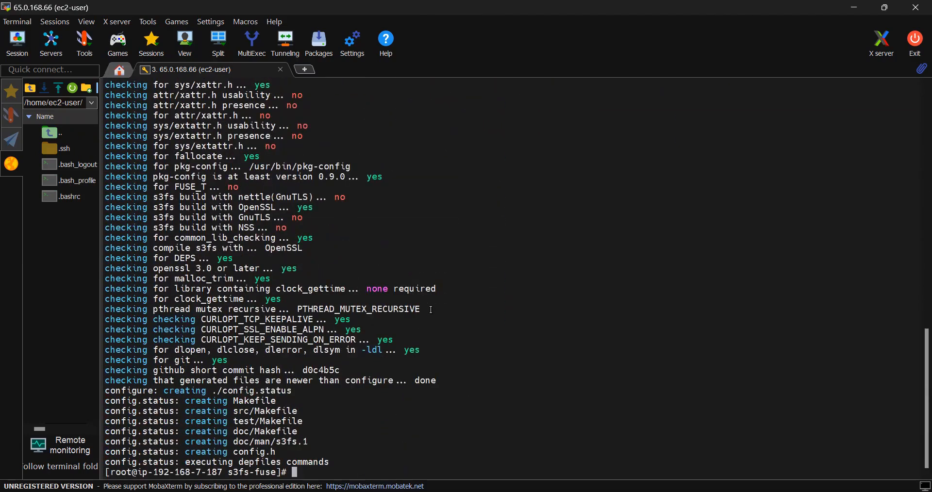
- Clear the terminal and compile the s3fs-fuse source with make
text(clear)
key(Return)
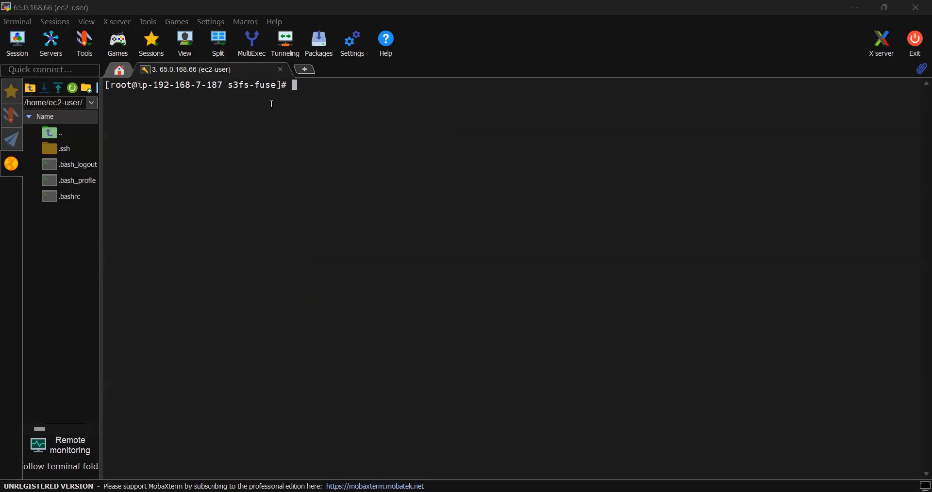
right_click(318, 92)
key(Return)
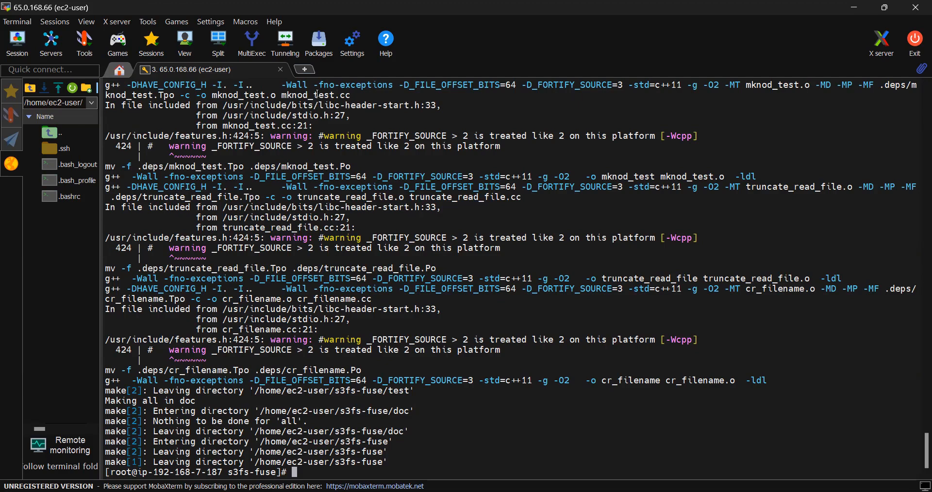
- Clear the compiler output and install the built s3fs program with make install
text(clear)
key(Return)
text(make install)
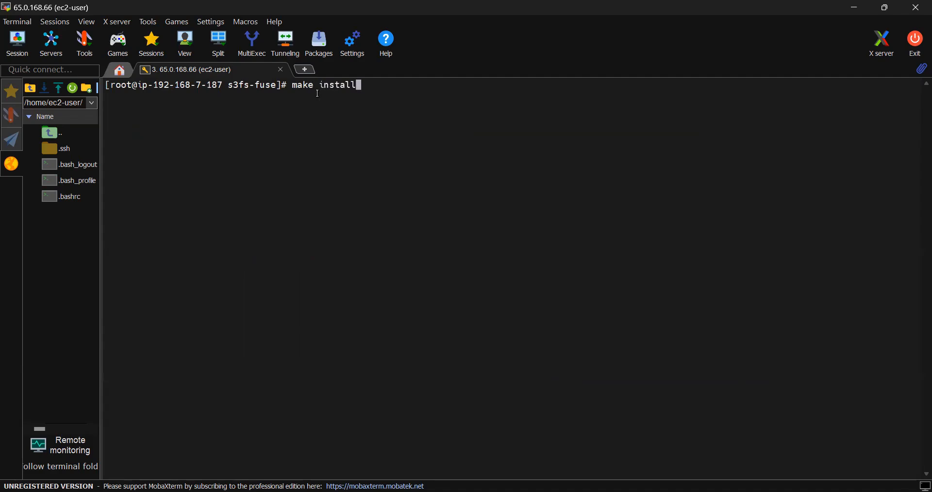
key(Return)
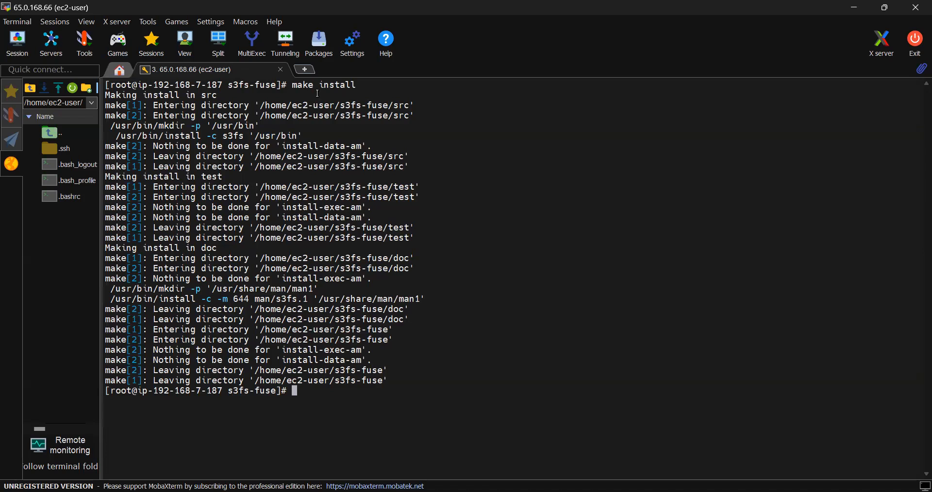
- Look up the installed path of the s3fs executable using which s3fs
text(which s3fs)
key(Return)
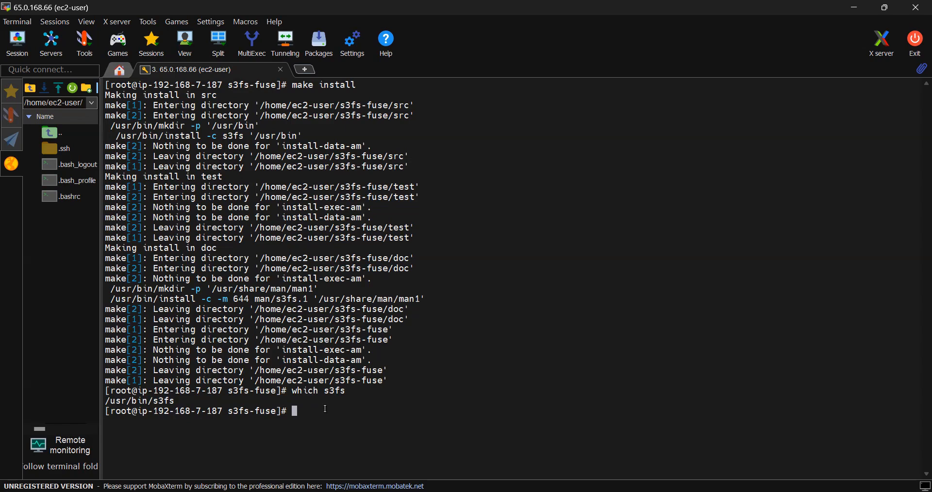
text(mount)
key(BackSpace)
key(BackSpace)
key(BackSpace)
key(BackSpace)
key(BackSpace)
key(BackSpace)
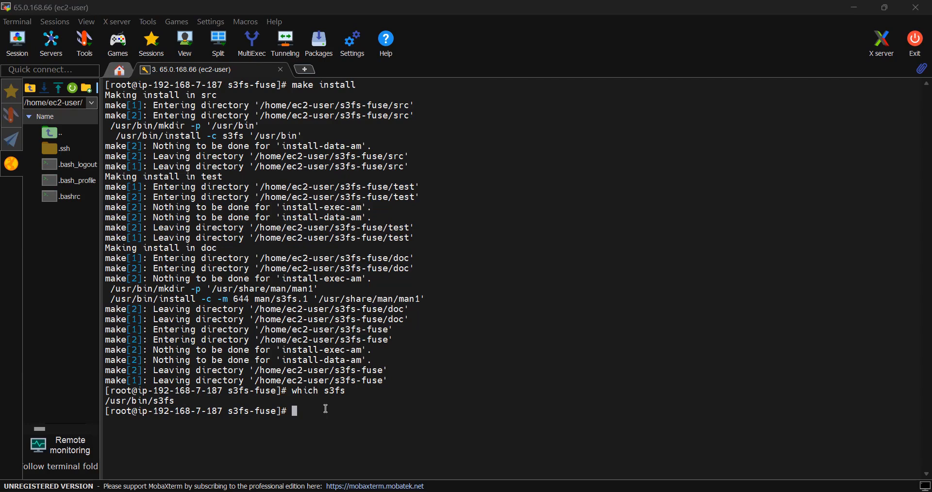
- Try to list the S3 buckets with the command aws s3 list --region ap-south-1
text(aws )
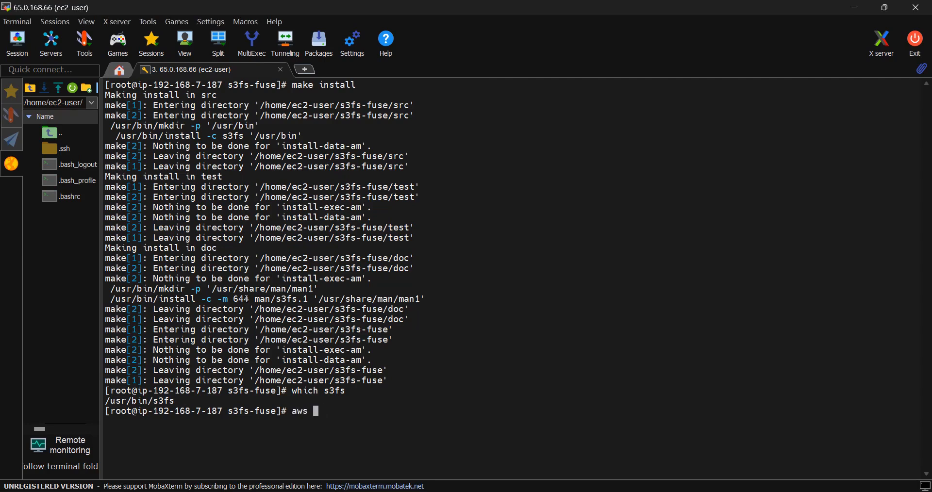
text(s3 list --region ap)
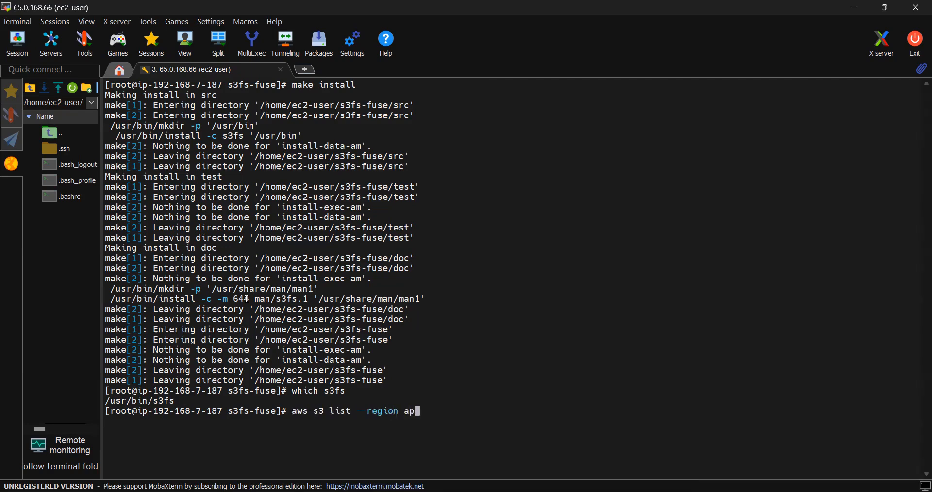
text(-south-1)
key(Return)
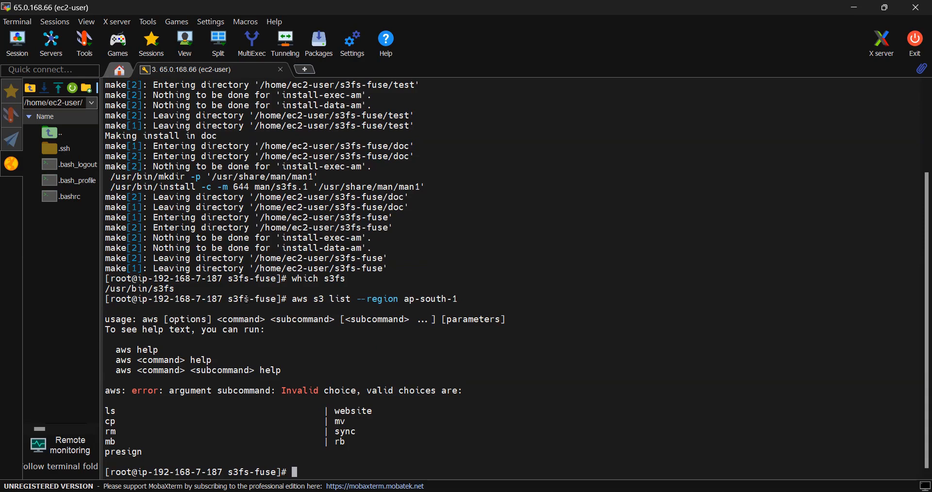
- Recall the bucket-listing command, correct it to aws s3 ls --region ap-south-1 and run it
key(Up)
key(Left)
key(Left)
key(Left)
key(Left)
key(Left)
key(Left)
key(Left)
key(Left)
key(Left)
key(Left)
key(Left)
key(Left)
key(Left)
key(Left)
key(Left)
key(Left)
key(Left)
key(Left)
key(Left)
key(Left)
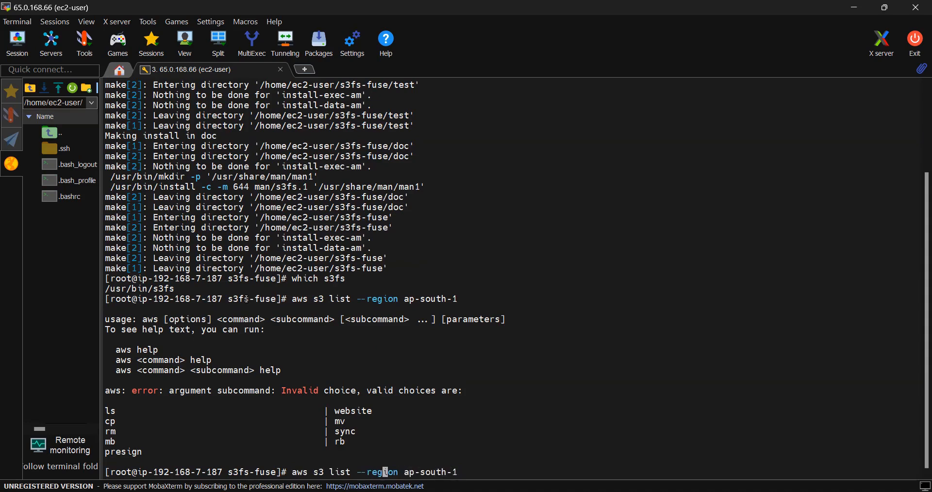
key(BackSpace)
key(BackSpace)
key(BackSpace)
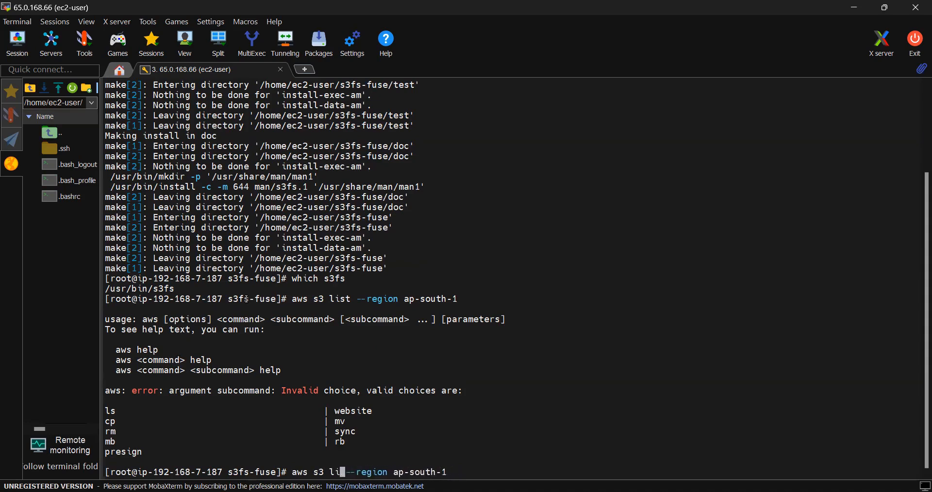
text(s)
key(Return)
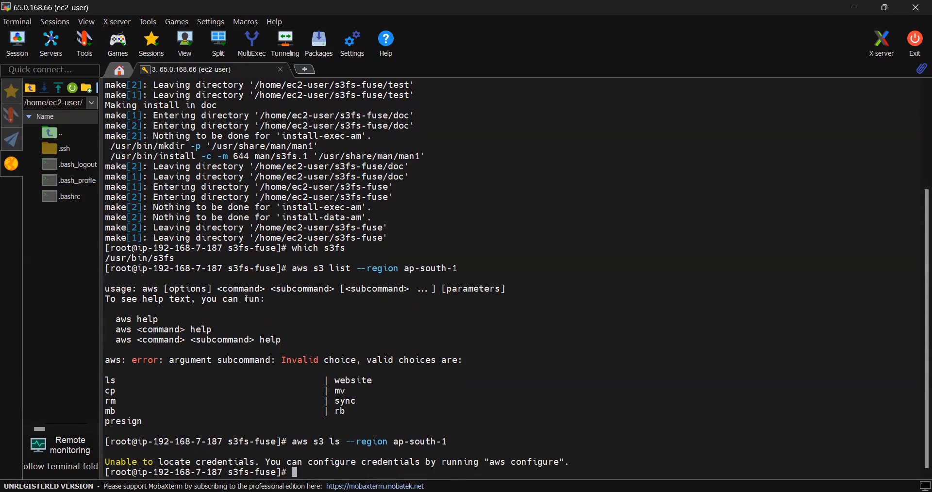
- Rerun aws s3 ls --region ap-south-1 three more times from the command history
key(Up)
key(Return)
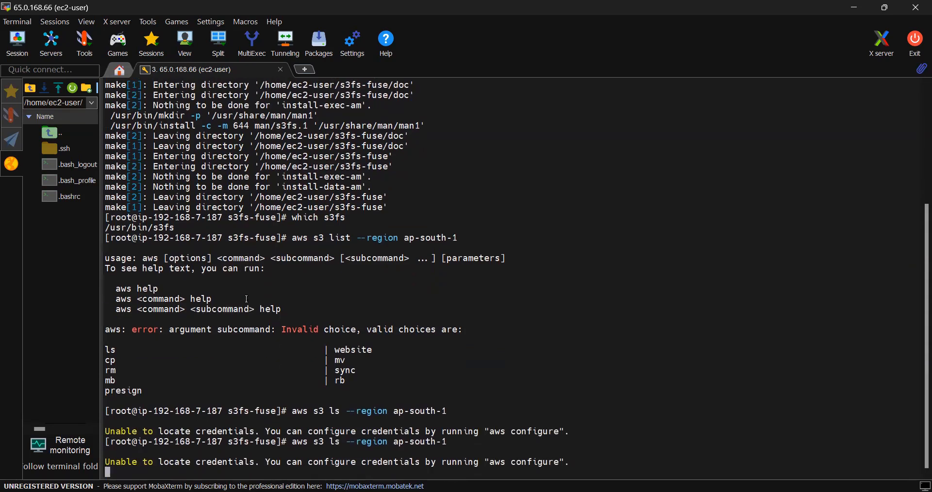
key(Up)
key(Return)
key(Up)
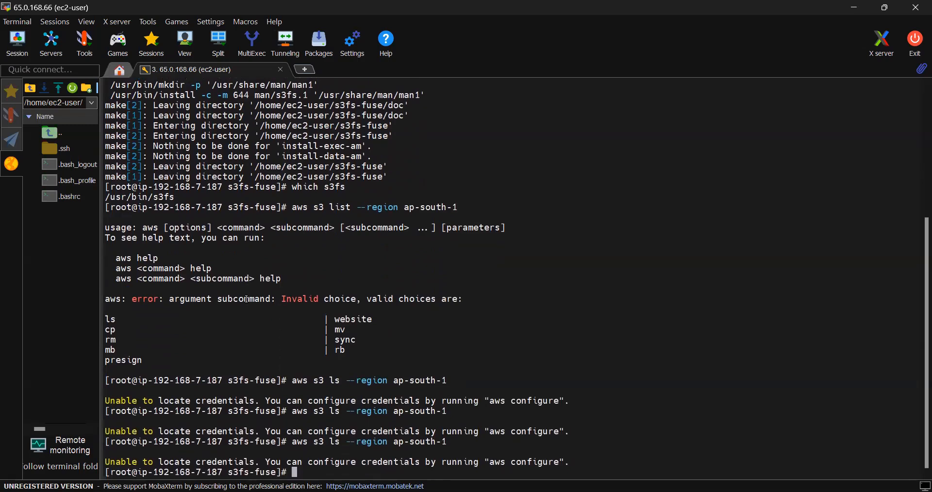
key(Return)
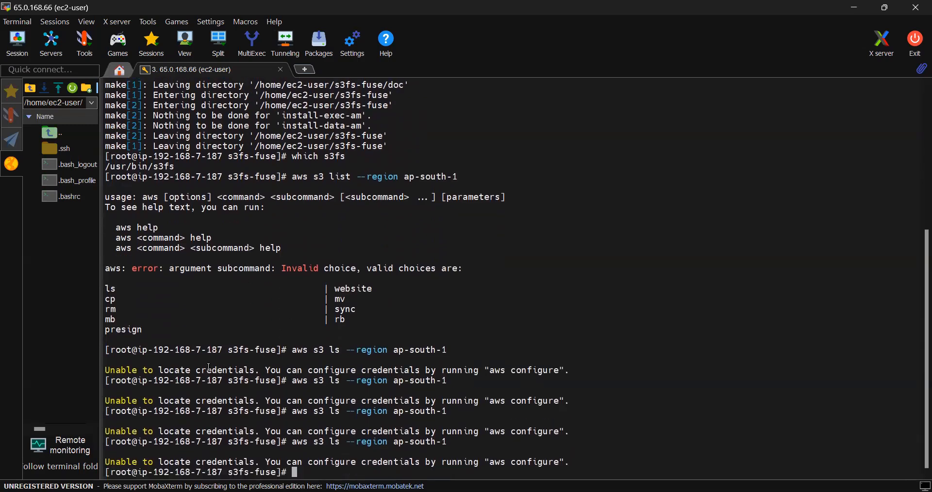
- Highlight the word credentials and the aws s3 ls command in the terminal output, and clear the terminal
drag(196, 370, 253, 373)
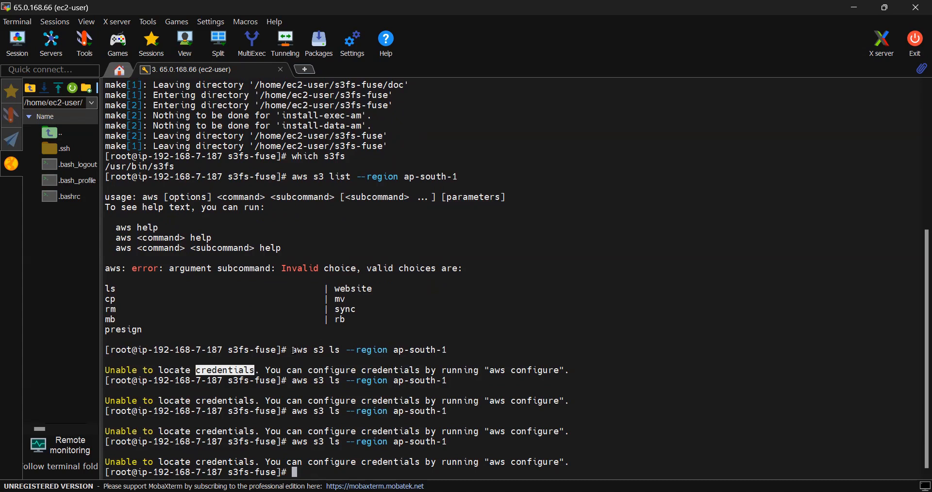
drag(293, 350, 340, 349)
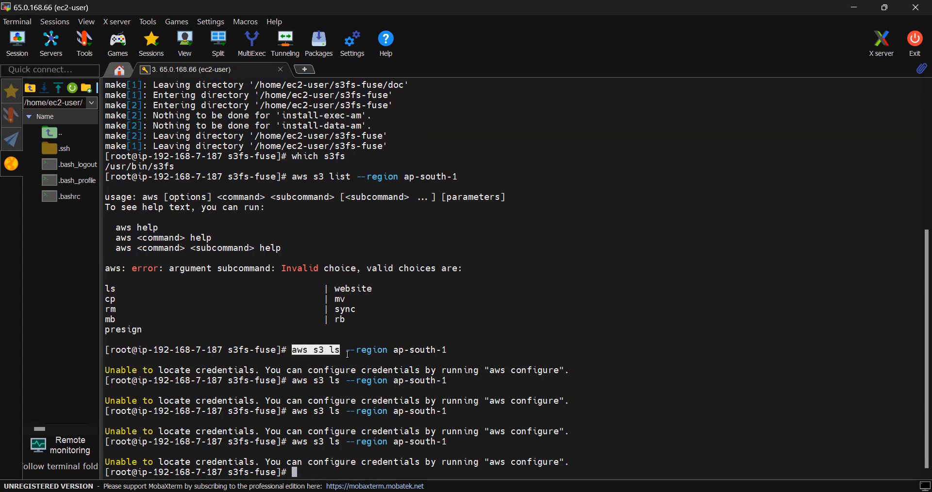
drag(196, 371, 253, 371)
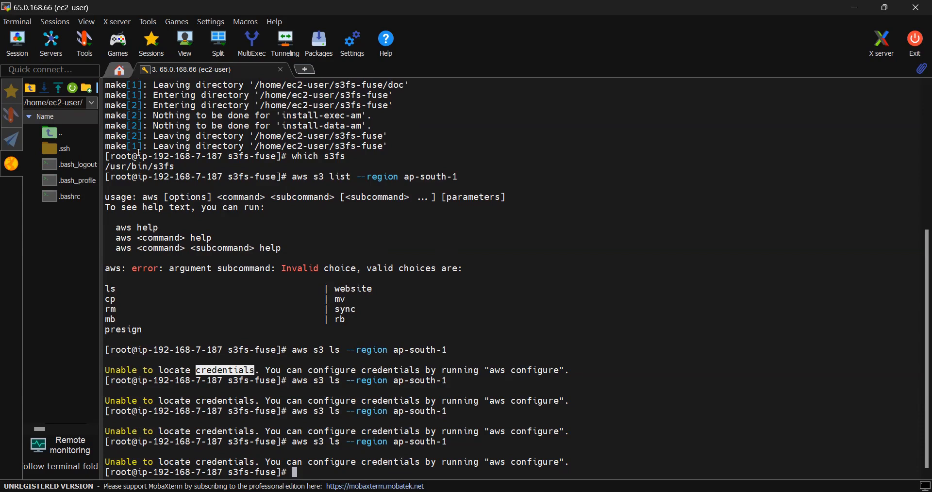
triple_click(532, 371)
click(532, 371)
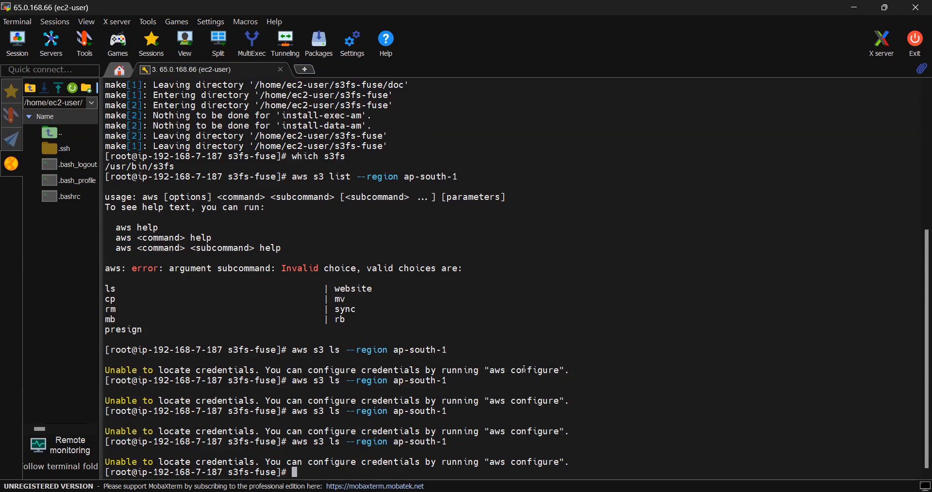
text(clear)
key(Return)
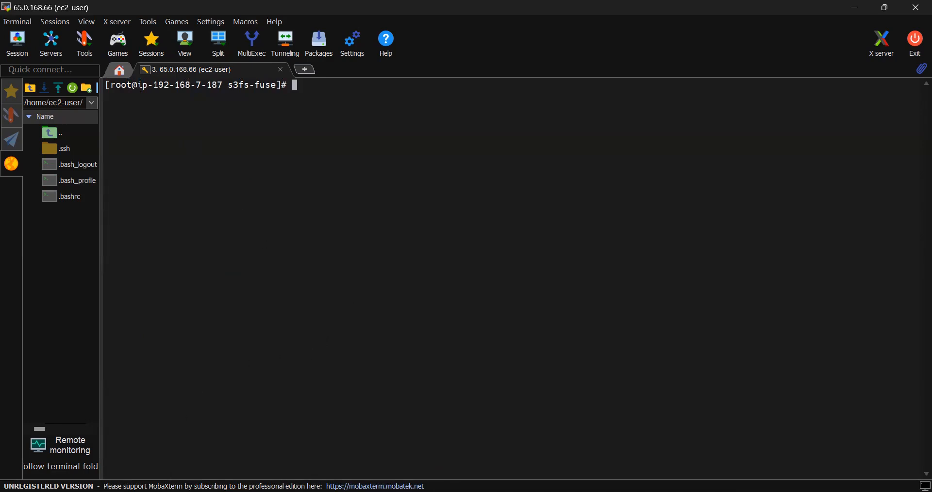
- Switch to the AWS console in Chrome, search for iam and open the Create user form from the IAM users list
key(alt+Tab)
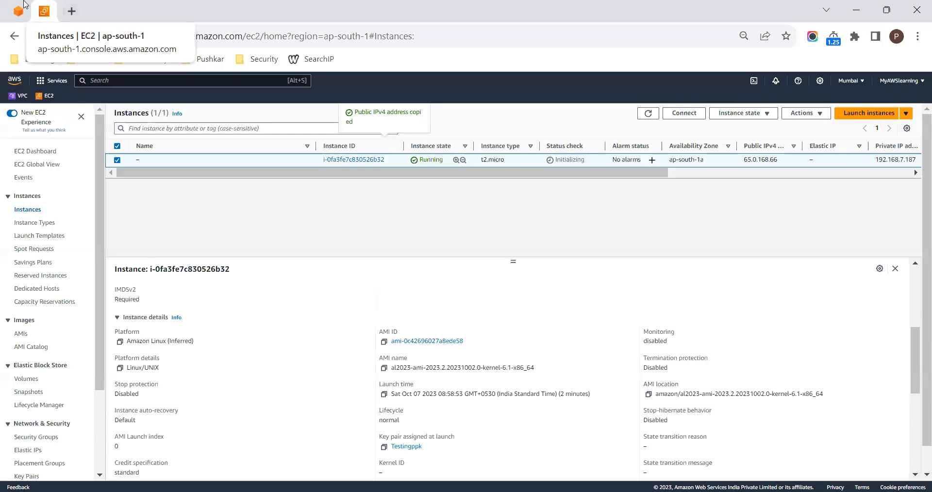
click(16, 11)
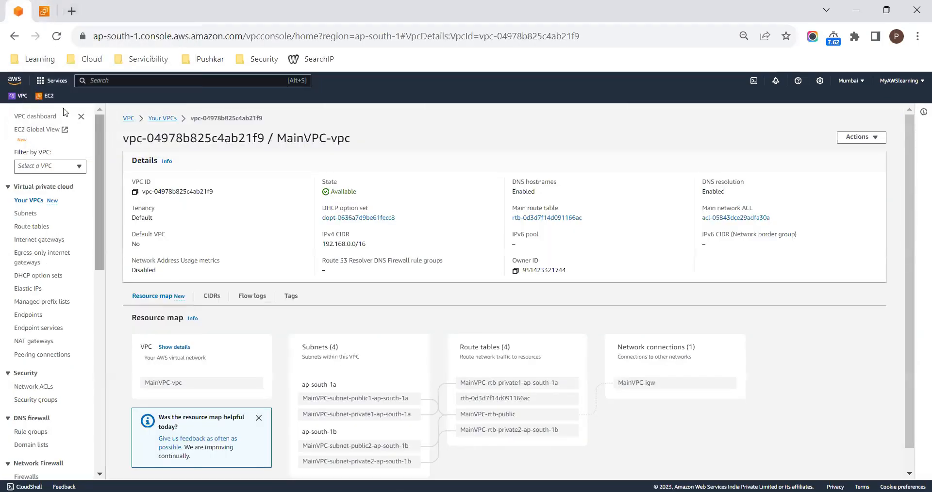
click(107, 81)
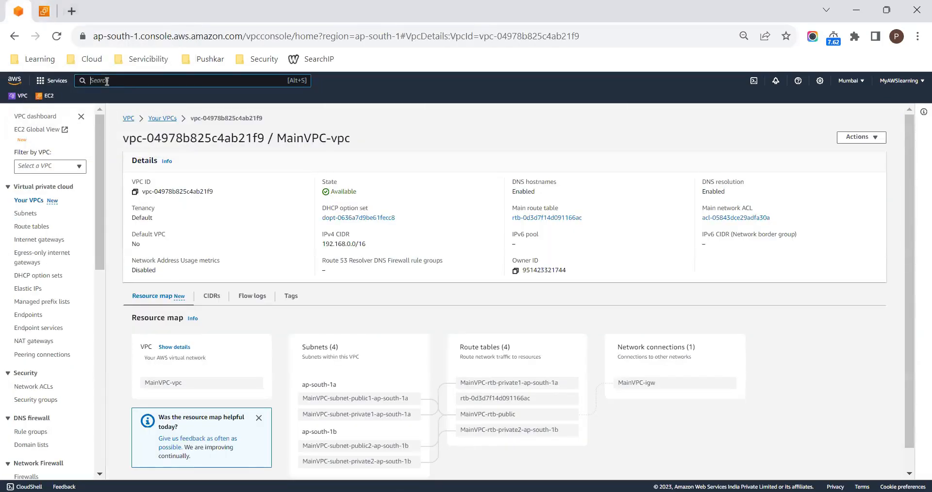
text(iam)
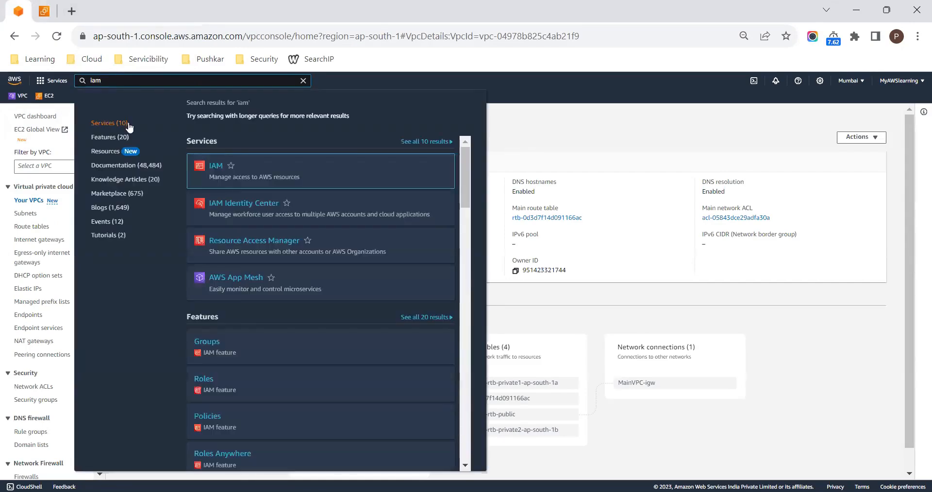
click(216, 166)
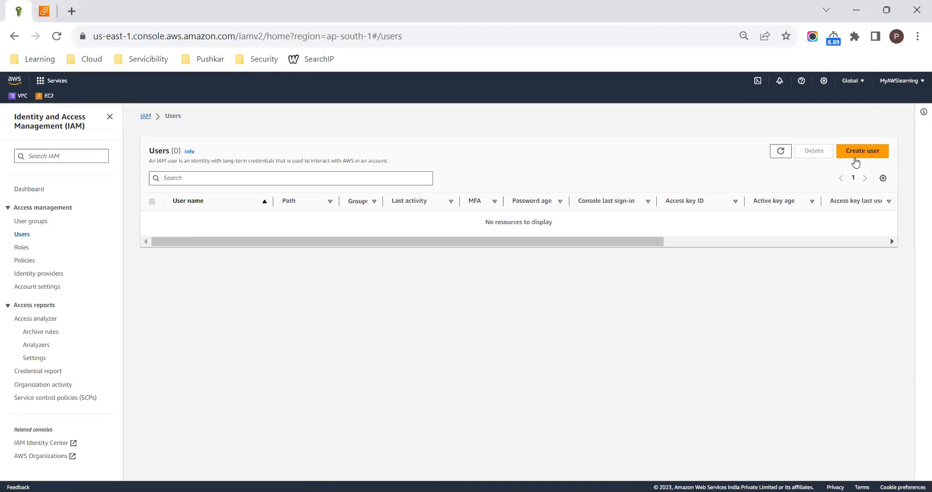
click(861, 151)
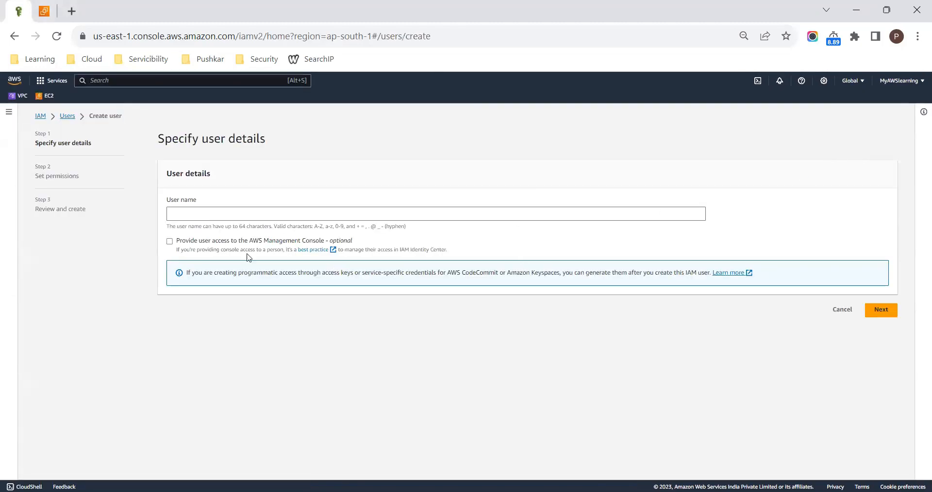
- Name the new IAM user s3user without console access and proceed to the permissions settings
click(201, 217)
text(s3user)
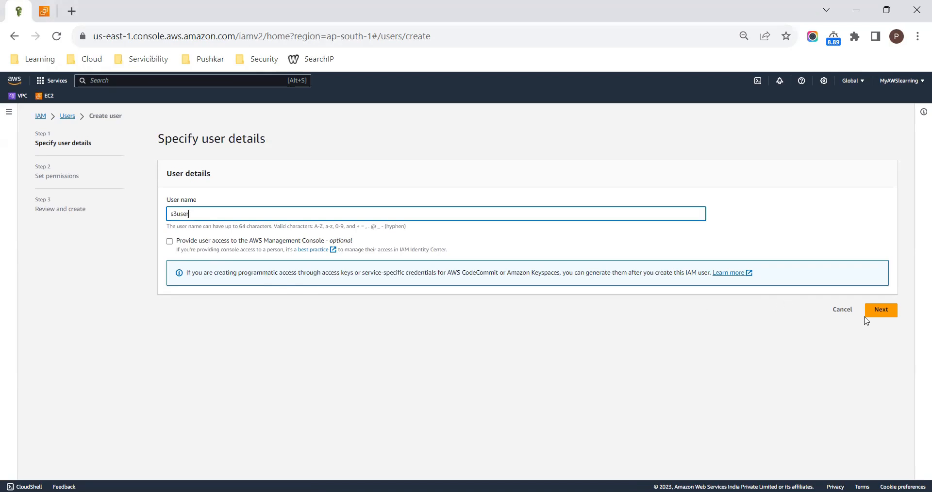
click(883, 312)
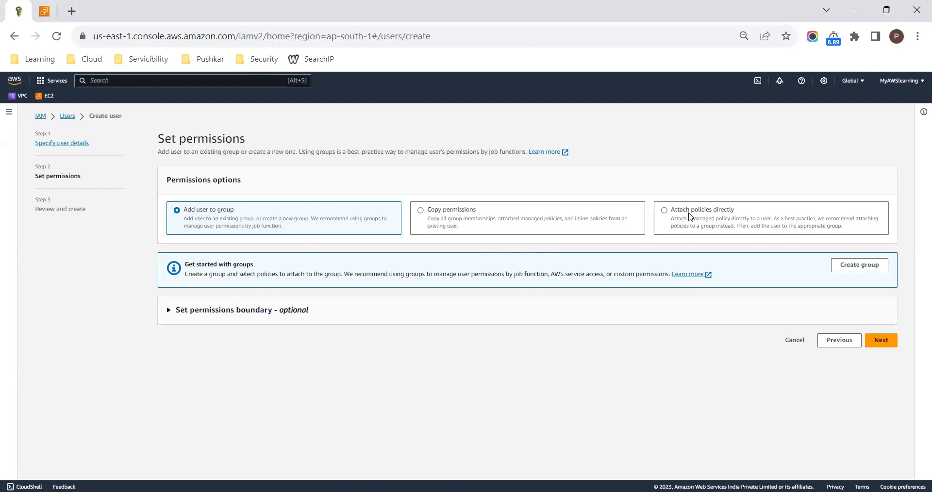
- Attach the AmazonS3FullAccess policy directly, finding it with s3fu, and create the user
click(663, 213)
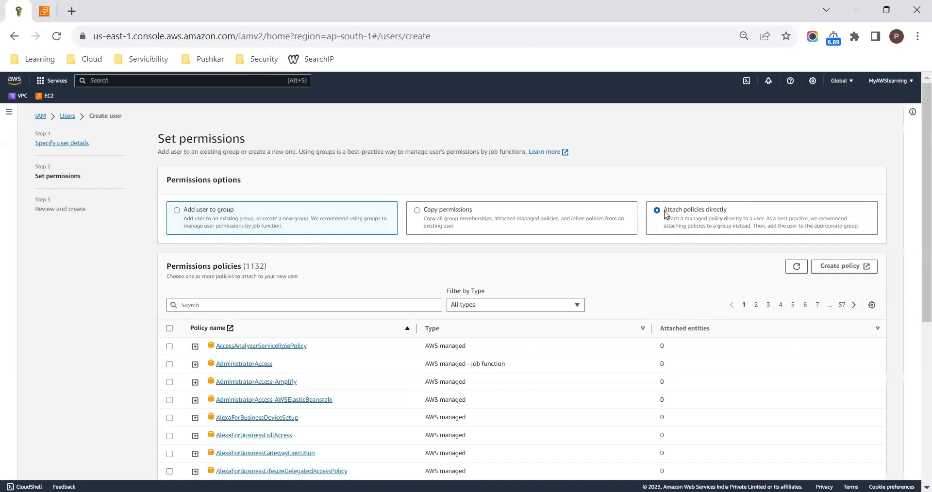
click(251, 306)
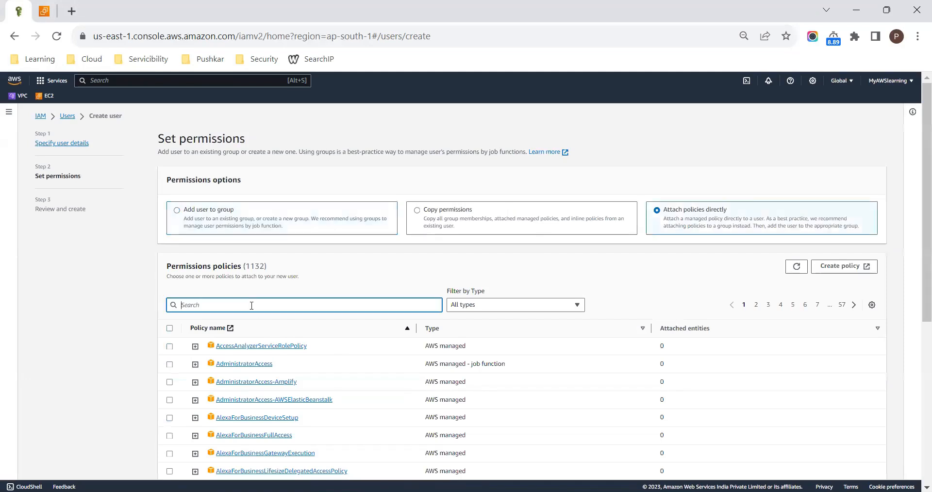
text(s3fu)
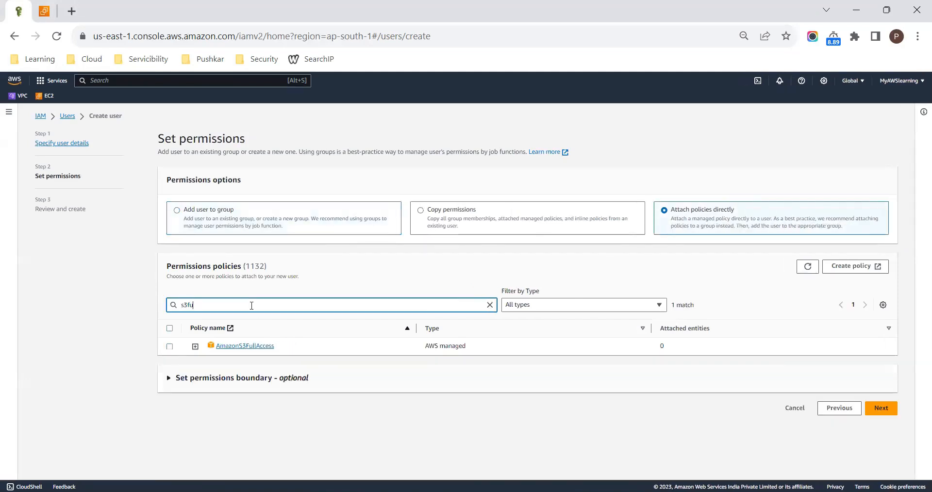
click(170, 347)
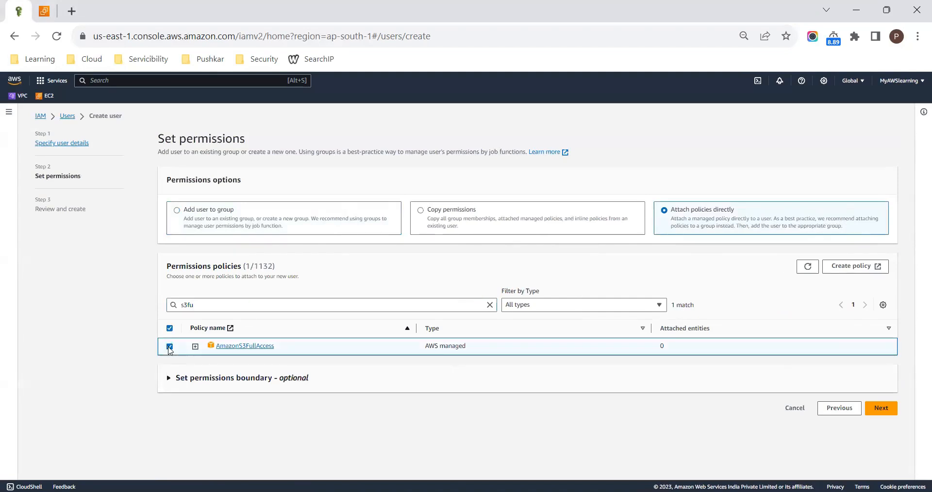
click(882, 408)
click(876, 422)
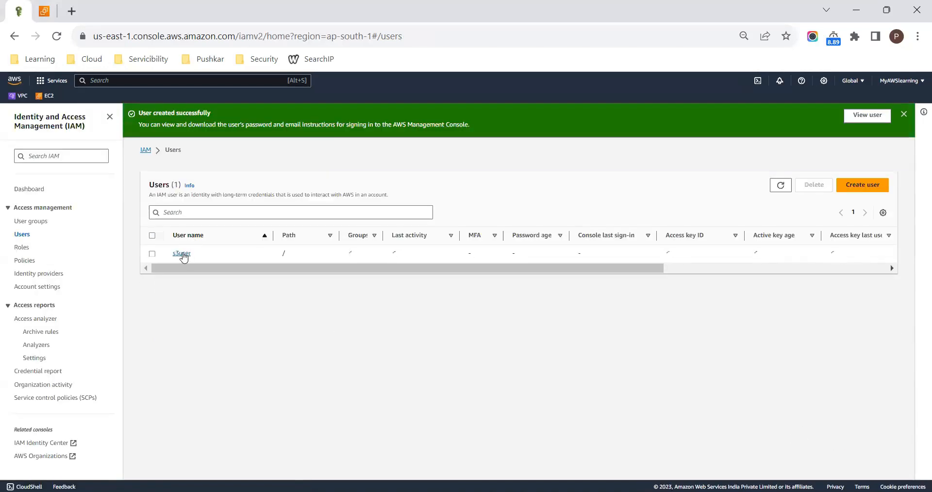
- Open the security credentials of s3user and start creating an access key
click(185, 254)
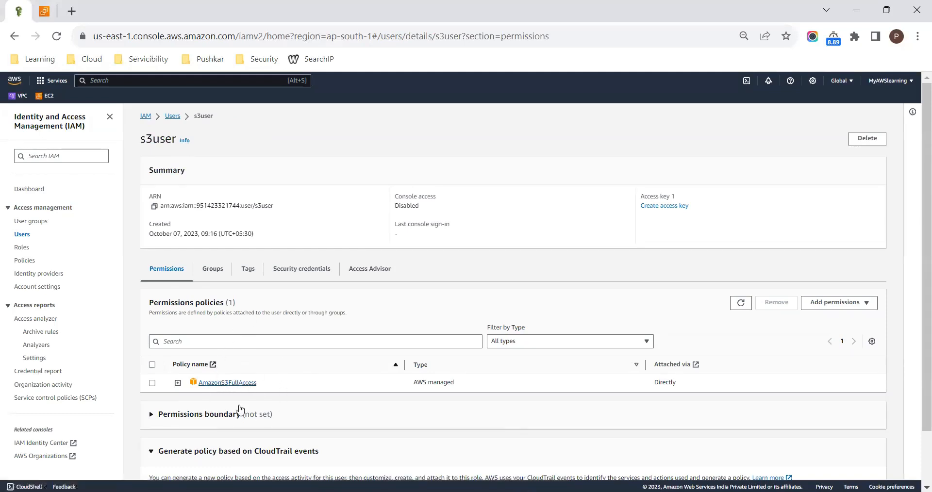
click(298, 272)
scroll(461, 322, down, 2)
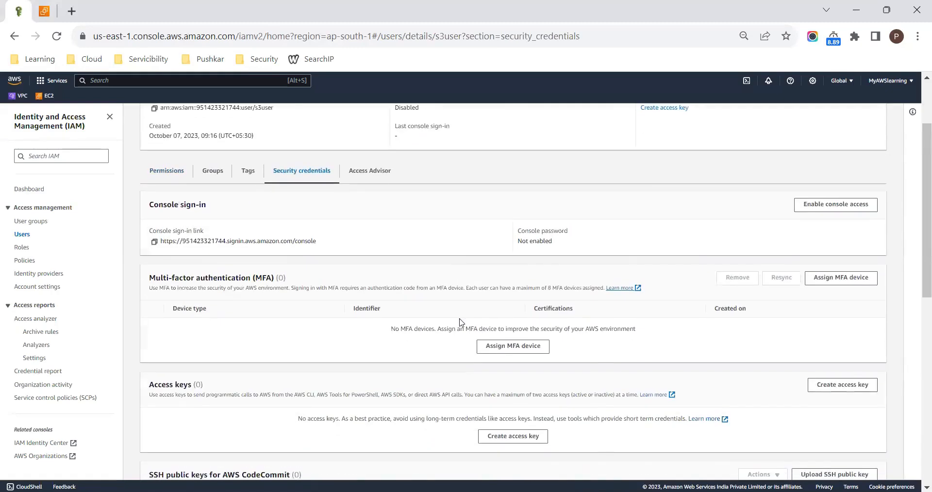
scroll(461, 323, down, 1)
click(502, 365)
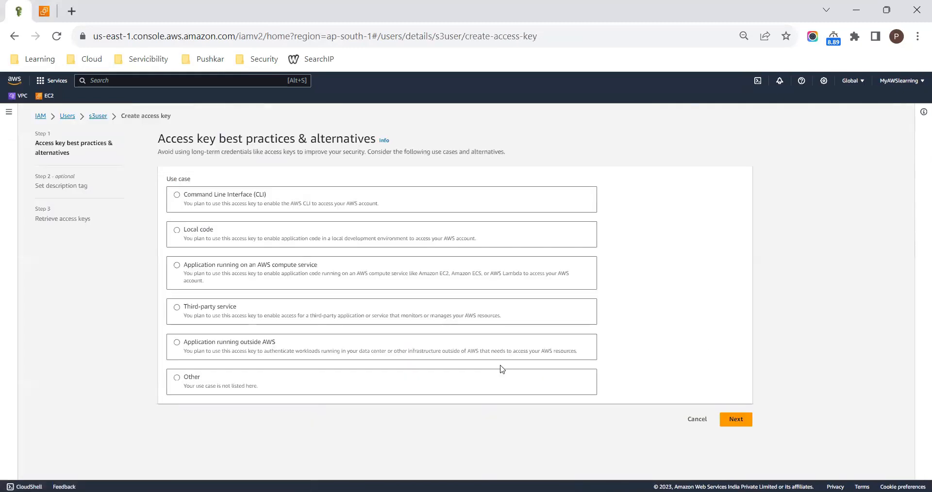
- Choose Command Line Interface (CLI) as the access key's use case, acknowledge the recommendation and continue to the description tag
click(178, 196)
scroll(381, 365, down, 1)
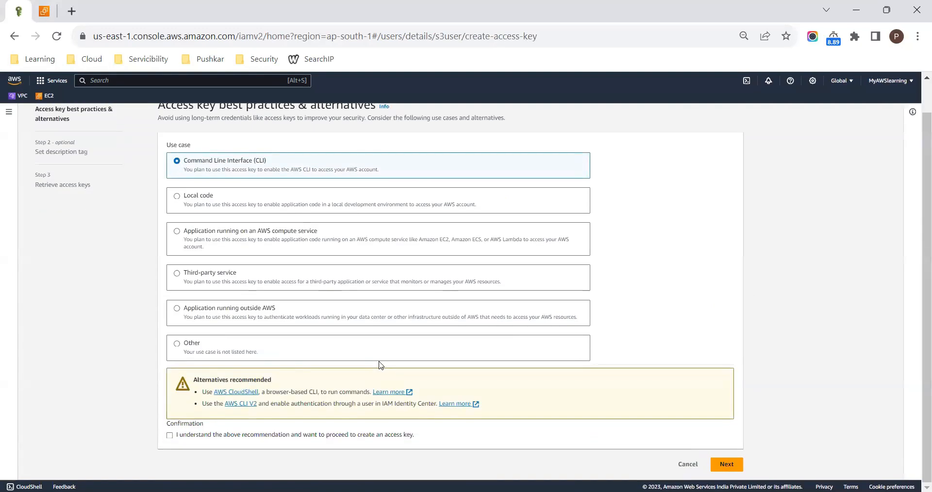
click(169, 436)
scroll(332, 311, up, 1)
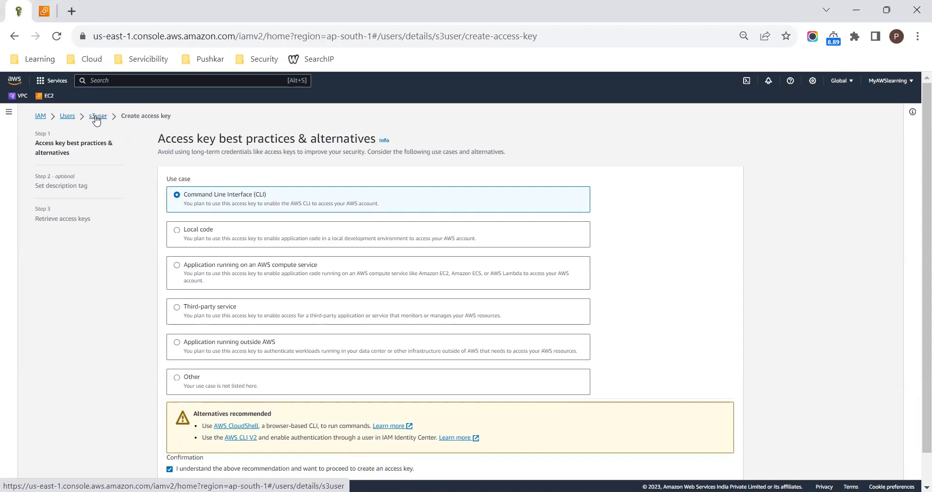
scroll(397, 323, down, 1)
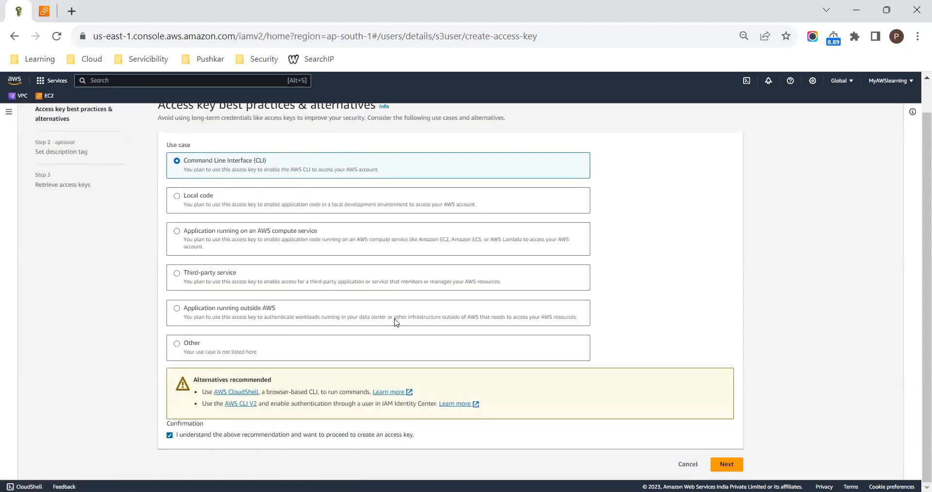
click(726, 465)
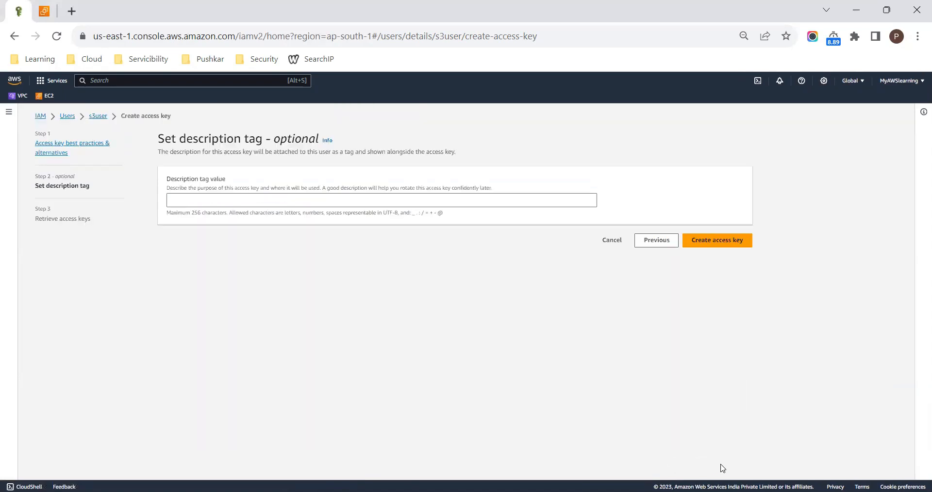
- Set the description tag to s3user, create the access key and reveal its secret access key
click(230, 205)
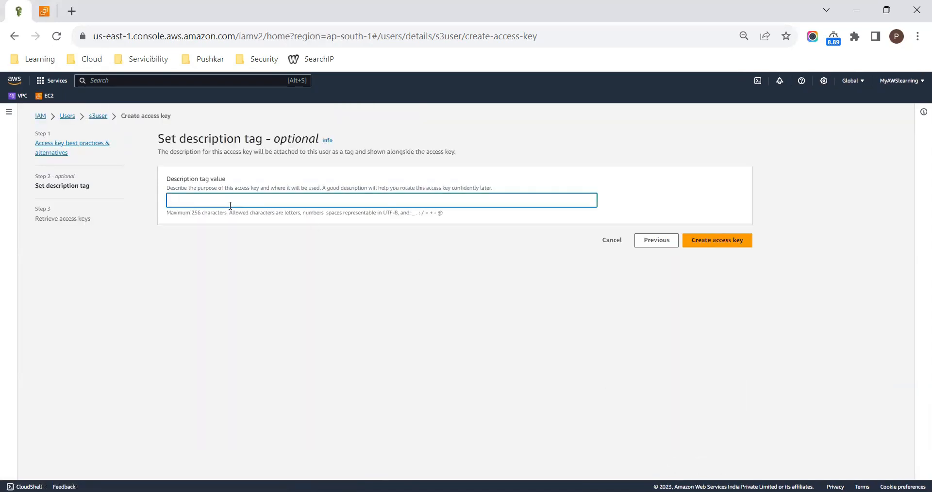
text(s3user)
click(695, 241)
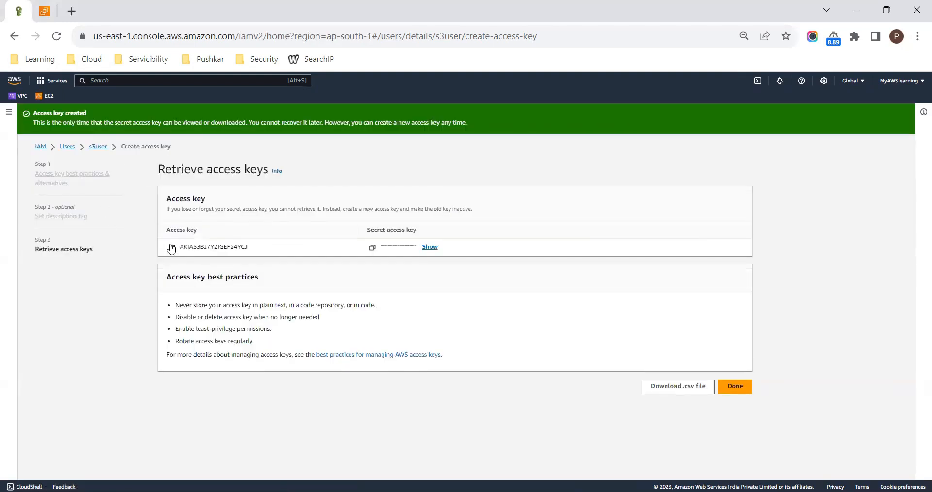
click(429, 247)
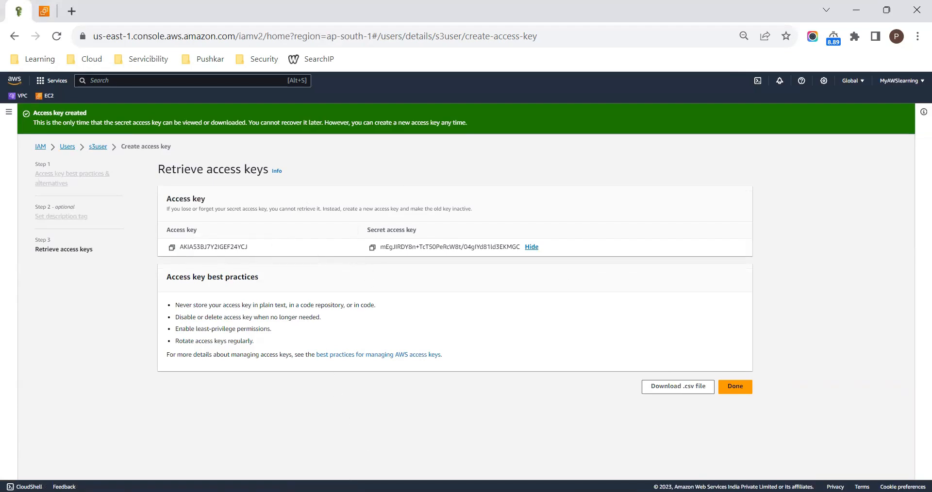
- Switch to the MobaXterm terminal and run aws s3 ls --region ap-south-1
key(alt+Tab)
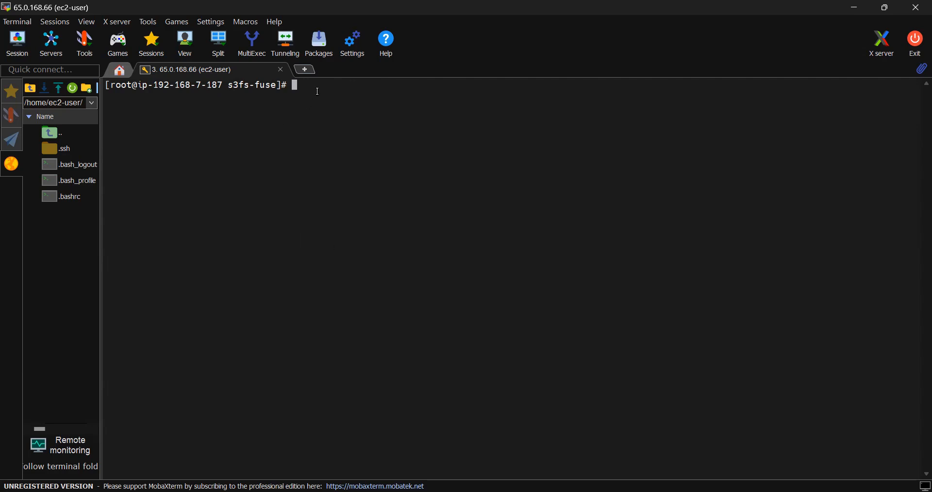
text(aws s3 ls --region ap-south-1)
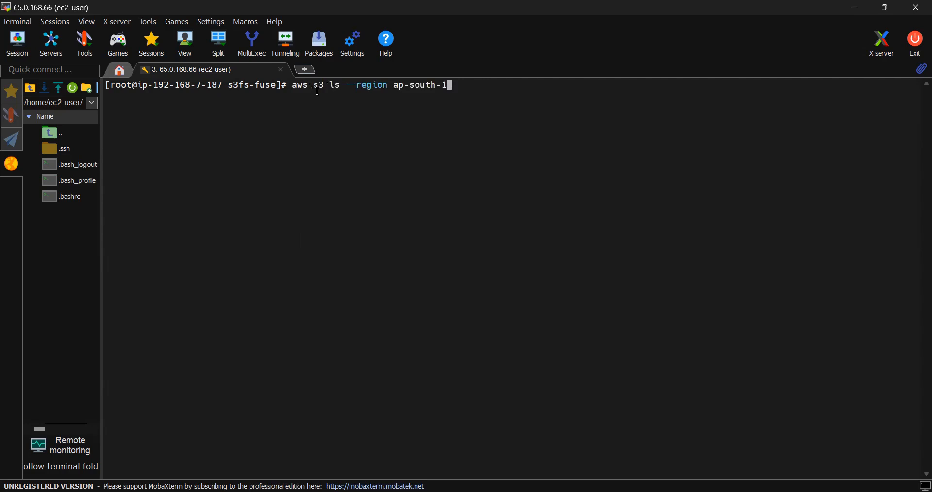
key(Return)
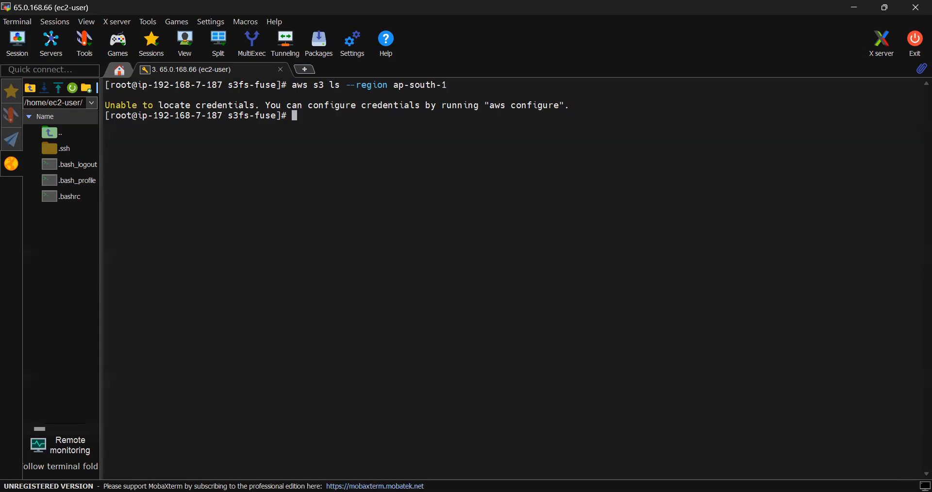
- Open the file /etc/passwd-s3fs in vim with the pasted command and enter insert mode
key(alt+Tab)
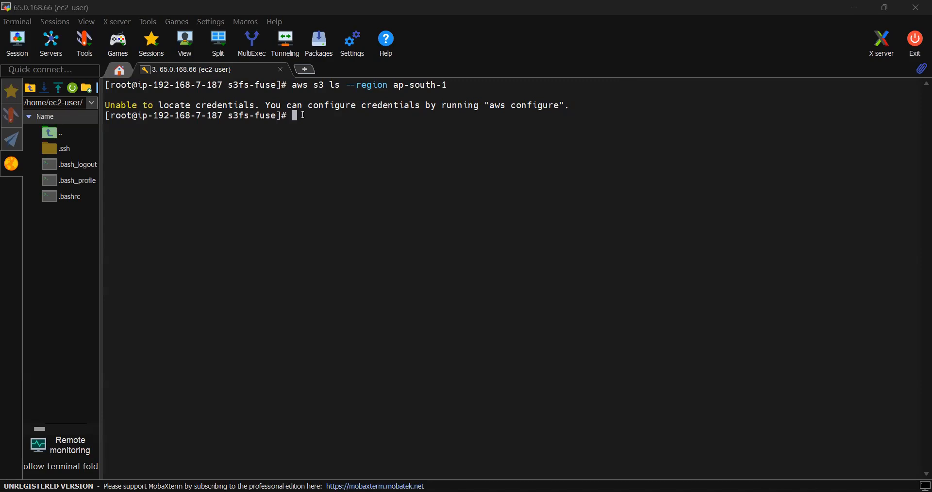
right_click(337, 147)
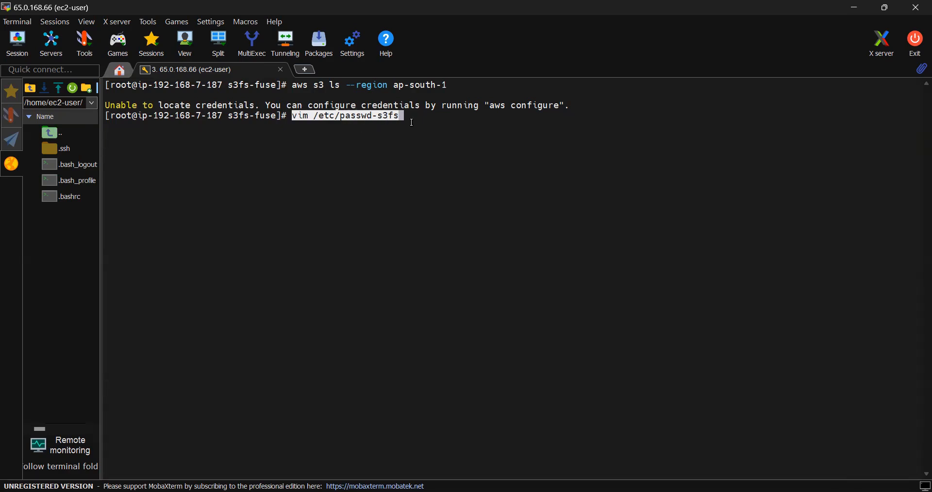
key(Return)
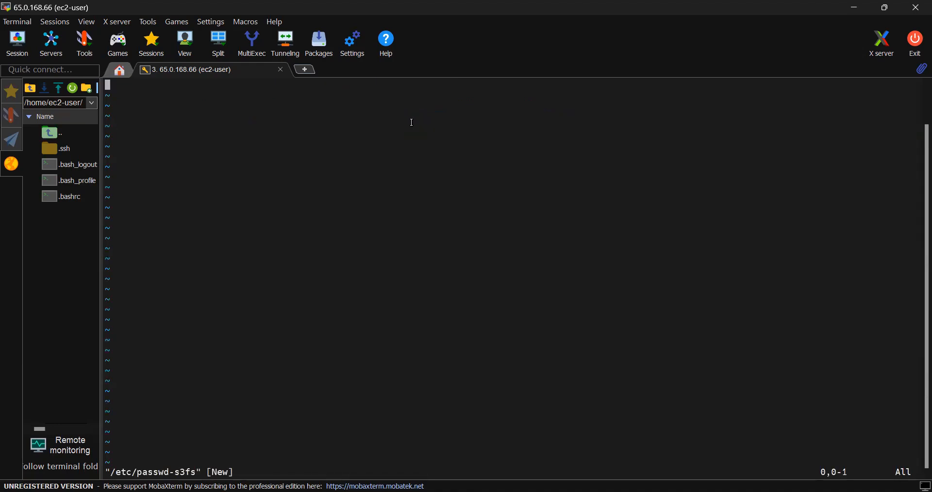
key(i)
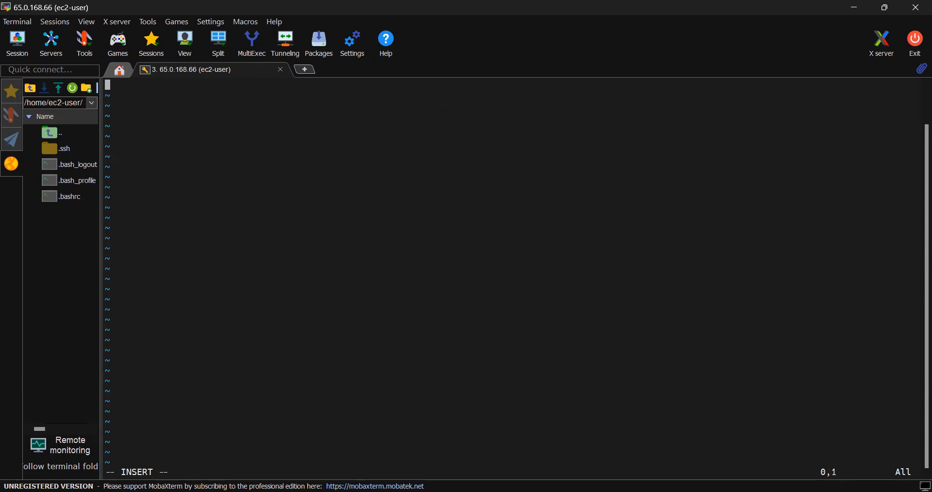
- Copy the access key ID from the AWS console and paste it into /etc/passwd-s3fs, followed by a colon
key(alt+Tab)
click(172, 248)
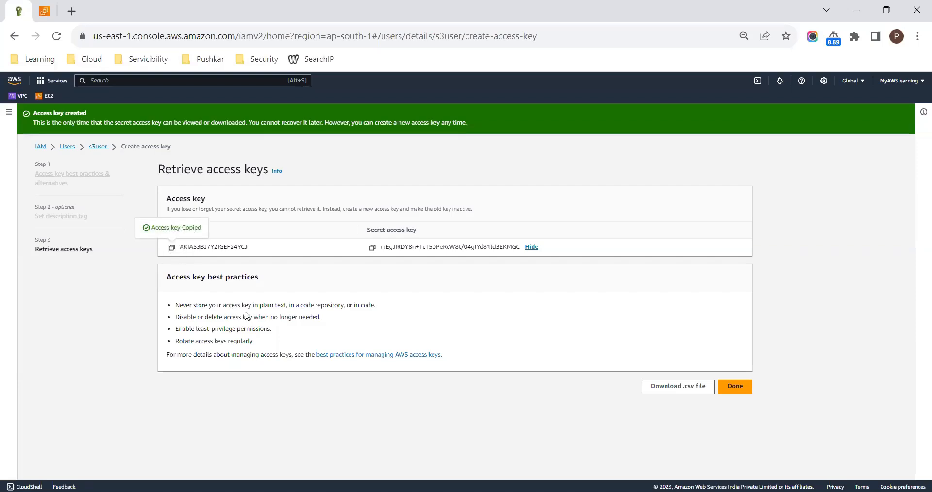
key(alt+Tab)
right_click(134, 86)
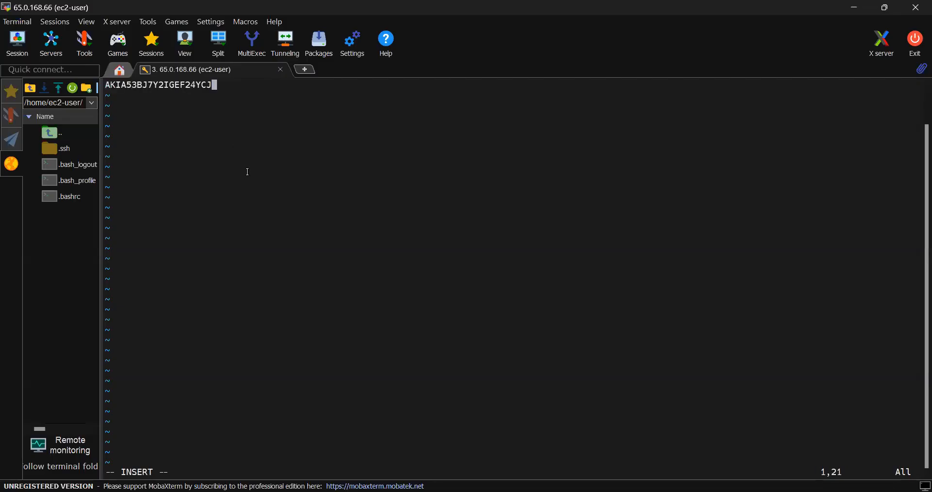
text(:)
- Copy the secret access key from the AWS console and paste it after the colon in /etc/passwd-s3fs
key(alt+Tab)
click(372, 247)
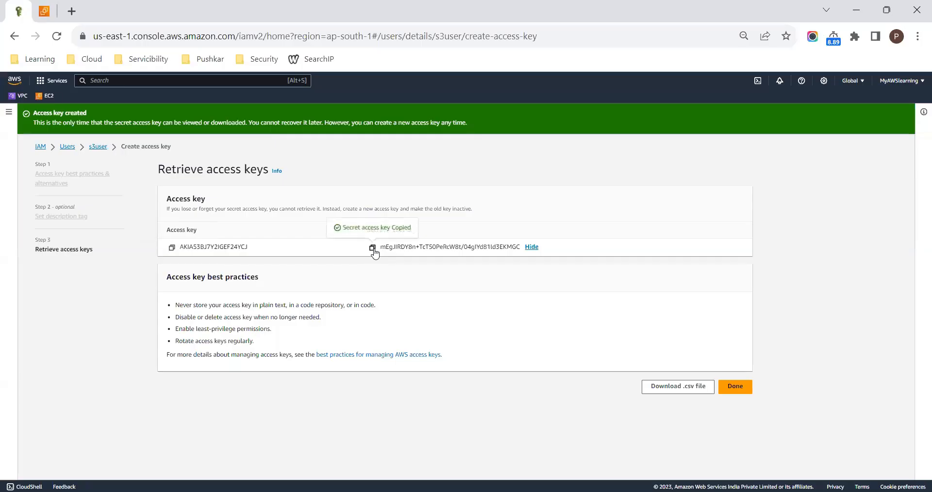
key(alt+Tab)
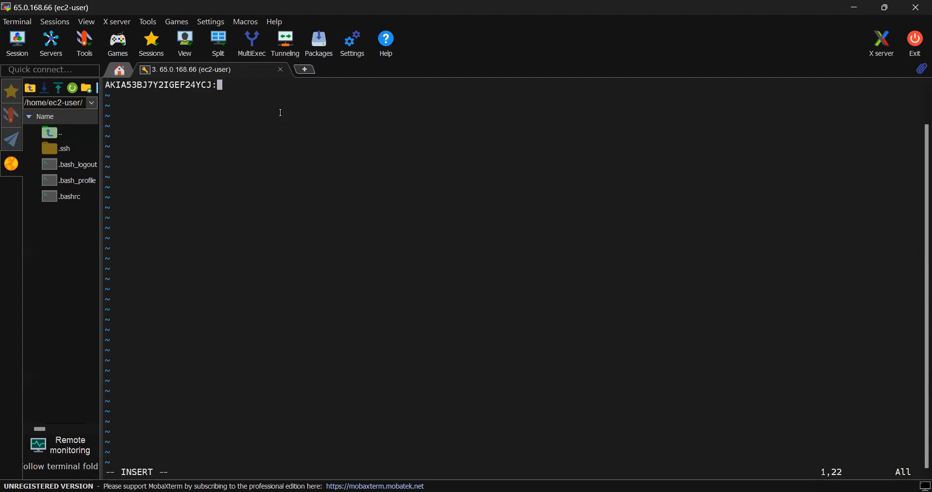
right_click(273, 94)
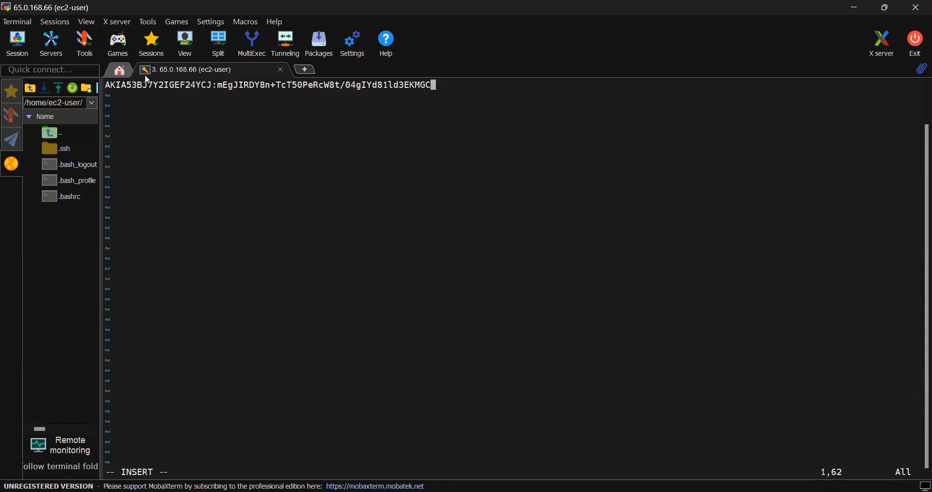
- Save the changes to /etc/passwd-s3fs and quit vim with :wq!
key(Escape)
text(:wq!)
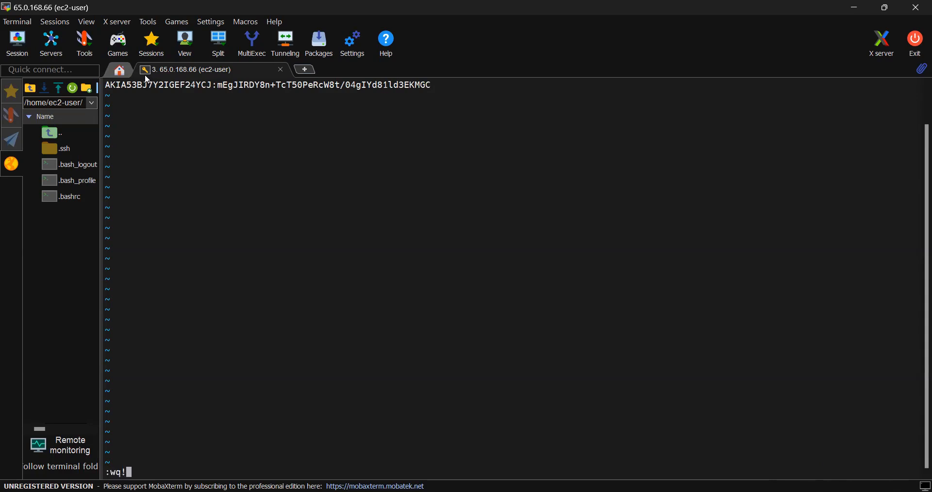
key(Return)
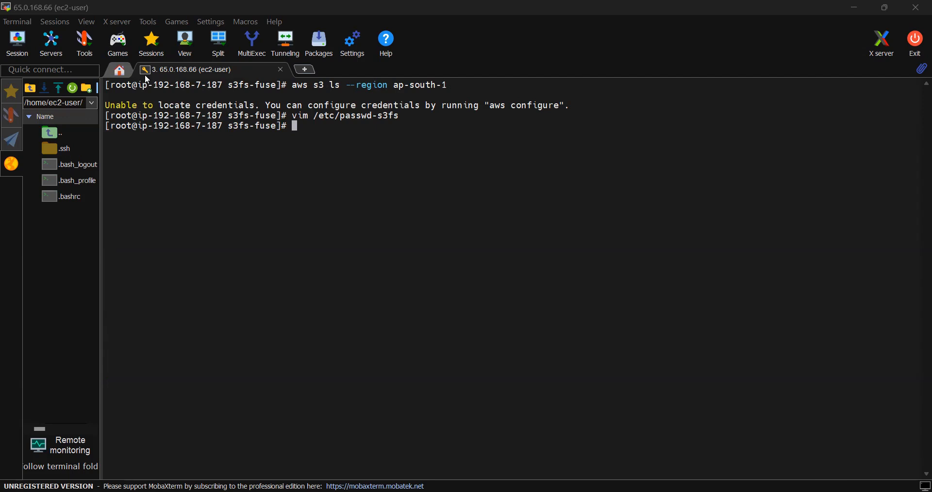
- Run chmod 600 /etc/passwd-s3fs to restrict the credentials file and create the mount directory with mkdir /s3bucket
right_click(393, 135)
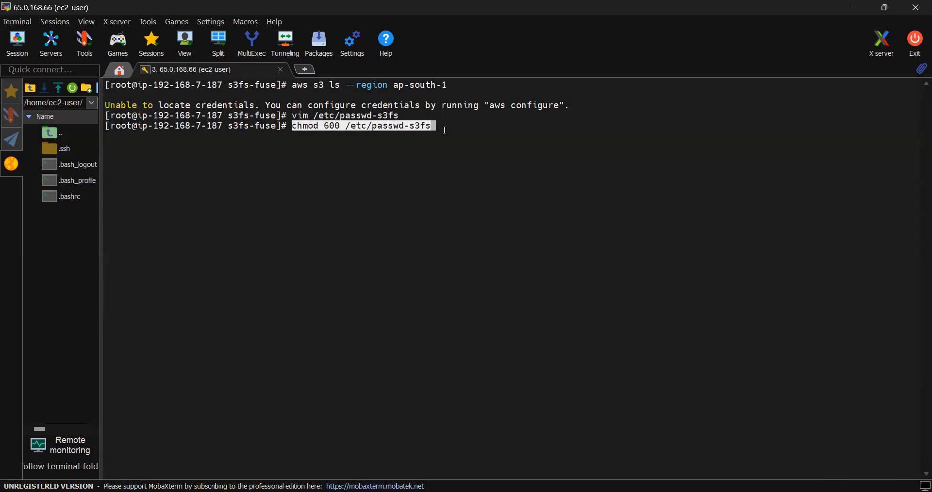
key(Return)
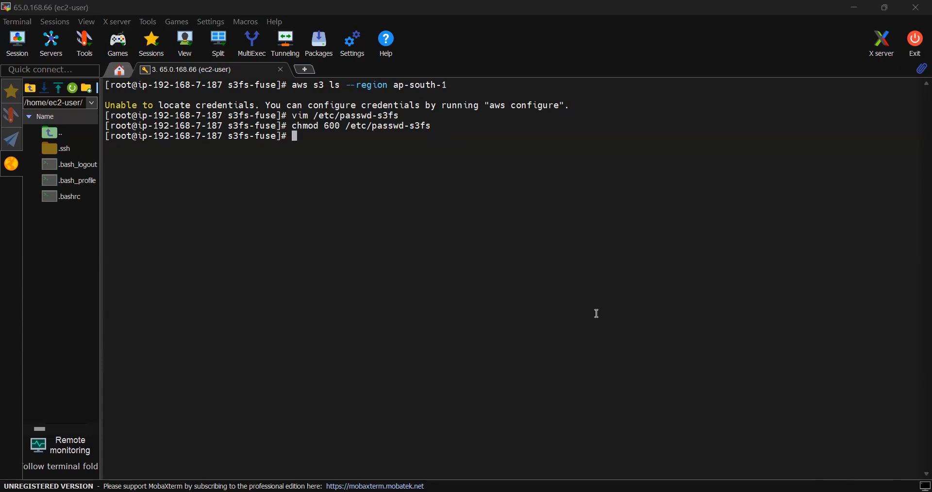
right_click(303, 139)
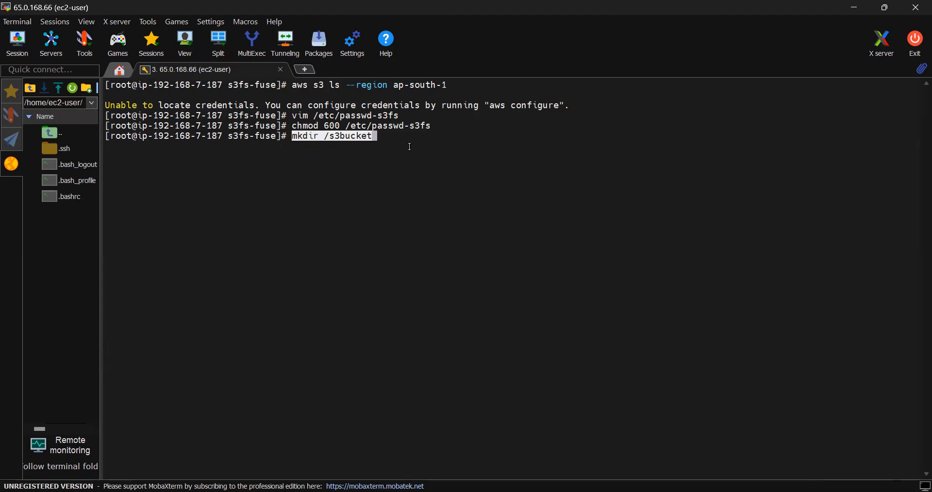
key(Return)
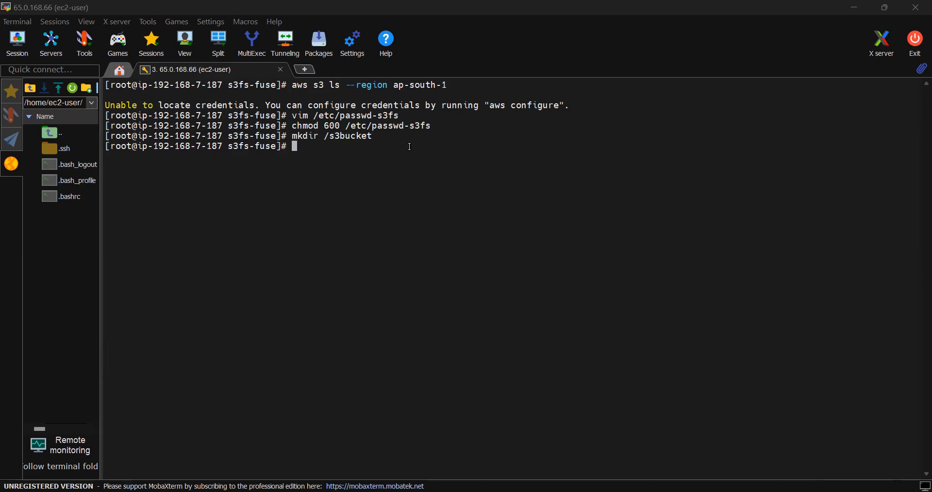
- Paste s3fs mentions3bucketnamehere /s3bucket -o passwd_file=/etc/passwd-s3fs at the prompt without running it, and place the cursor at the start of the bucket-name placeholder
right_click(410, 147)
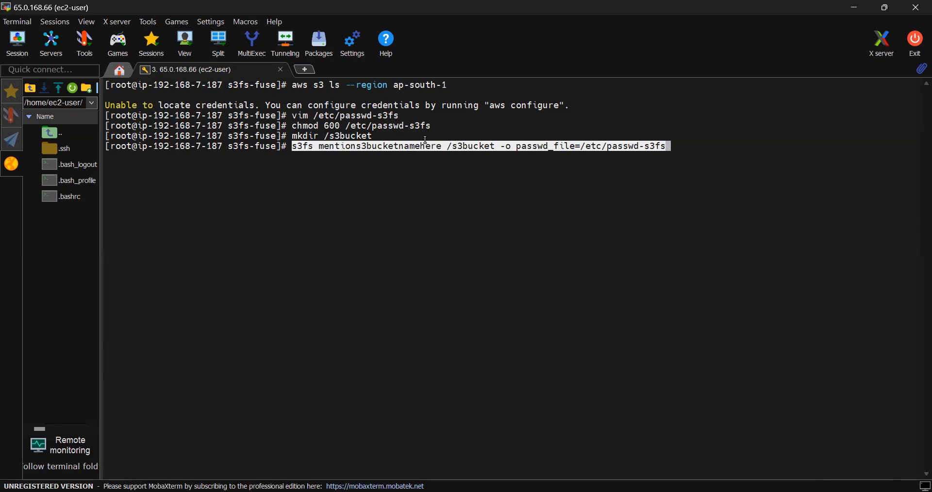
key(Left)
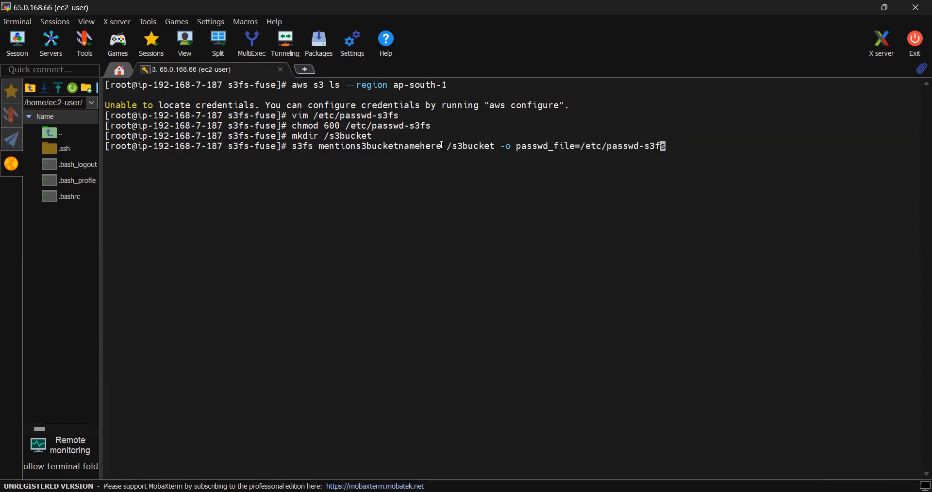
key(Left)
key(Left)
key(Left)
key(Left)
key(Left)
key(Left)
key(Left)
key(Left)
key(Left)
key(Left)
key(Left)
key(Left)
key(Left)
key(Left)
key(Left)
key(Left)
key(Left)
key(Left)
key(Left)
key(Left)
key(Left)
key(Left)
key(Left)
key(Left)
key(Left)
key(Left)
key(Left)
key(Left)
key(Left)
key(Left)
key(Left)
key(Left)
key(Left)
key(Left)
key(Left)
key(Left)
key(Left)
key(Left)
key(Left)
key(Left)
key(Right)
key(Right)
key(Right)
key(Right)
key(Right)
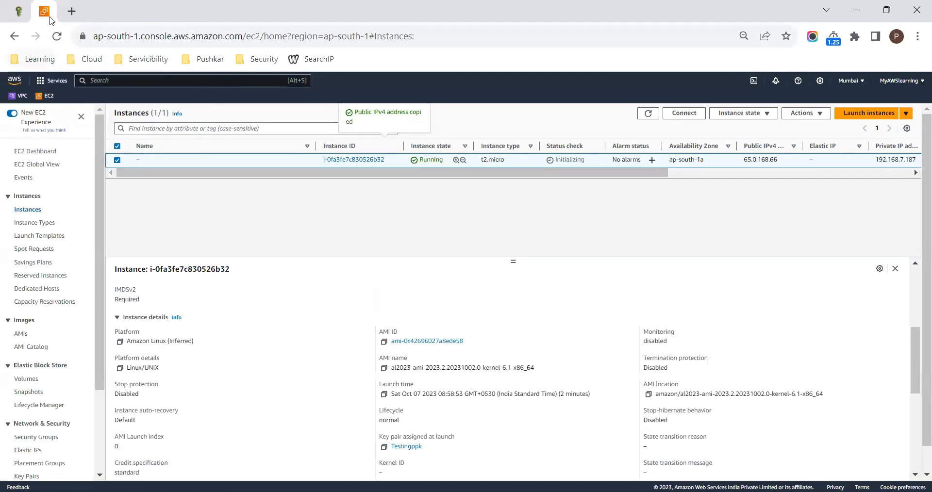
- Switch to the AWS console in the browser, duplicate the EC2 tab and open the S3 service in the copy
right_click(47, 18)
click(92, 115)
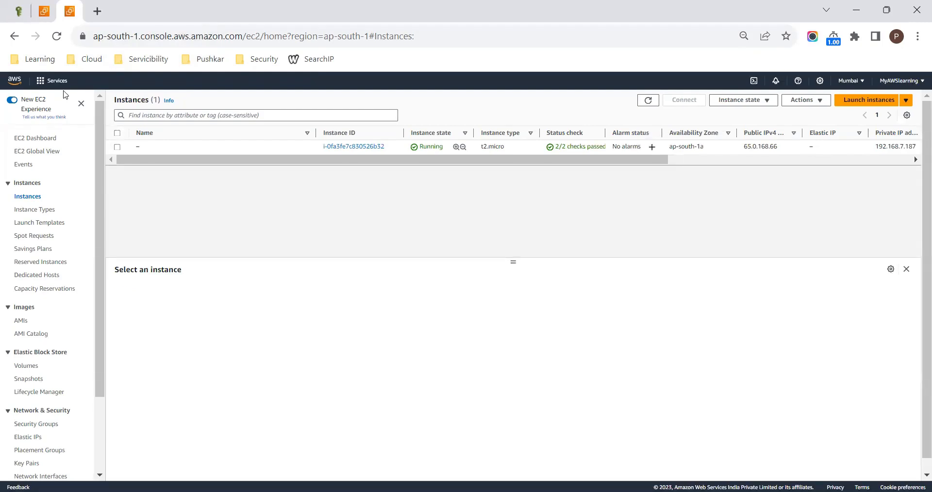
click(116, 80)
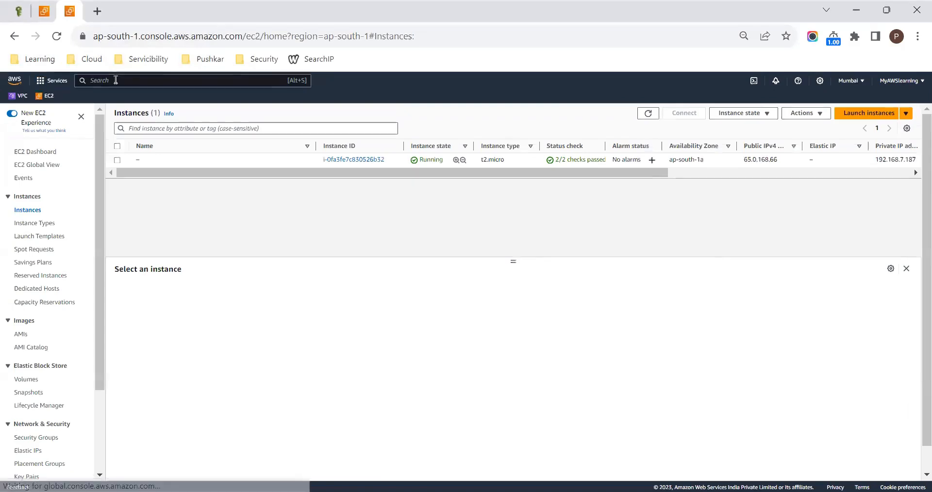
text(s3)
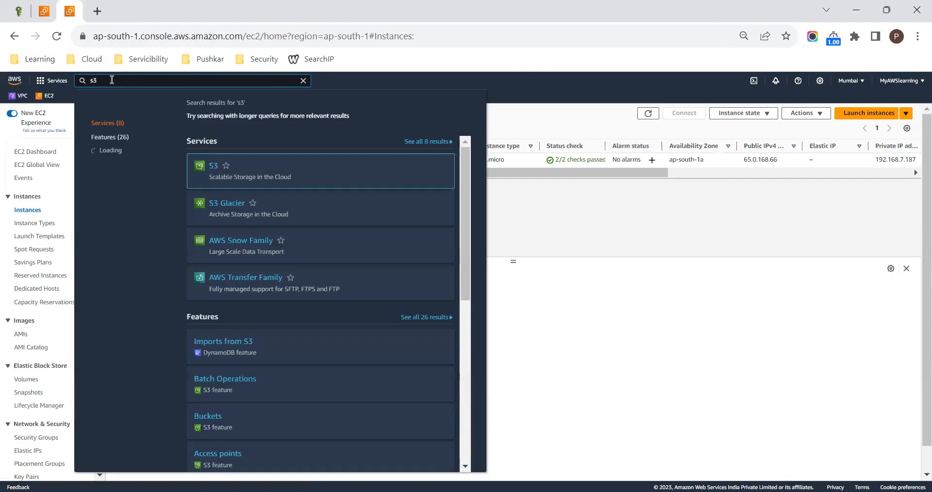
click(211, 166)
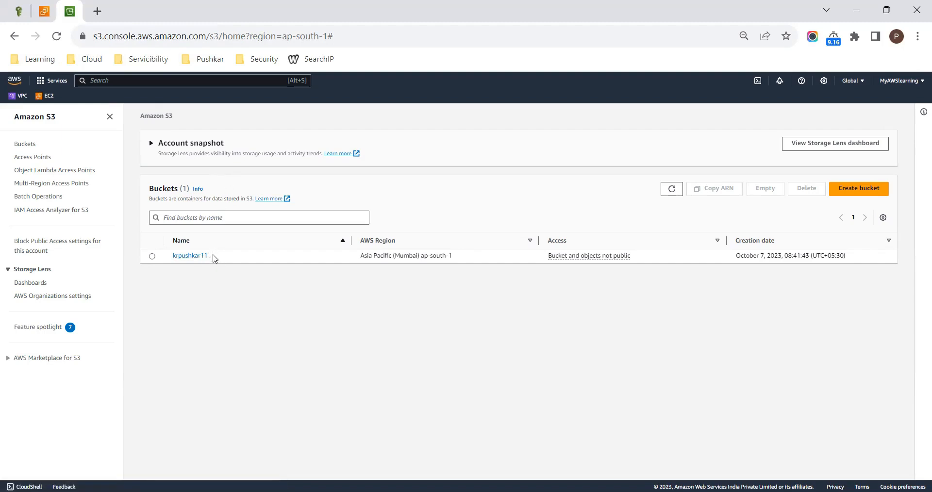
- Open the properties of bucket krpushkar11 and copy the bucket name from the end of its ARN
drag(212, 256, 173, 254)
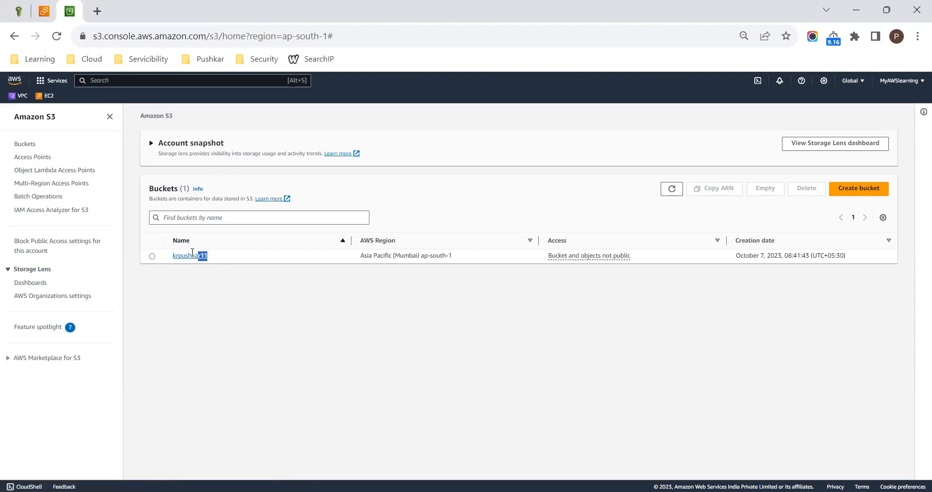
click(200, 299)
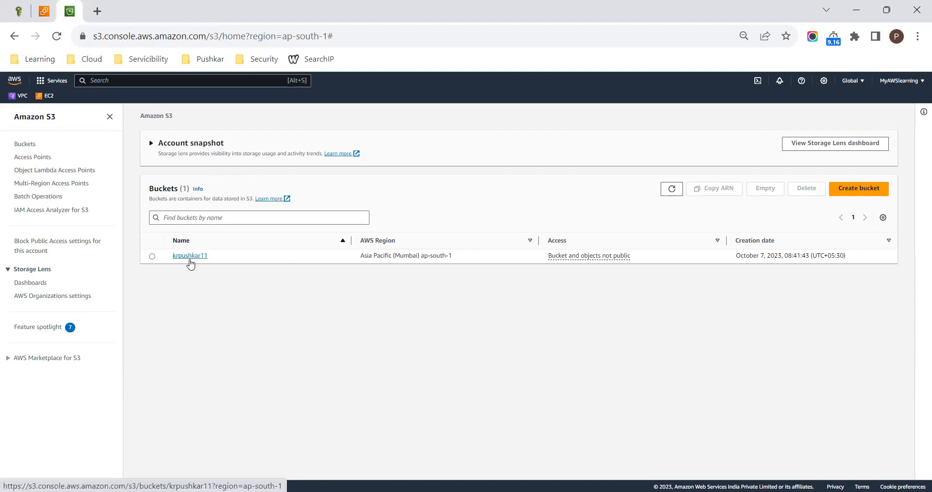
click(190, 256)
click(202, 172)
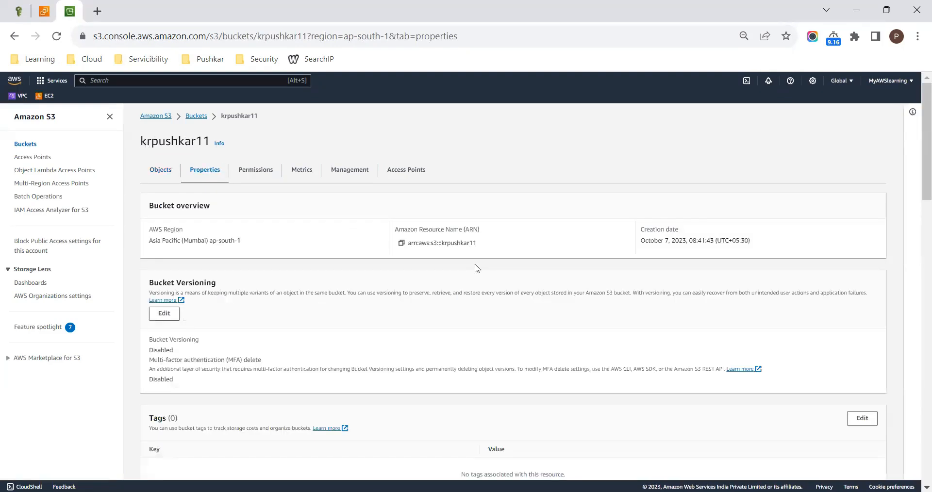
drag(474, 243, 479, 249)
click(474, 245)
drag(443, 244, 476, 251)
key(ctrl+c)
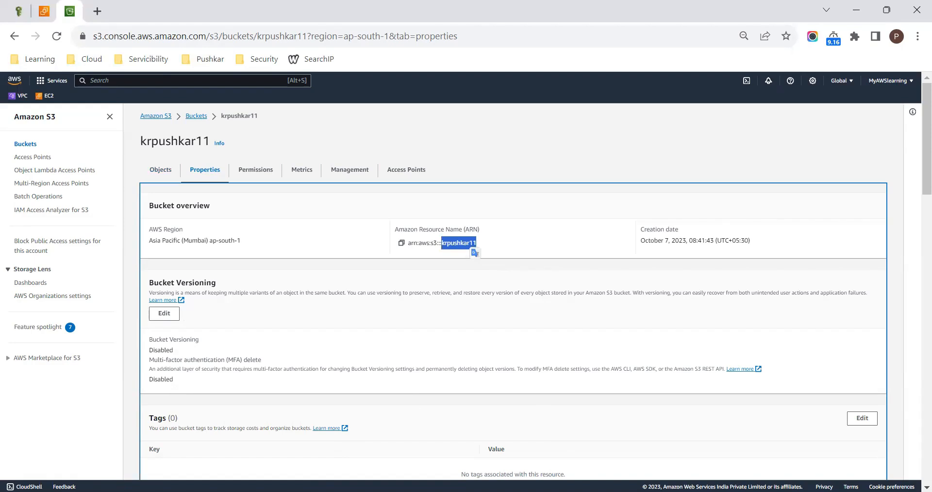
- Return to the MobaXterm terminal and replace the placeholder mentions3bucketnamehere in the s3fs command with krpushkar11
key(alt+Tab)
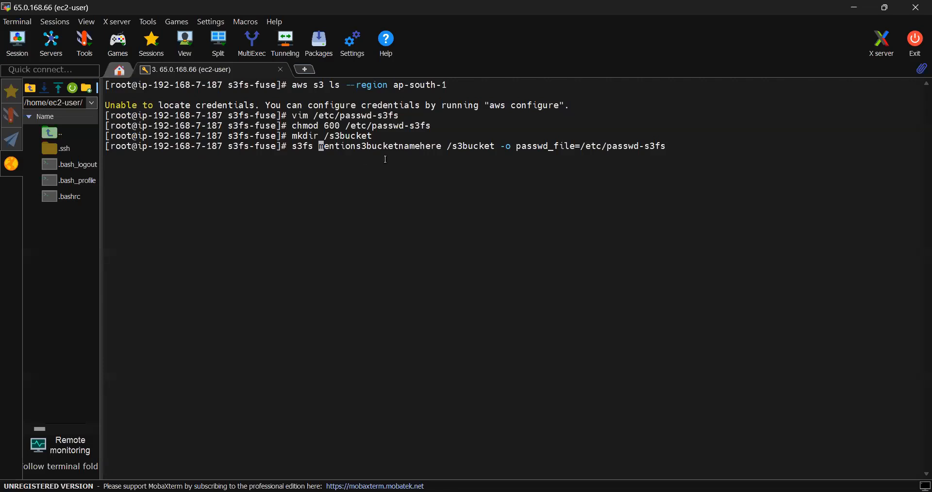
key(Delete)
key(Delete)
key(Delete)
key(Delete)
key(Delete)
key(Delete)
key(Delete)
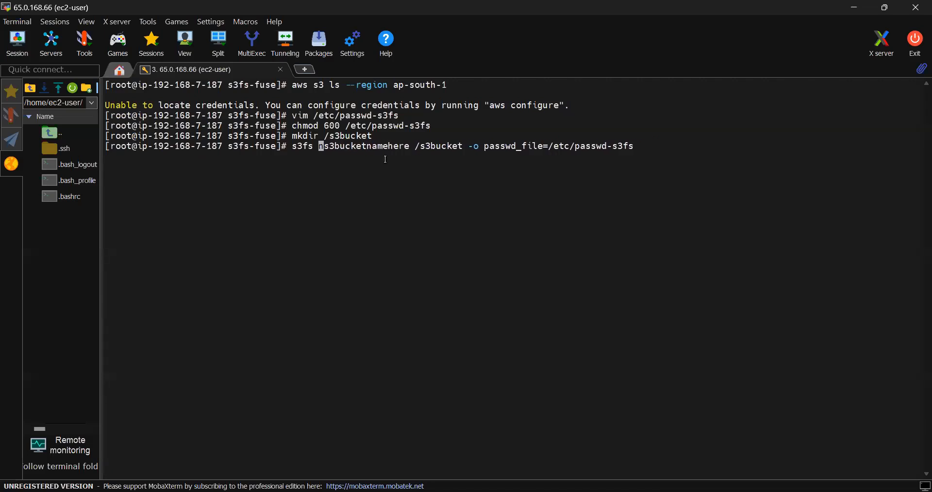
key(Delete)
key(Delete)
key(Delete)
key(Delete)
key(Delete)
key(Delete)
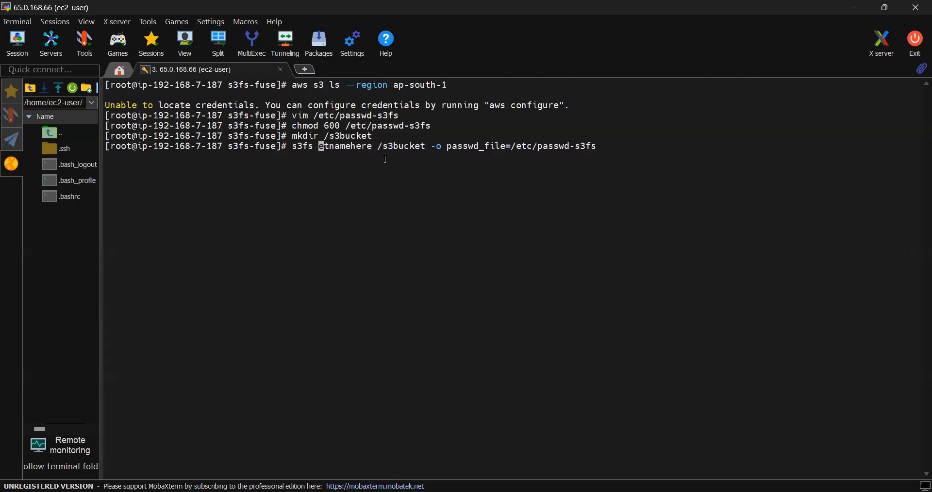
key(Delete)
key(Delete)
key(Delete)
key(Delete)
key(Delete)
key(Delete)
key(Delete)
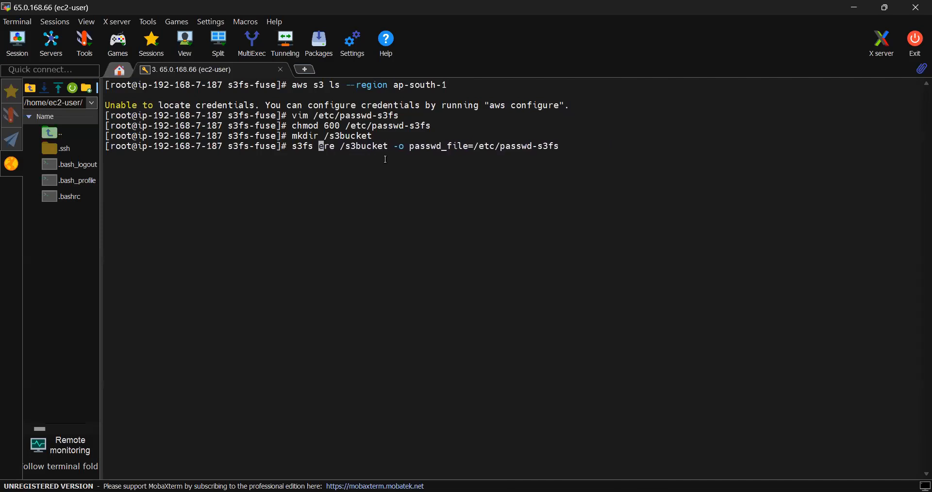
key(Delete)
key(Delete)
key(Delete)
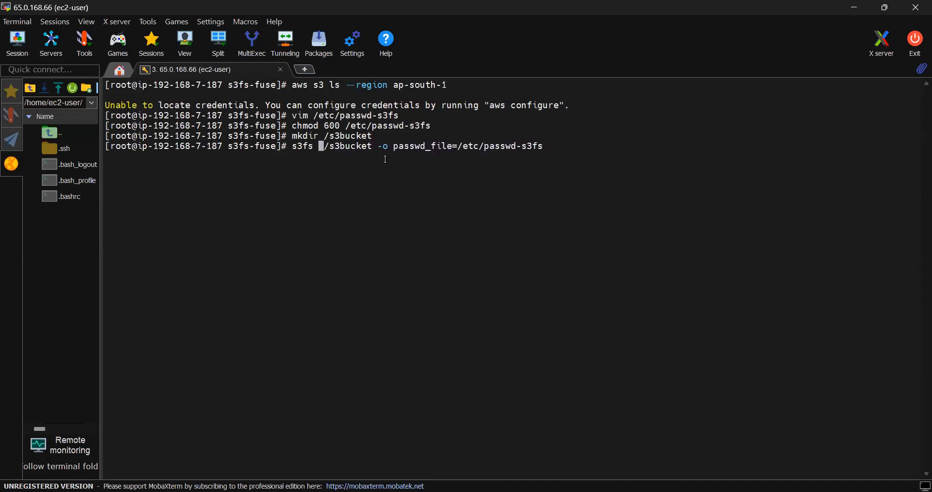
right_click(385, 159)
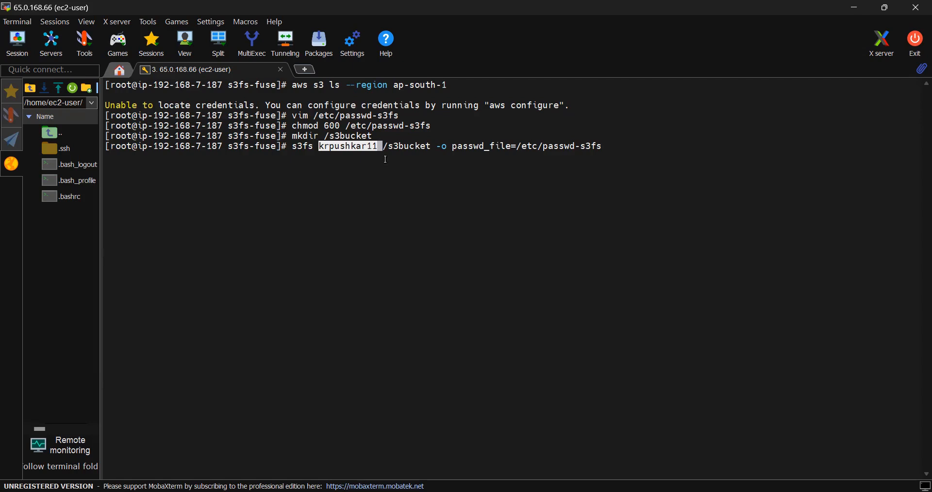
- Review the bucket name, mount directory and passwd_file argument in the pending s3fs command
key(Left)
key(Left)
key(Left)
key(Left)
key(Left)
key(Left)
key(Left)
key(Left)
key(Left)
key(Left)
key(Left)
key(Left)
key(Left)
key(Left)
key(Left)
key(Left)
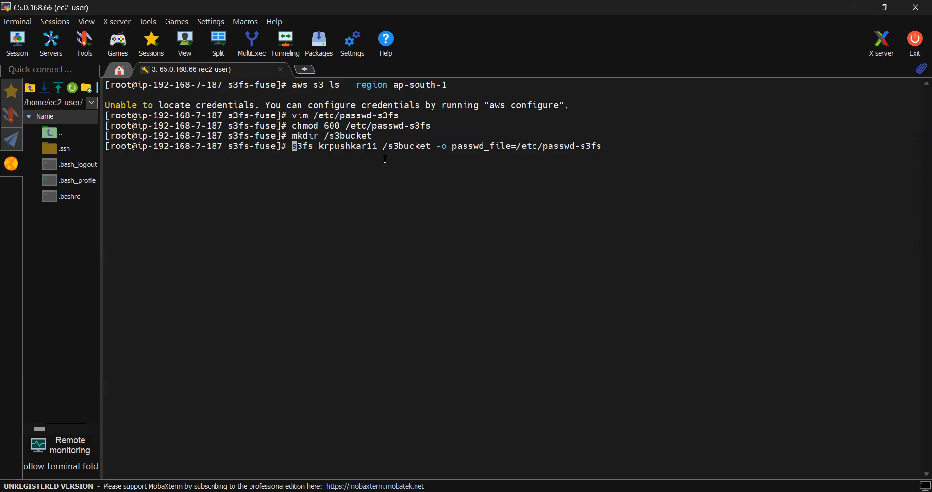
key(Right)
key(Right)
key(Right)
key(Right)
key(Right)
key(Right)
key(Right)
key(Right)
key(Right)
key(Right)
key(Right)
key(Right)
key(Right)
key(Right)
drag(545, 147, 598, 148)
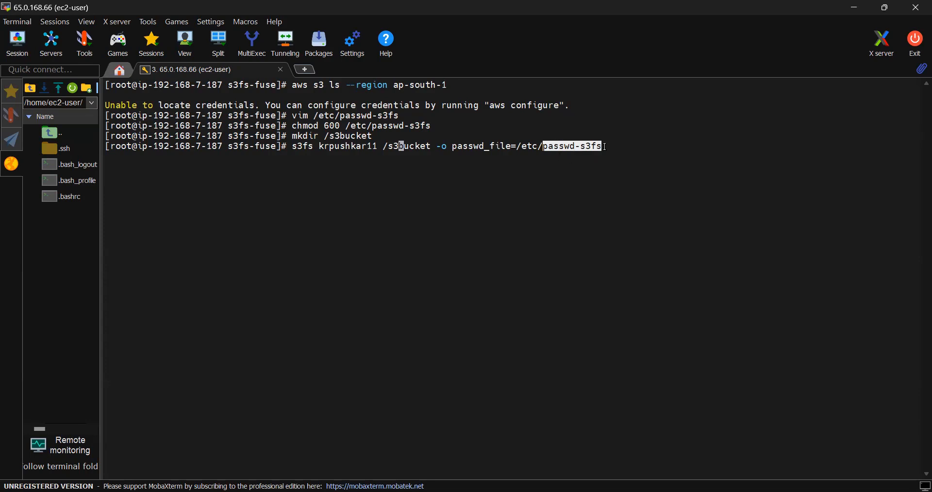
click(592, 134)
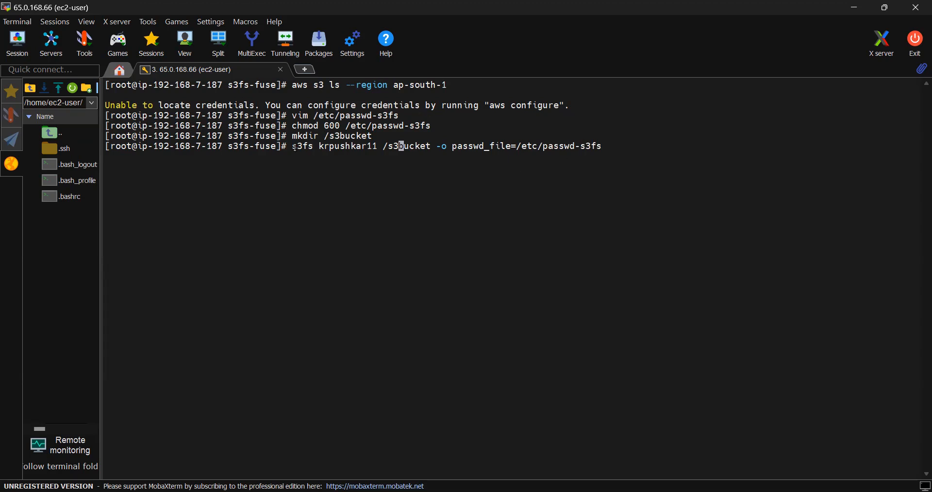
- Copy the complete s3fs command and clear it from the prompt
drag(296, 147, 600, 148)
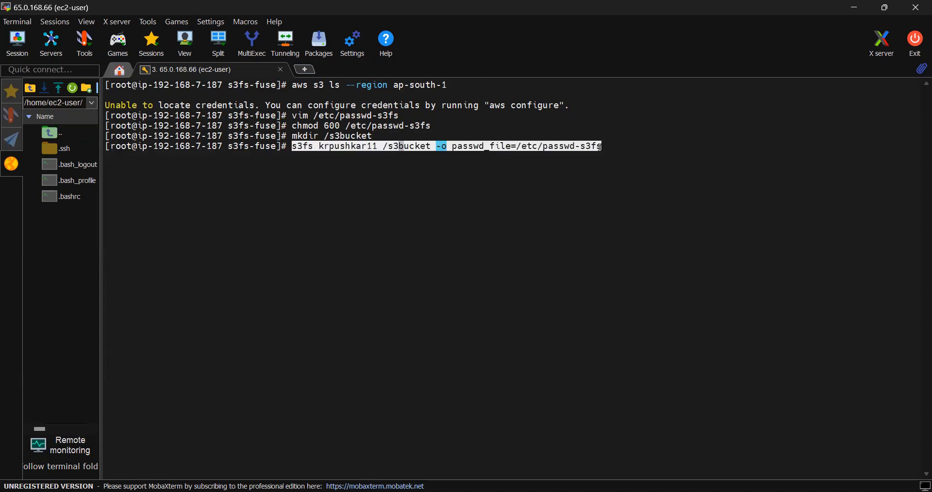
click(613, 231)
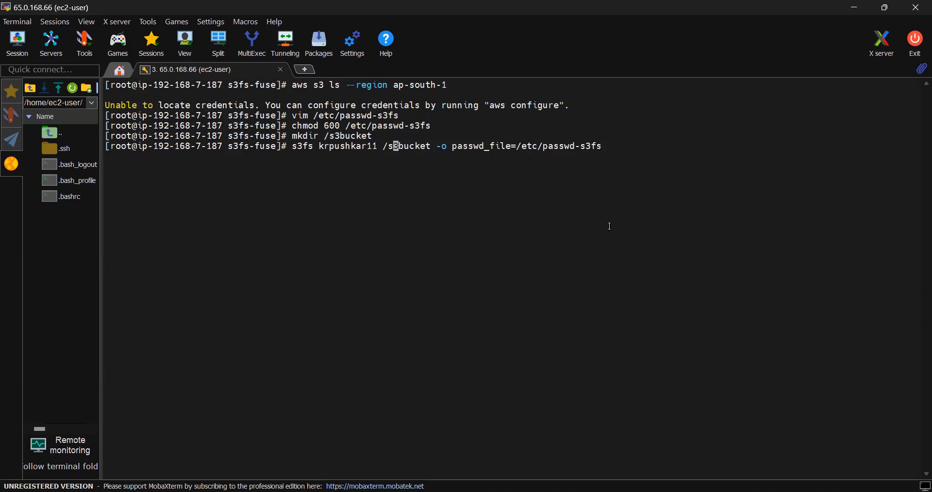
key(Delete)
key(Delete)
key(Delete)
key(Delete)
key(Delete)
key(Delete)
key(Delete)
key(Delete)
key(Delete)
key(Delete)
key(Delete)
key(Delete)
key(Delete)
key(Delete)
key(Delete)
key(Delete)
key(Delete)
key(Delete)
key(Delete)
key(Delete)
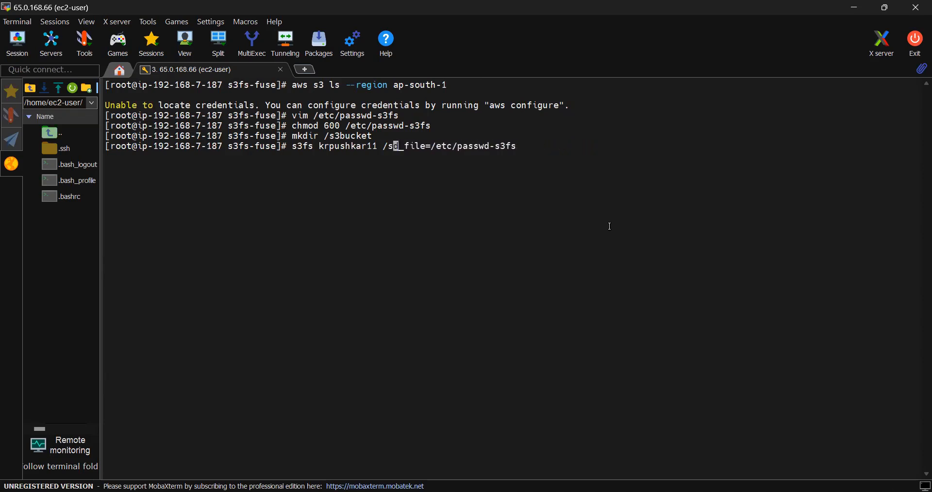
key(Delete)
key(Delete)
key(Delete)
key(BackSpace)
key(BackSpace)
key(BackSpace)
key(BackSpace)
key(BackSpace)
key(BackSpace)
key(BackSpace)
key(BackSpace)
key(BackSpace)
key(BackSpace)
key(BackSpace)
key(BackSpace)
key(BackSpace)
key(BackSpace)
key(BackSpace)
key(BackSpace)
key(BackSpace)
key(BackSpace)
key(BackSpace)
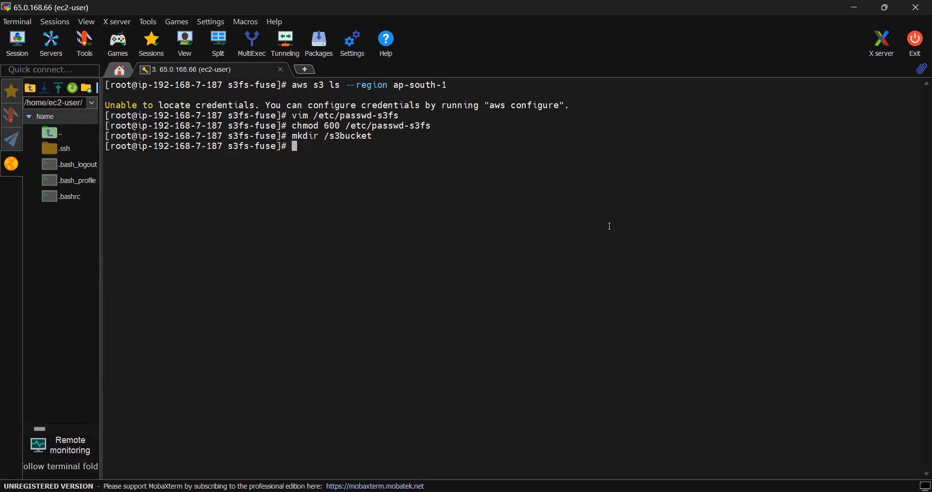
- Run df -Th to list the filesystems before mounting the bucket
text(df -TH)
key(BackSpace)
text(h)
key(Return)
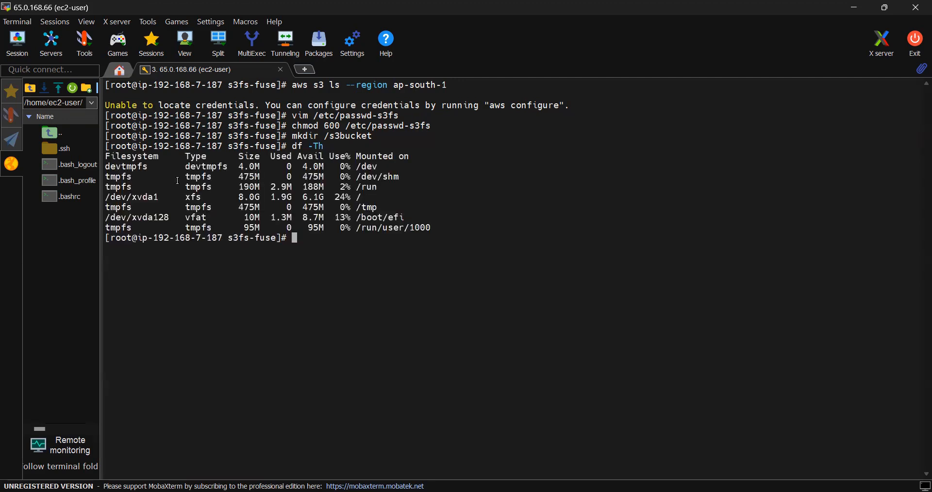
- Run s3fs krpushkar11 /s3bucket -o passwd_file=/etc/passwd-s3fs to mount the bucket, and compare the filesystem lists by running df -Th again
right_click(314, 237)
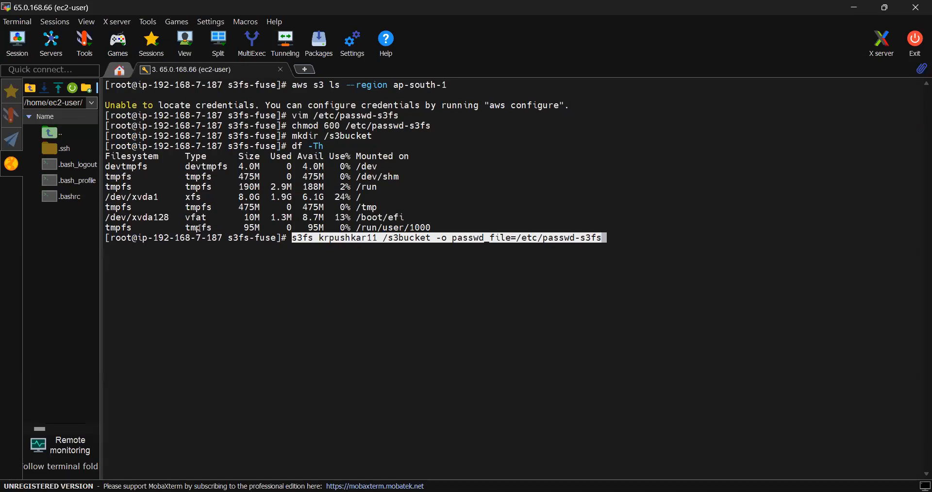
key(Return)
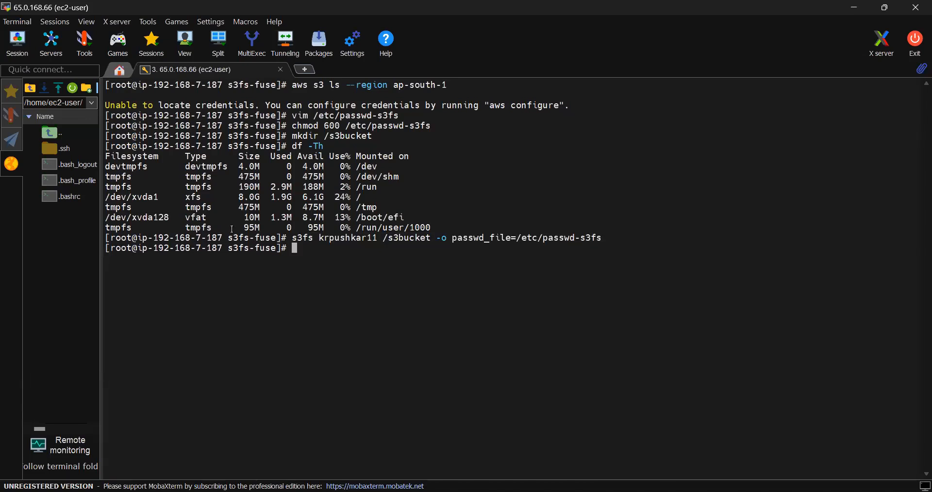
text(df -Th)
key(Return)
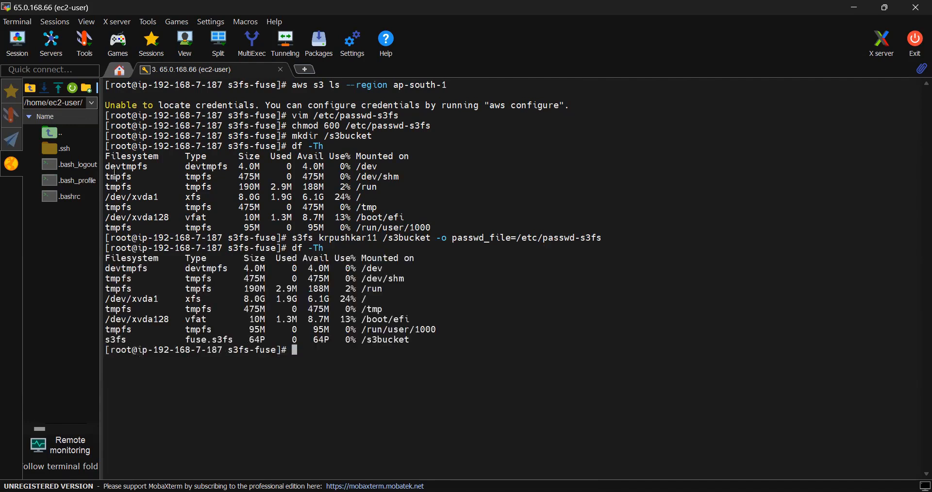
drag(107, 166, 239, 229)
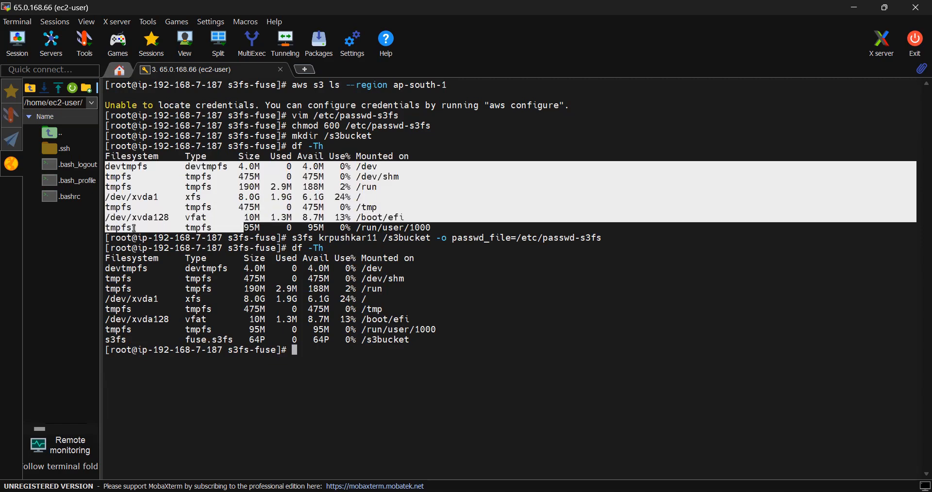
- Examine the s3fs entry in the filesystem list, and check the krpushkar11 bucket's object list in the S3 console
double_click(120, 340)
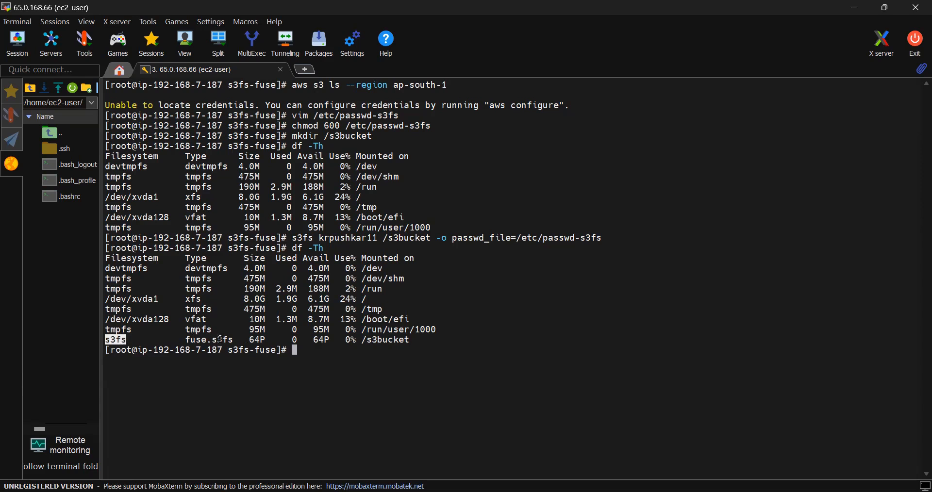
double_click(195, 343)
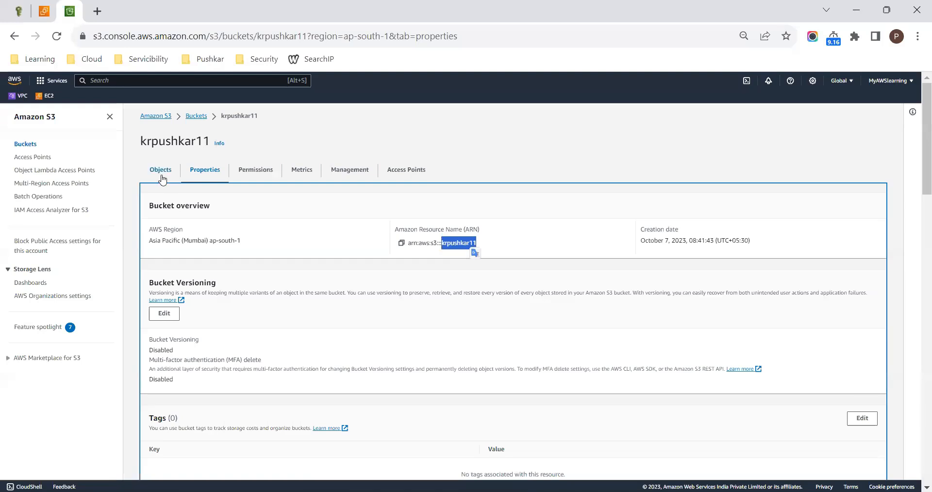
click(160, 172)
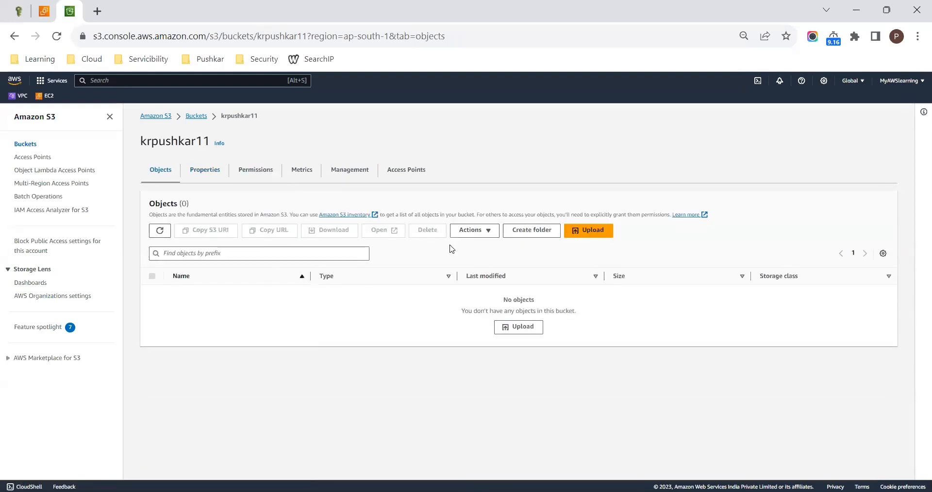
drag(466, 311, 579, 316)
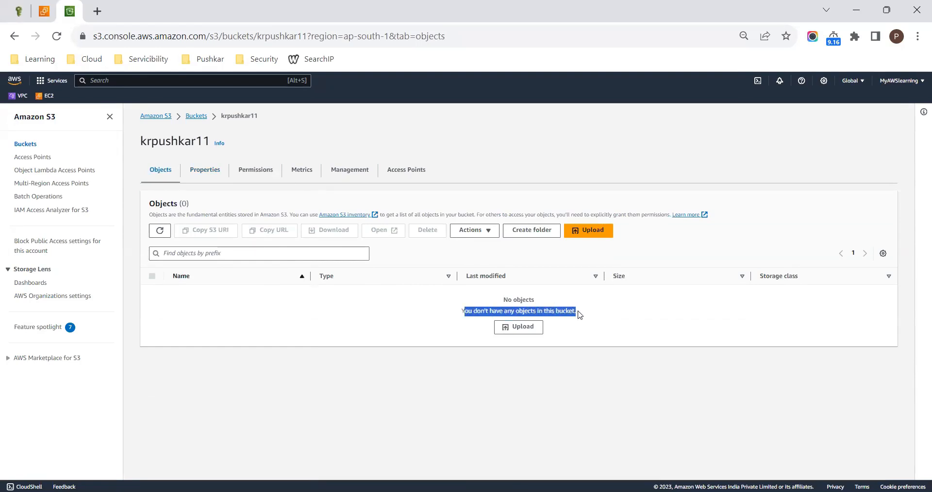
double_click(527, 313)
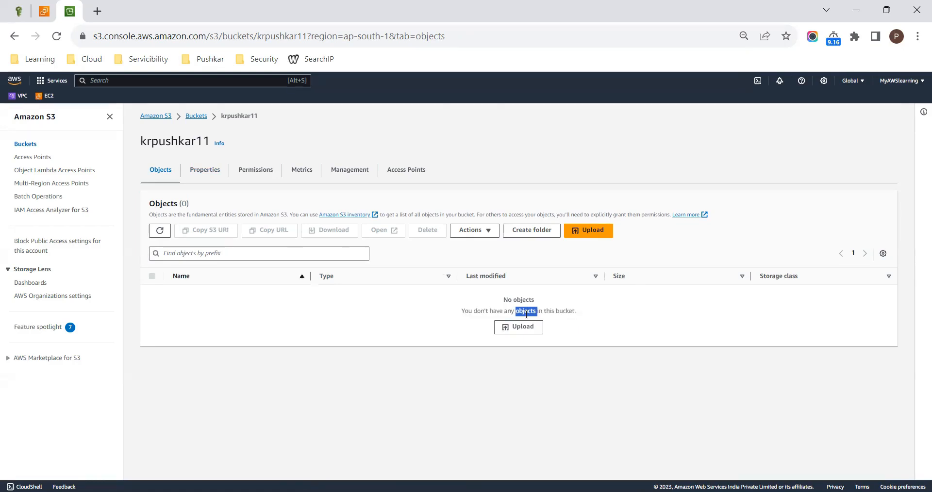
- Switch back to the terminal and start an echo command redirecting "this is my test file" into the mounted /s3bucket/ directory
key(alt+Tab)
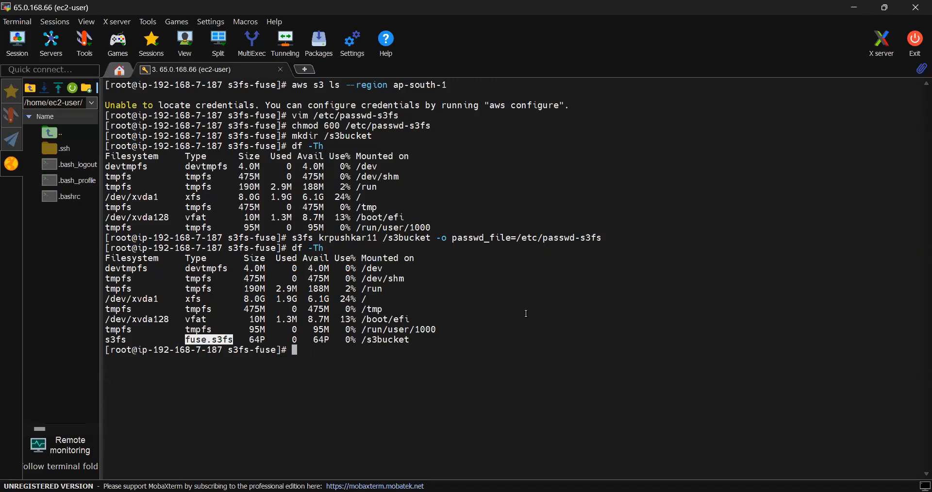
text(echo "this is my test file)
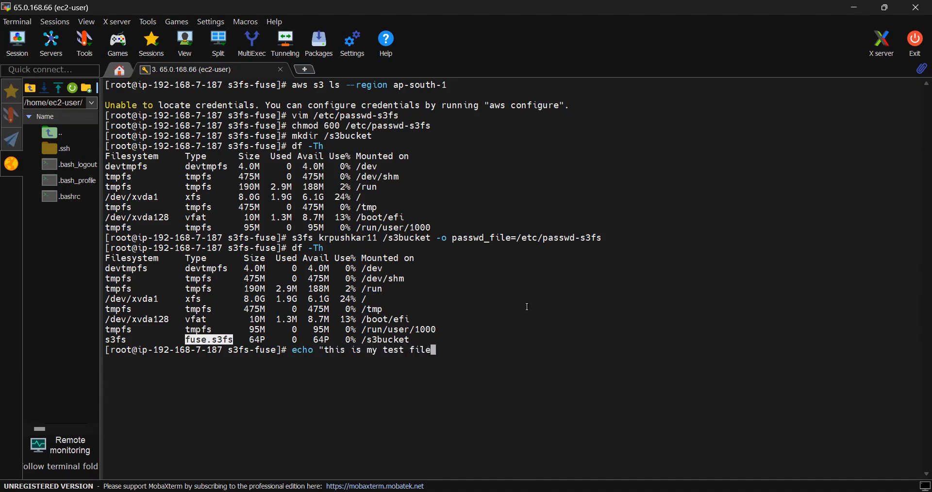
text(" > /s3bu)
key(Tab)
click(366, 340)
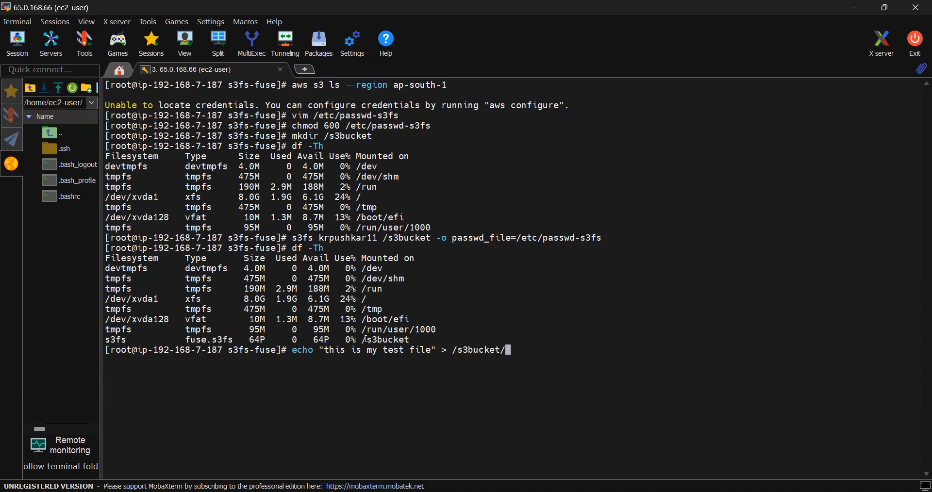
drag(366, 340, 408, 337)
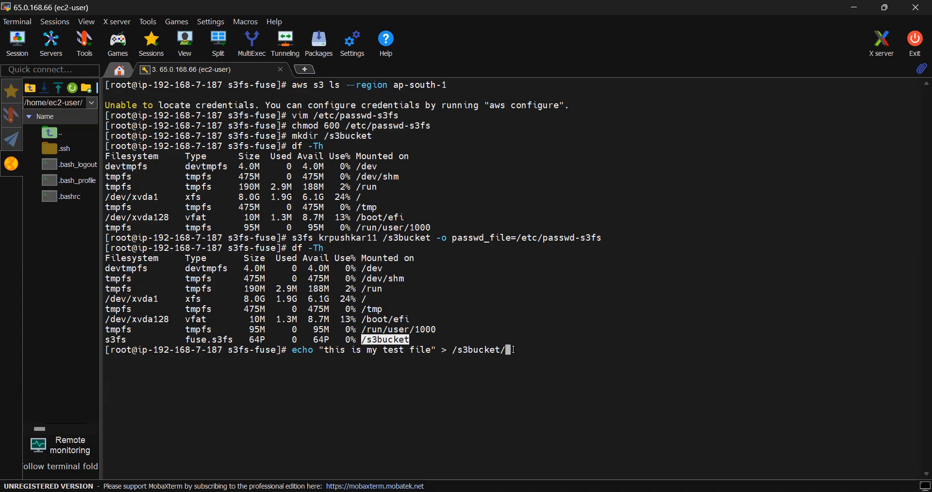
click(517, 350)
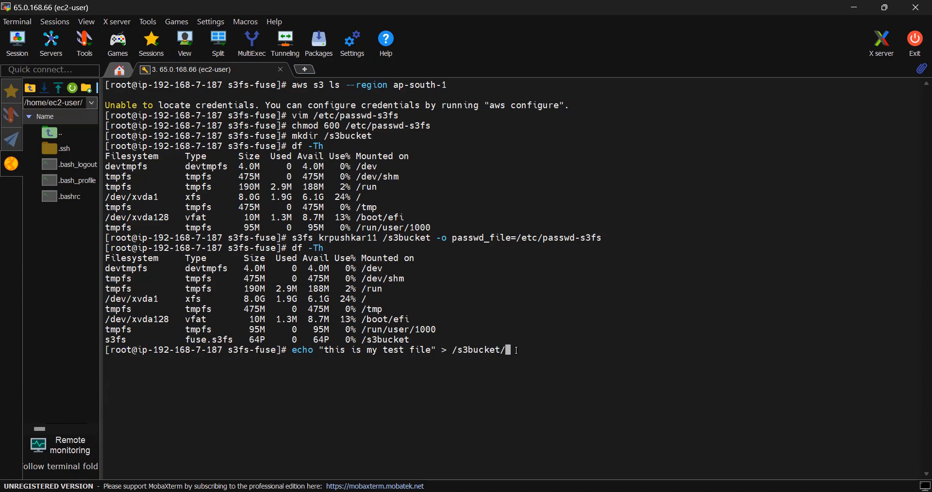
- Complete the redirect target as /s3bucket/abc.txt and run the echo command to write the test file
text(ac.txt)
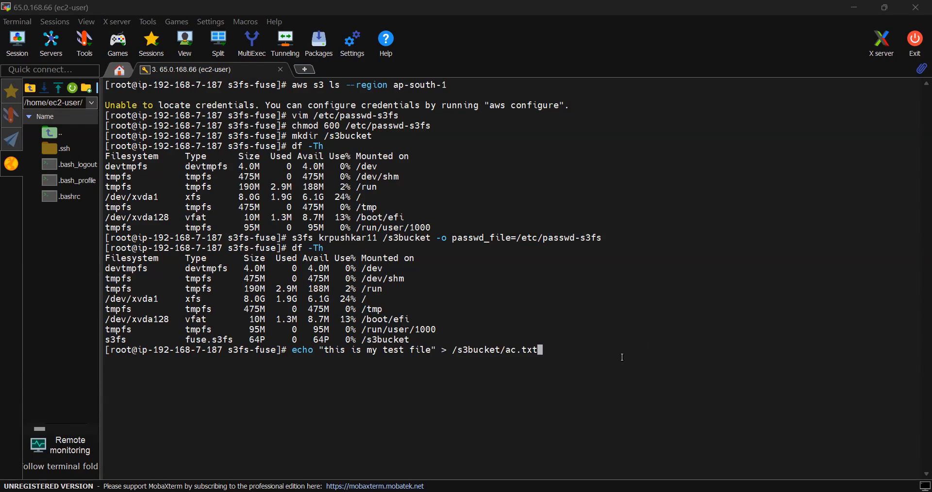
double_click(618, 357)
click(596, 349)
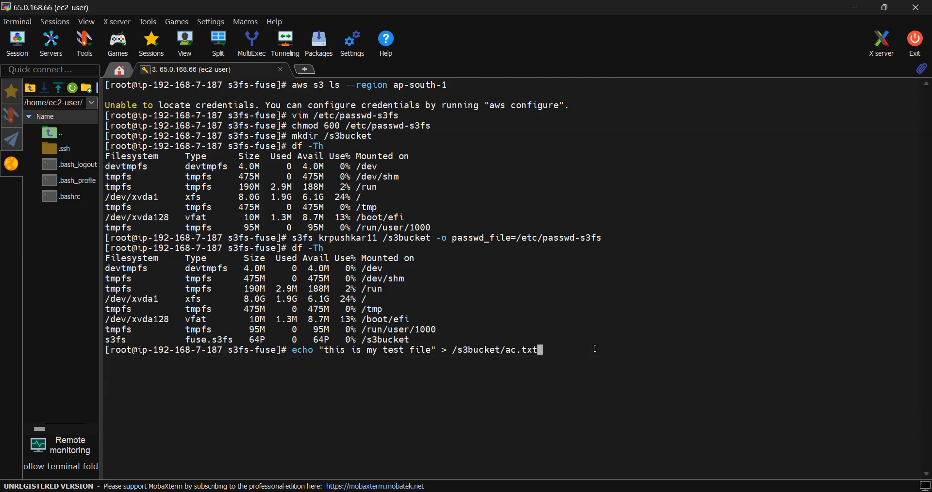
key(Left)
key(Left)
key(Left)
key(Left)
key(Left)
text(b)
key(Return)
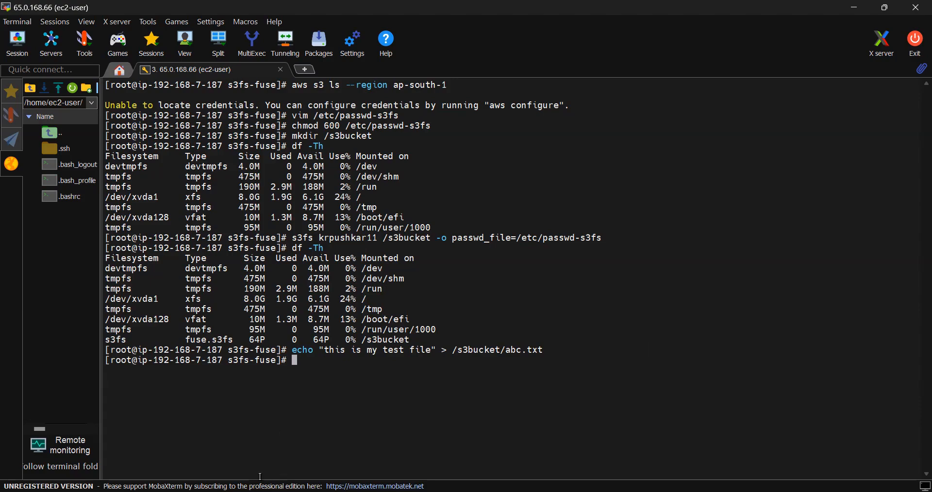
- Reload the krpushkar11 bucket page in the browser and examine the last modified time and storage class of abc.txt
key(alt+Tab)
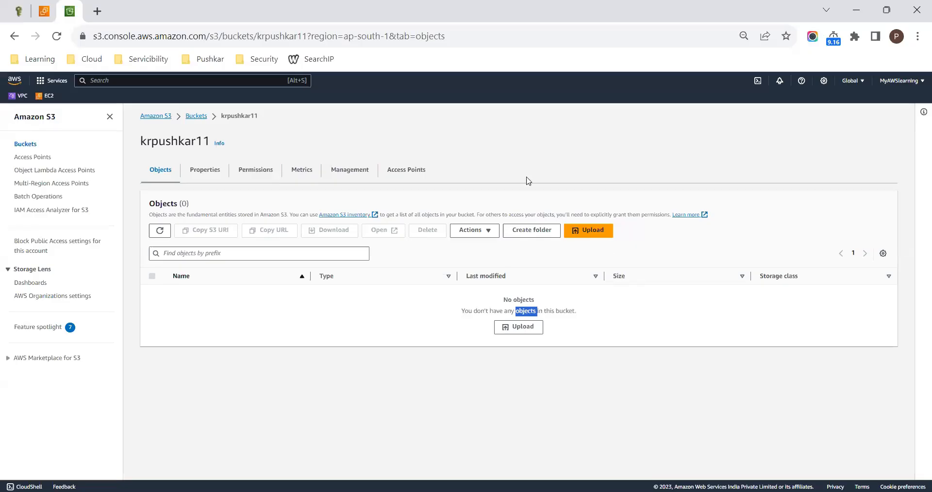
click(57, 36)
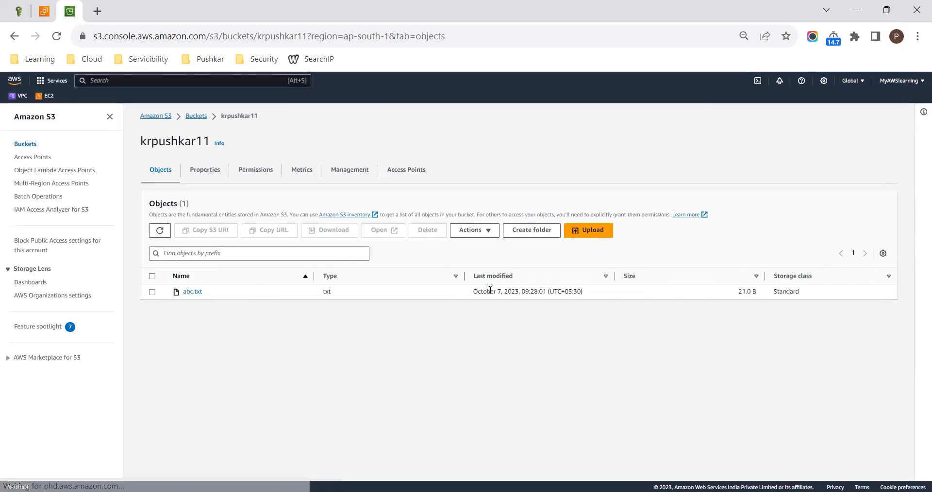
drag(488, 291, 556, 291)
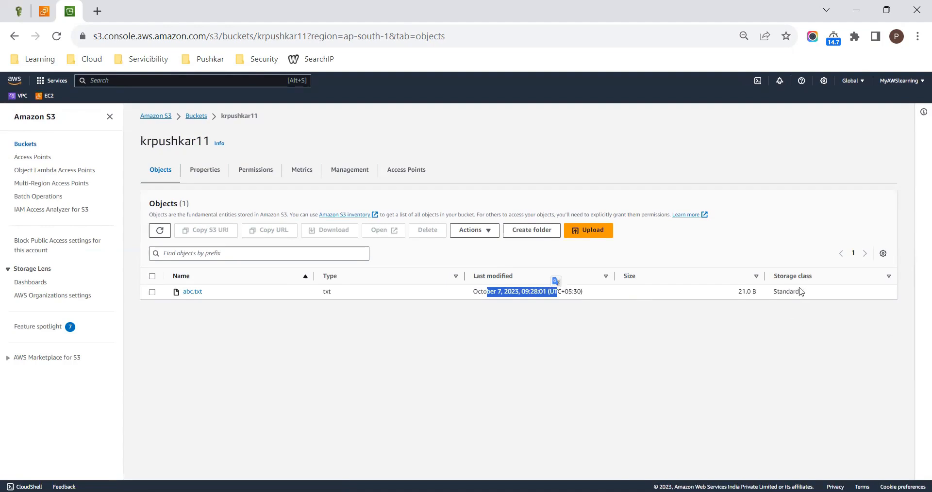
drag(801, 293, 767, 295)
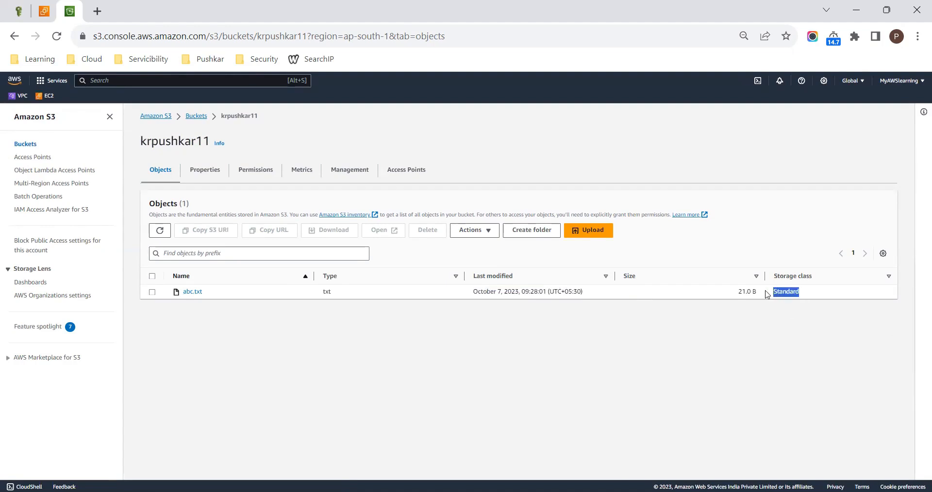
- Select abc.txt in the bucket and look through the actions available for it, including Edit storage class
click(153, 292)
click(476, 233)
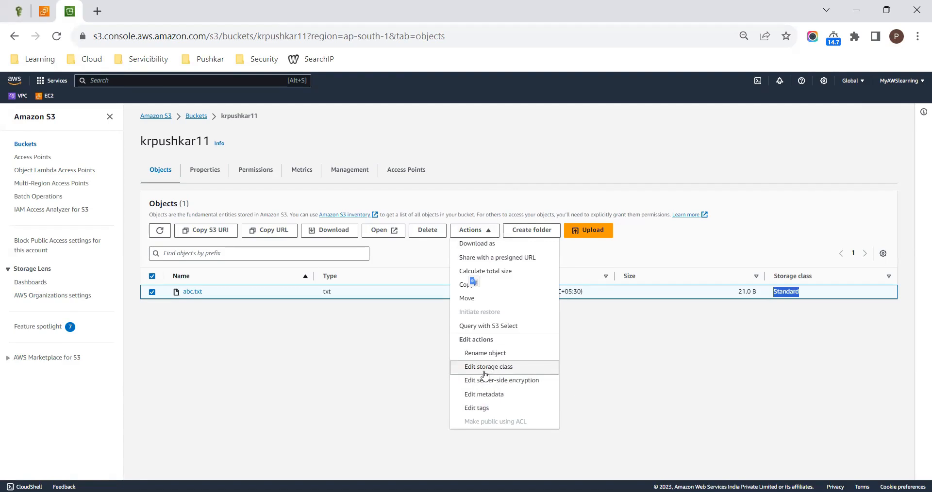
click(378, 361)
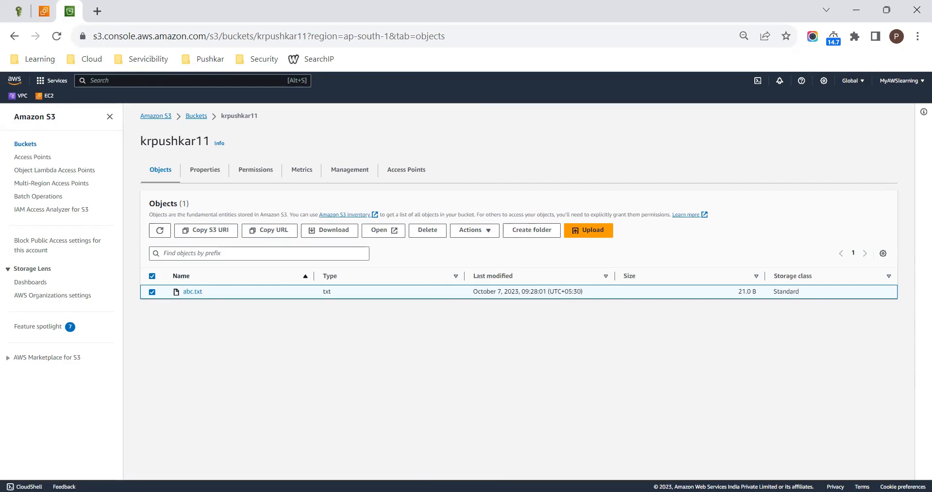
- Switch to the S3-1.png notes in Paint and add a text box about 385 × 108 px below item b), starting with "c)"
key(alt+Tab)
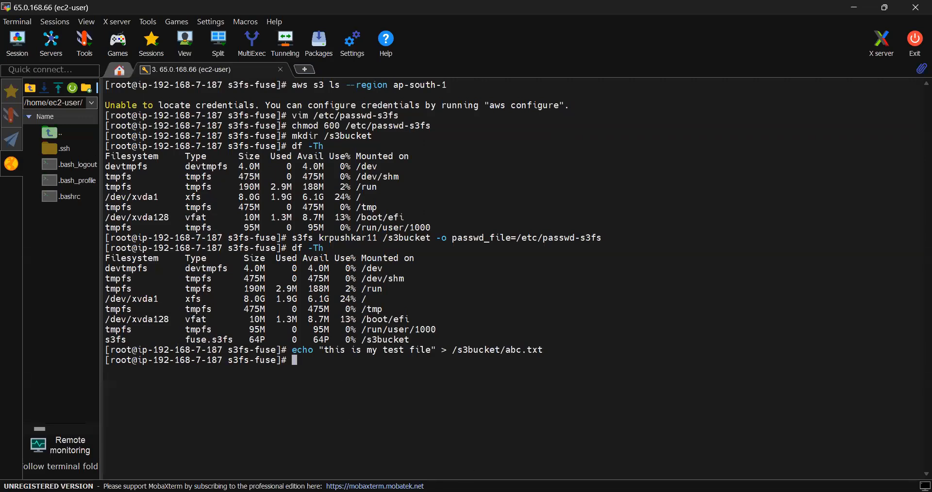
key(alt+Tab)
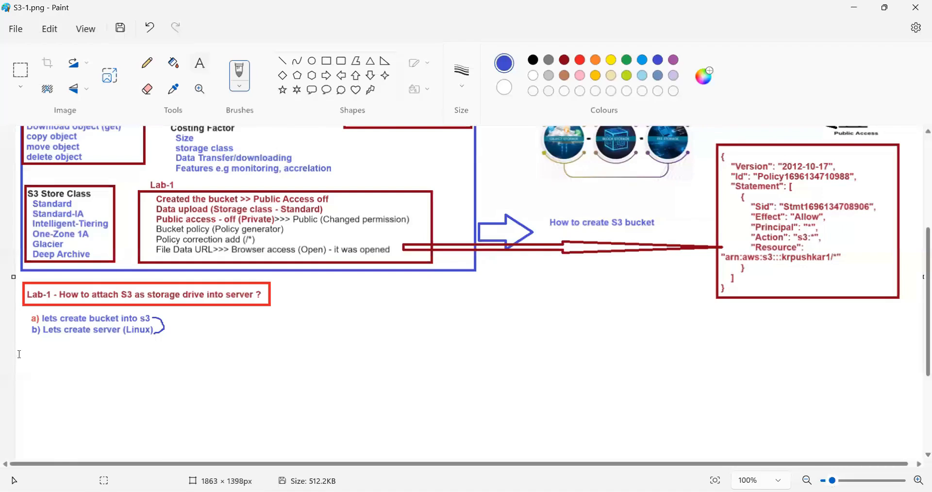
click(200, 64)
drag(27, 339, 214, 386)
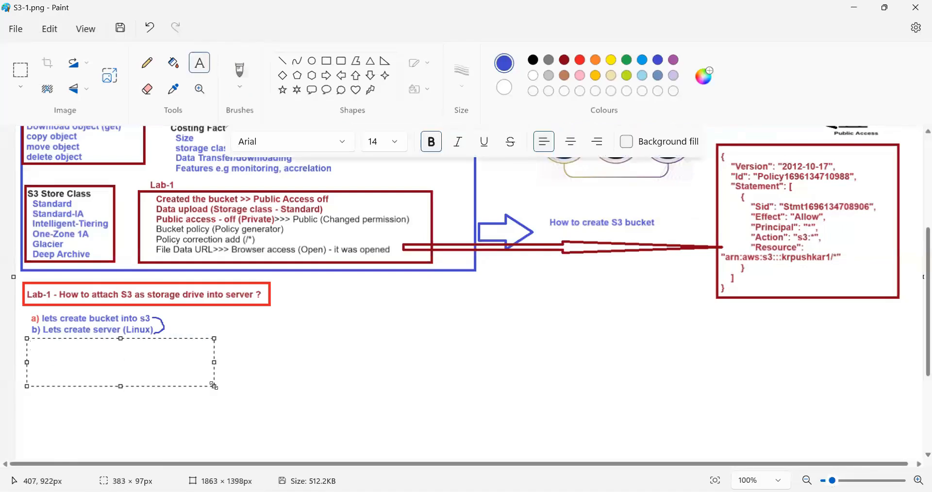
text(c))
drag(120, 338, 118, 335)
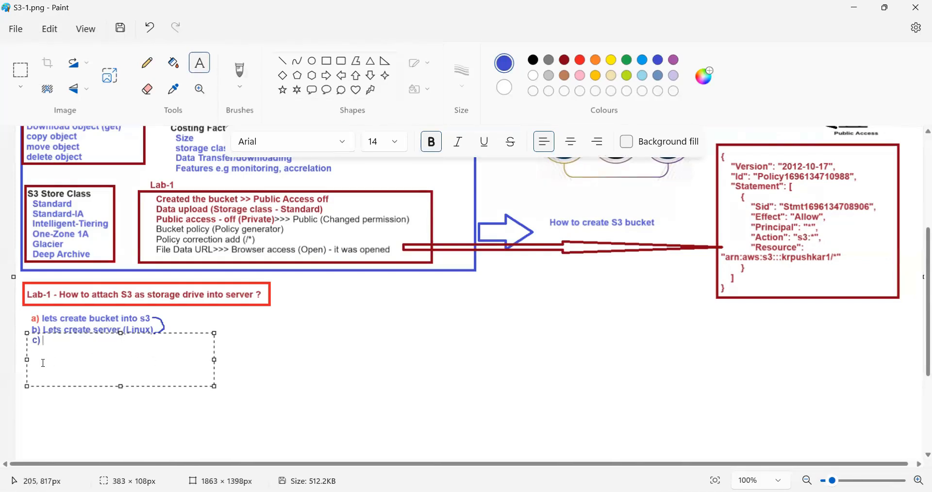
drag(27, 359, 27, 360)
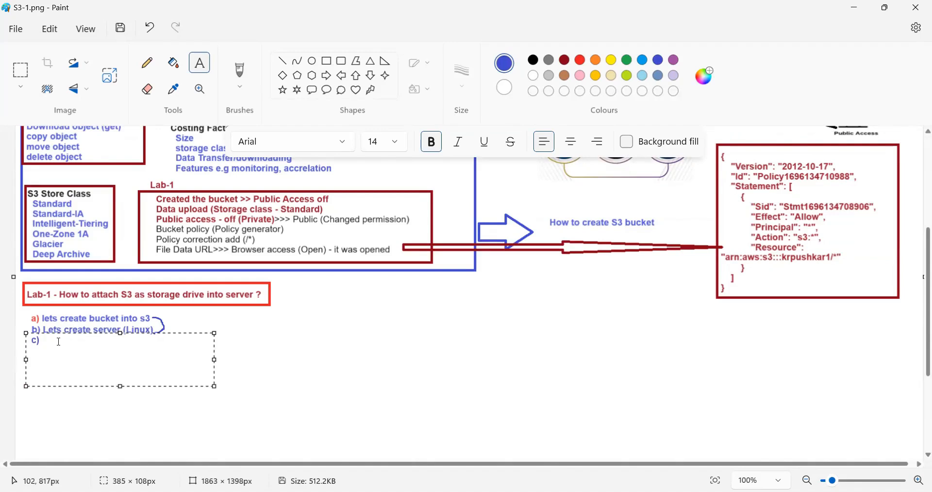
- Complete item c) of the lab notes as "using s3fuse & setup - s3bucket mount" and commit the text
text(using s3fuse & setup - s3bucket)
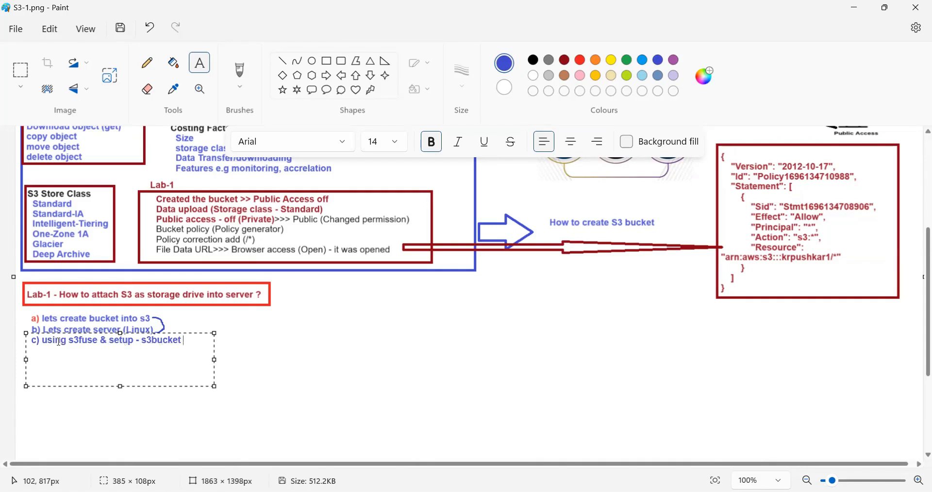
text( attach)
key(BackSpace)
key(BackSpace)
key(BackSpace)
key(BackSpace)
key(BackSpace)
key(BackSpace)
text(mount)
click(294, 347)
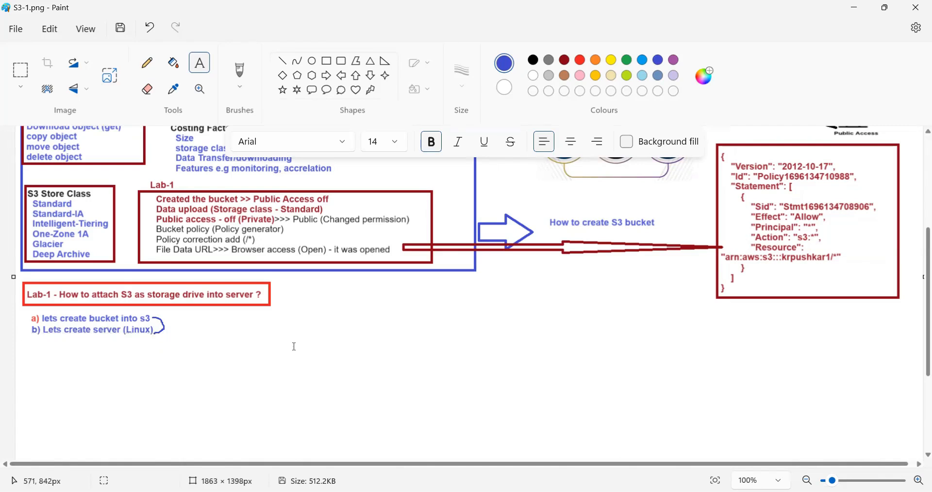
click(293, 347)
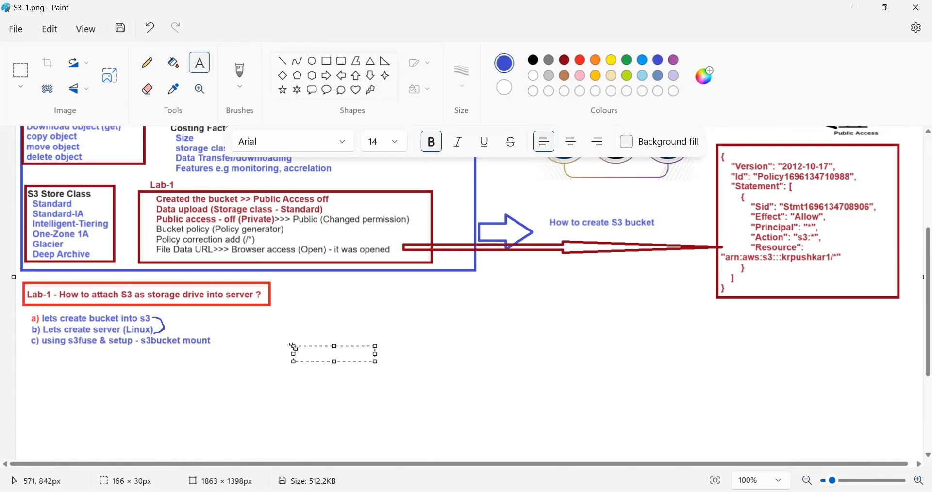
click(330, 323)
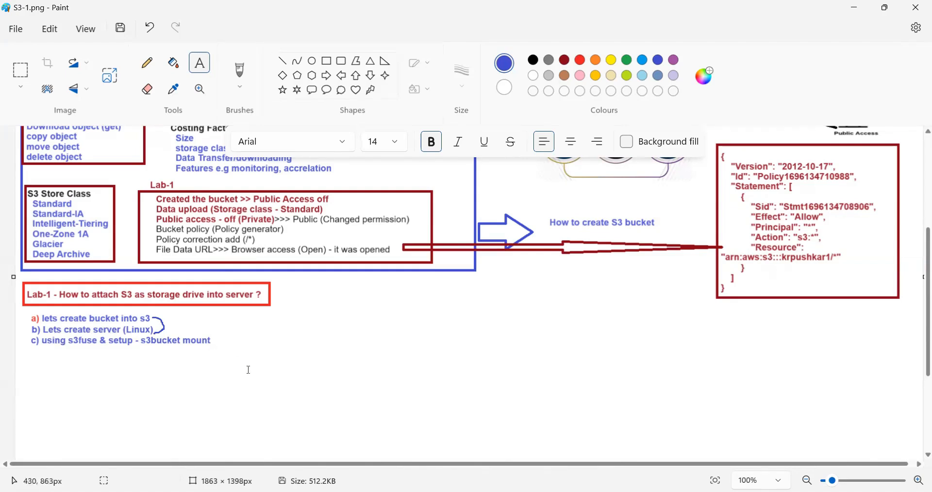
drag(253, 370, 336, 385)
click(339, 345)
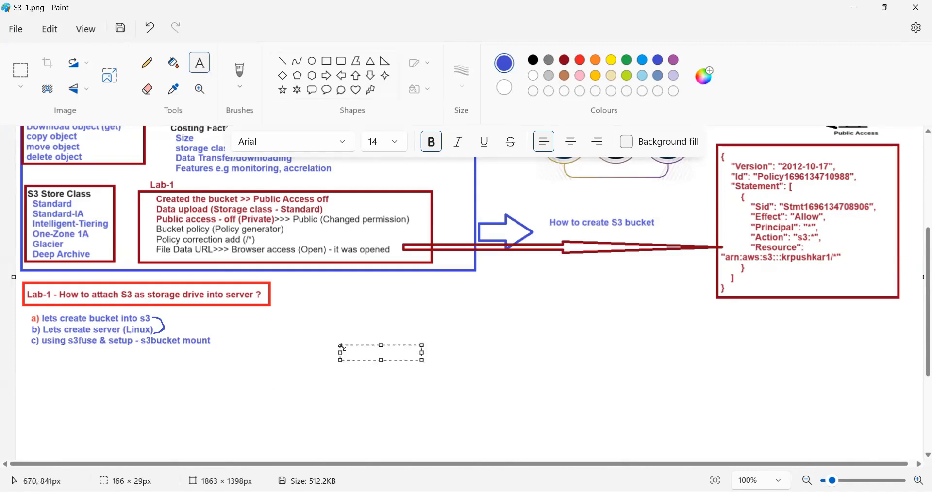
click(199, 64)
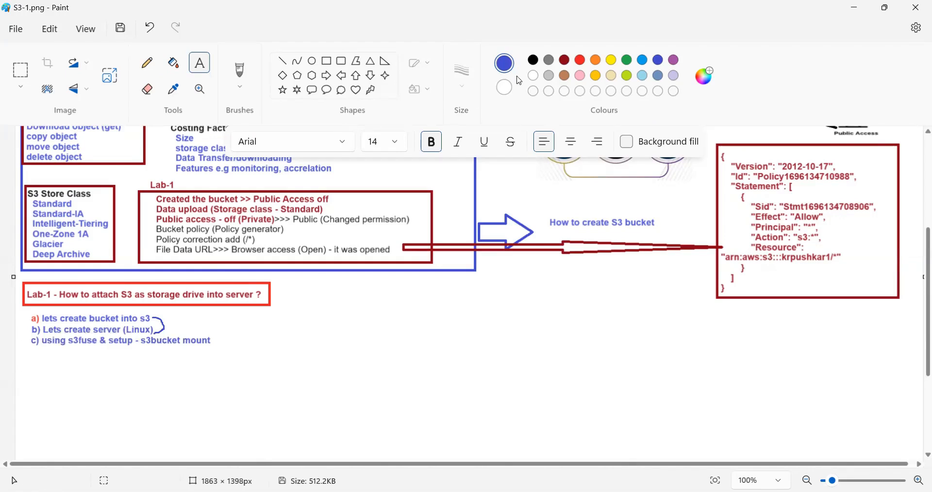
- Add a dark red text box about 550 × 47 px beside the boxed Lab-1 heading
click(565, 60)
drag(450, 311, 575, 307)
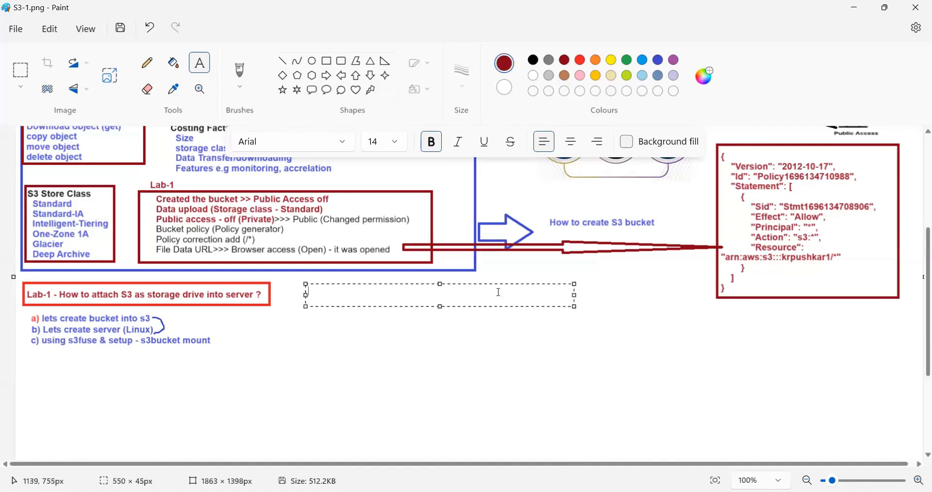
drag(439, 284, 439, 281)
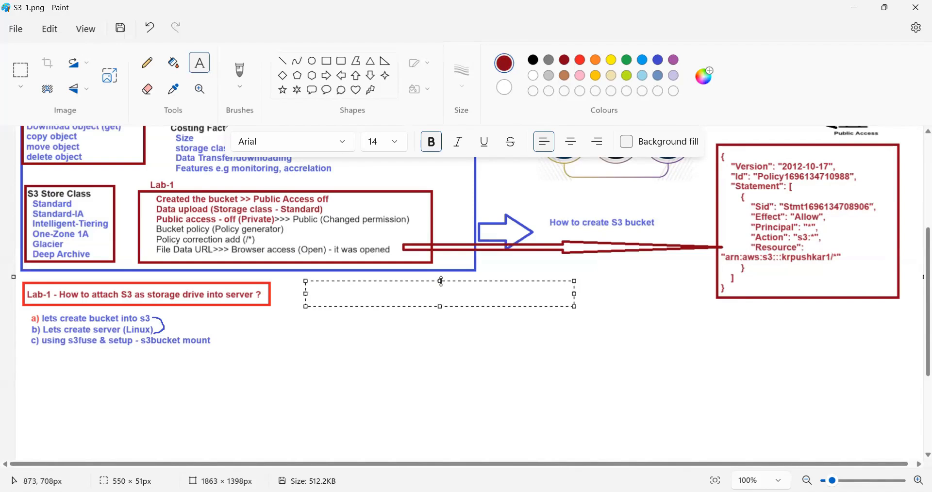
drag(442, 282, 441, 283)
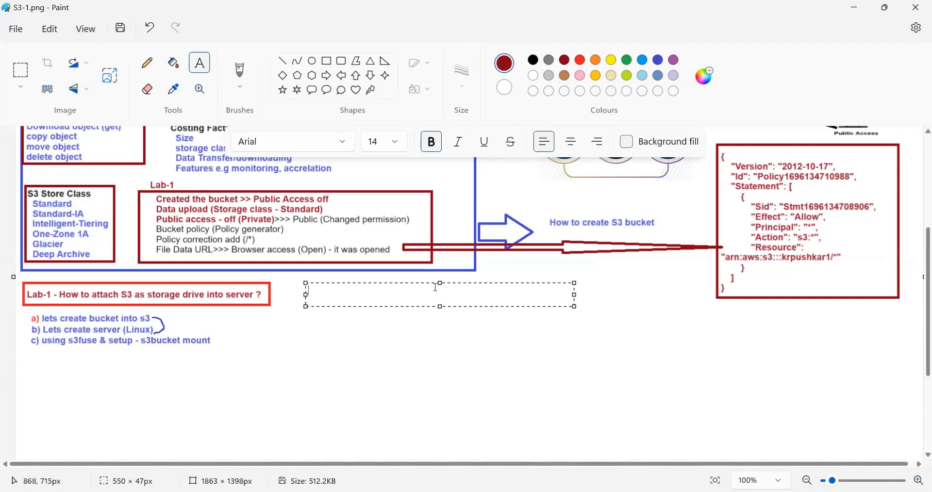
- Enter the heading "Lab2- How to access s3 bucket from windows client ?" in the text box and commit it
text(Lab2- How to access )
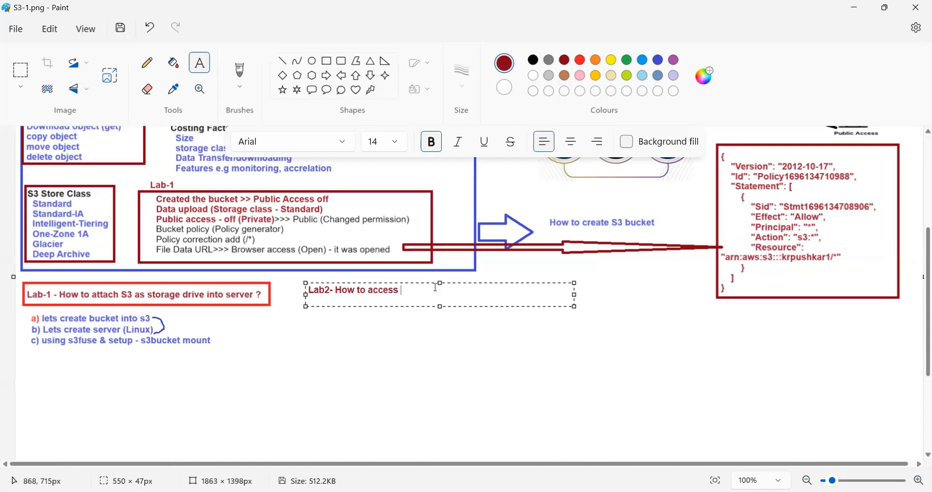
text(s3 bucket from windows )
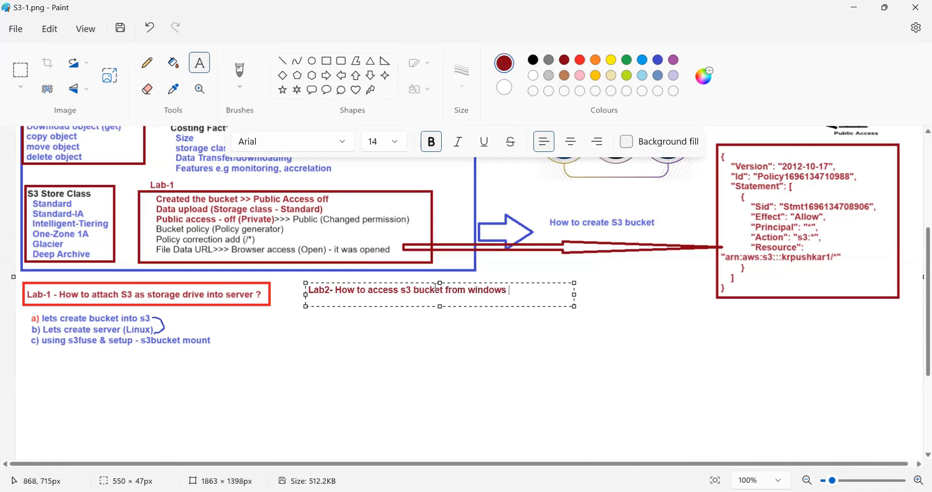
text(server)
key(BackSpace)
key(BackSpace)
key(BackSpace)
key(BackSpace)
key(BackSpace)
key(BackSpace)
text(client)
key(BackSpace)
text(?)
click(459, 341)
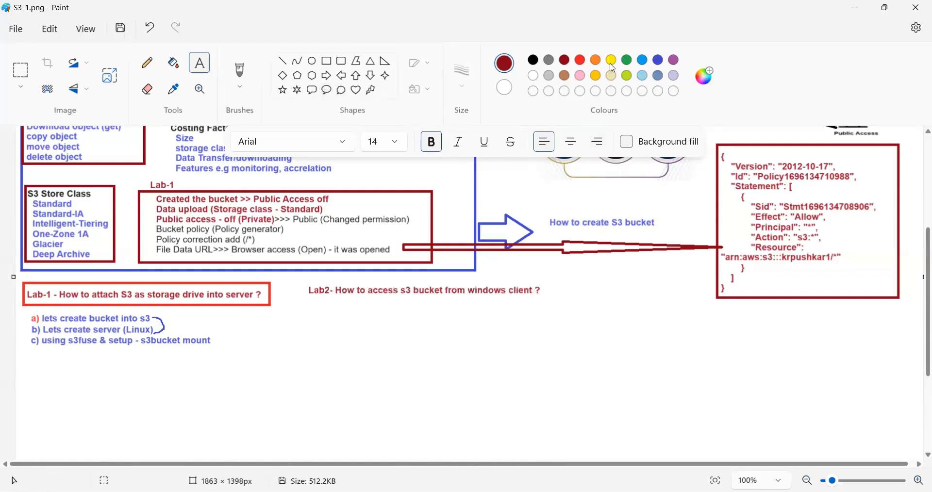
- Draw a red rectangle outline around the Lab2 heading
click(328, 66)
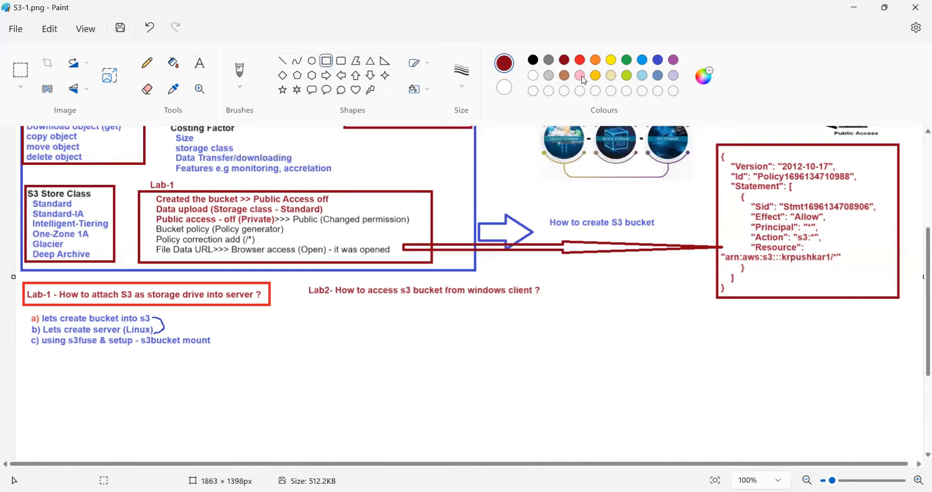
click(580, 61)
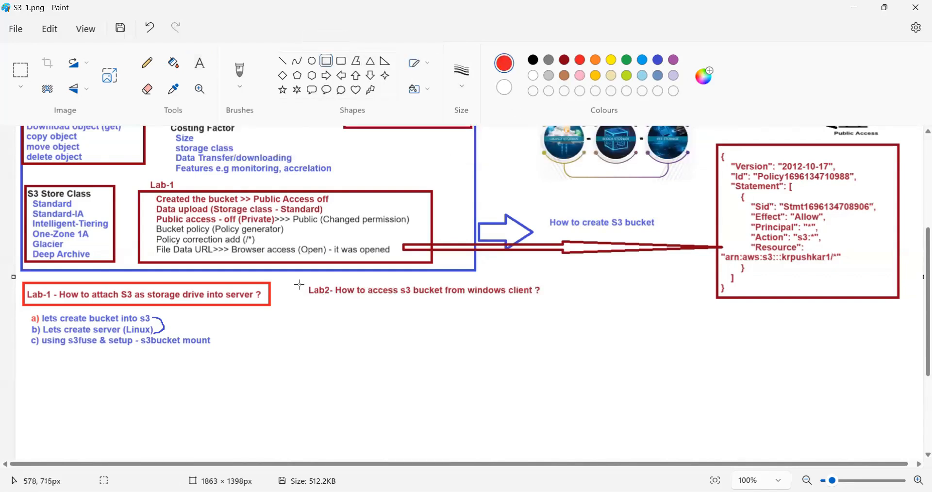
drag(301, 281, 325, 285)
drag(430, 295, 544, 303)
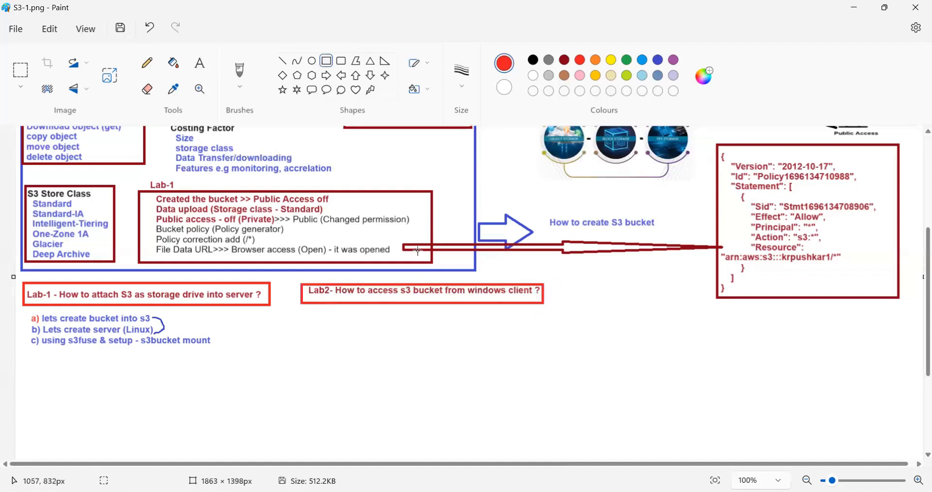
- Add an indigo text box about 516 × 91 px below the Lab2 heading, reading "a) s3browser install in windows"
click(199, 66)
drag(304, 312, 558, 358)
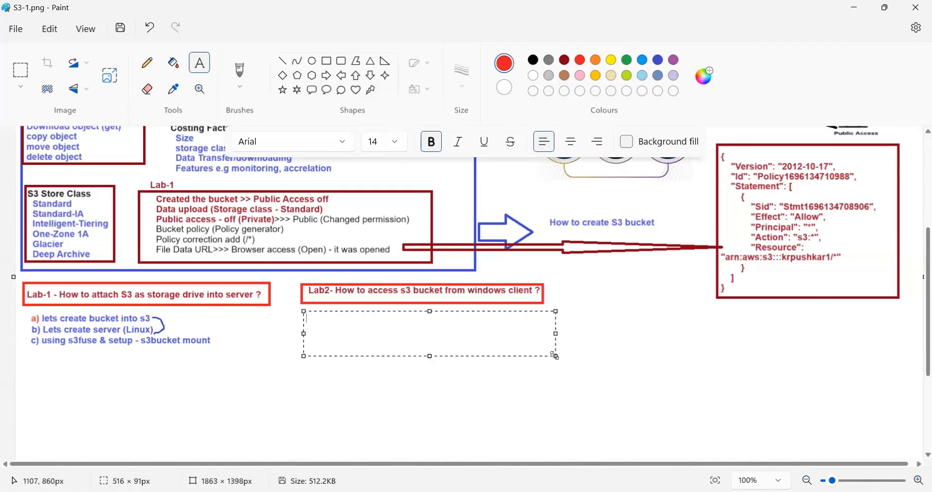
click(659, 62)
text(a) )
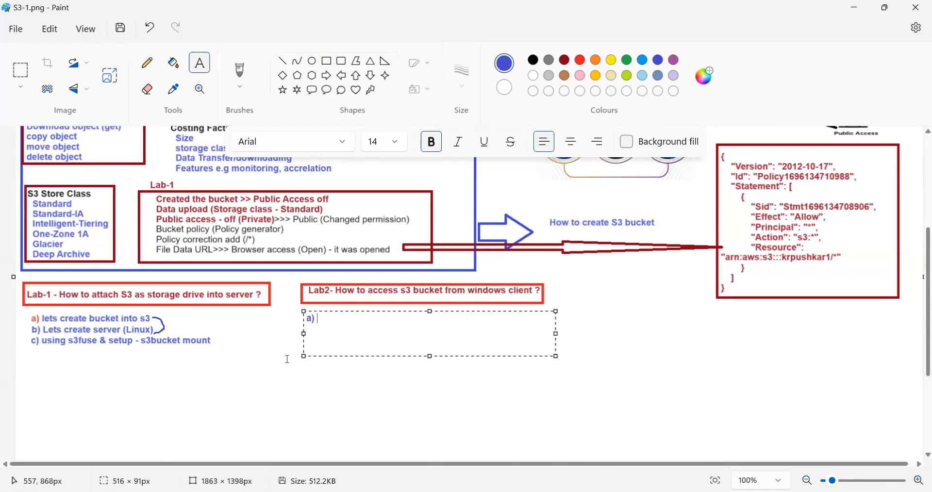
text(s3browser install in windows)
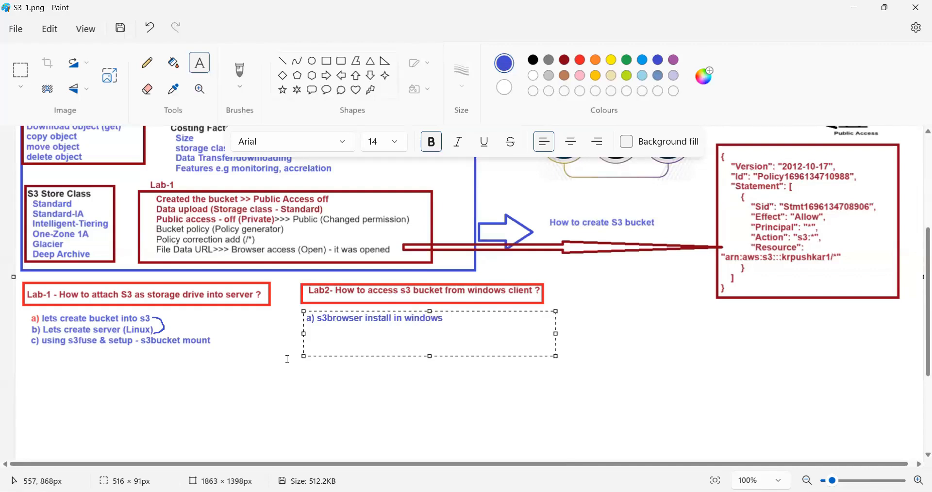
- Switch to the web browser, search for "s3 browser" in a new tab and open the s3browser.com site
key(alt+Tab)
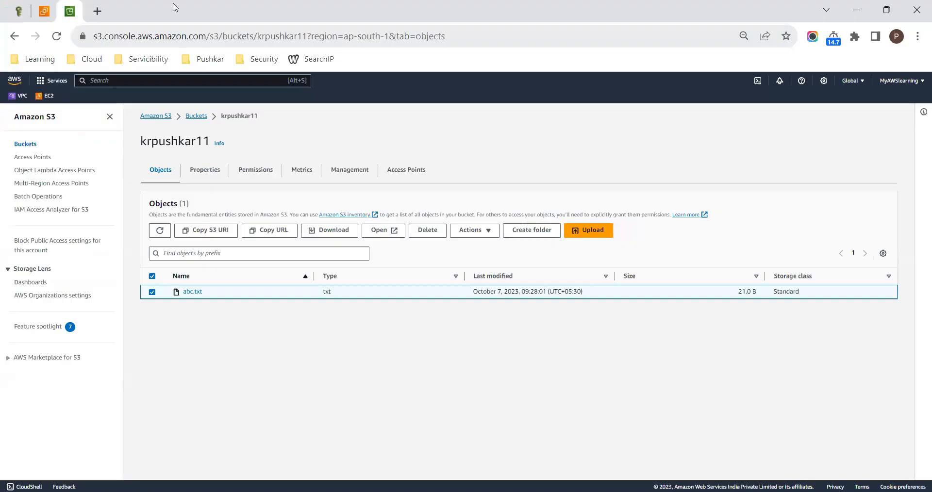
click(93, 10)
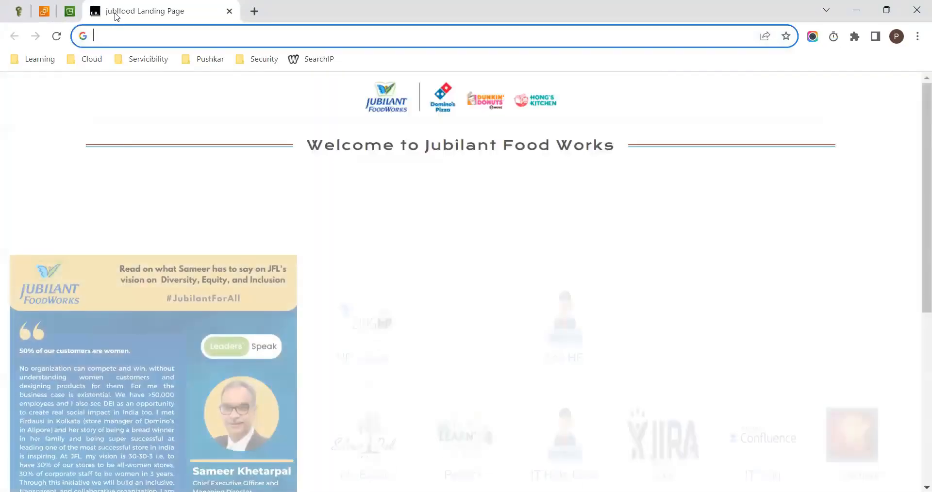
text(s3browser)
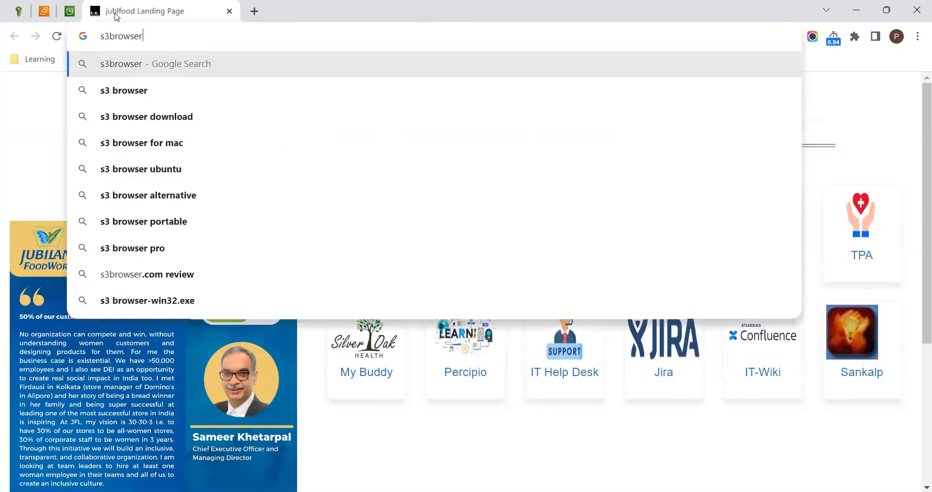
click(115, 90)
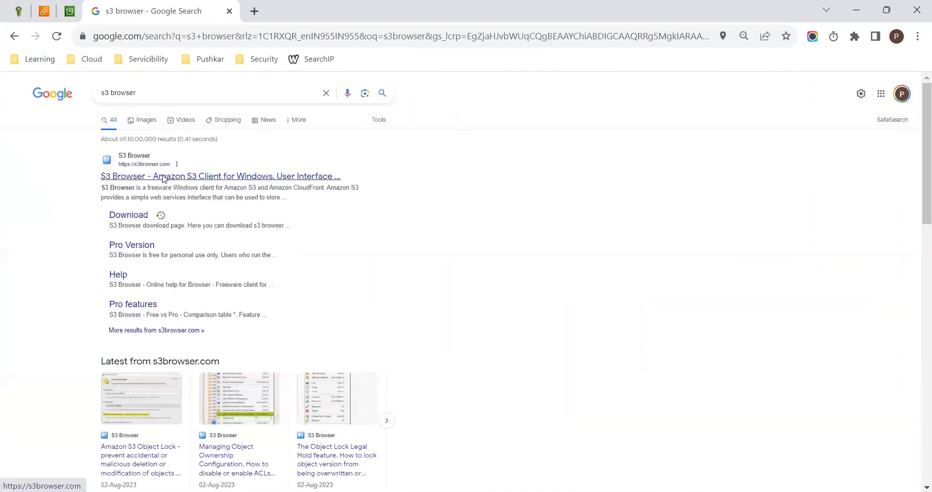
click(163, 179)
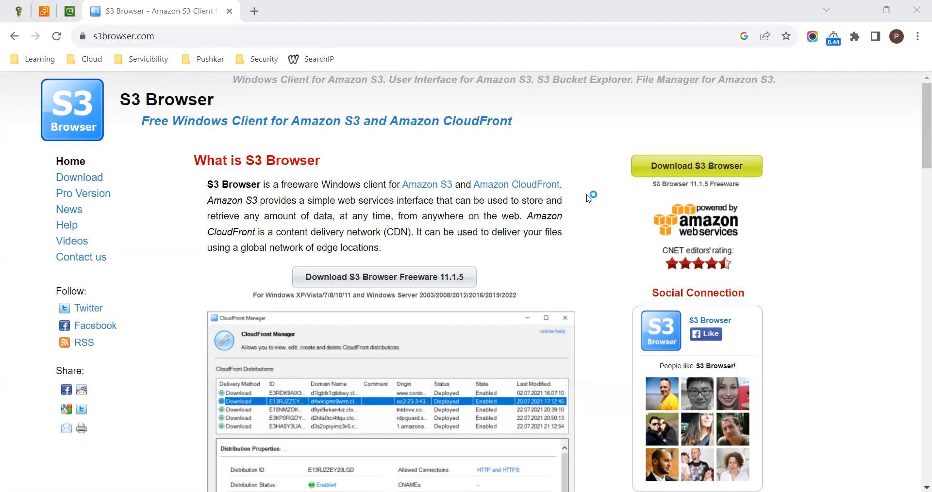
- Switch to the Add New Account form in S3 Browser and set the display name to testings3bucket
key(alt+Tab)
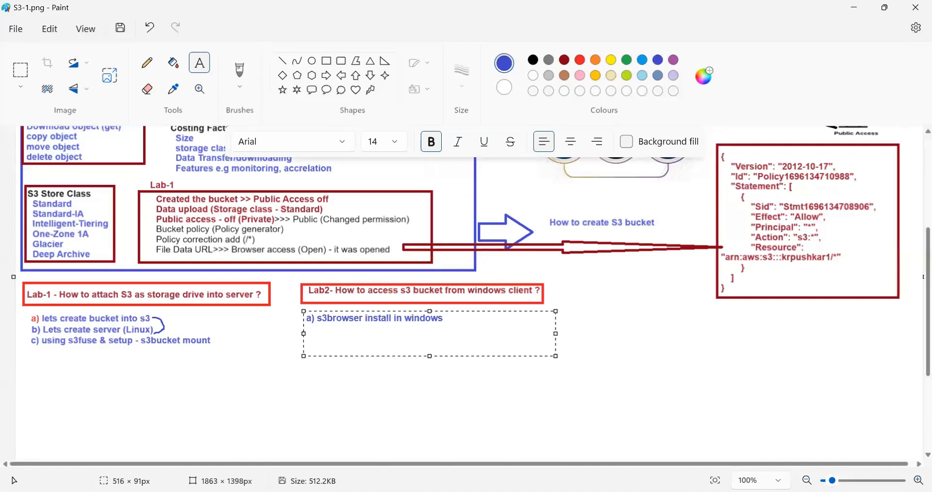
key(alt+Tab)
key(alt+Tab)
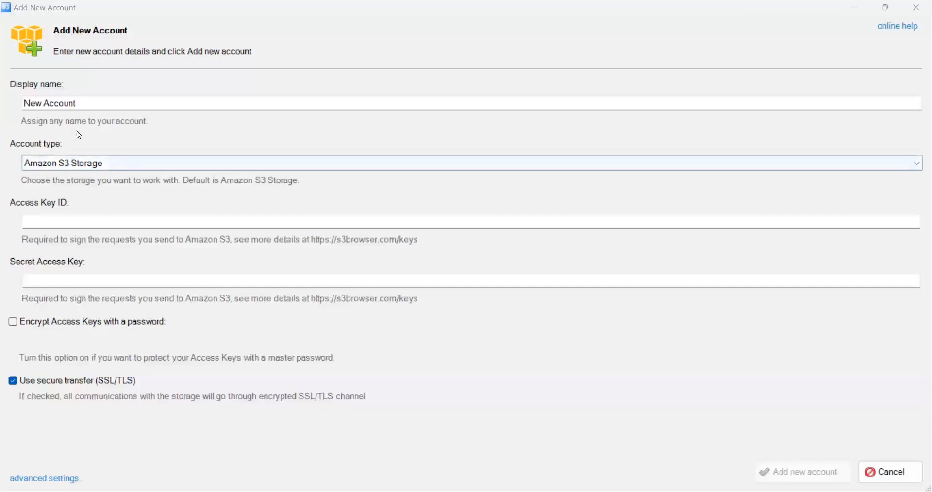
click(82, 104)
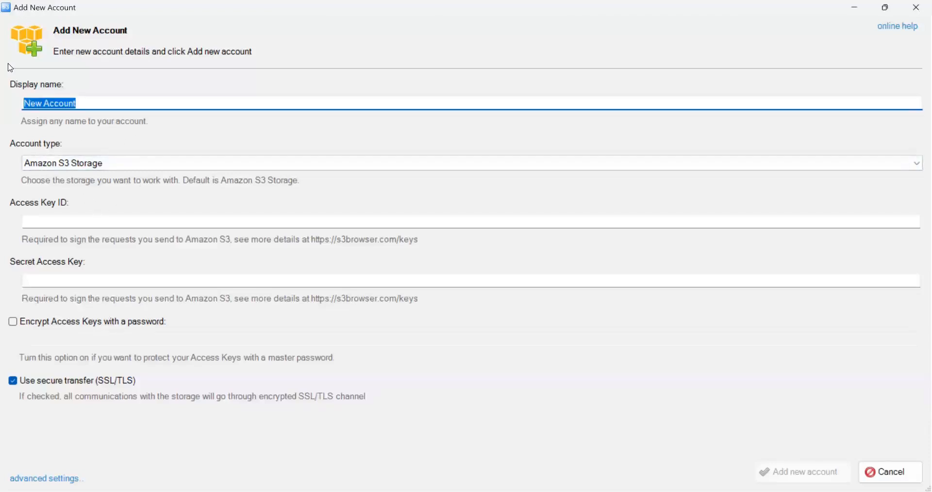
text(testings)
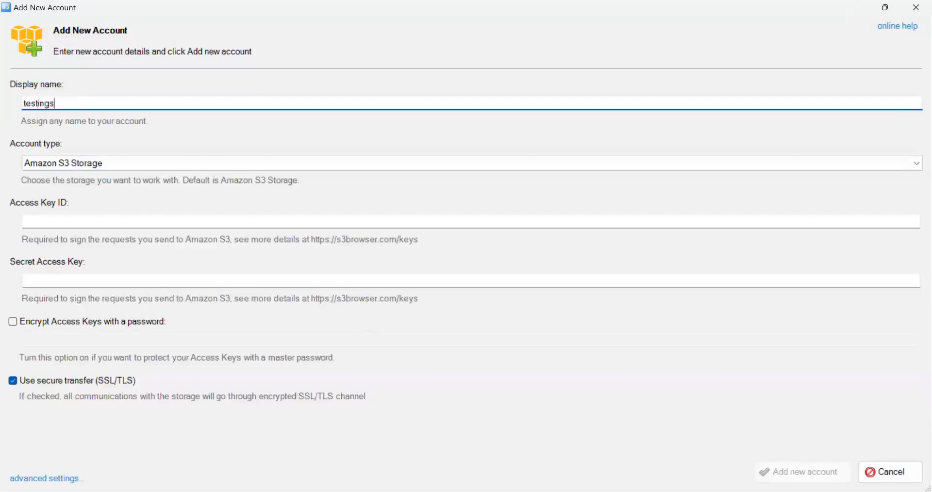
text(3bucket)
- Copy the s3user access key from the AWS console and paste it as the Access Key ID in S3 Browser
key(alt+Tab)
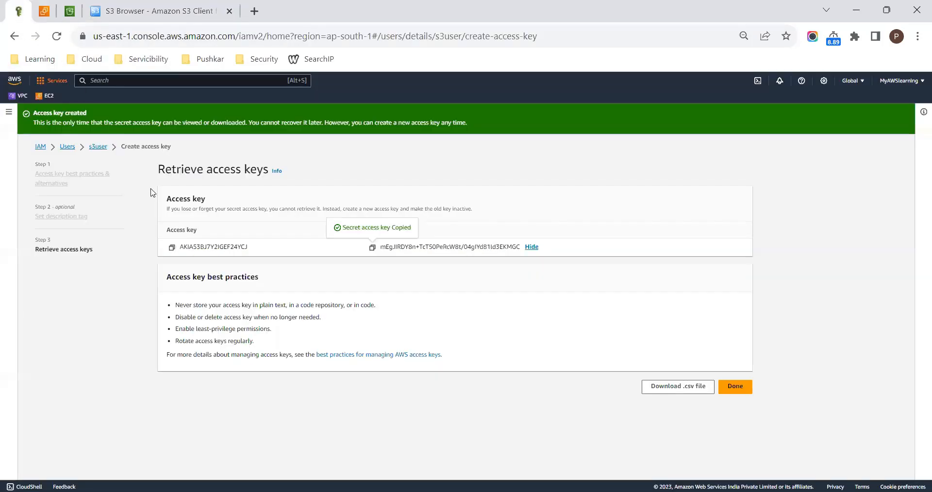
click(172, 248)
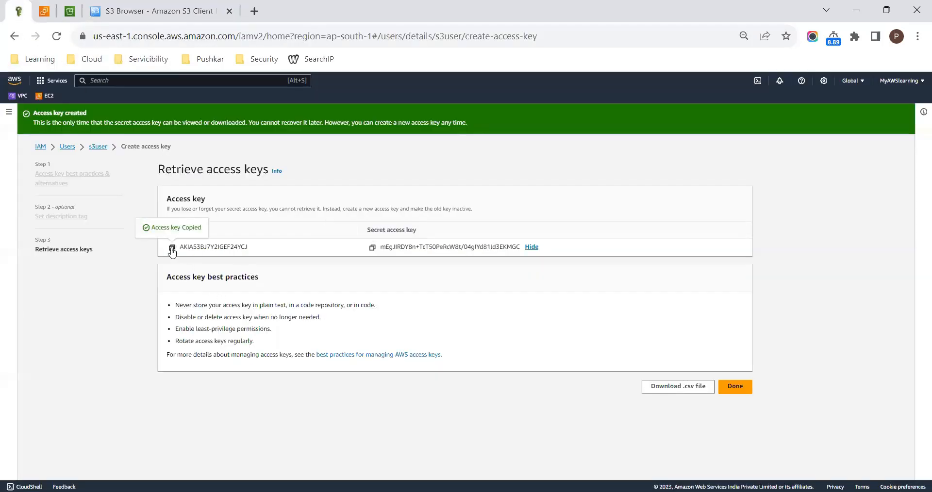
key(alt+Tab)
click(99, 222)
key(ctrl+v)
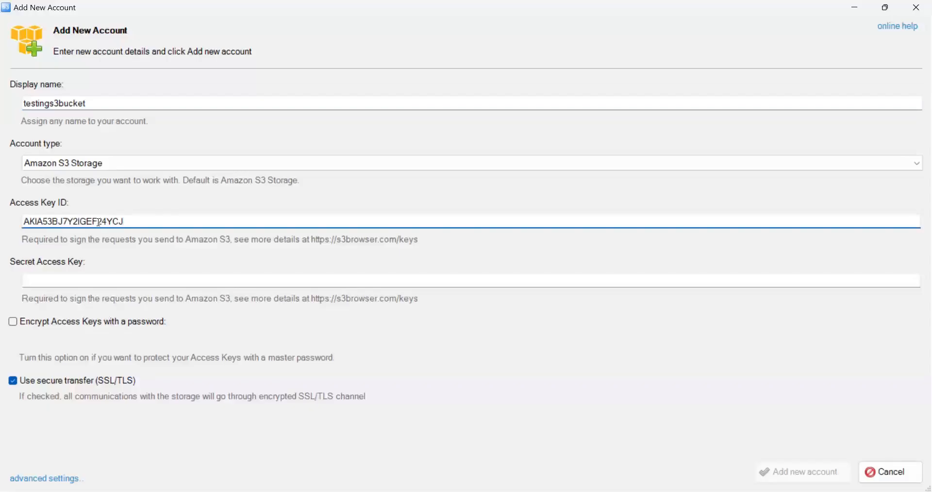
- Copy the secret access key from the AWS console, paste it as the Secret Access Key in S3 Browser, and add the account
key(alt+Tab)
click(373, 248)
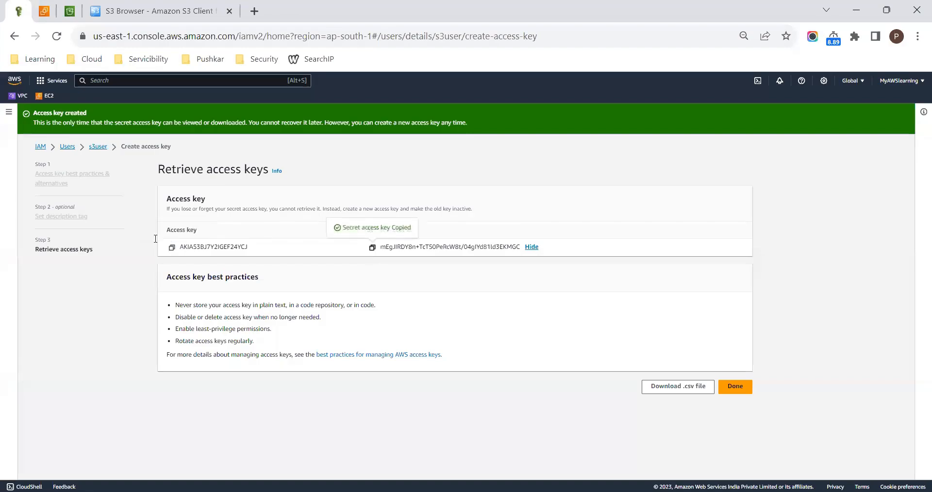
key(alt+Tab)
click(141, 281)
key(ctrl+v)
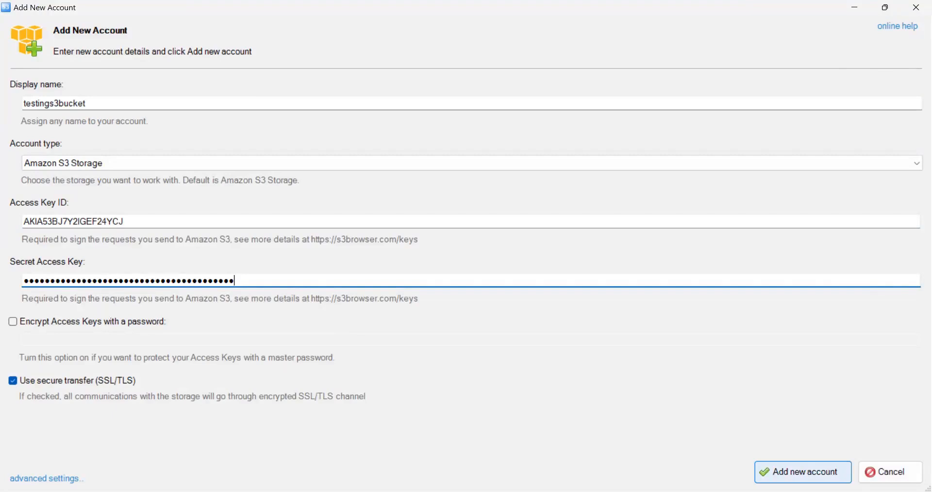
click(799, 474)
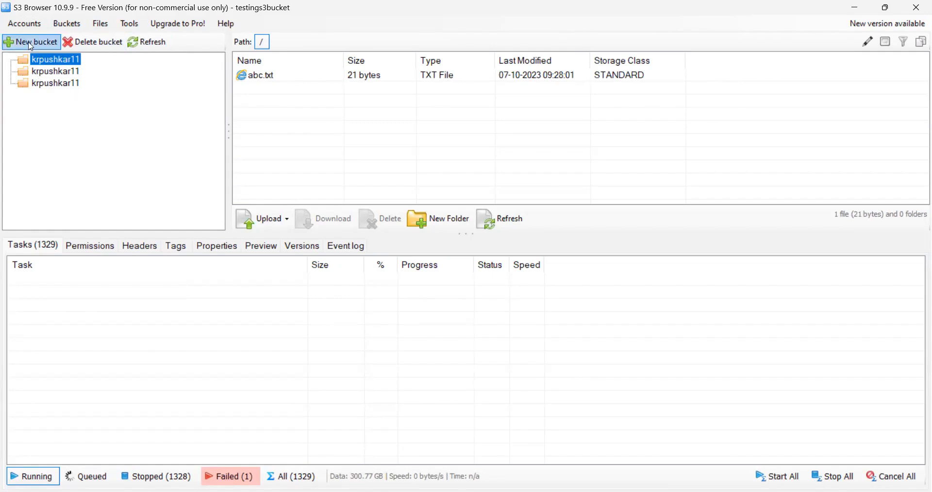
- Refresh the bucket list and look through the actions available for abc.txt in krpushkar11
click(138, 45)
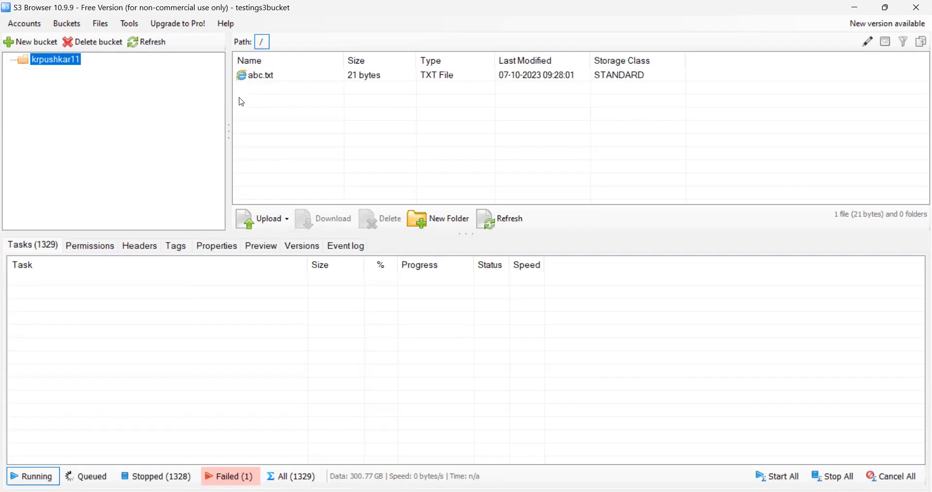
click(259, 76)
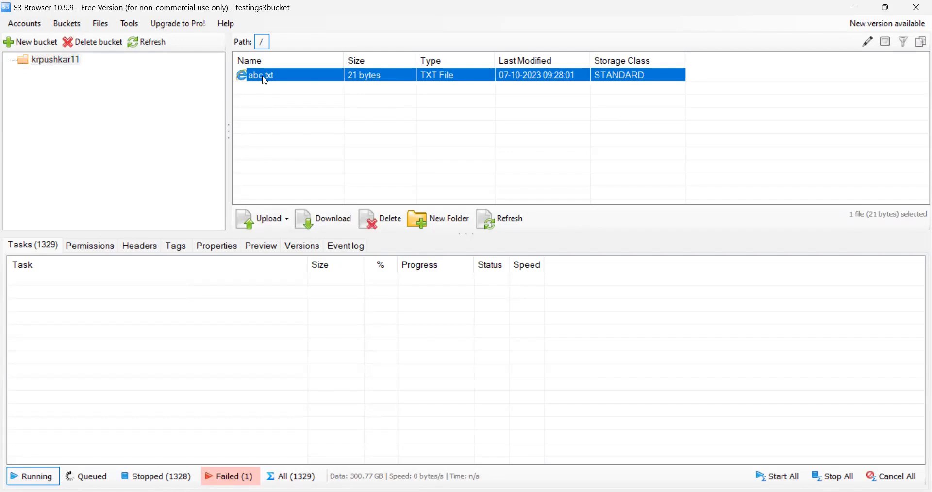
right_click(264, 81)
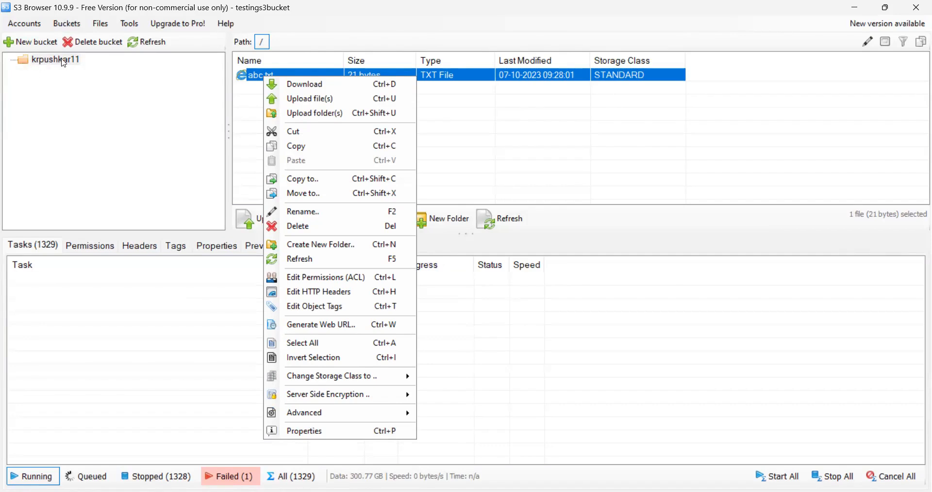
click(151, 104)
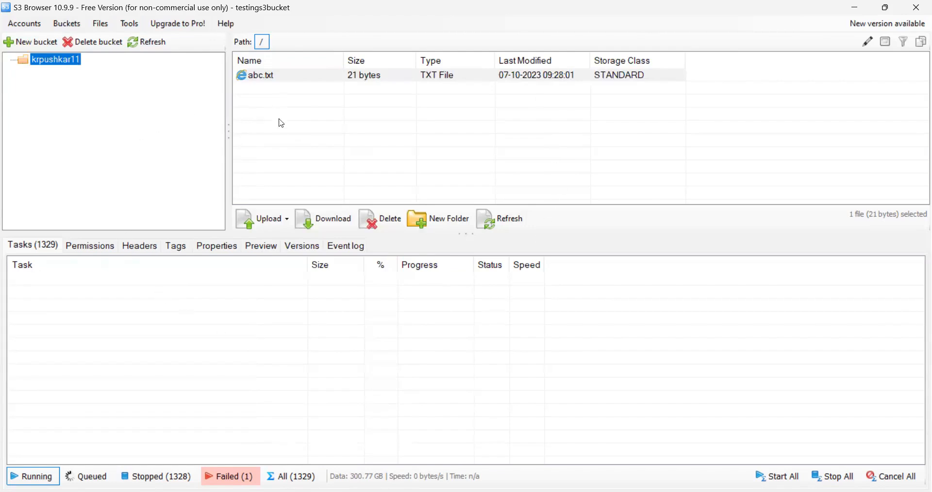
- Open the testings3bucket account details from account management and examine the Access Key ID
click(20, 27)
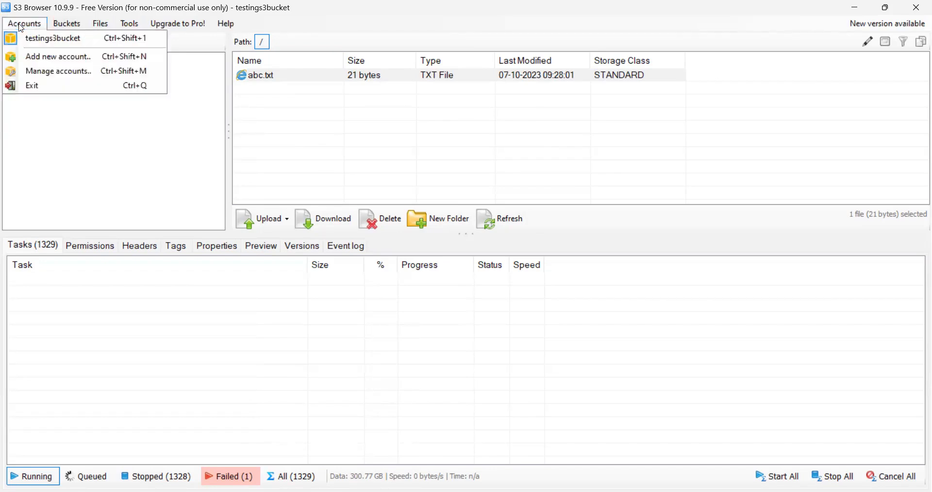
click(55, 75)
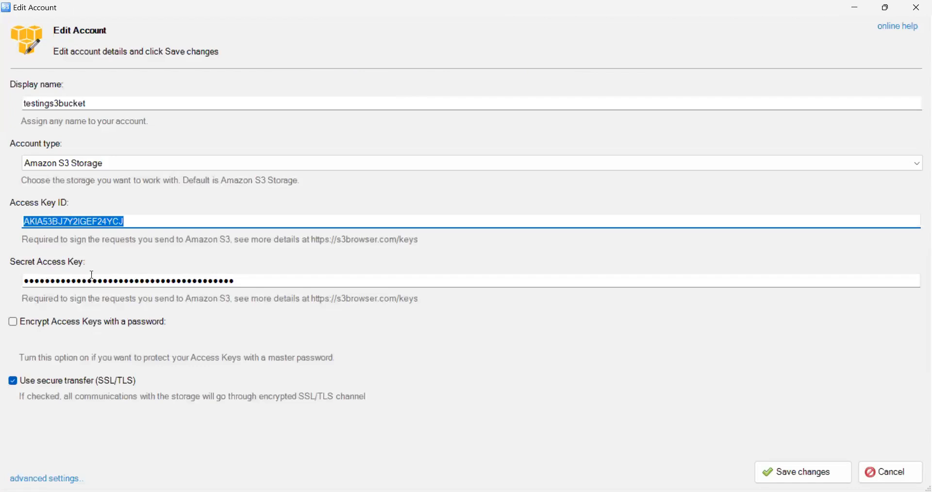
double_click(72, 223)
click(128, 222)
double_click(128, 223)
- Examine the account ID, access key and s3user name in the AWS console, and close the S3 Browser account details without saving
key(alt+Tab)
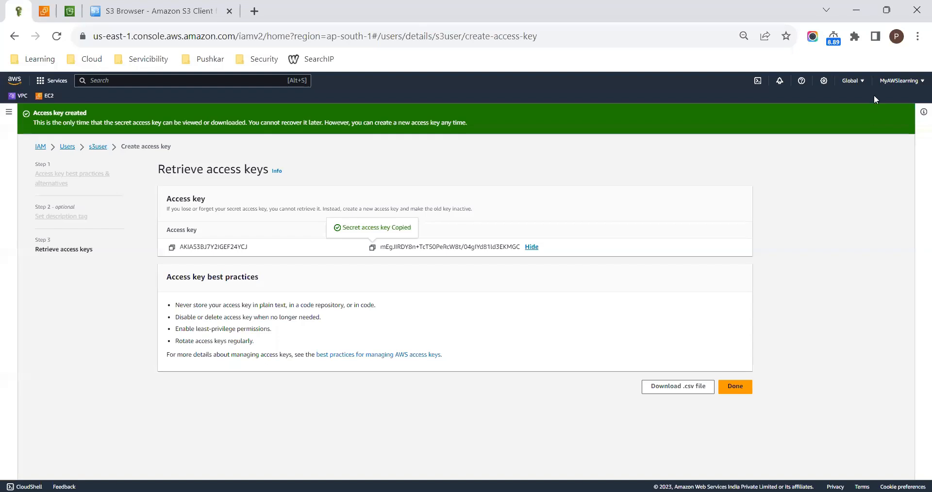
click(898, 81)
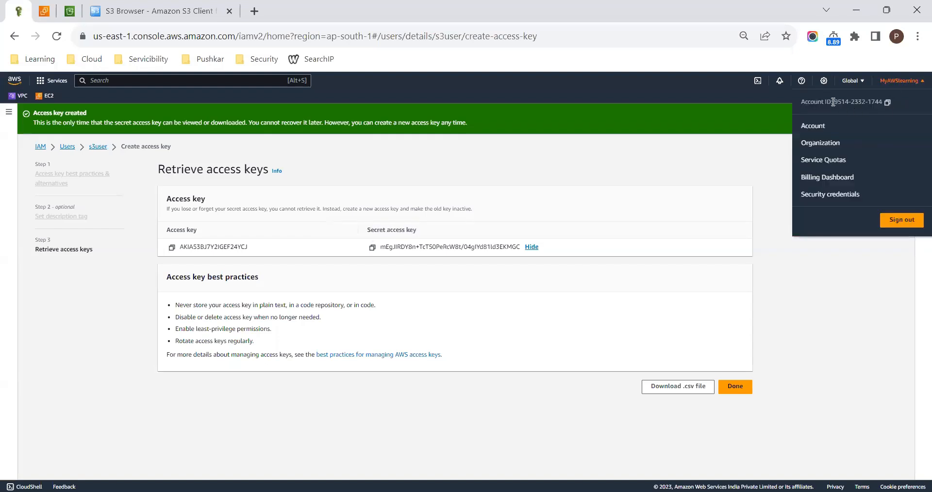
drag(833, 102, 886, 107)
drag(250, 247, 210, 248)
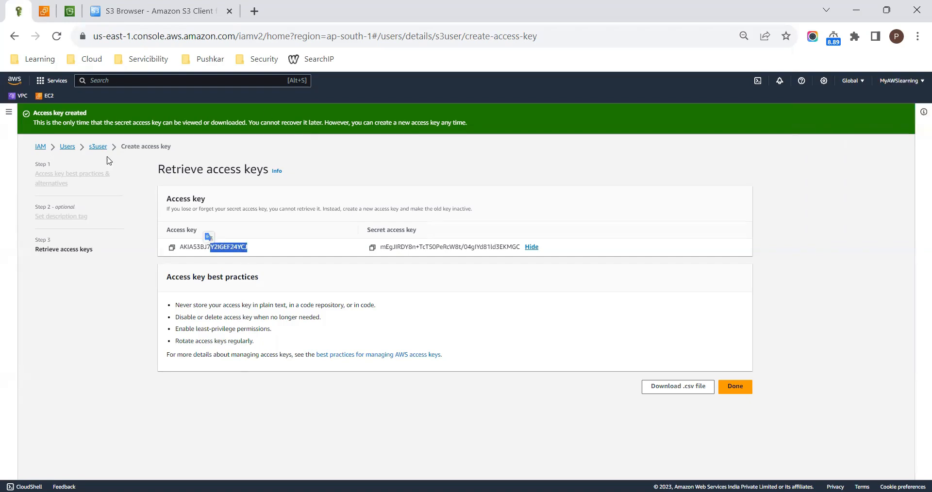
drag(87, 151, 110, 155)
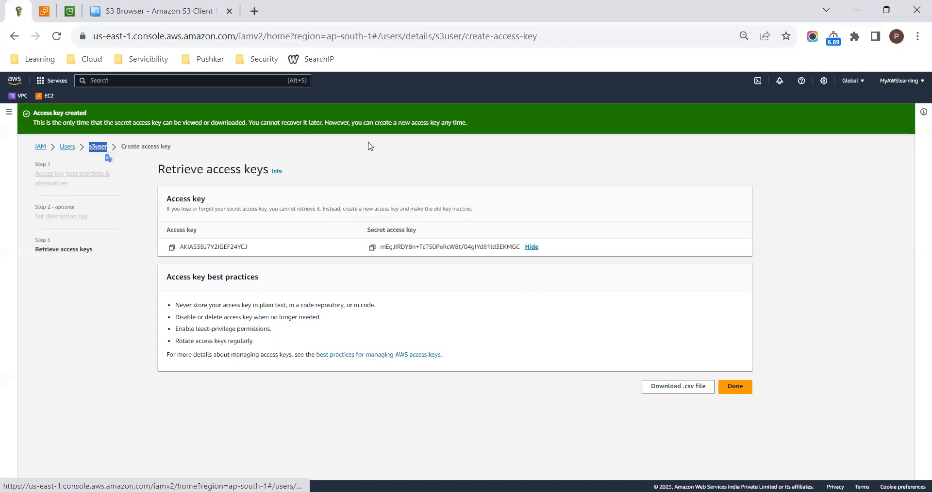
click(374, 172)
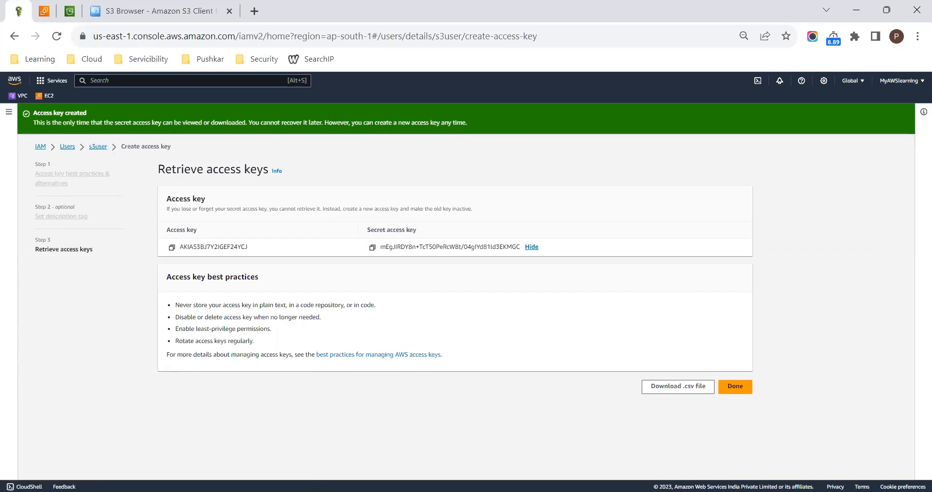
key(alt+Tab)
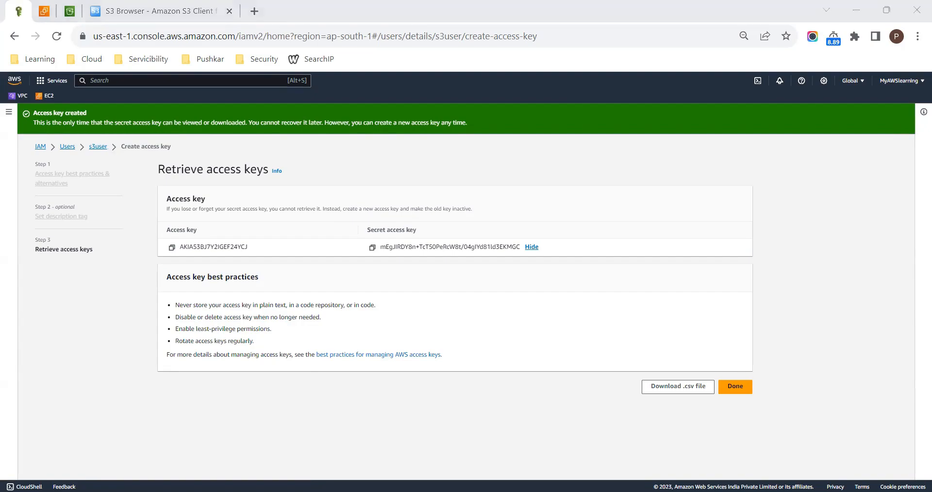
key(alt+Tab)
click(885, 473)
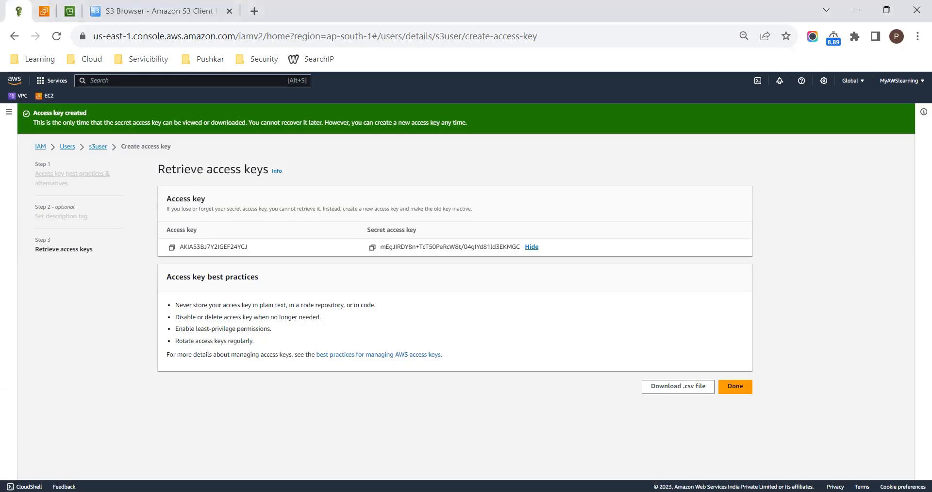
- Delete abc.txt from krpushkar11 in S3 Browser and reload the bucket's object list in the AWS console
key(alt+Tab)
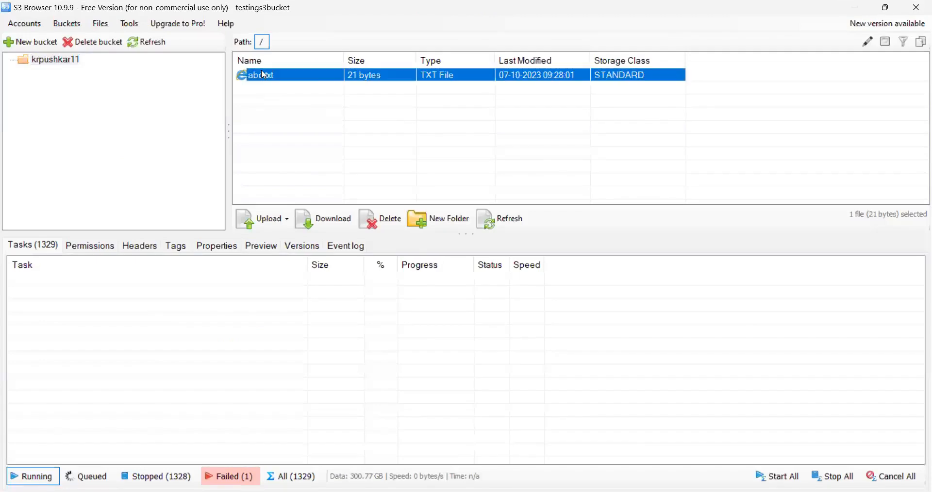
right_click(261, 69)
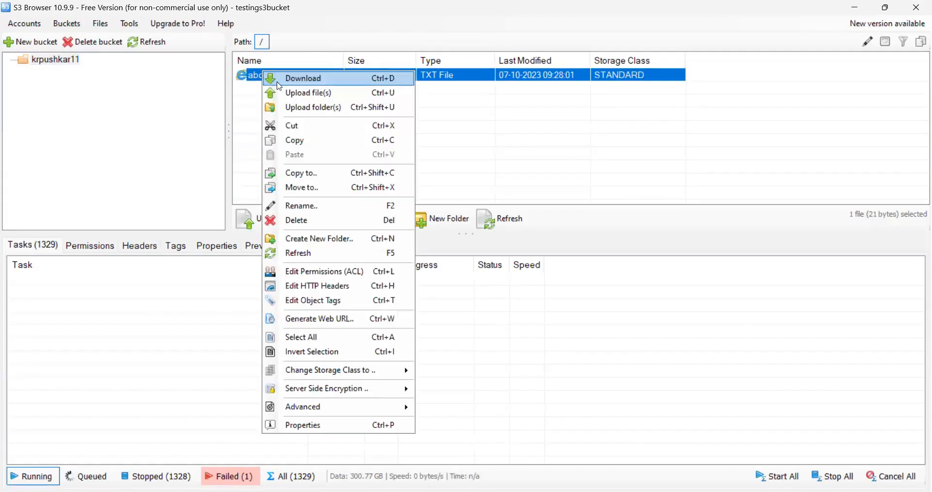
click(308, 221)
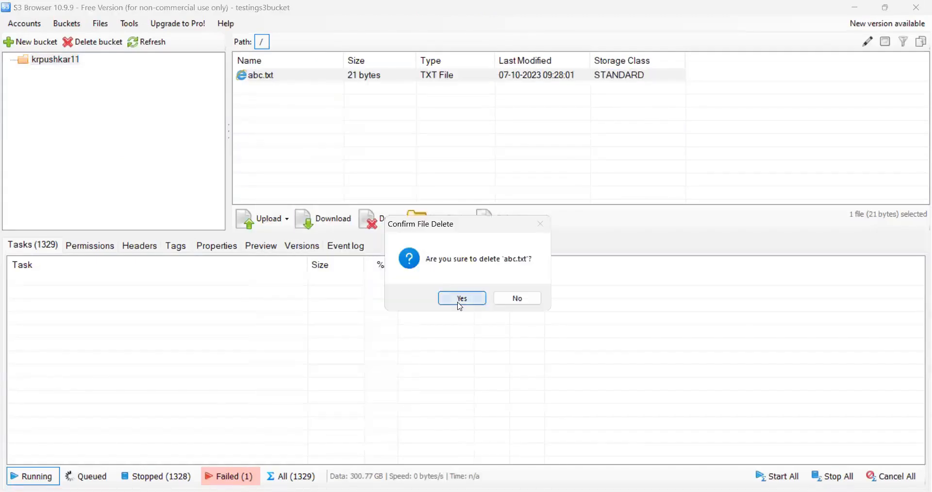
click(457, 298)
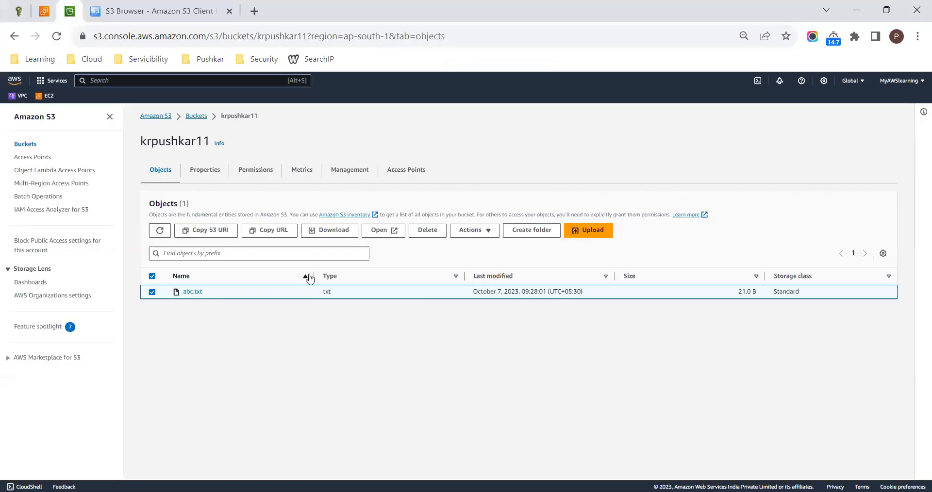
click(57, 36)
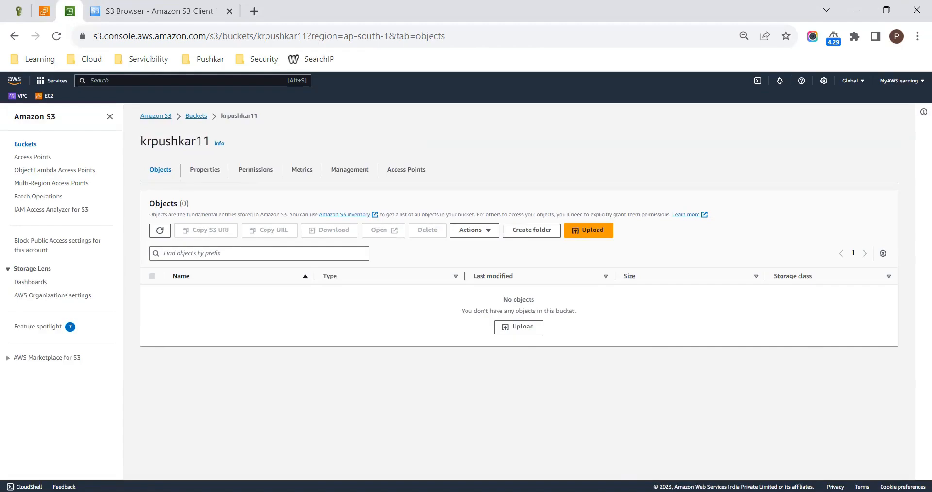
- Switch to the Paint notes and insert "(agent GUI)" after "s3browser" in item a of Lab2
key(alt+Tab)
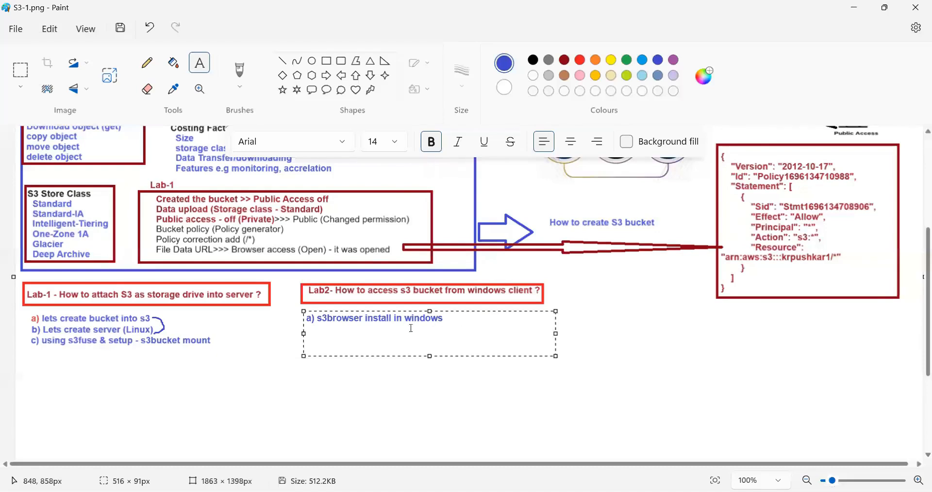
click(360, 320)
click(368, 322)
text((agnet)
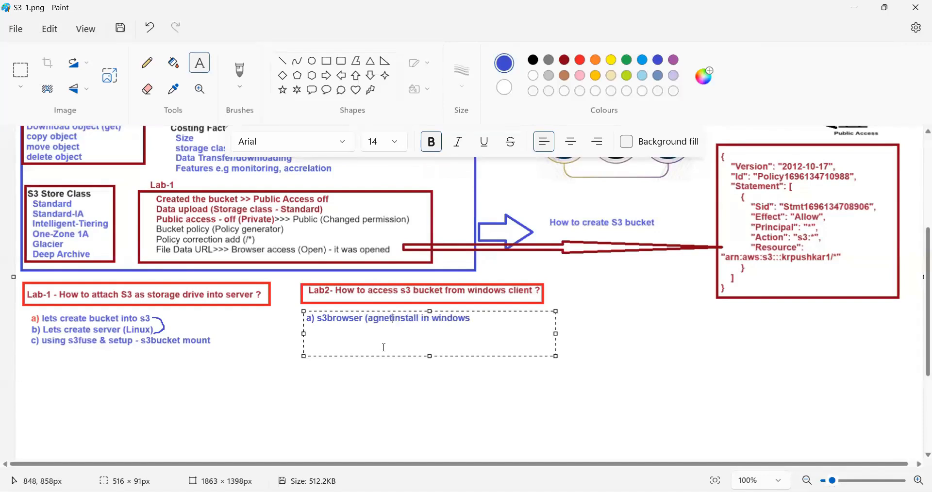
key(BackSpace)
key(BackSpace)
key(BackSpace)
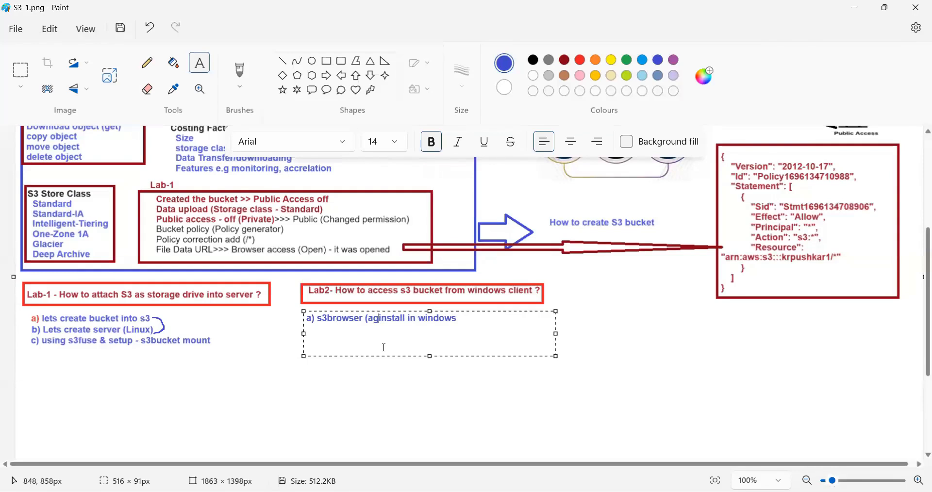
text(ent GUI))
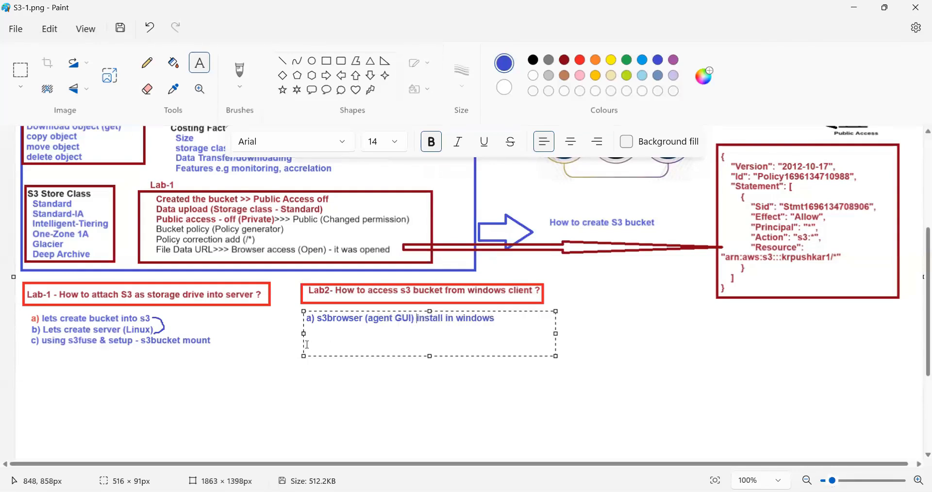
- Add the line "setup access id and key (user permission)" below item a in the Lab2 text
double_click(341, 319)
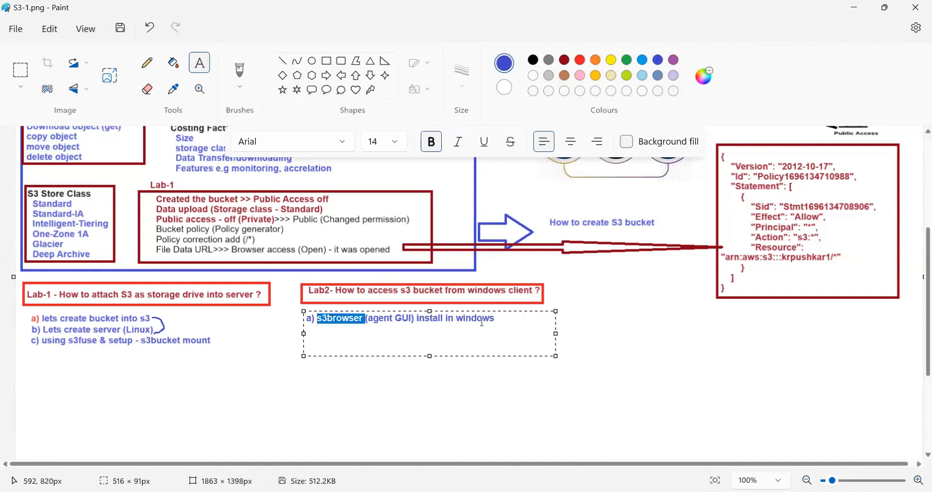
click(505, 317)
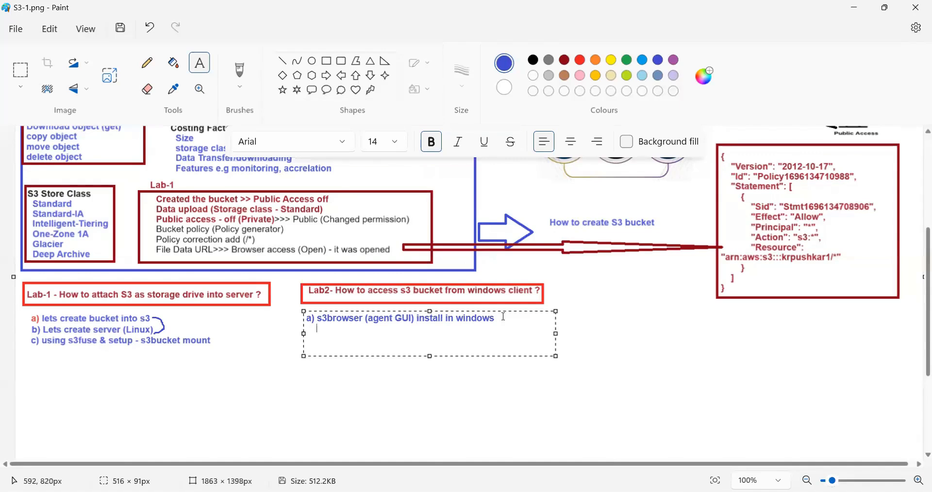
text(setup access id and key)
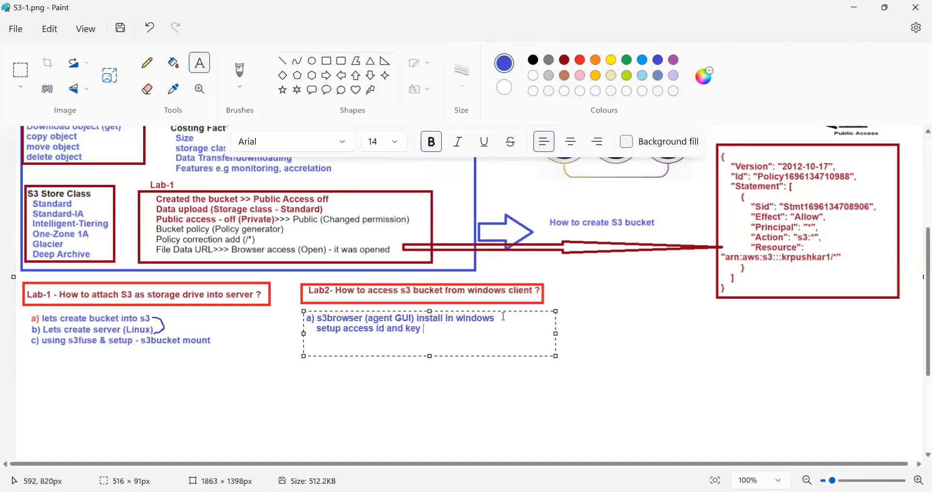
text( (user permission))
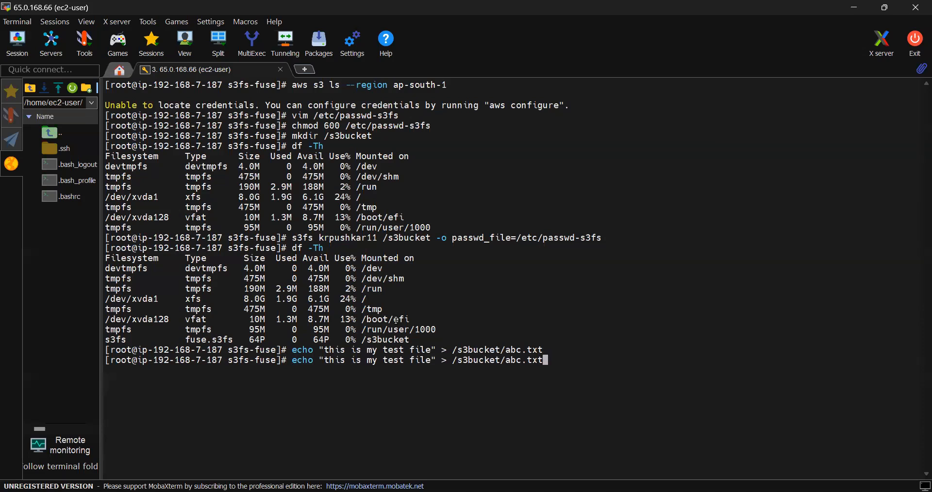
- Rerun echo "this is my test file" > /s3bucket/abc.txt in MobaXterm and reload krpushkar11 in the AWS console
key(Return)
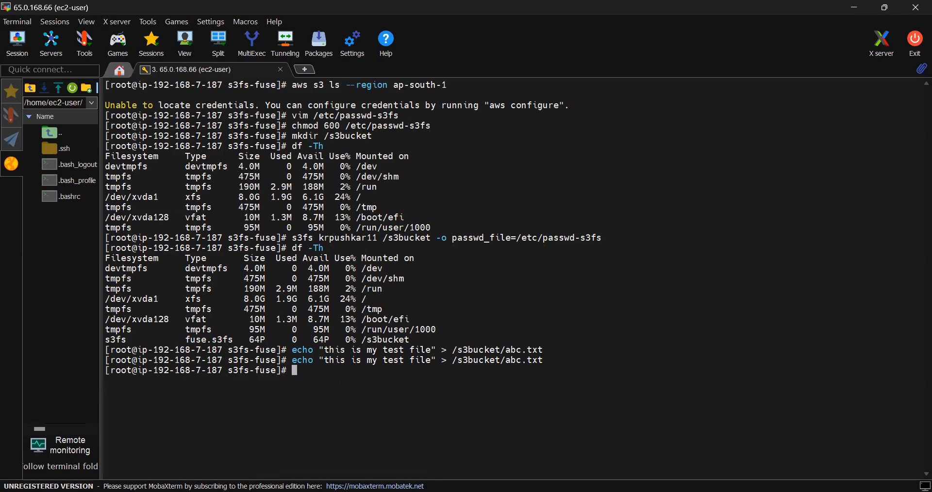
key(alt+Tab)
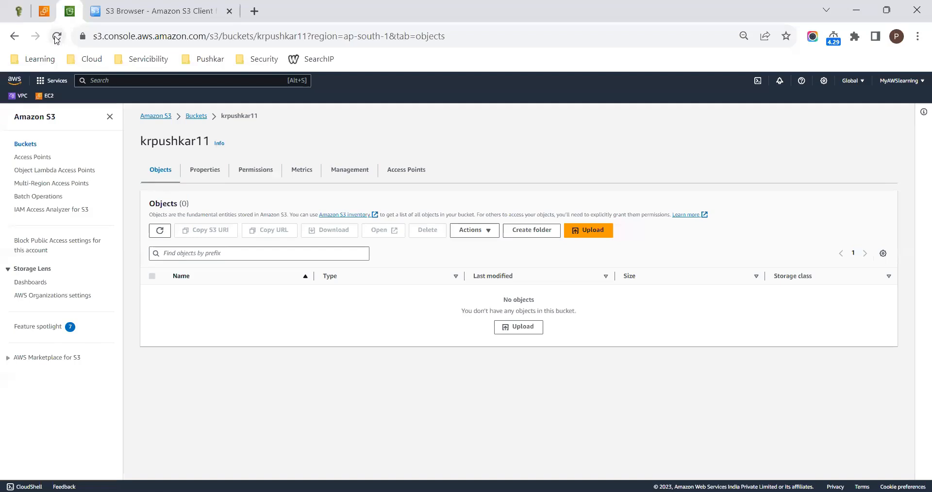
click(56, 36)
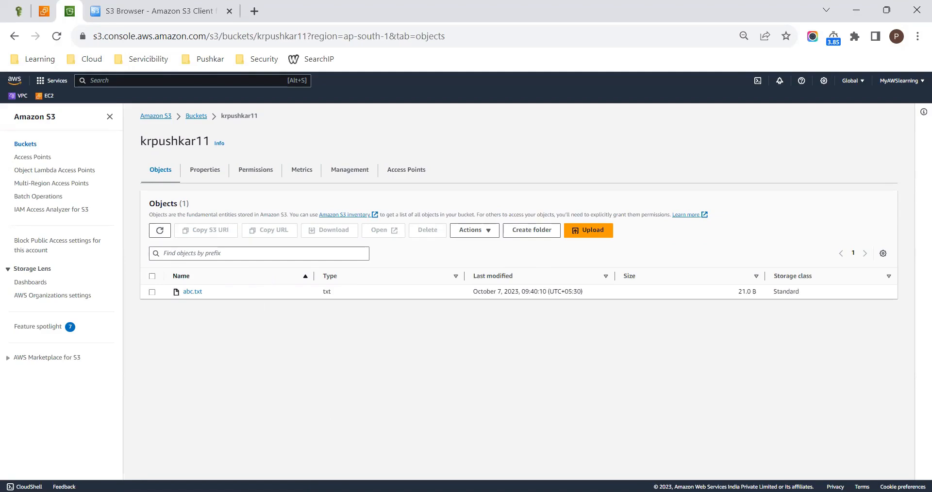
- Return to the MobaXterm terminal and list the s3fs-fuse directory with ls -ltrh
key(alt+Tab)
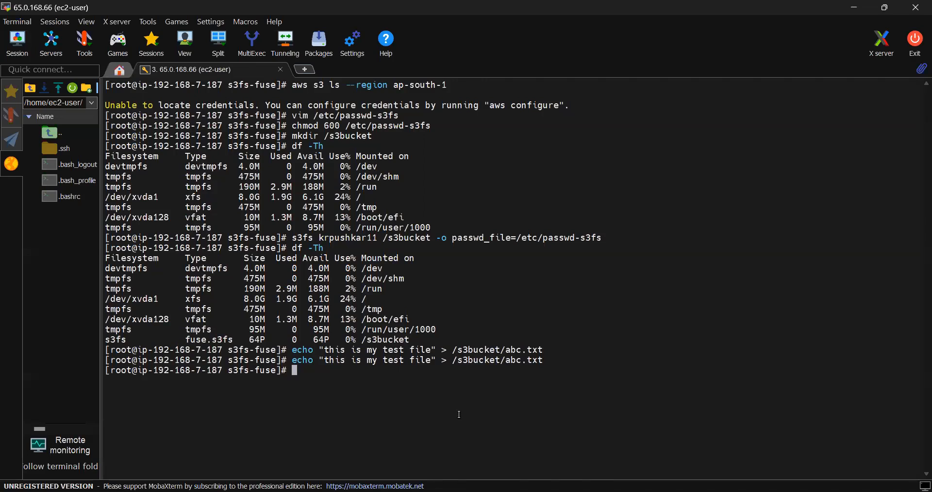
text(ls -ltrh)
key(Return)
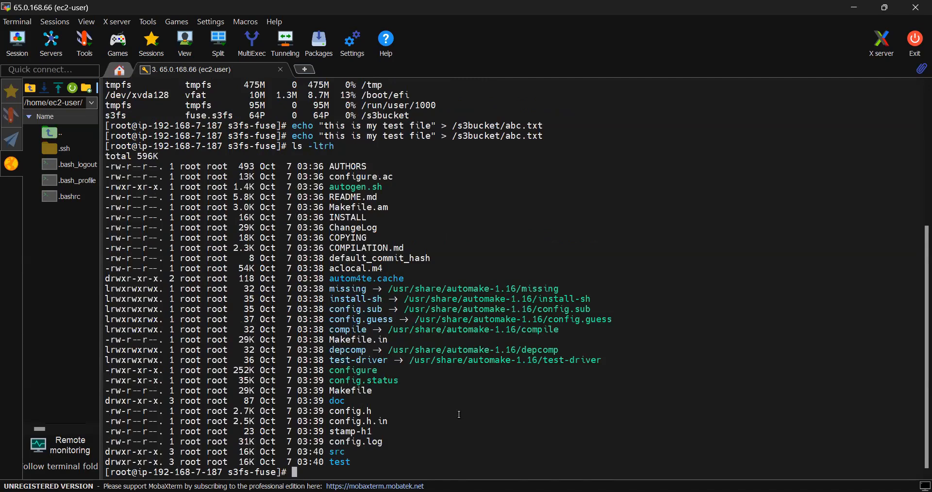
- Change to the /s3bucket directory and list its files with ls -ltrh
text(cd /s3b)
key(Tab)
key(Return)
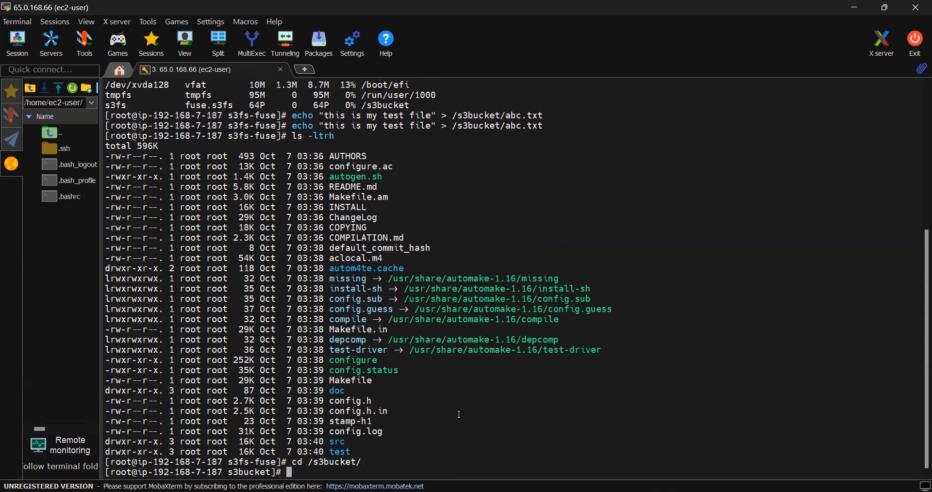
text(ls -ltrh)
key(Return)
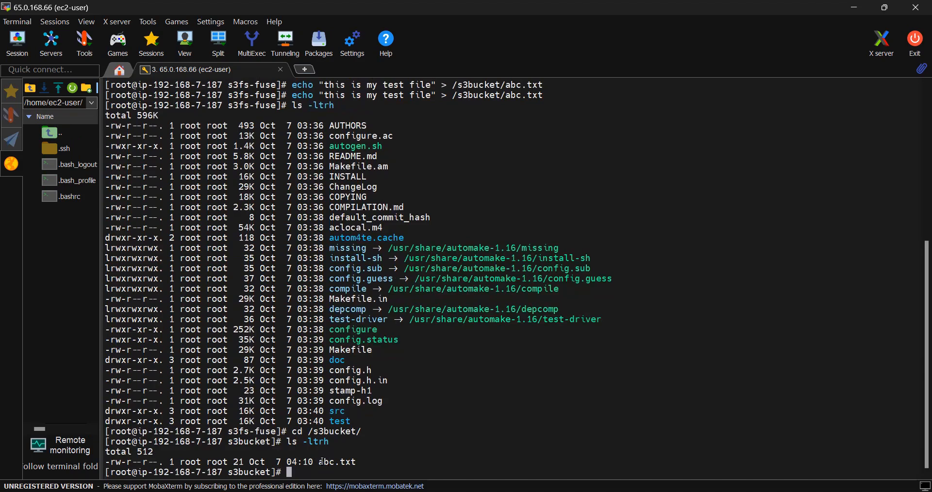
- Remove abc.txt with rm, answering yes to the removal, and reload the krpushkar11 bucket in the AWS console
drag(320, 463, 363, 464)
click(308, 469)
text(rm abc.txt)
key(Return)
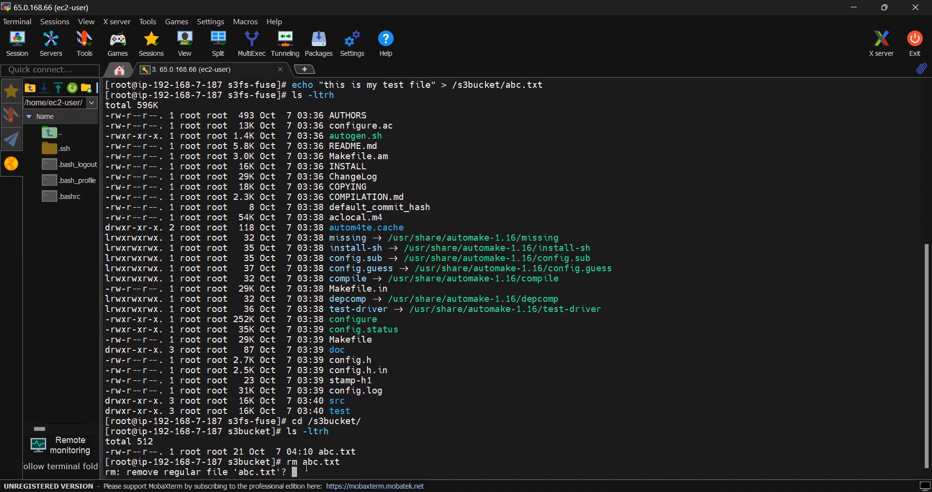
text(yes)
key(Return)
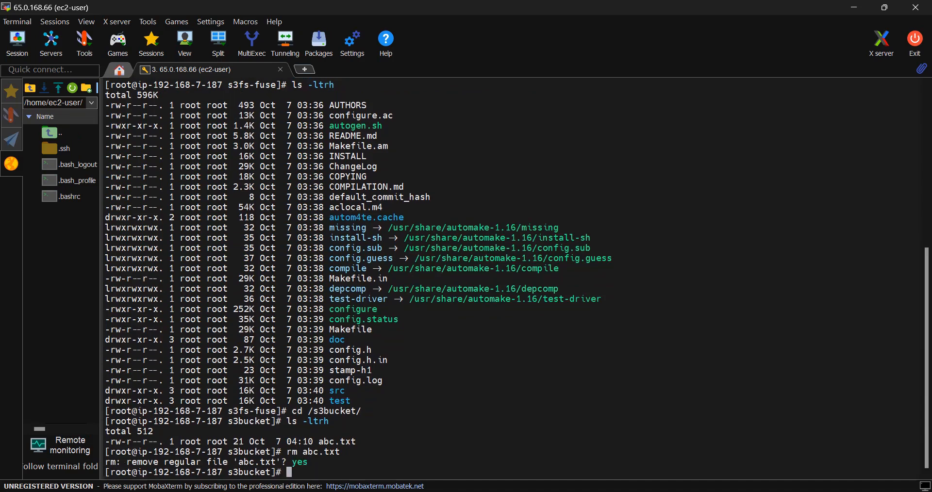
key(alt+Tab)
click(57, 36)
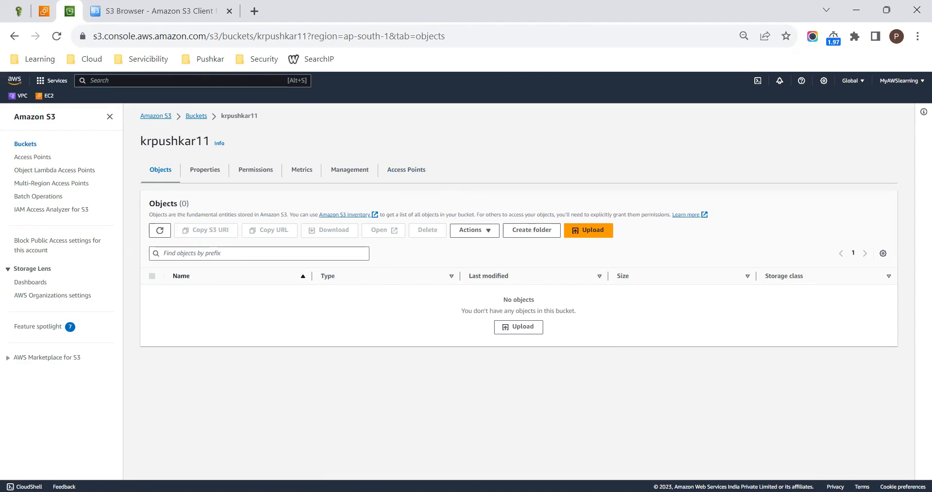
- Recreate the file from the MobaXterm terminal by rerunning echo "this is my test file" > /s3bucket/abc.txt
key(alt+Tab)
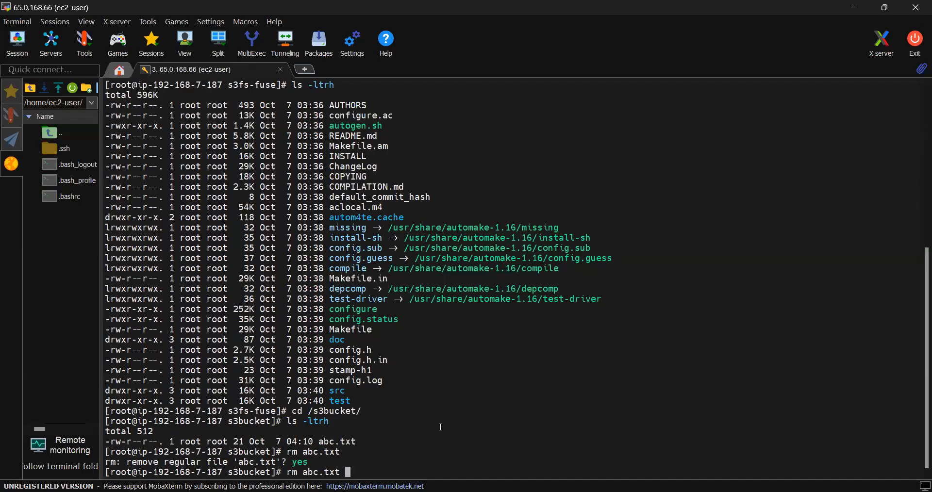
key(Up)
key(Up)
key(Up)
key(Up)
key(Return)
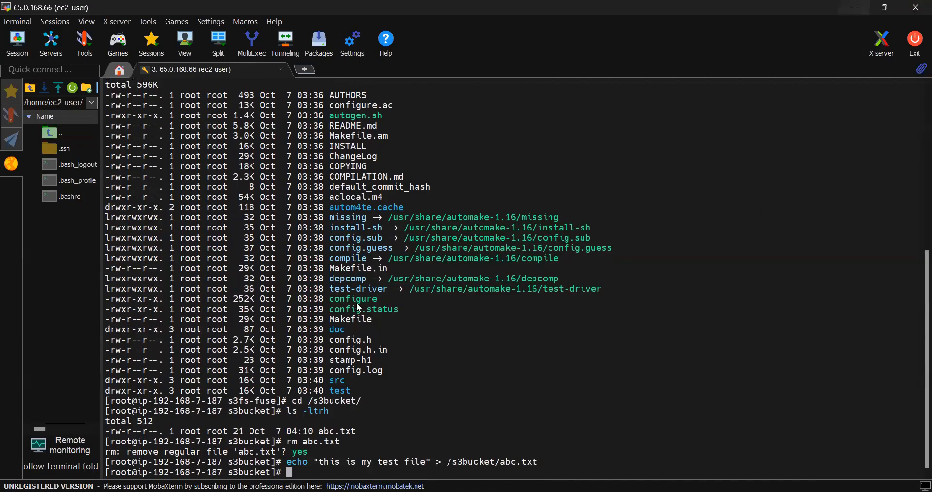
- Reload the krpushkar11 bucket in the AWS console and open the details of abc.txt
key(alt+Tab)
click(56, 36)
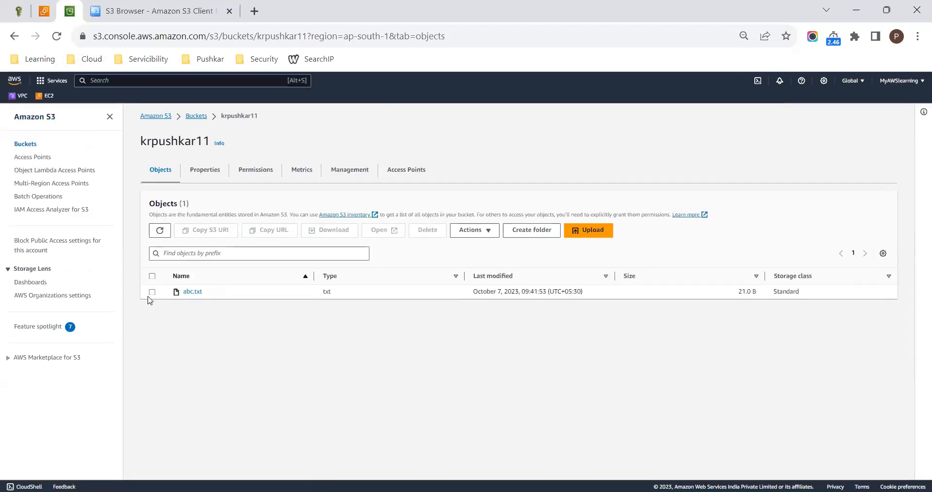
click(187, 292)
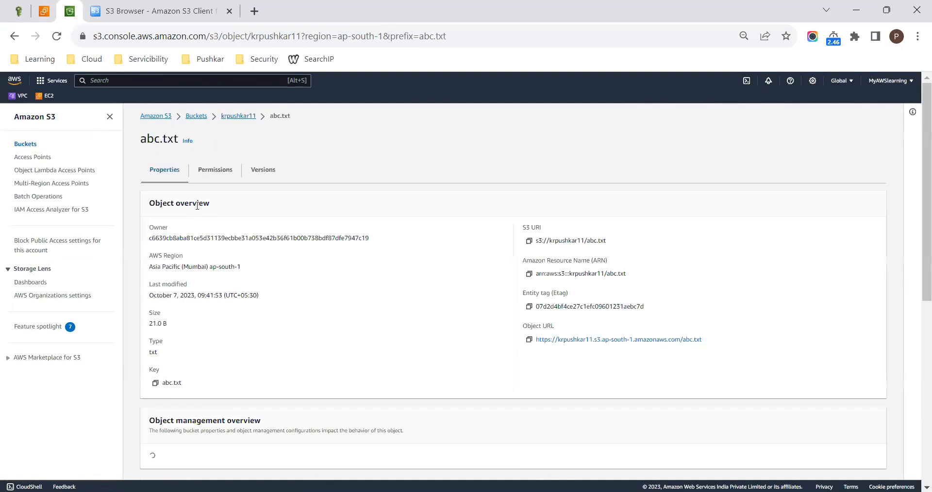
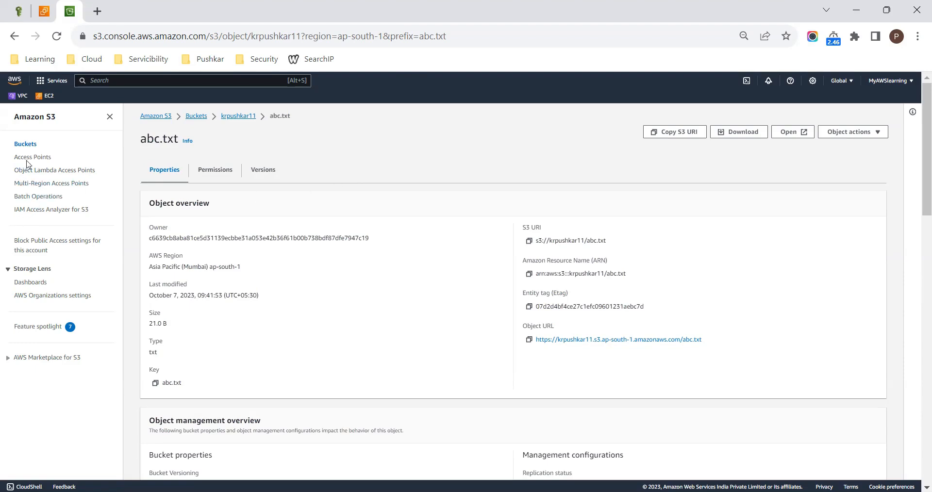
- Open the S3 bucket list, and switch to Paint to review the S3 features and lab notes
click(27, 144)
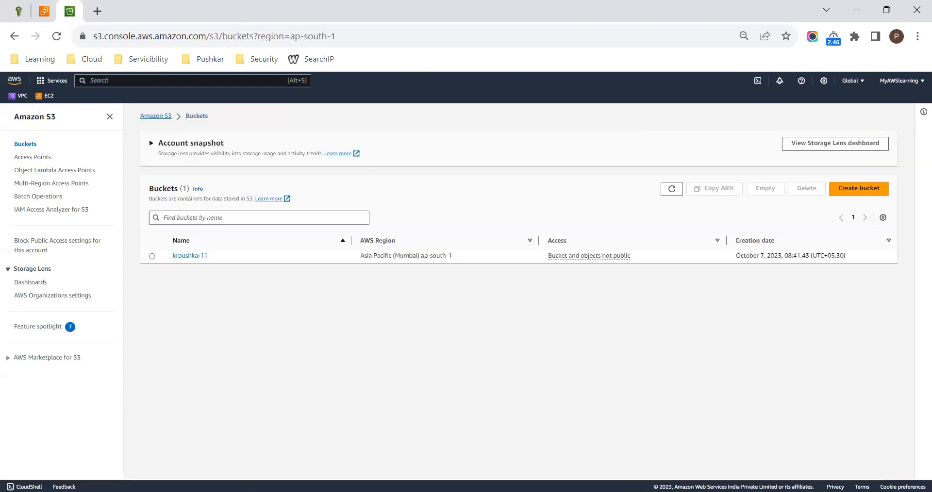
key(alt+Tab)
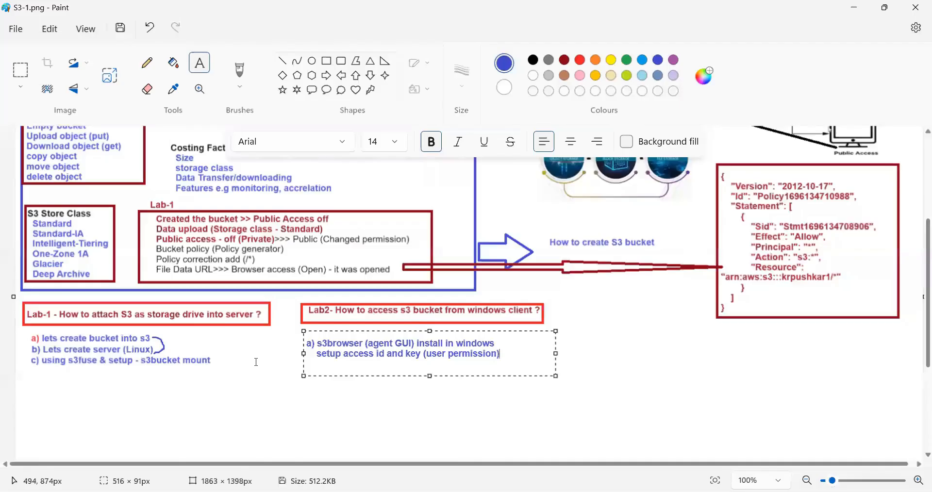
scroll(256, 362, up, 2)
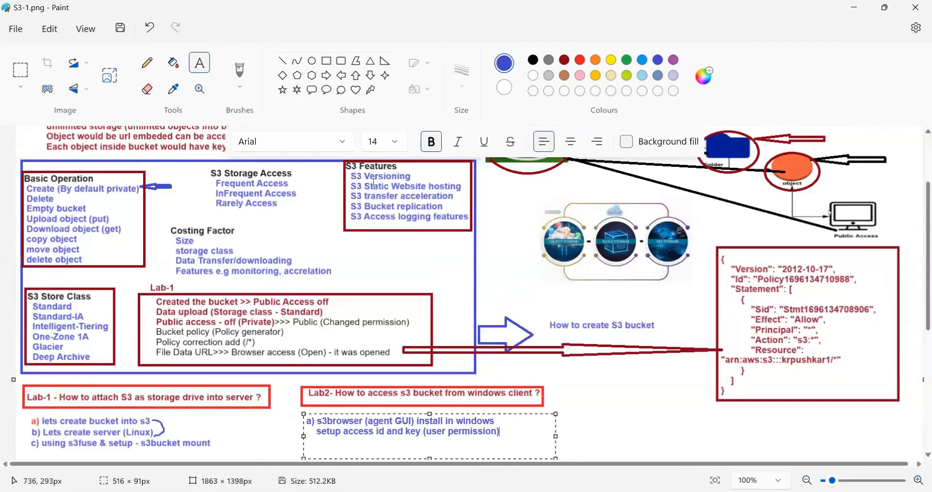
scroll(563, 349, down, 2)
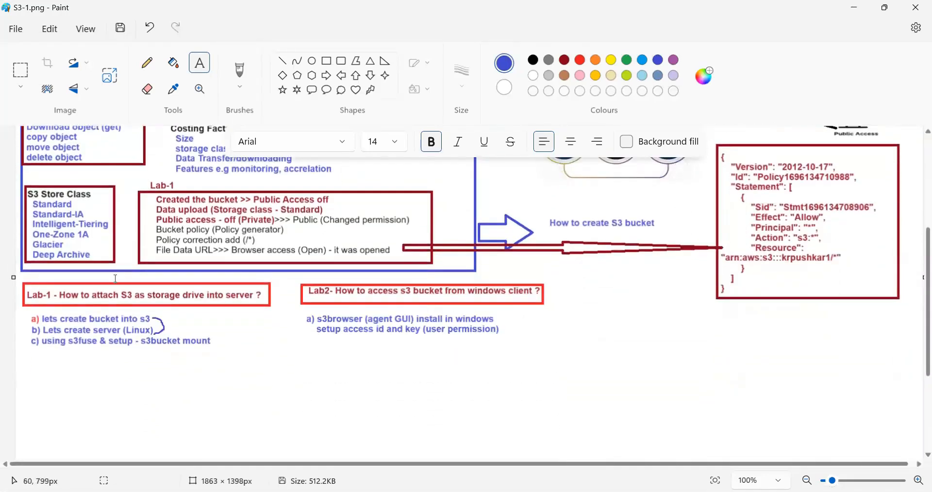
scroll(331, 284, up, 2)
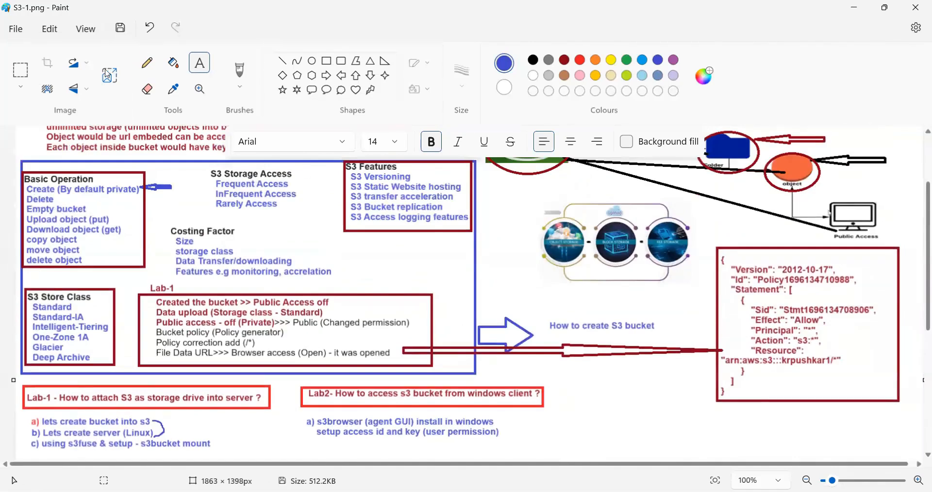
- Copy the S3 Features box and place the copy in the blank area below the Lab-1 notes
click(10, 73)
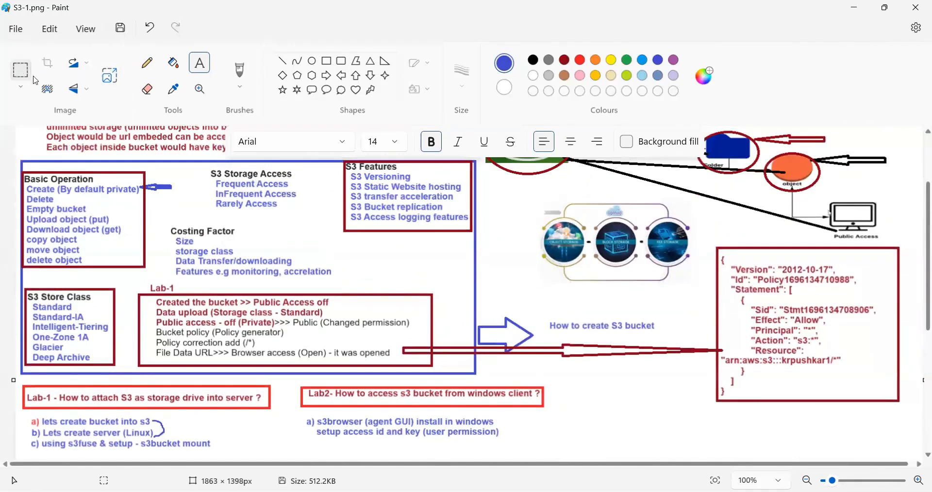
drag(343, 162, 472, 235)
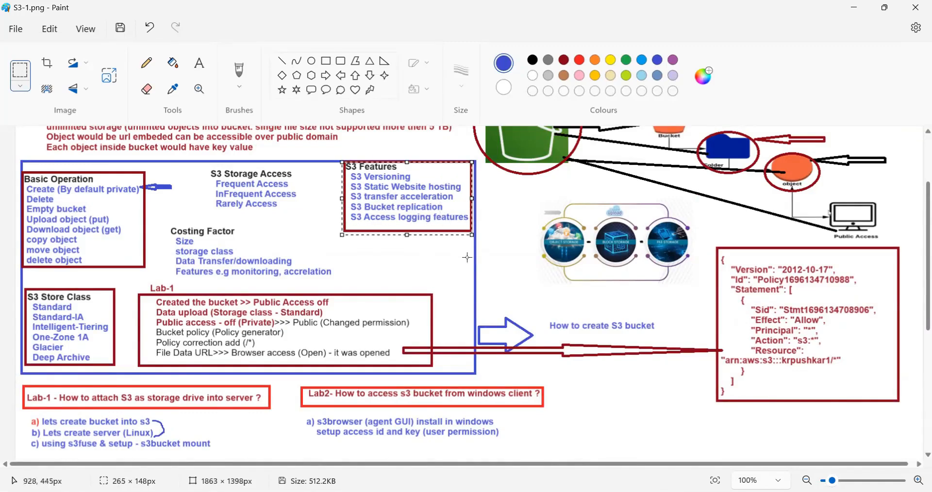
scroll(208, 334, down, 4)
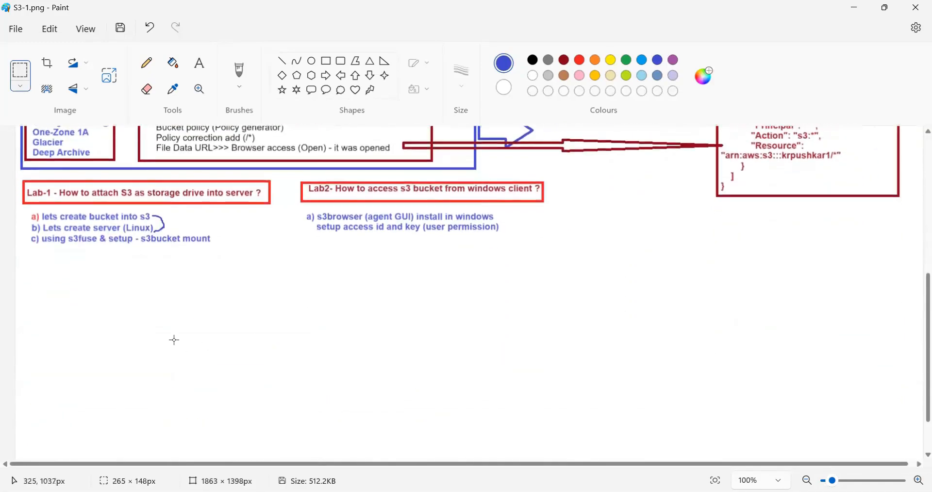
key(ctrl+v)
drag(77, 161, 117, 309)
click(196, 311)
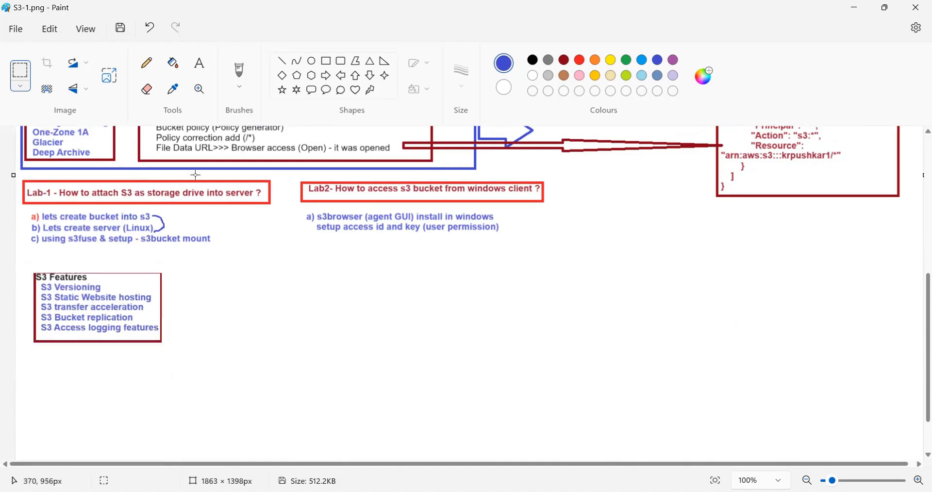
- Draw a blue right-arrow shape from the S3 Versioning line of the copied box out past its edge
click(326, 75)
drag(107, 288, 183, 285)
click(257, 282)
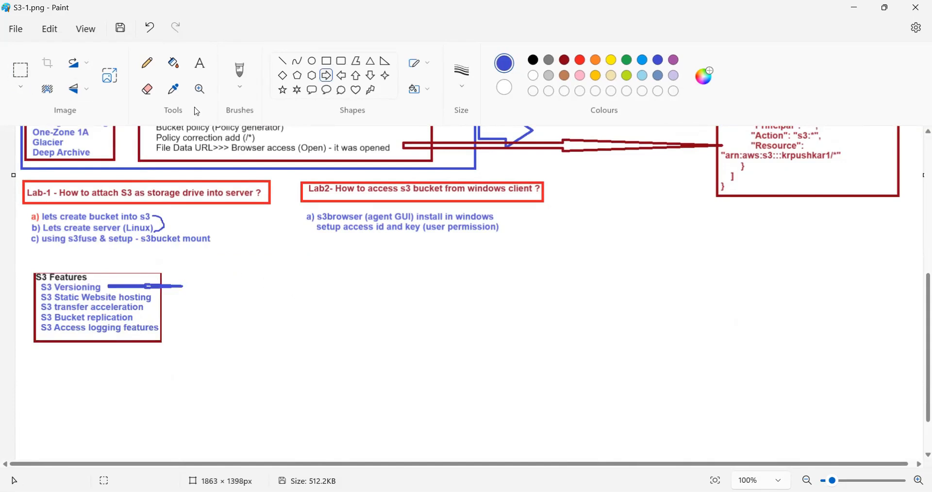
- Add the text "Data copy before changes to that file" at the end of the S3 Versioning arrow
click(204, 71)
drag(181, 271, 326, 293)
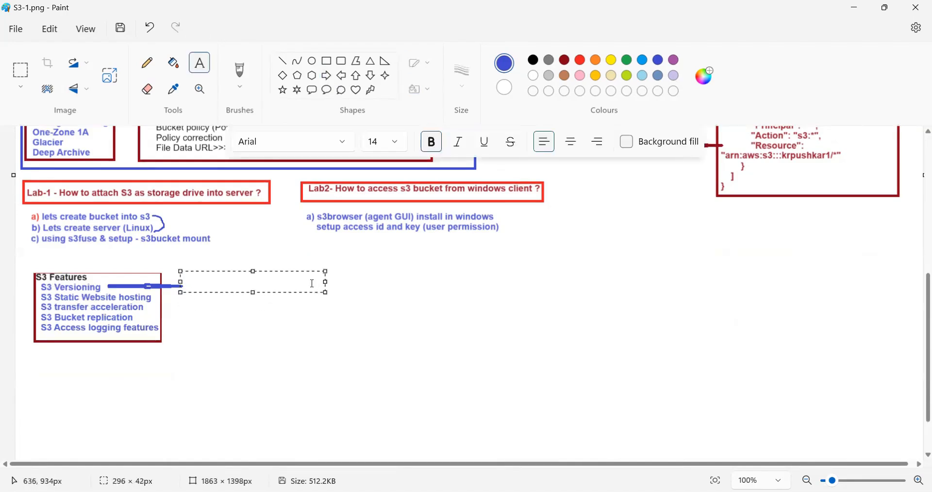
text(Data copy befor)
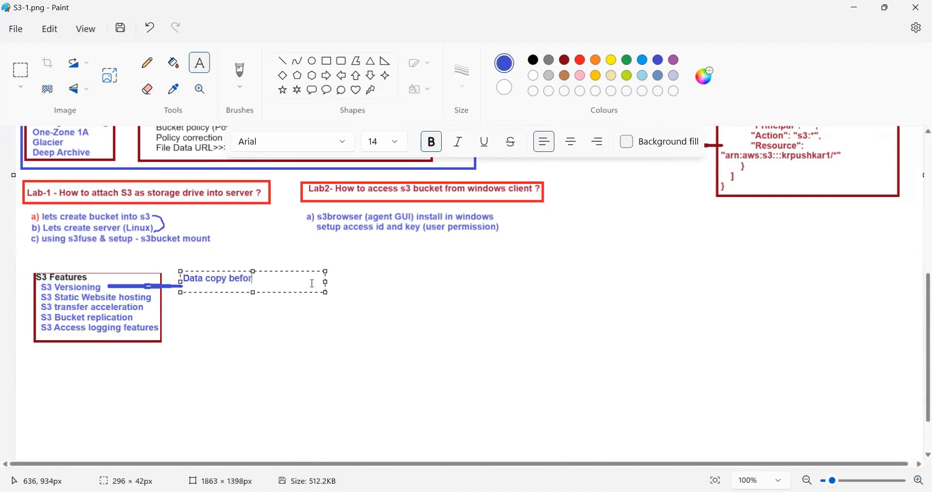
text(e changes to that)
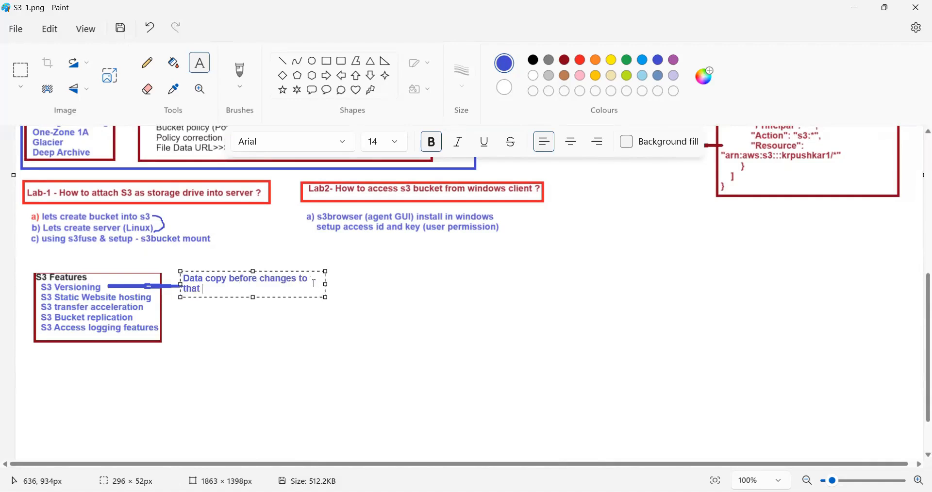
drag(326, 285, 401, 287)
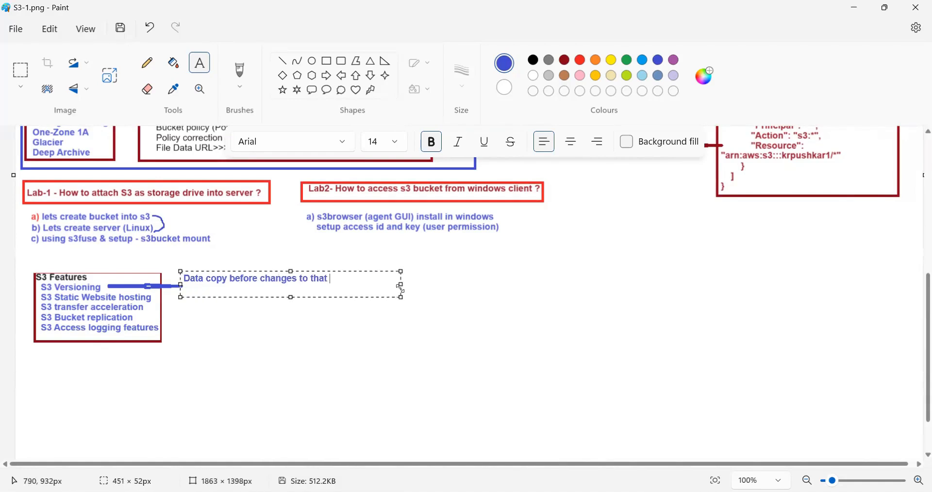
text(file)
click(402, 406)
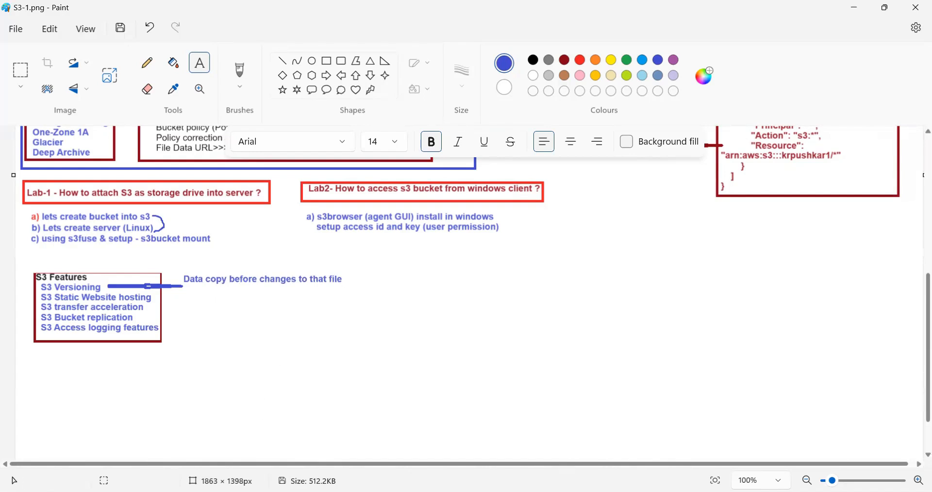
- Switch to the AWS console and open the krpushkar11 bucket's properties to examine the Bucket Versioning section
key(alt+Tab)
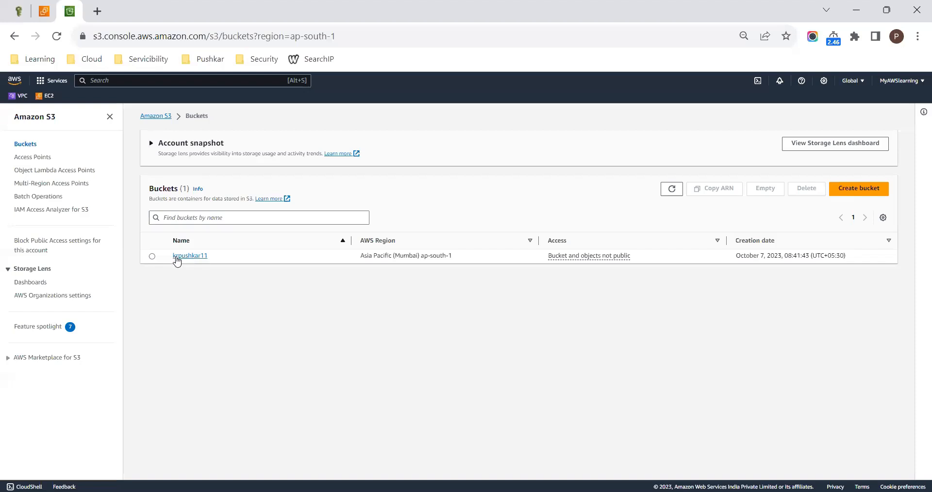
click(152, 256)
click(188, 256)
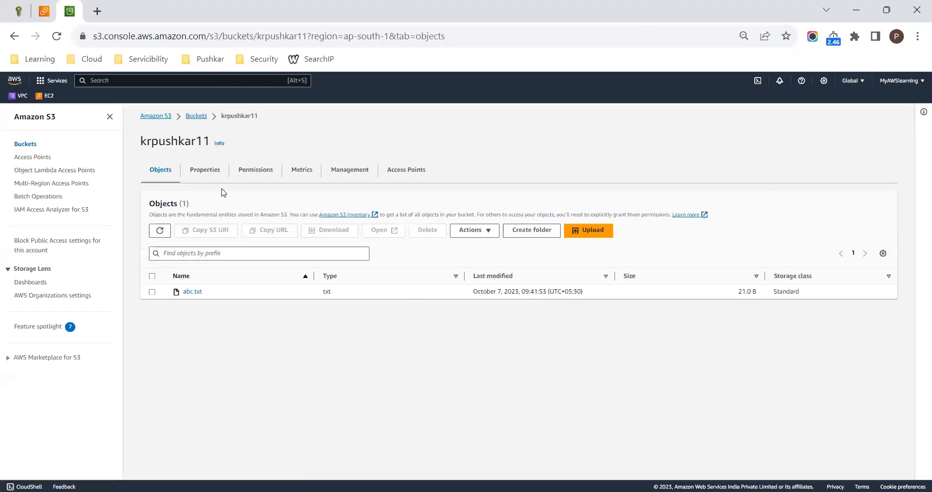
click(210, 171)
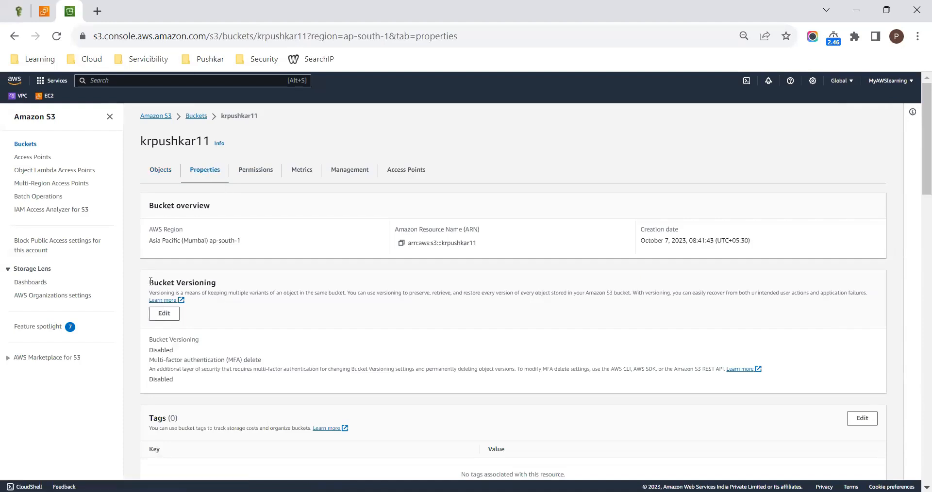
drag(148, 283, 201, 346)
click(202, 347)
- Enable Bucket Versioning on krpushkar11, save the change, and show versions in its object list
click(163, 314)
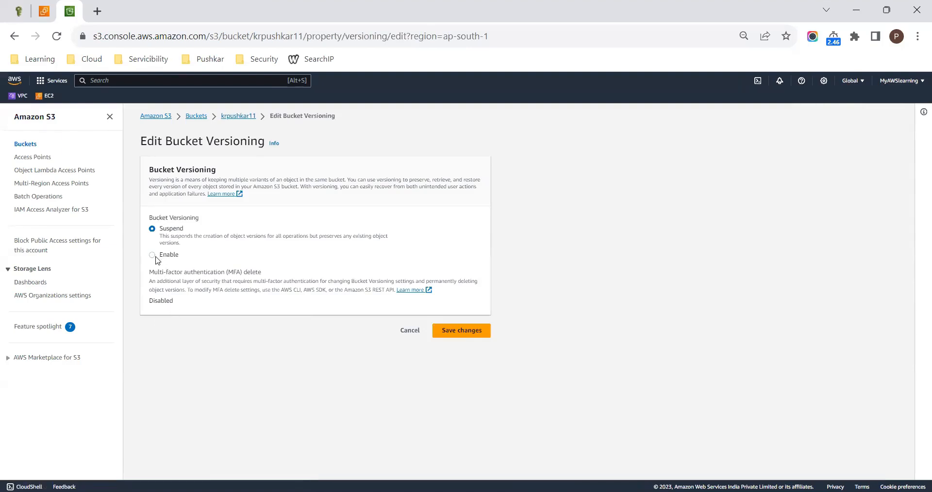
click(155, 256)
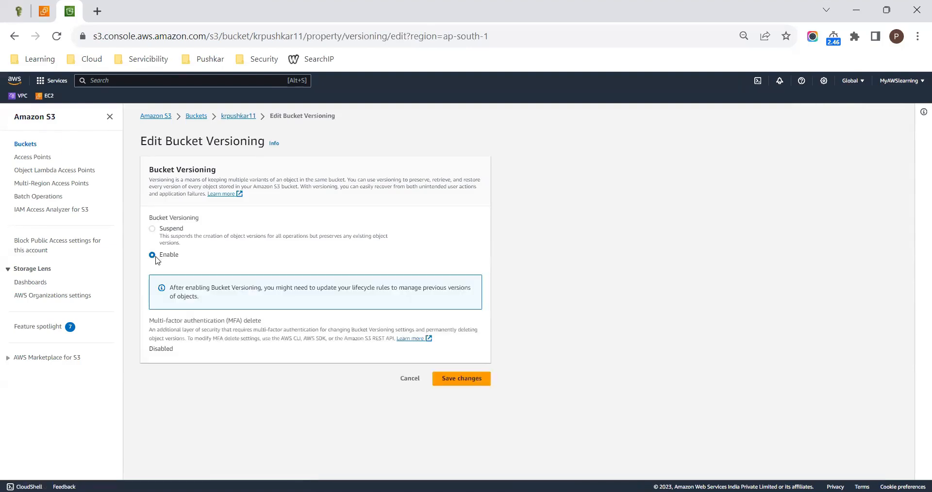
click(470, 381)
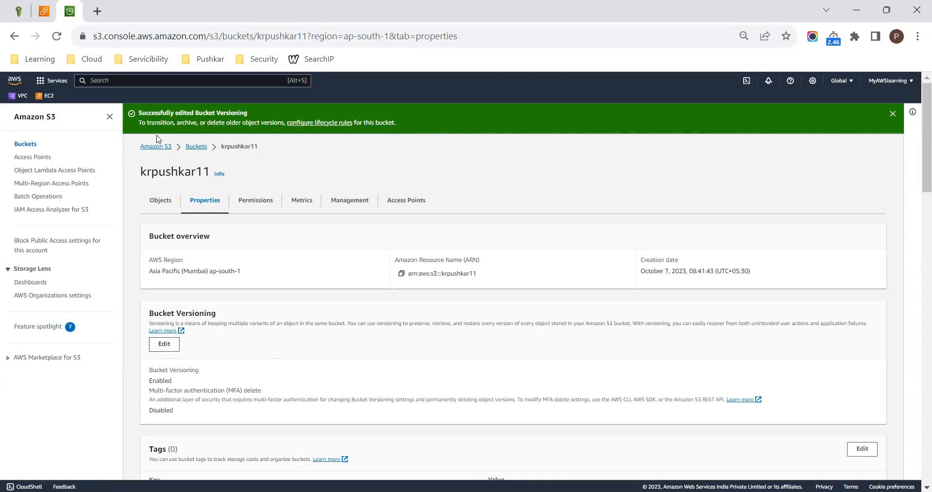
click(154, 205)
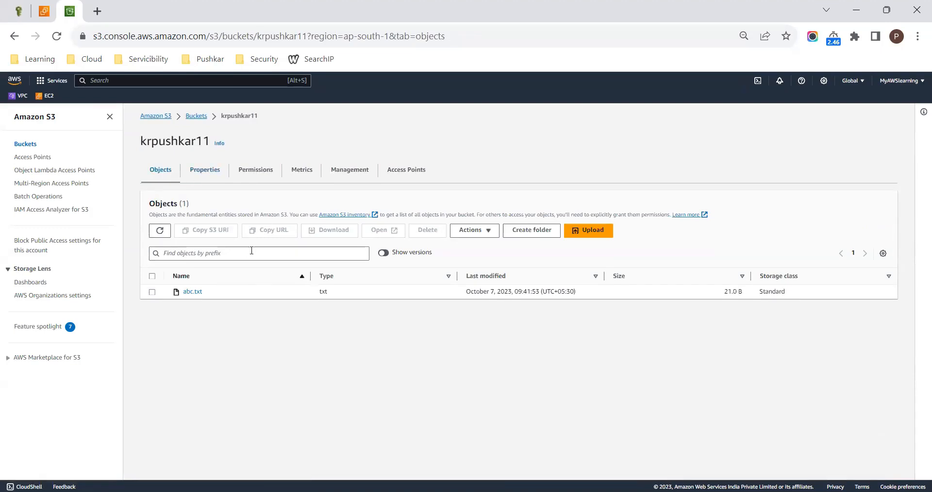
click(383, 253)
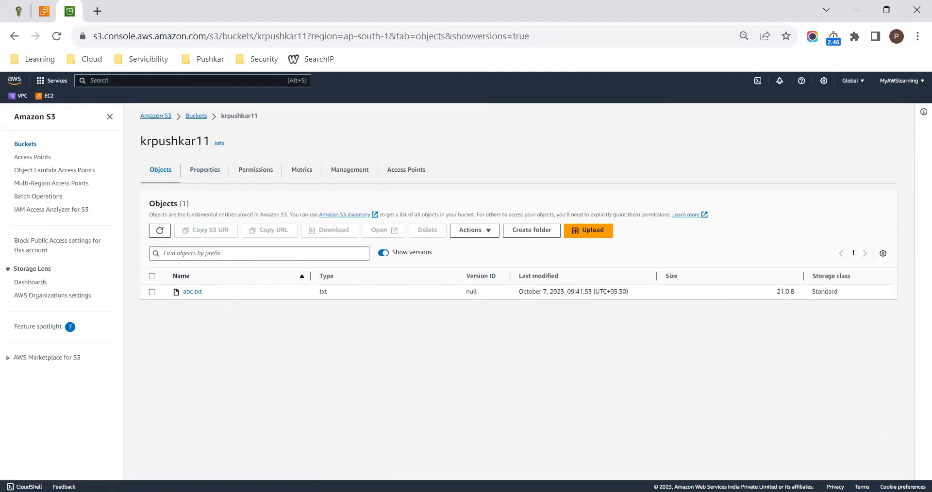
- Switch to the MobaXterm terminal and overwrite the file with echo "this is my test file1" > /s3bucket/abc.txt
key(alt+Tab)
key(Up)
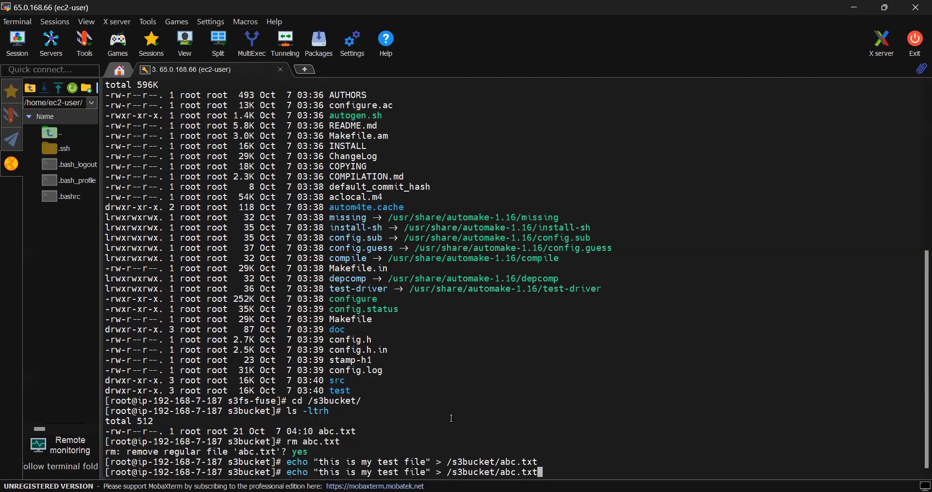
key(Left)
key(Left)
key(Left)
key(Left)
key(Left)
key(Left)
key(Left)
key(Left)
key(Left)
key(Left)
key(Left)
key(Left)
key(Left)
key(Left)
key(Left)
key(Left)
key(Left)
key(Left)
key(Left)
key(Left)
key(Left)
text(1)
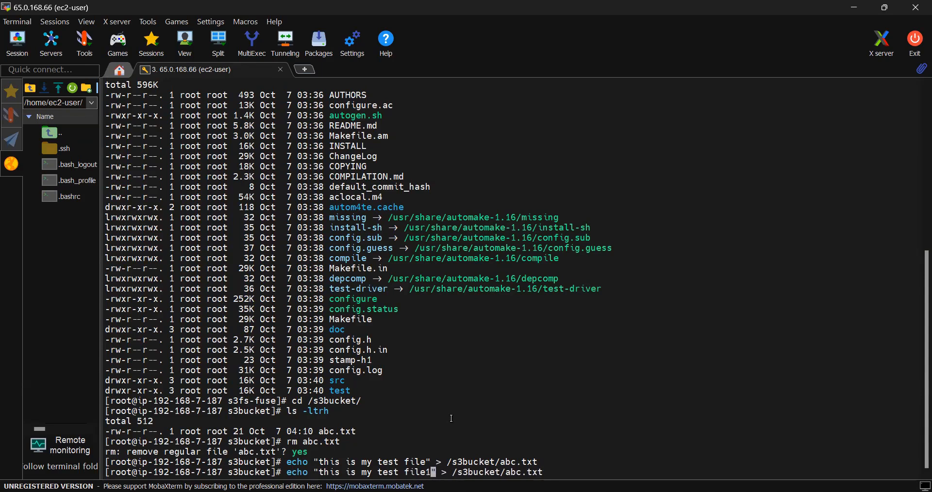
key(Return)
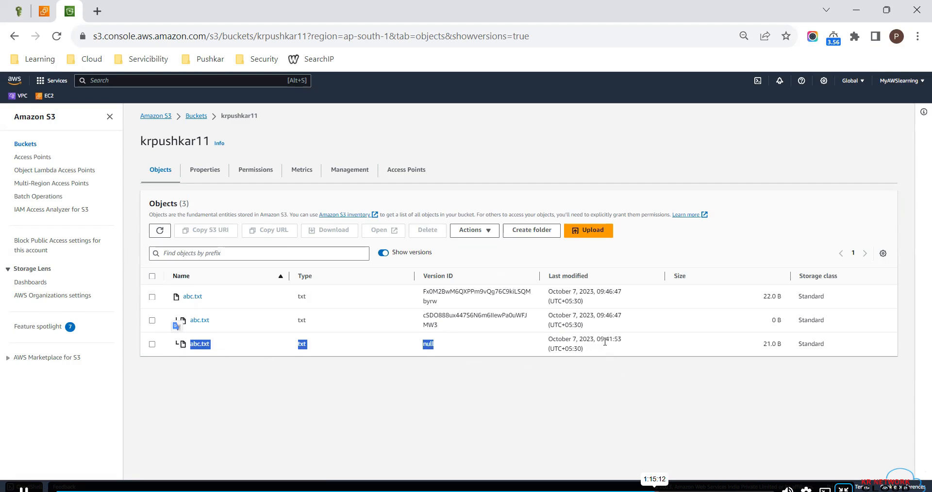
- Compare the abc.txt versions in the AWS console, view the current version's details, and select the version with ID null
drag(601, 339, 626, 349)
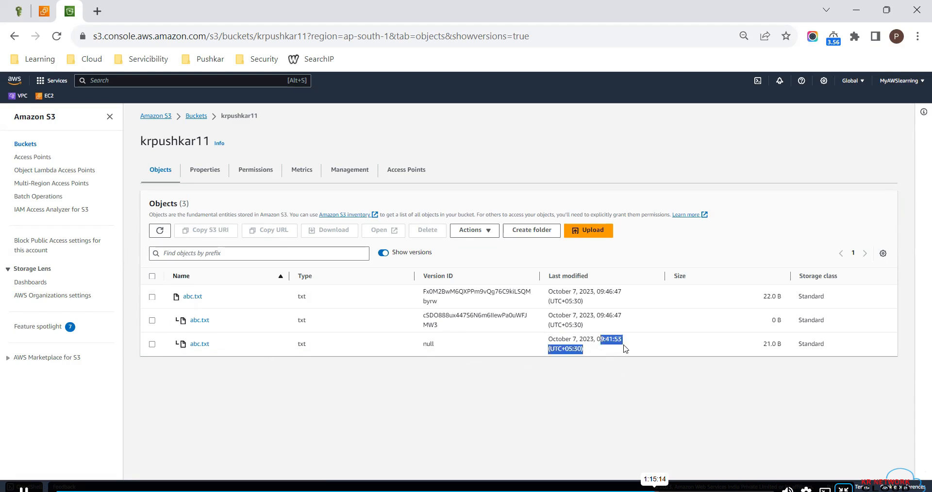
click(477, 328)
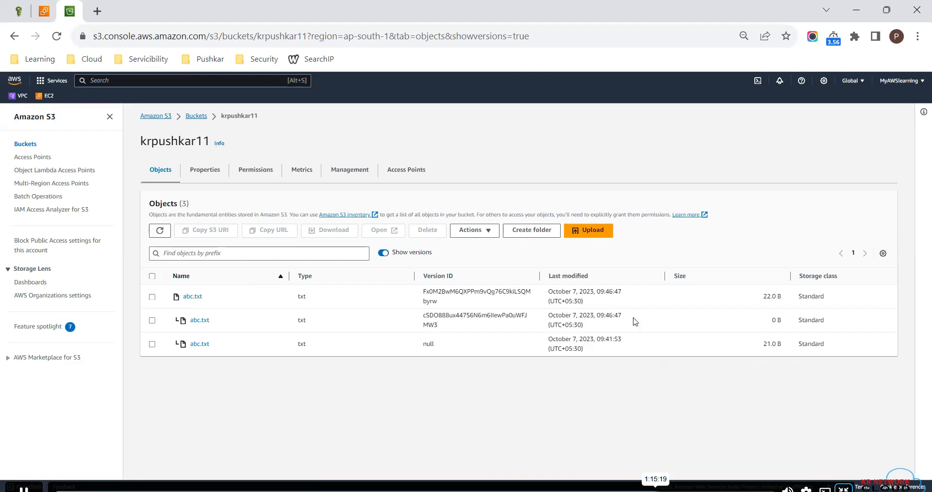
click(192, 297)
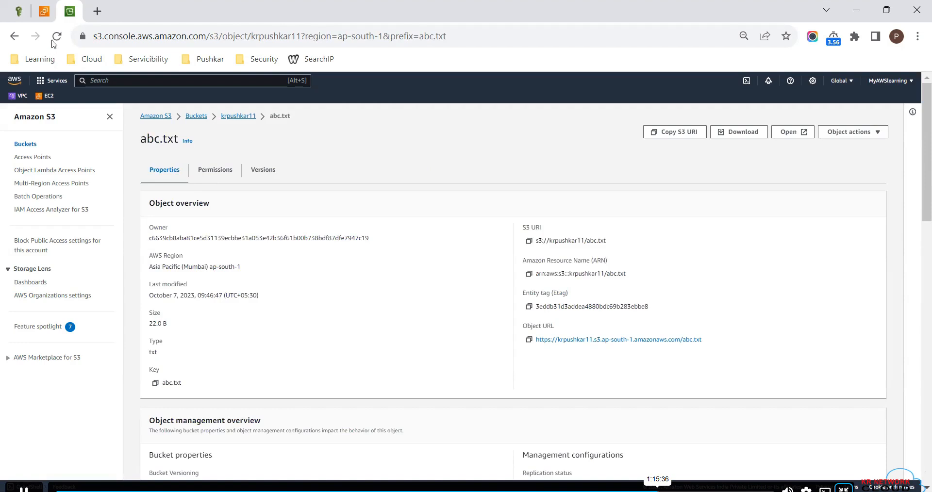
click(14, 35)
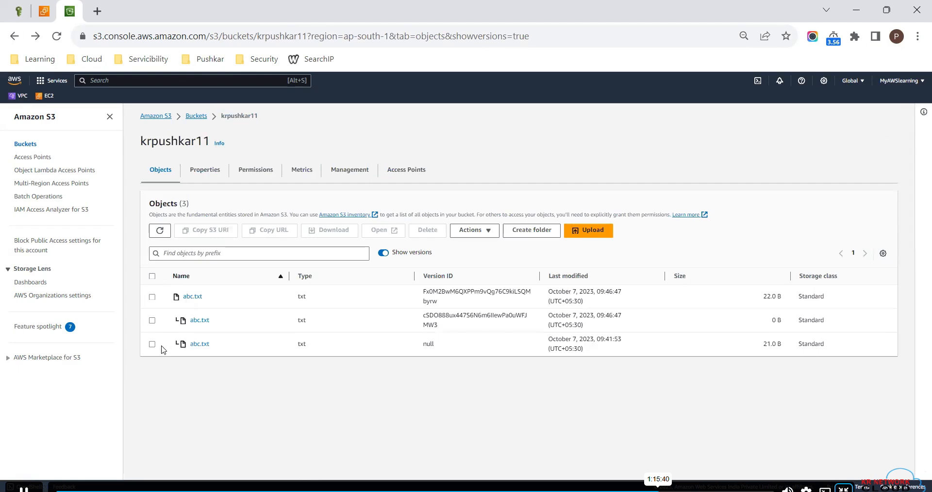
click(152, 345)
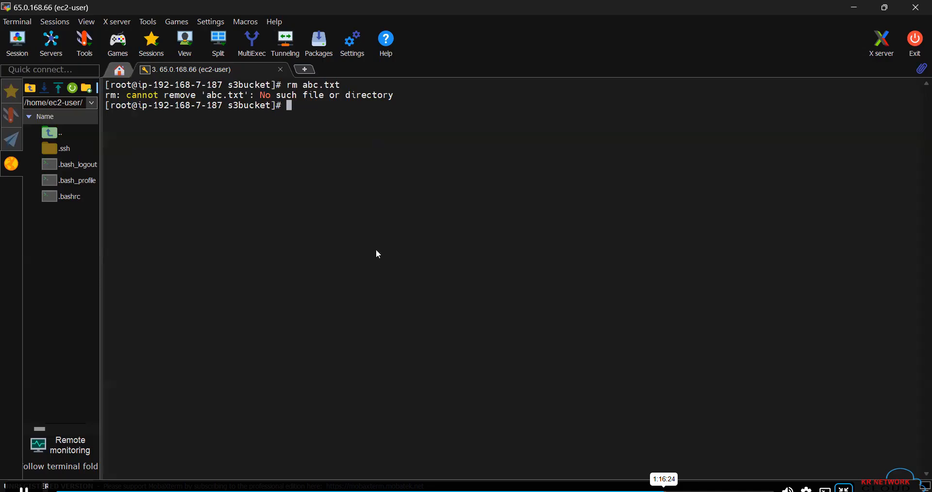
- Reload the krpushkar11 version list in the AWS console, examine the abc.txt delete marker, and select the 22.0 B version
key(alt+Tab)
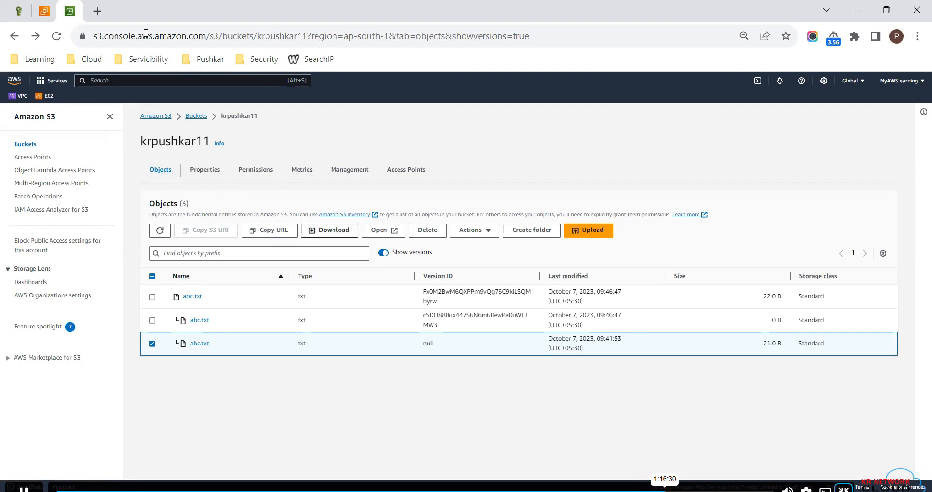
click(57, 37)
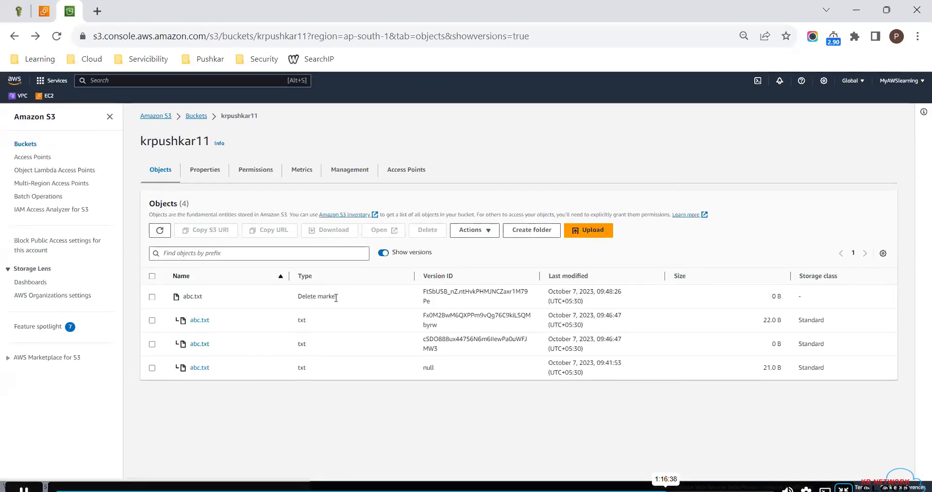
triple_click(323, 296)
drag(622, 292, 580, 292)
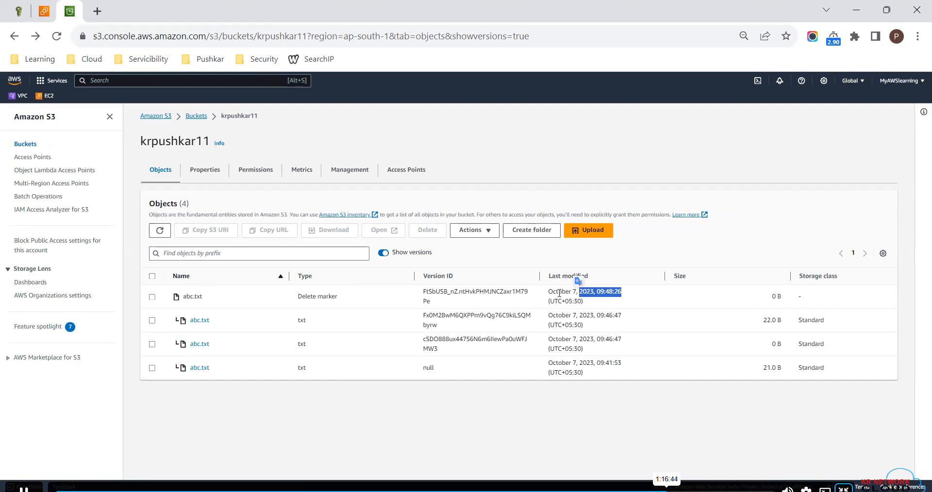
click(152, 321)
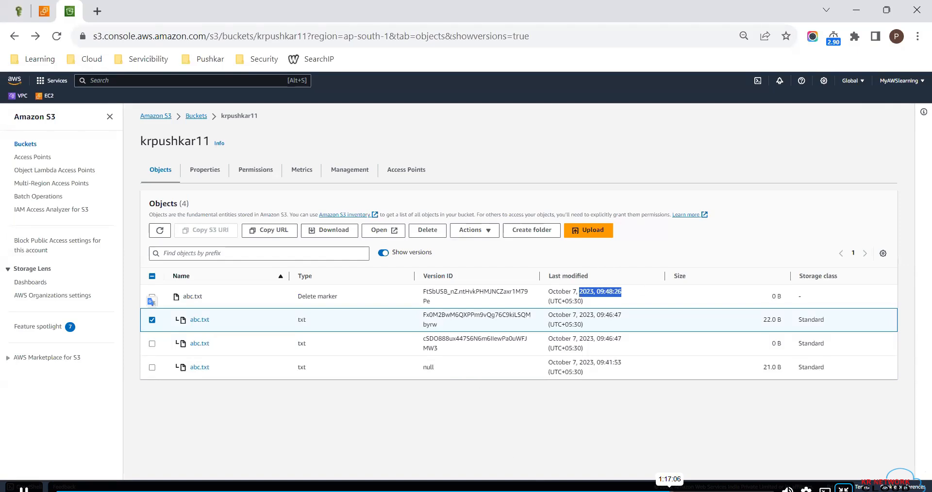
- Switch to Paint, draw an orange arrow pointing away from S3 Static Website hosting, and open a text box beside it
key(alt+Tab)
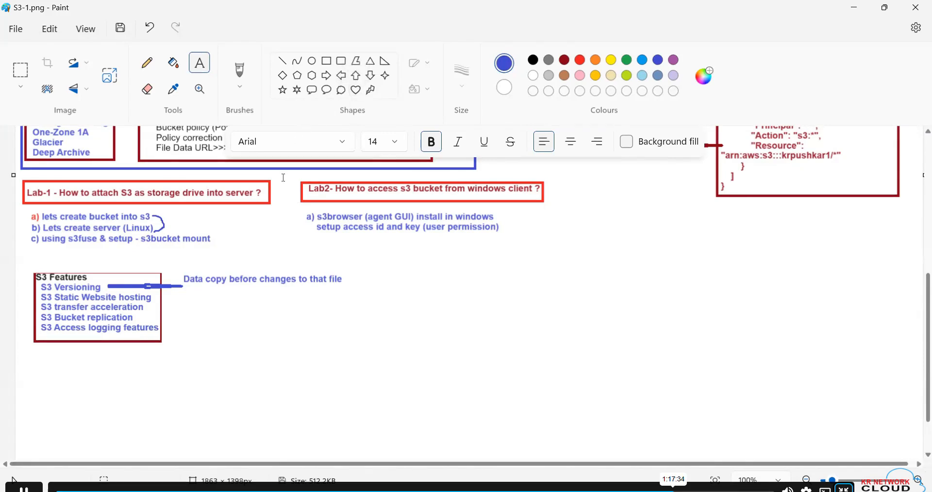
click(325, 74)
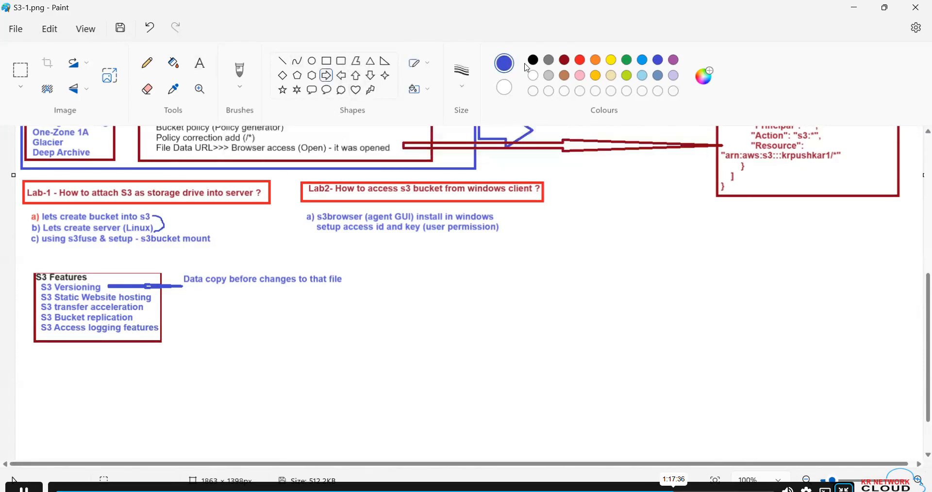
click(596, 59)
drag(152, 299, 487, 337)
click(203, 69)
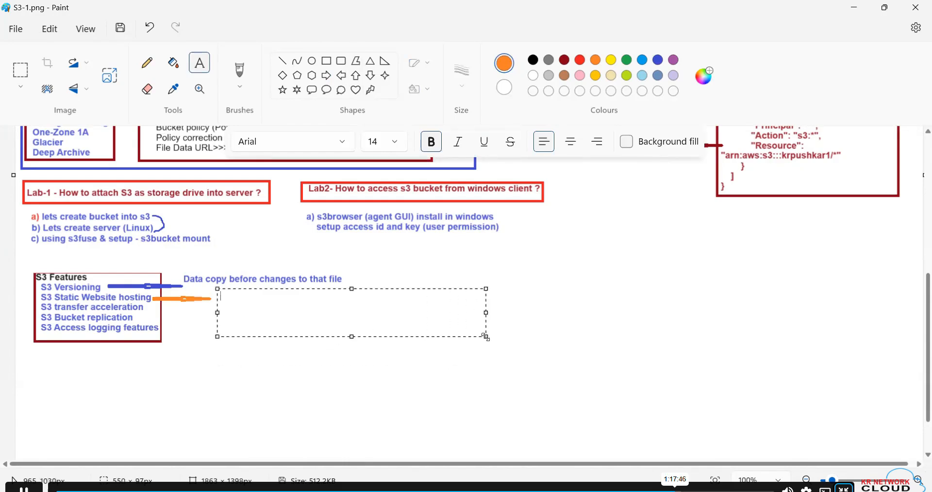
text(Server, software)
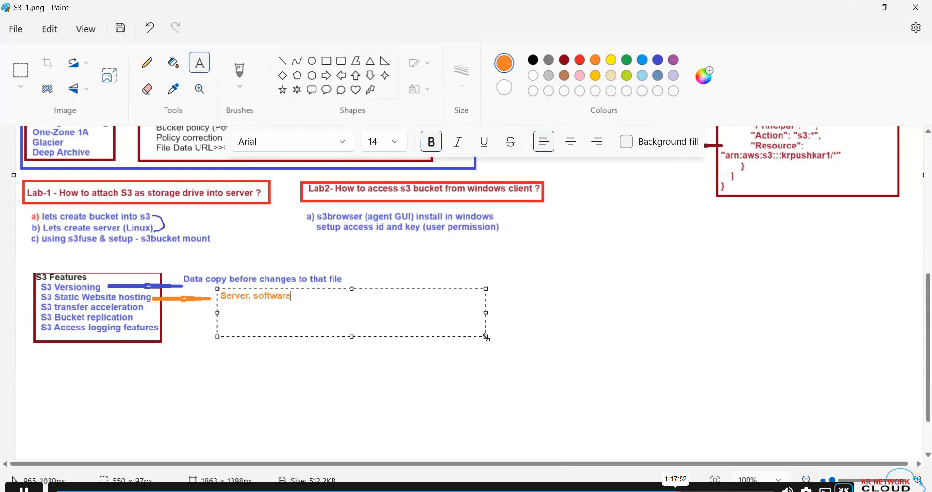
text(, lic)
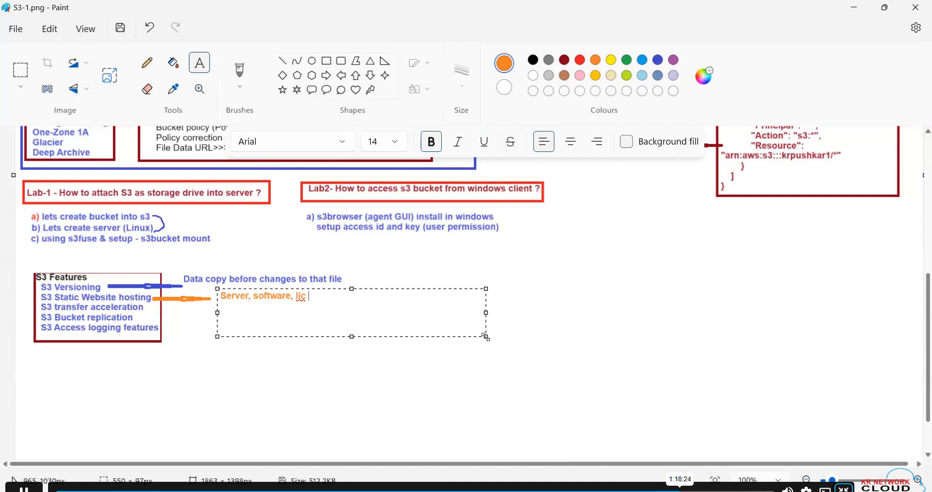
key(BackSpace)
key(BackSpace)
key(BackSpace)
key(BackSpace)
key(BackSpace)
key(BackSpace)
key(BackSpace)
key(BackSpace)
key(BackSpace)
key(BackSpace)
key(BackSpace)
key(BackSpace)
key(BackSpace)
key(BackSpace)
key(BackSpace)
key(BackSpace)
key(BackSpace)
key(BackSpace)
key(BackSpace)
key(BackSpace)
- Write the orange note "Static (Info show)" beside the S3 Static Website hosting arrow
text(Sta)
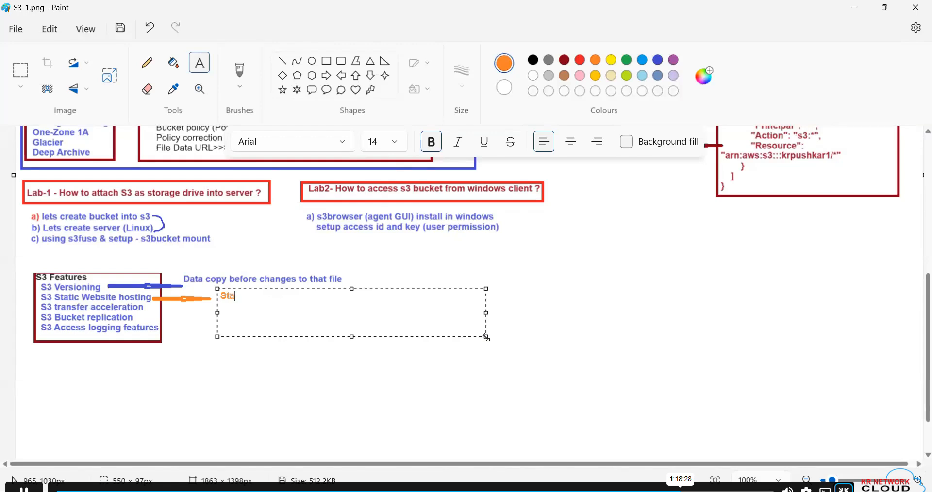
text(tic (Info)
text(show))
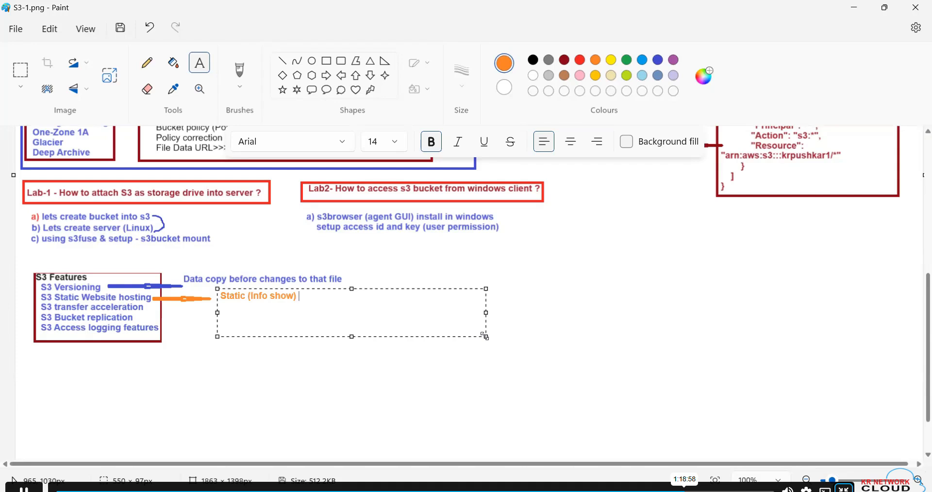
click(625, 304)
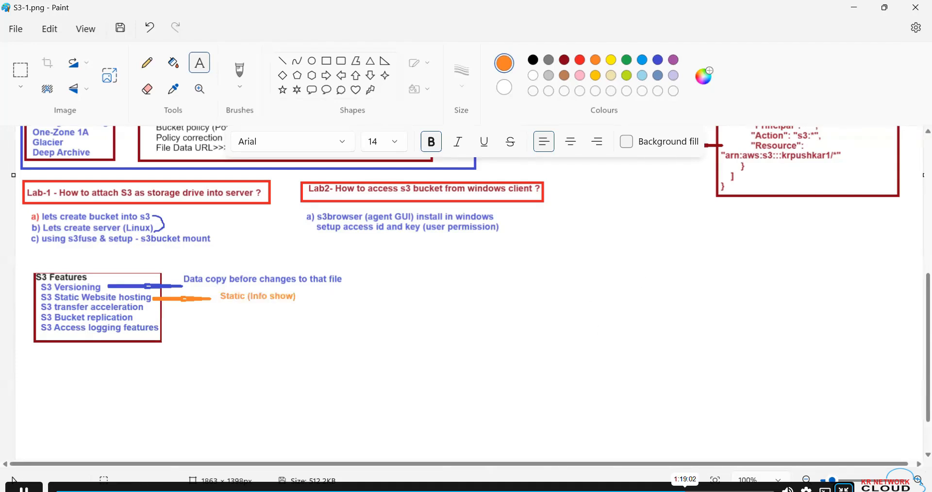
- Switch to the AWS console and examine the static website hosting status in krpushkar11's properties
key(alt+Tab)
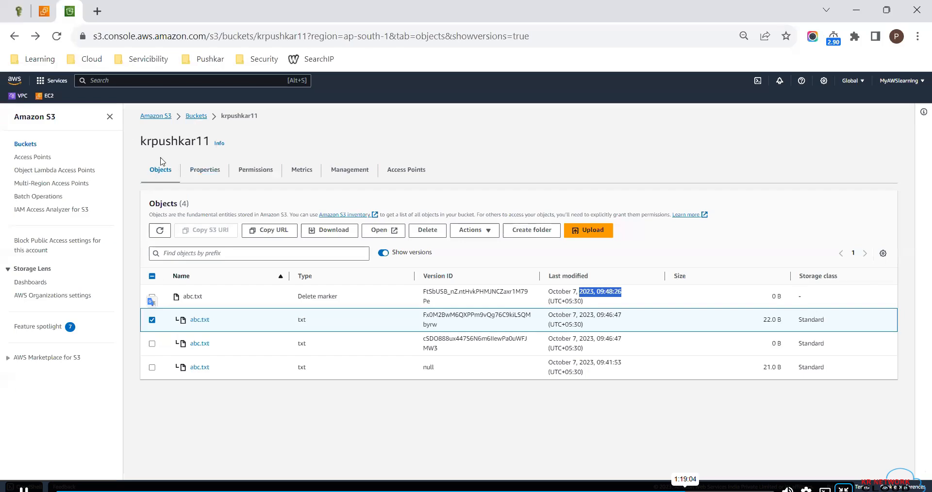
click(206, 171)
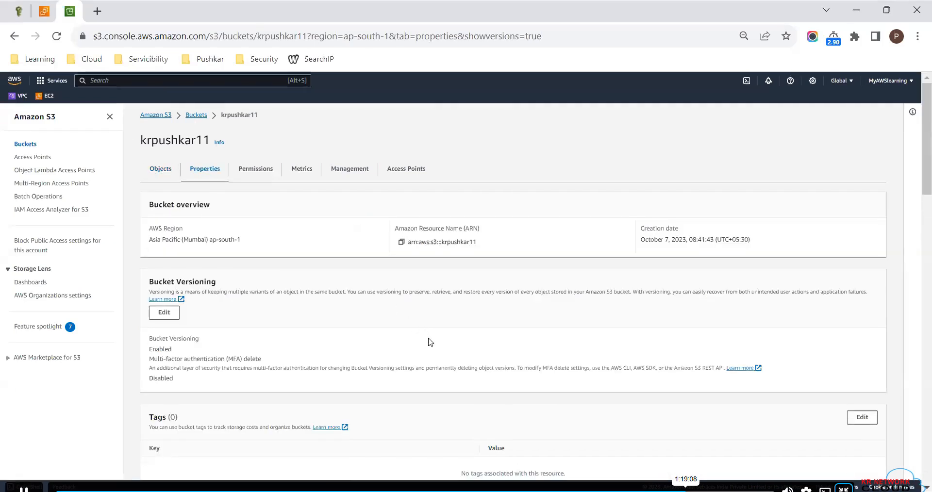
scroll(429, 343, down, 4)
scroll(429, 342, down, 15)
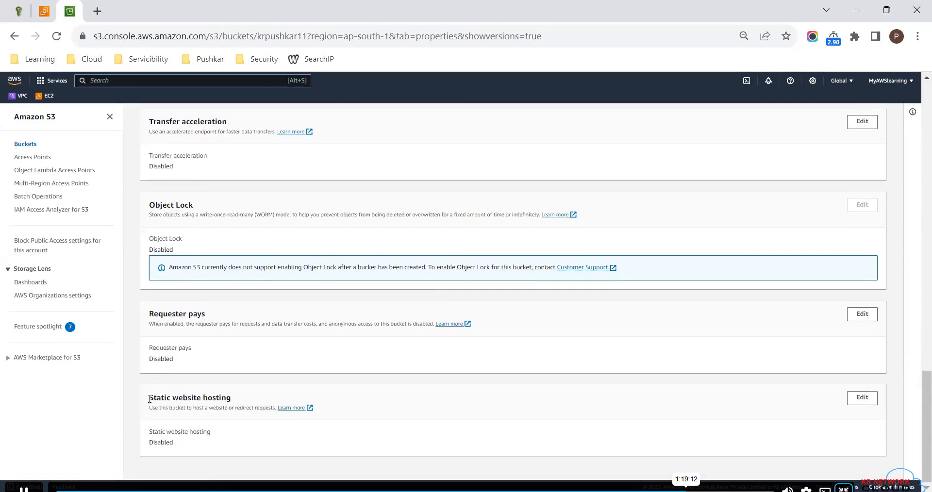
drag(149, 398, 234, 407)
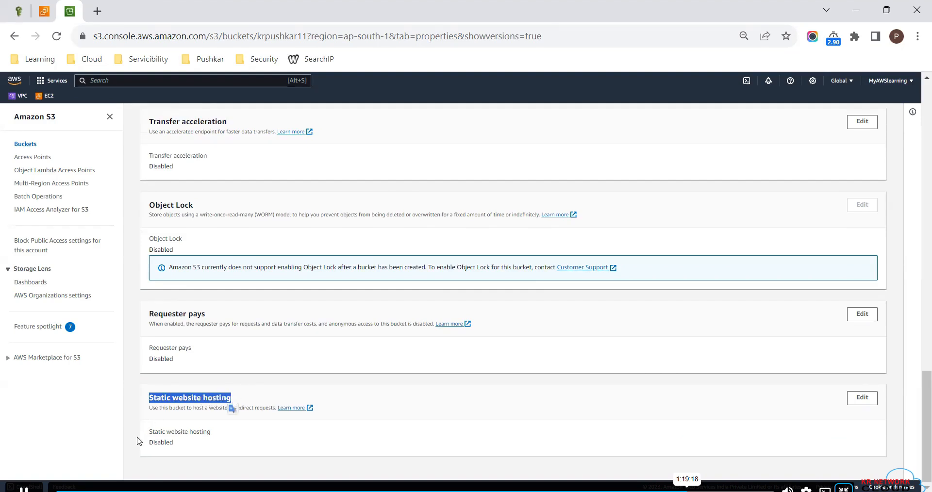
drag(145, 442, 179, 446)
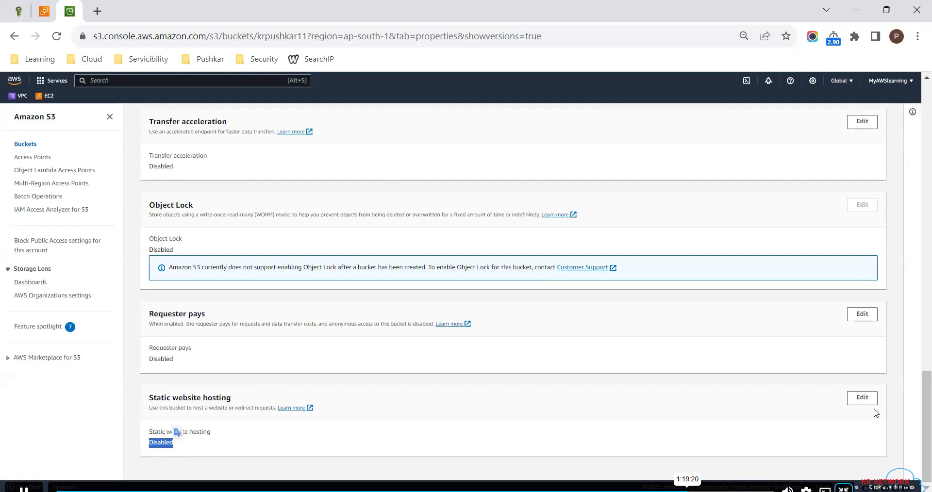
- Enable static website hosting on krpushkar11 with index.html as the index document, and save the changes
click(862, 399)
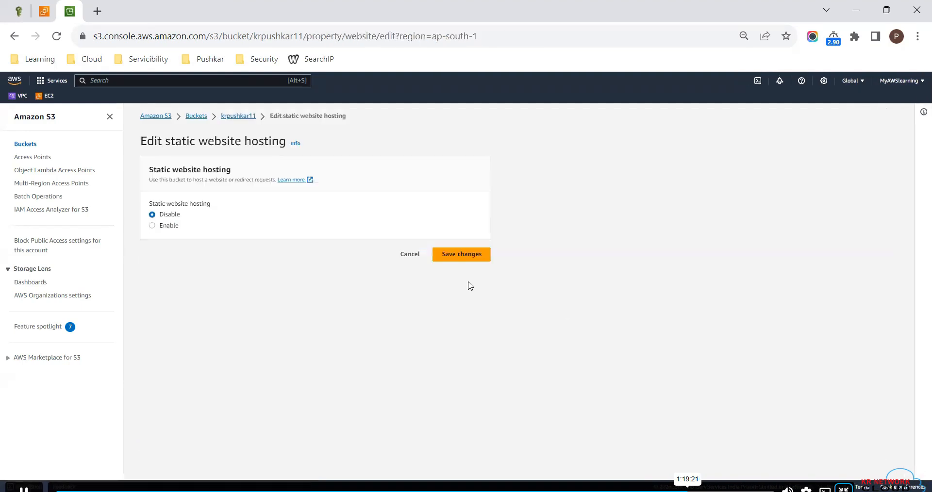
click(162, 227)
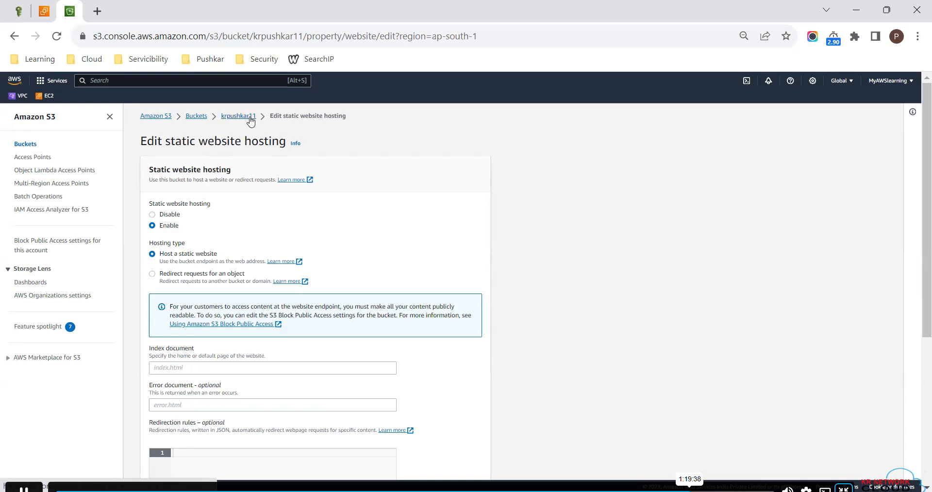
click(179, 370)
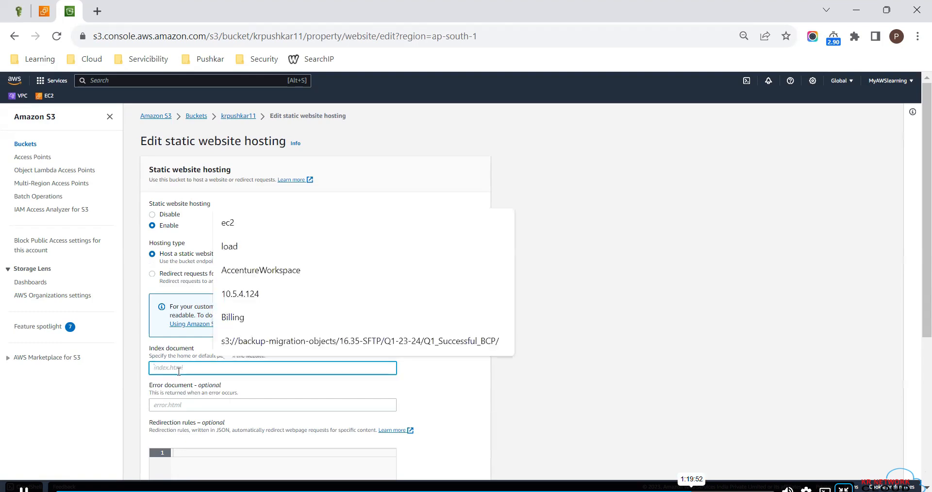
text(in)
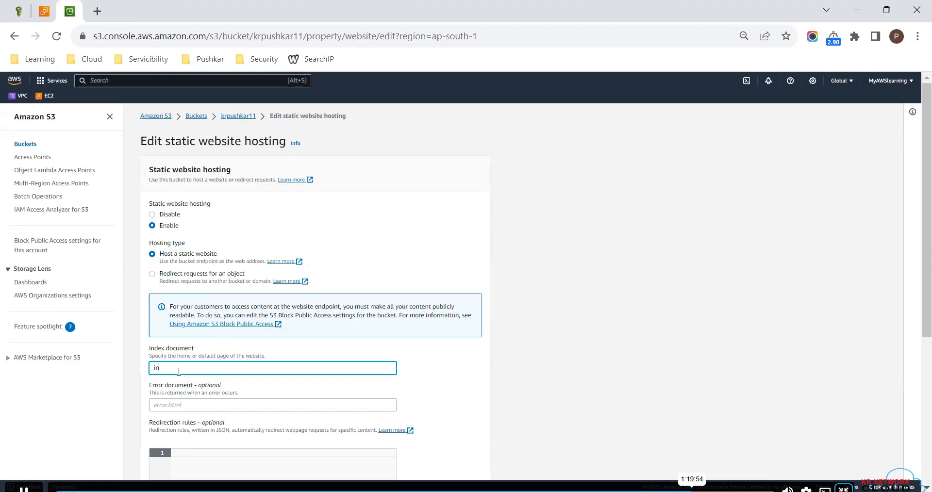
text(dex.html)
scroll(266, 418, down, 5)
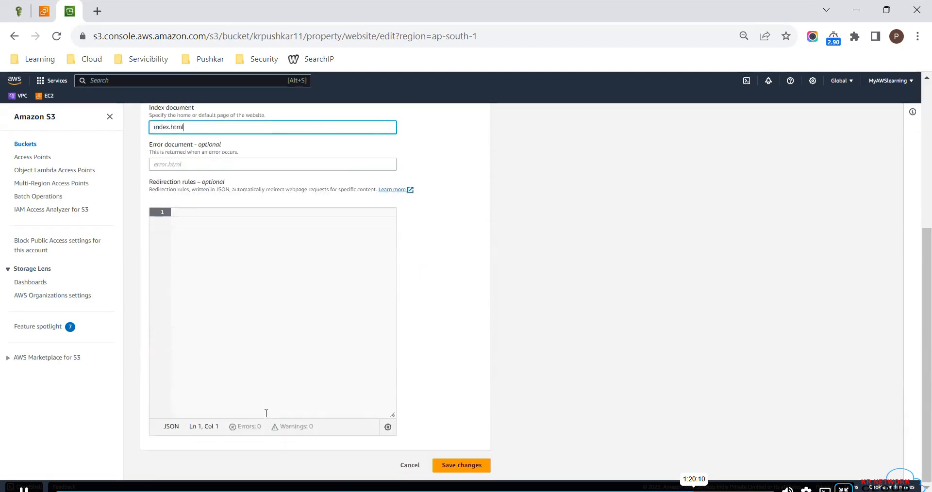
click(450, 466)
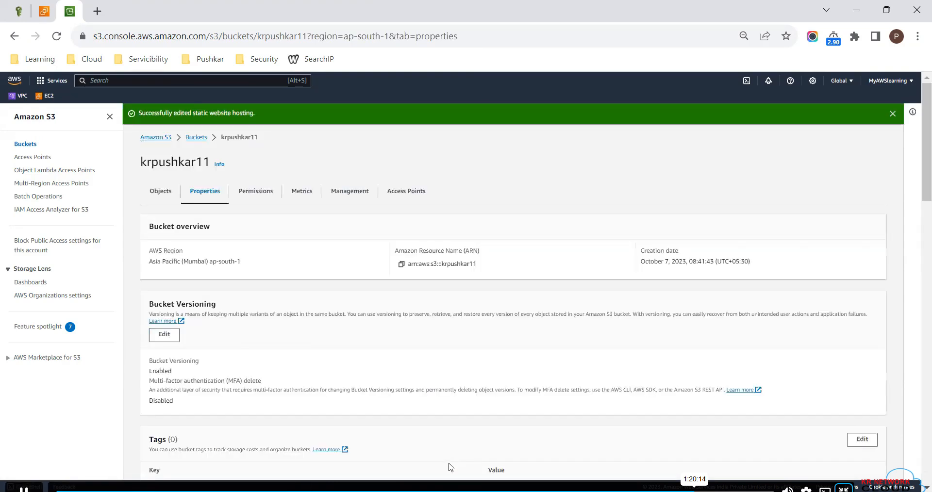
scroll(449, 467, down, 20)
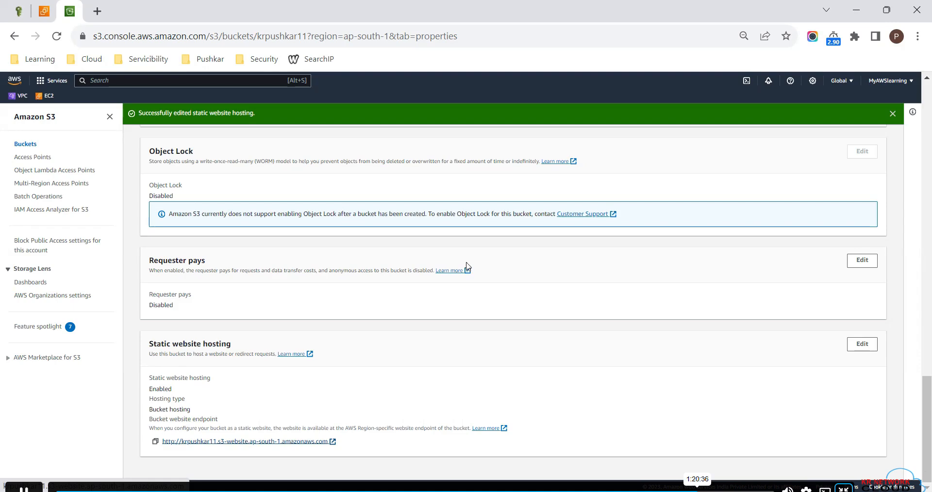
- Upload index.html from the Desktop folder to krpushkar11 and return to the bucket's object list
scroll(313, 301, up, 15)
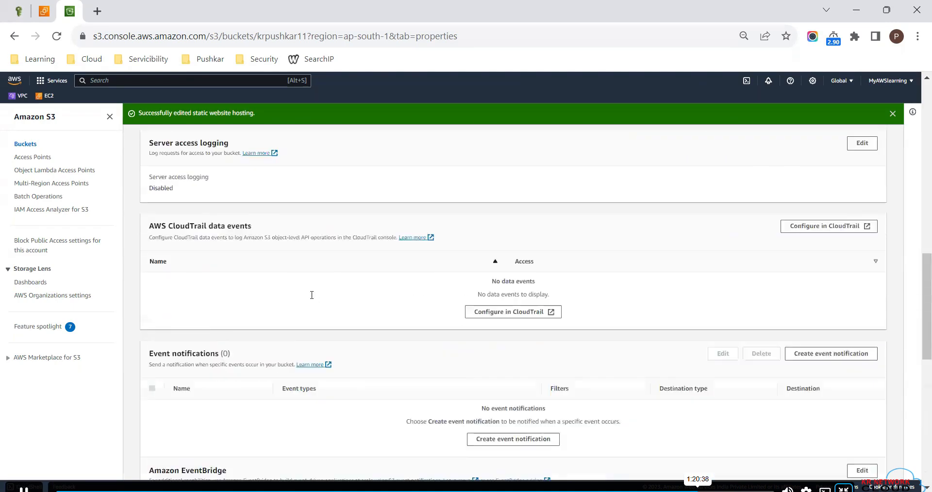
scroll(312, 295, up, 6)
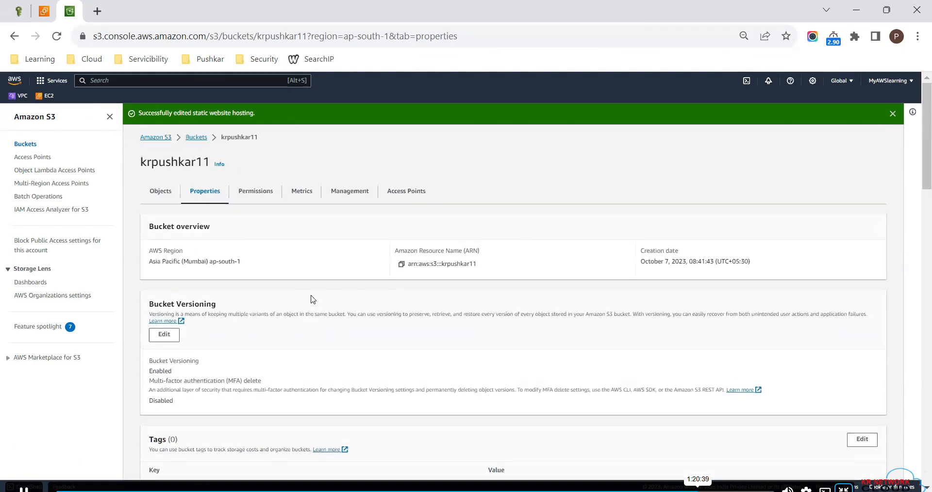
click(154, 192)
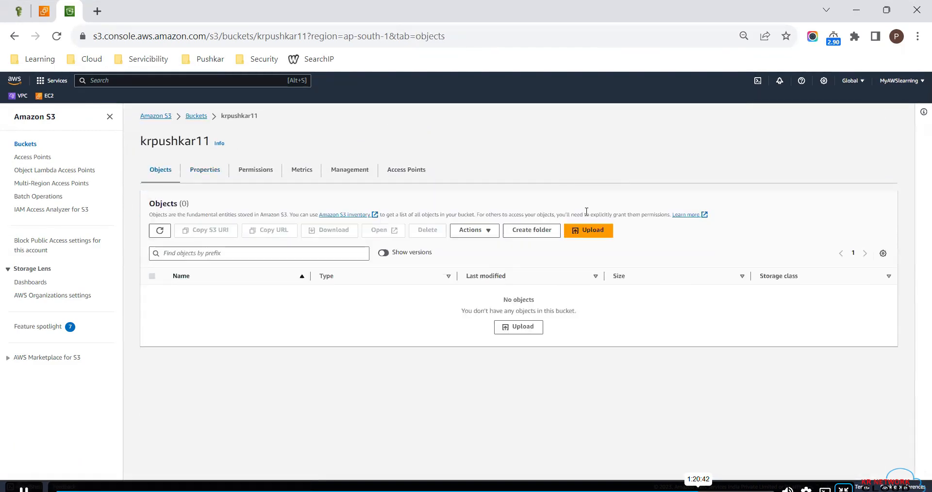
click(588, 237)
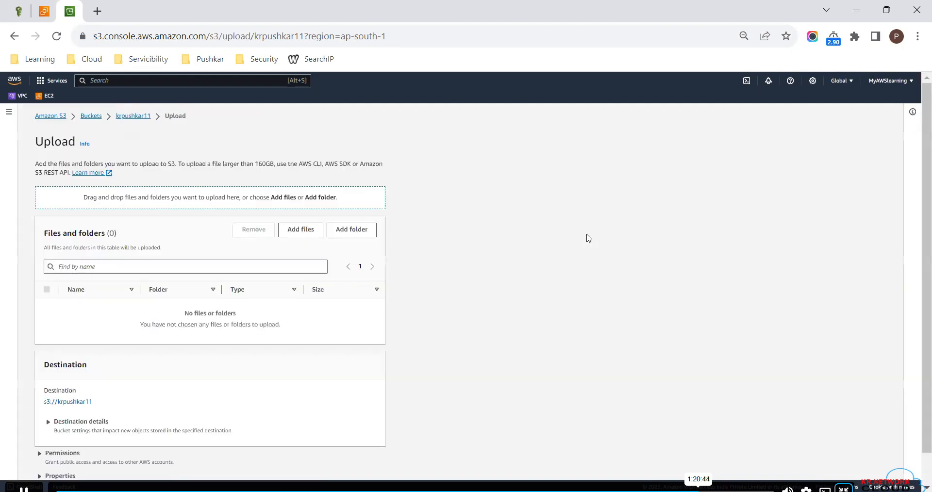
click(303, 233)
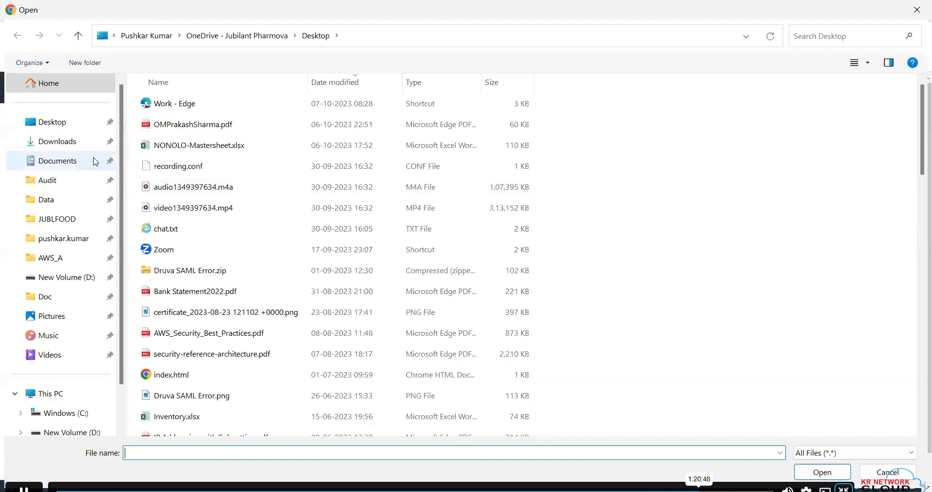
click(63, 127)
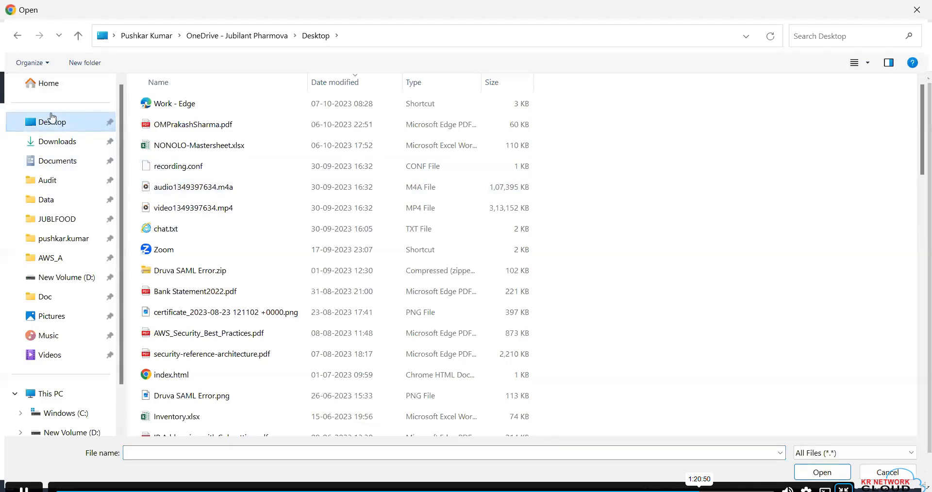
click(173, 128)
key(i)
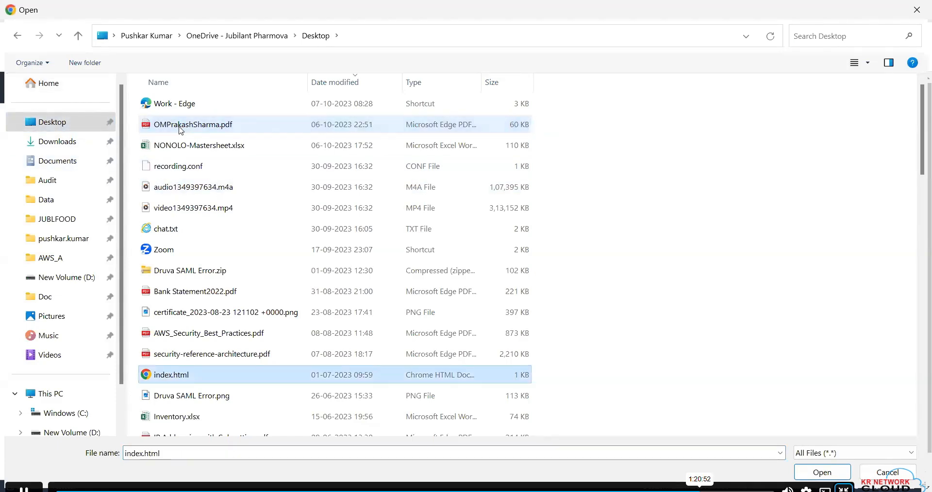
double_click(175, 376)
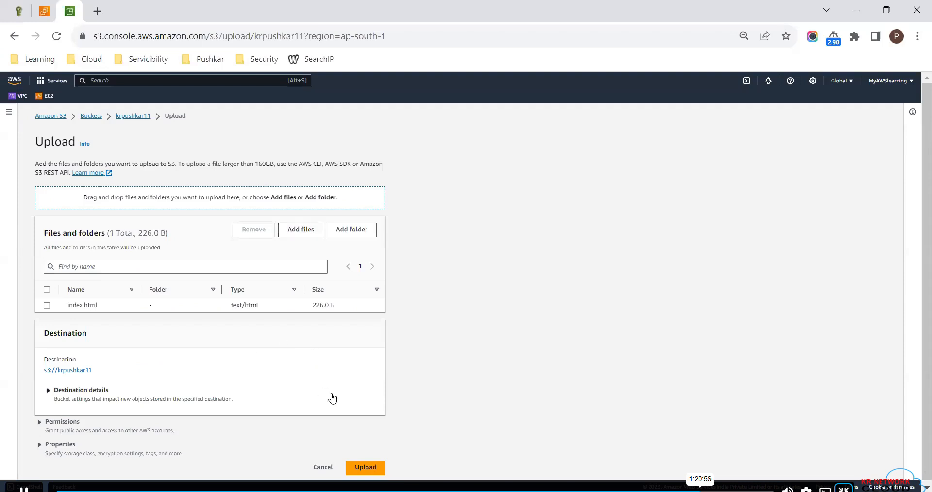
click(365, 465)
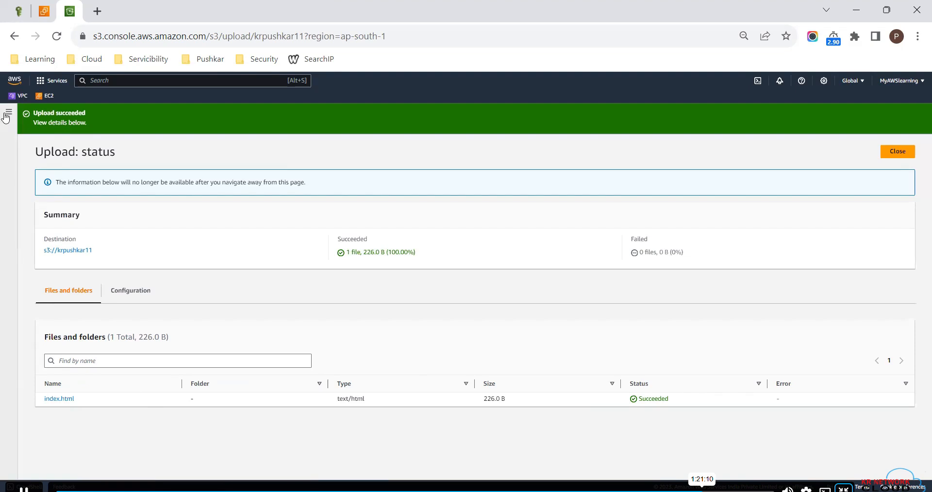
click(74, 251)
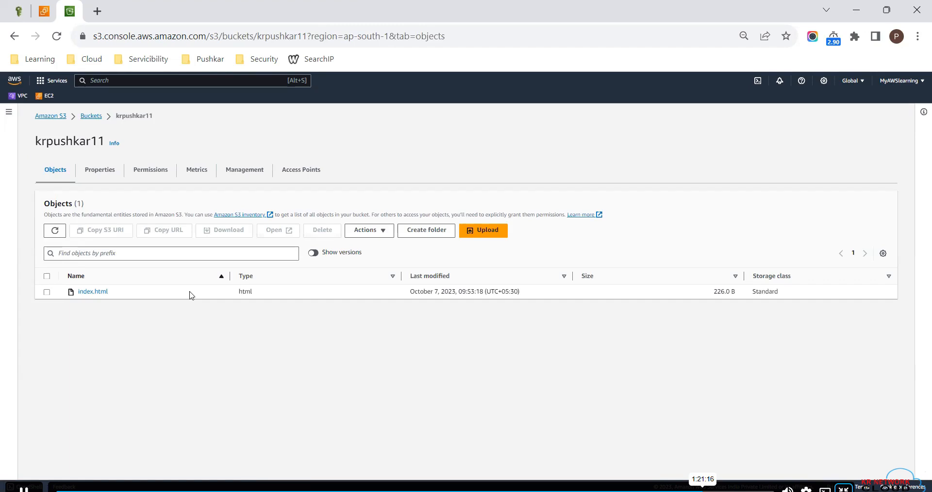
- Copy krpushkar11's bucket website endpoint from its properties and load it in a new browser tab
click(99, 175)
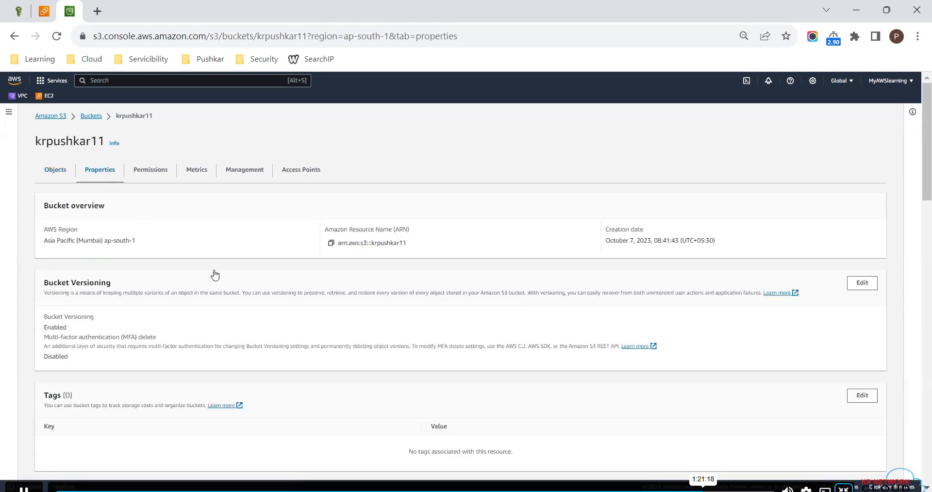
scroll(246, 312, down, 20)
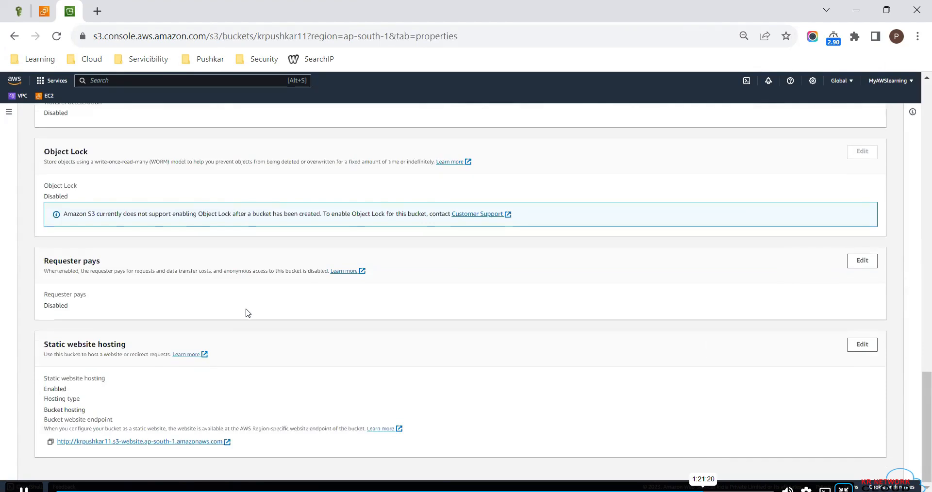
click(50, 442)
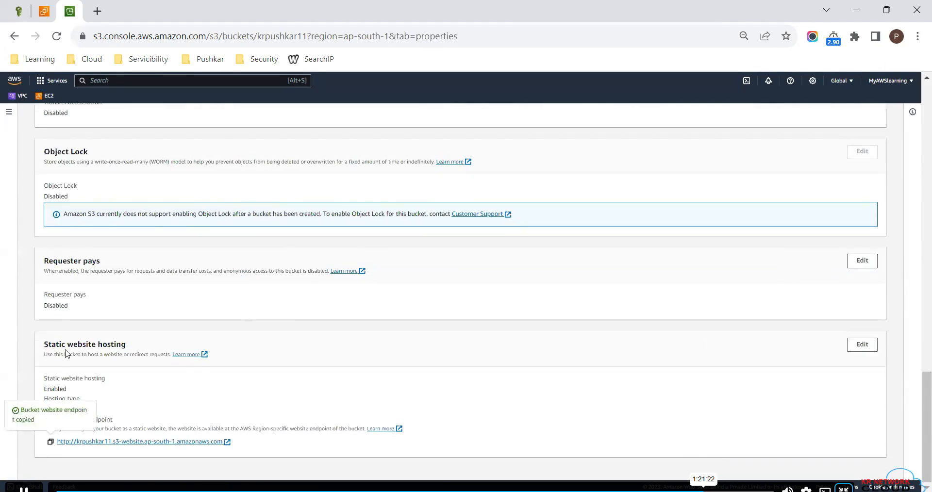
click(96, 12)
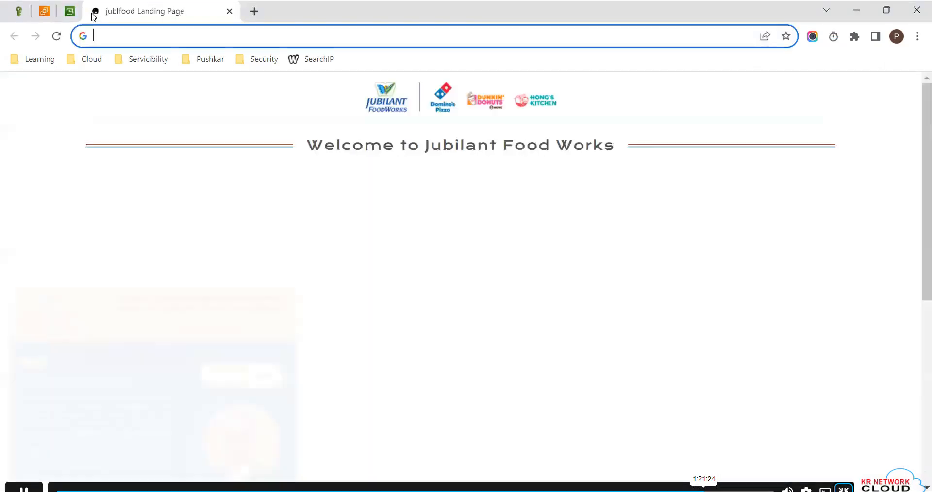
key(ctrl+v)
key(Return)
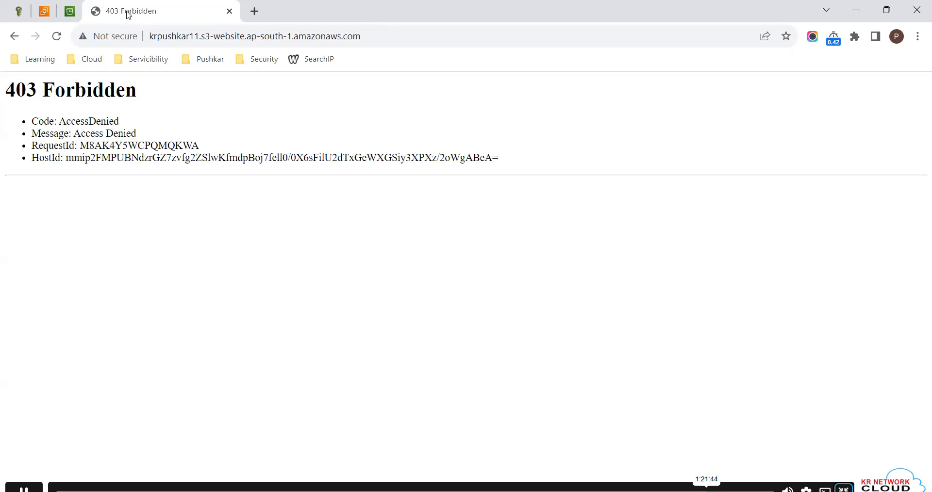
- Return to the S3 console and examine krpushkar11's Block Public Access and bucket policy settings in its permissions
click(69, 11)
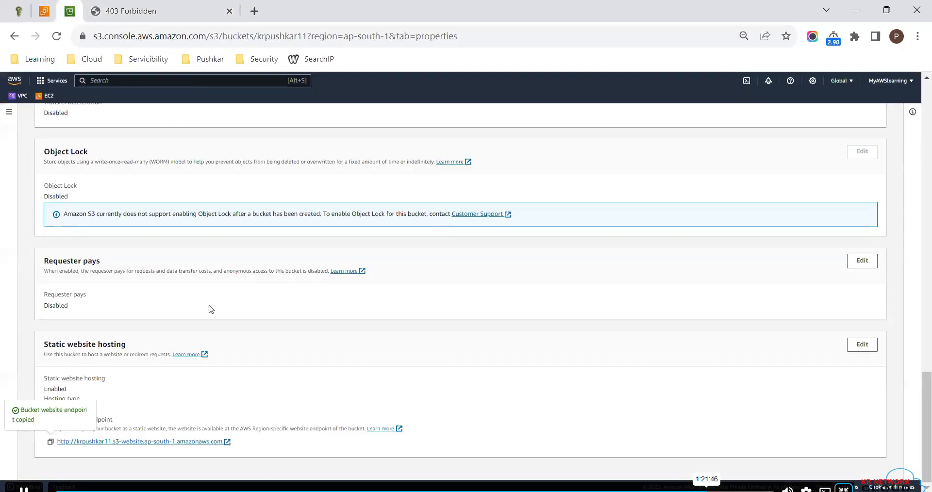
scroll(160, 202, up, 20)
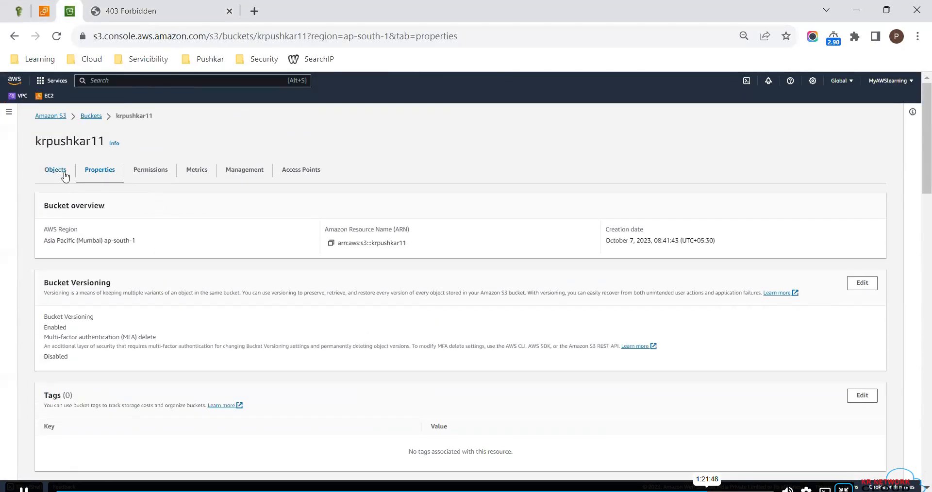
click(144, 175)
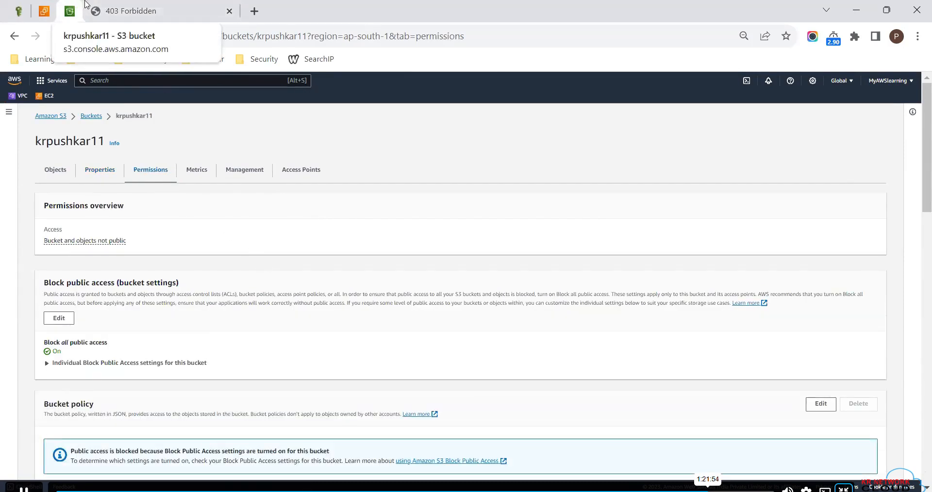
scroll(169, 355, down, 4)
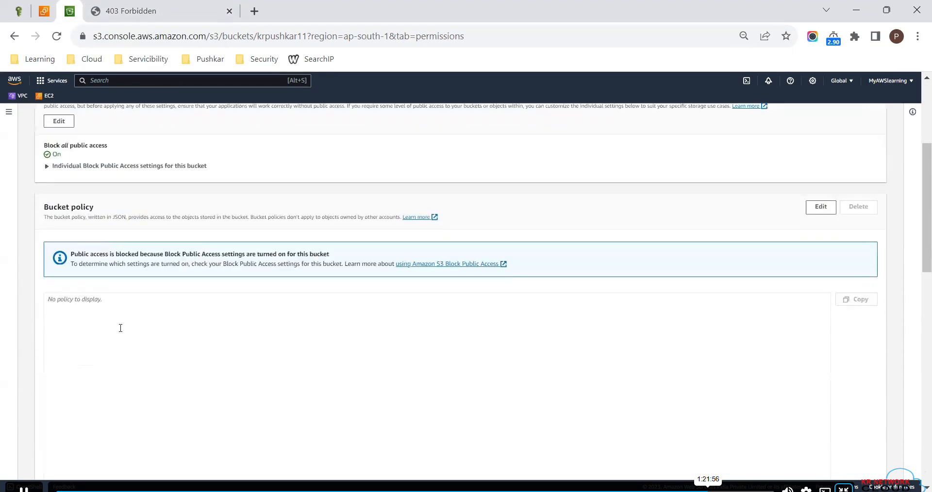
click(116, 297)
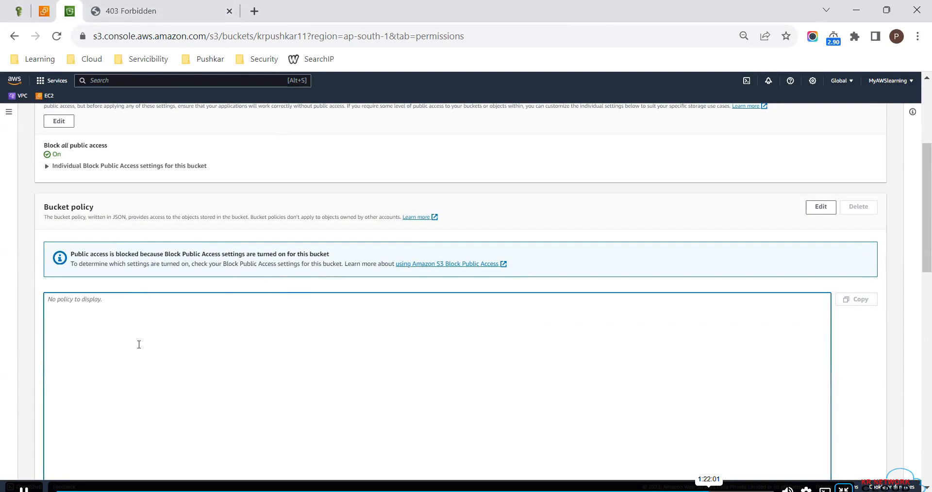
scroll(139, 344, up, 1)
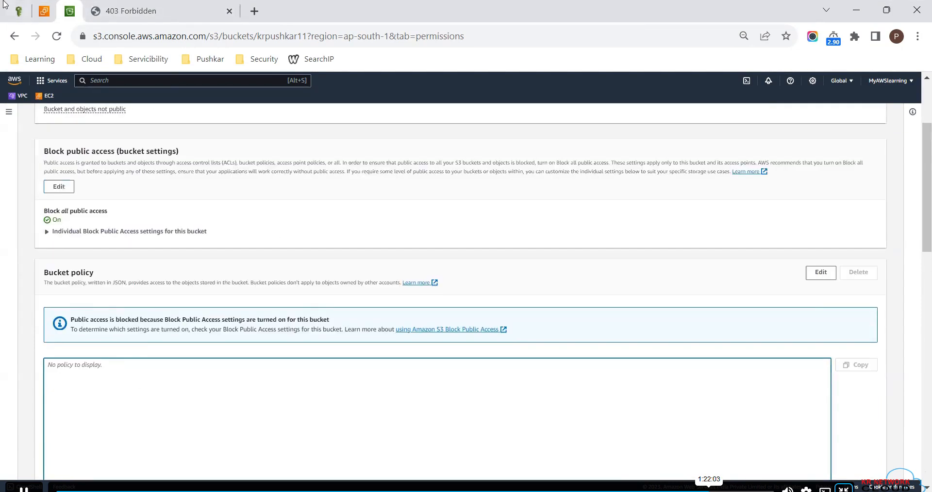
- Search the web for "s3 policy generator" in the EC2 browser tab and open the AWS Policy Generator page
click(42, 6)
click(138, 37)
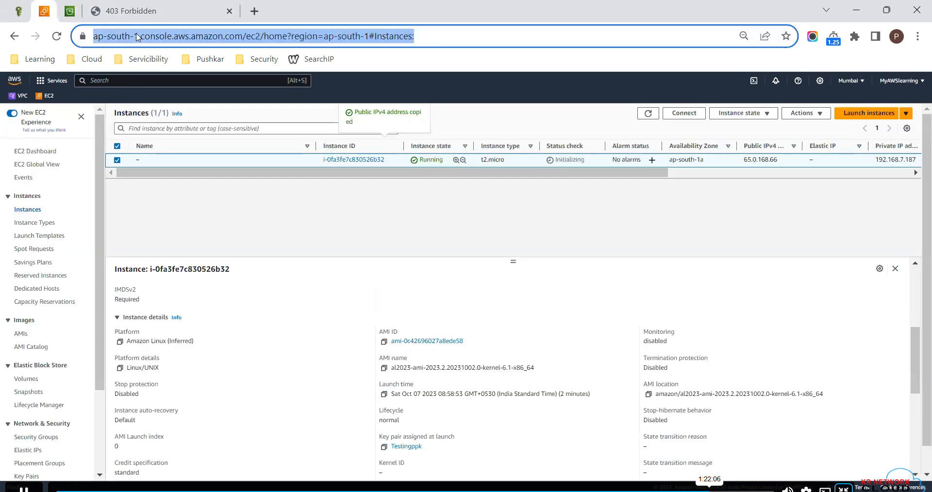
text(se)
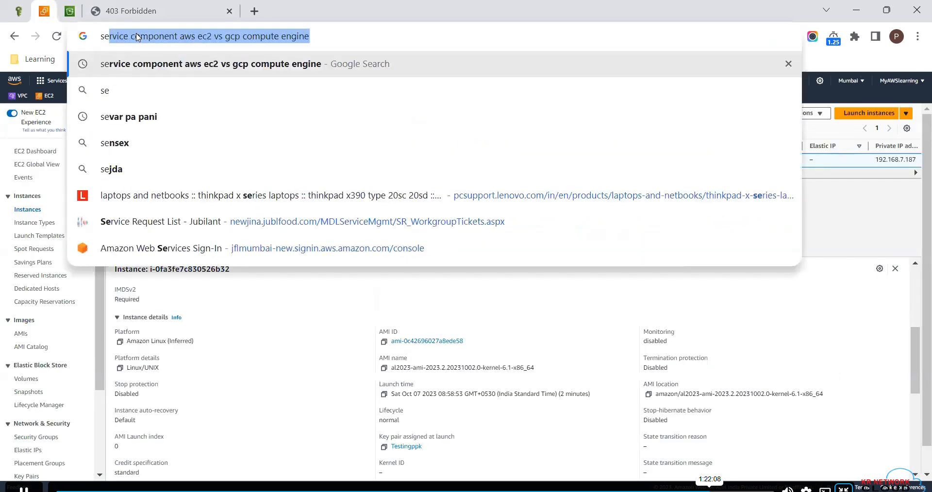
key(BackSpace)
text(3)
key(BackSpace)
key(BackSpace)
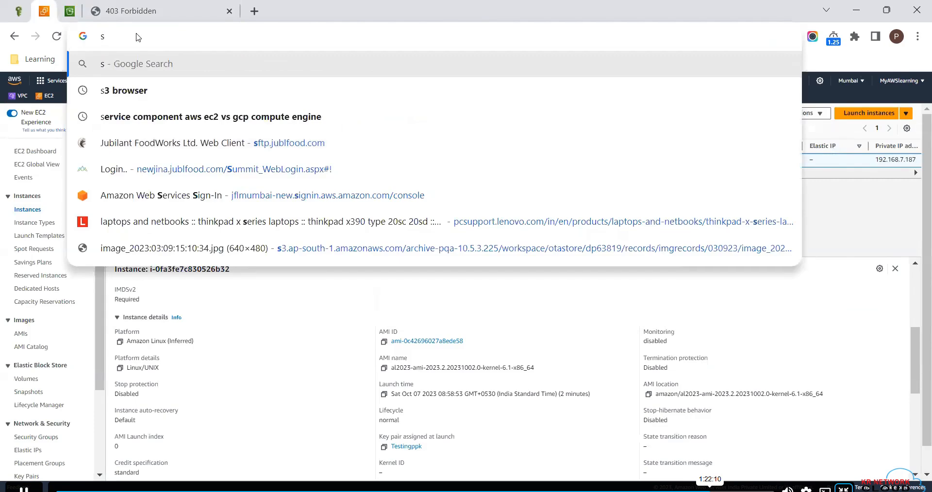
text(3 policy)
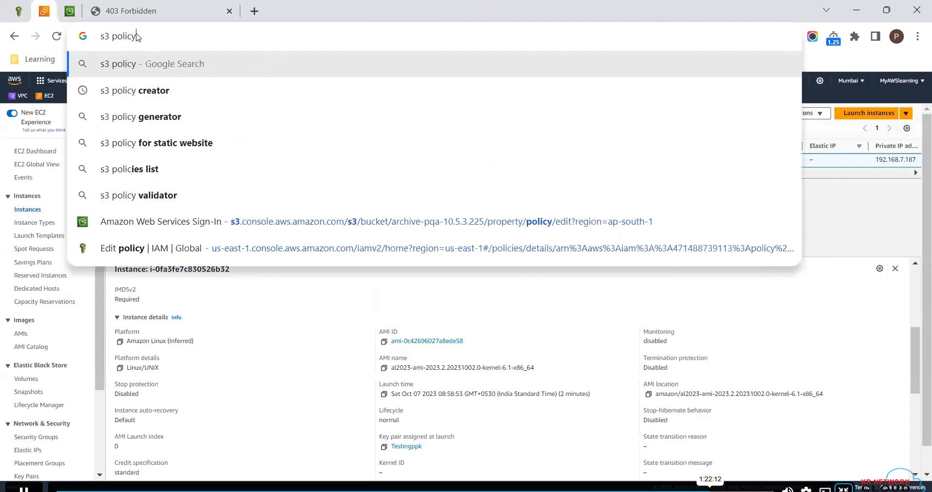
text( gene)
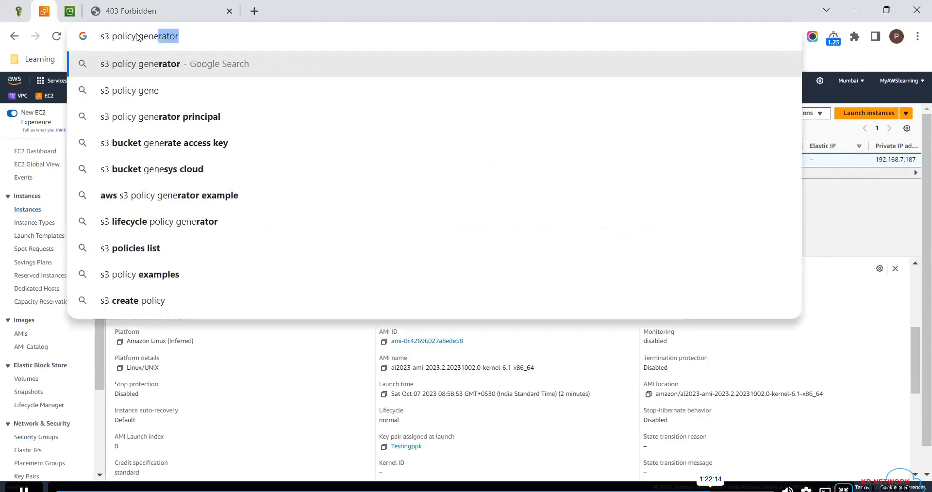
click(144, 67)
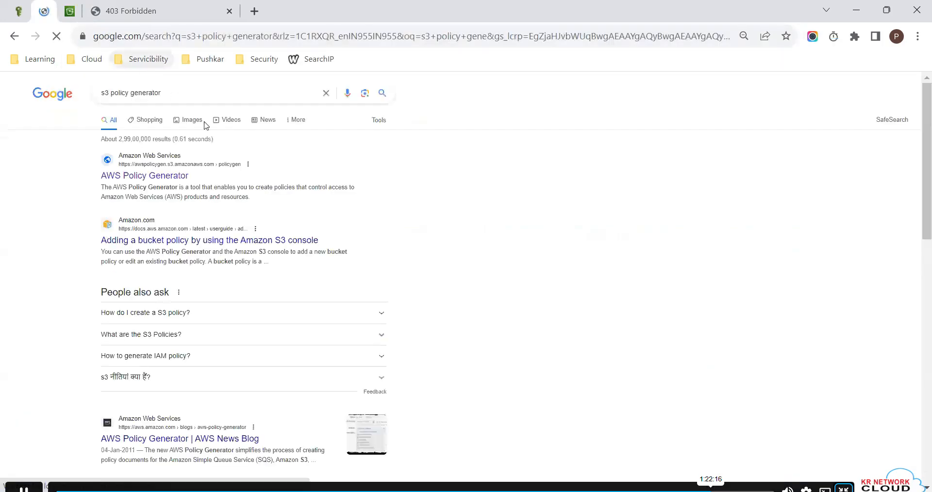
click(184, 176)
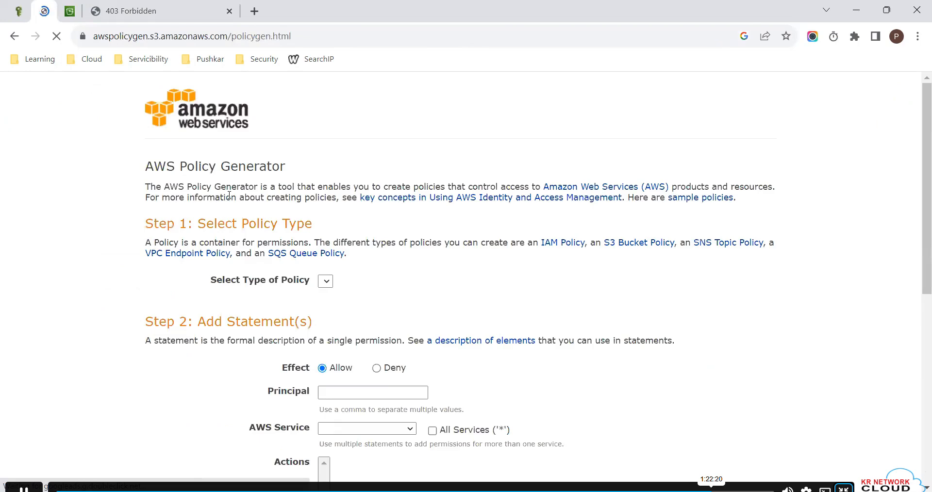
- Choose S3 Bucket Policy as the policy type, set the principal to *, and allow all actions
scroll(359, 374, down, 3)
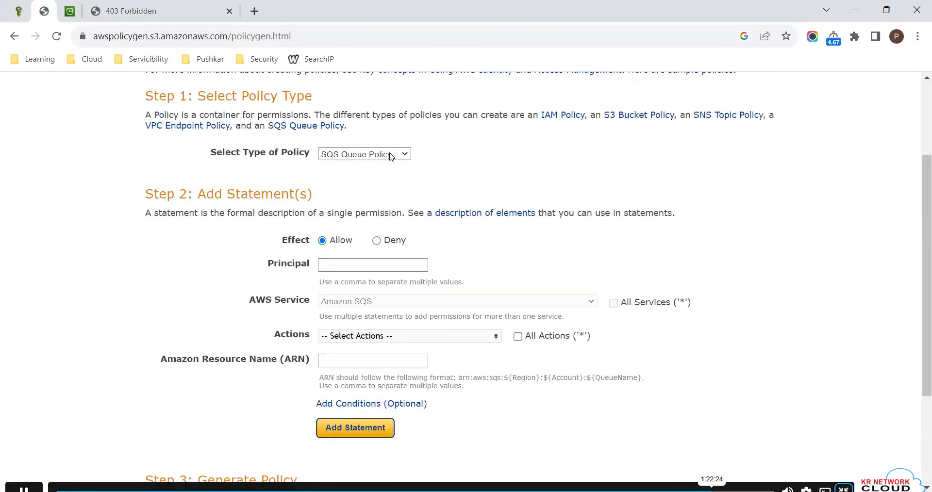
click(391, 156)
click(355, 176)
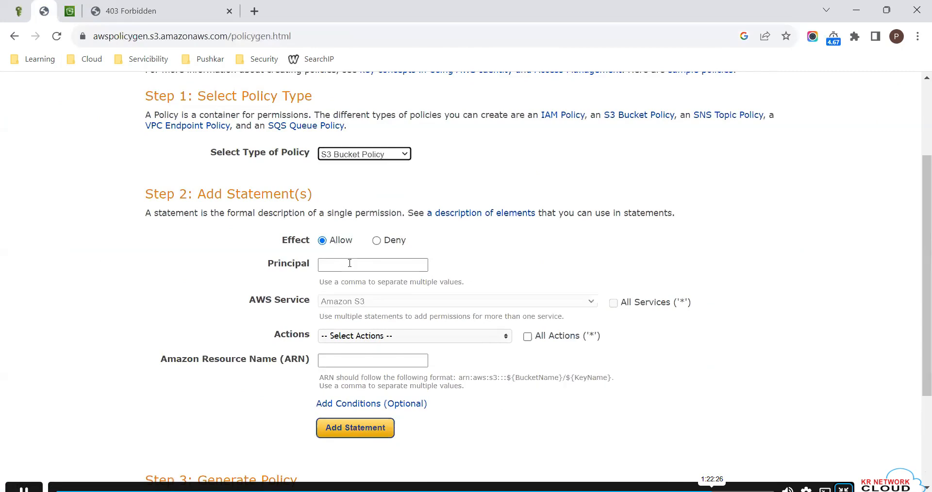
click(347, 267)
text(*)
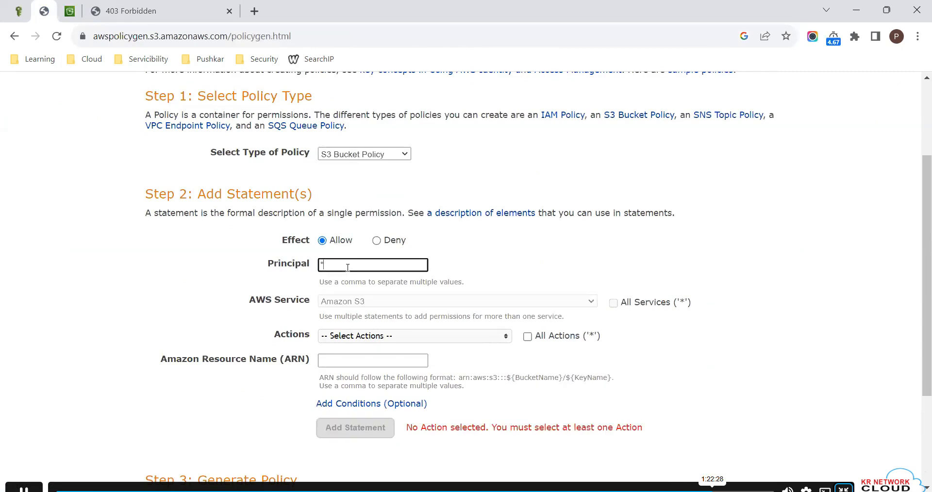
click(527, 336)
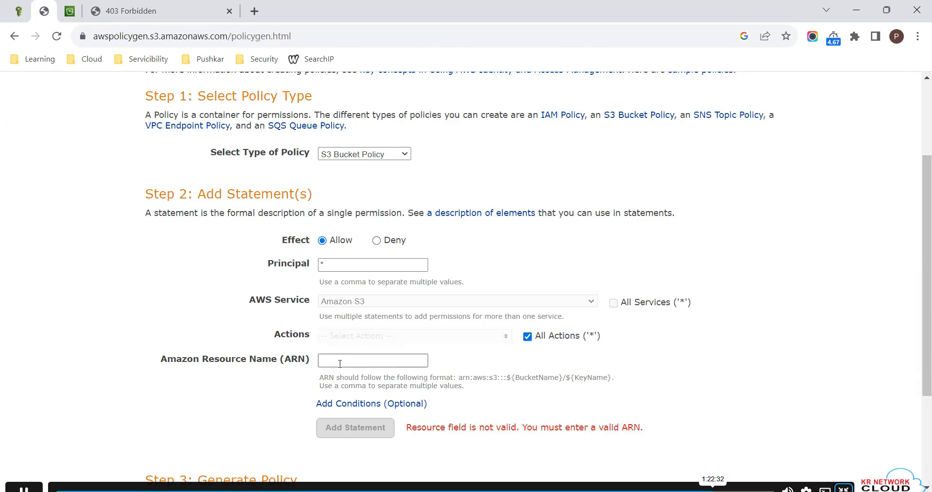
- Copy krpushkar11's ARN from its properties and add the policy statement with resource arn:aws:s3:::krpushkar11/*
click(76, 5)
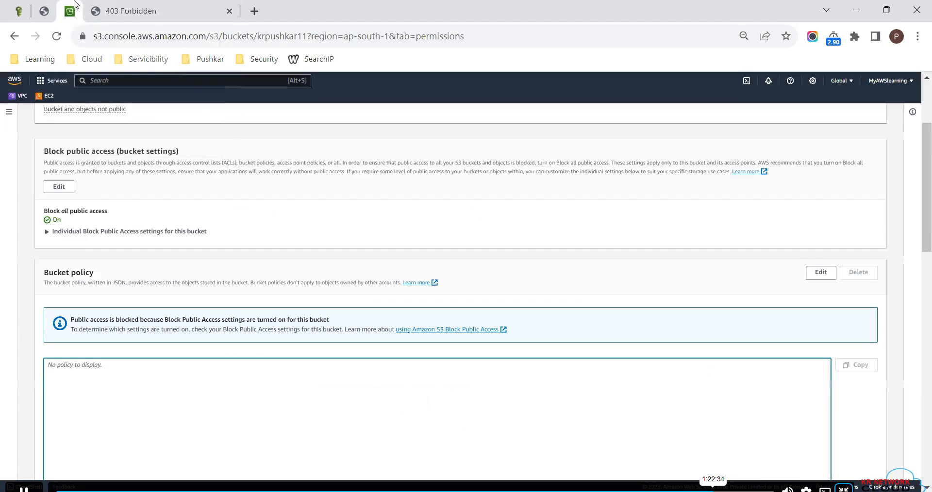
scroll(249, 228, up, 2)
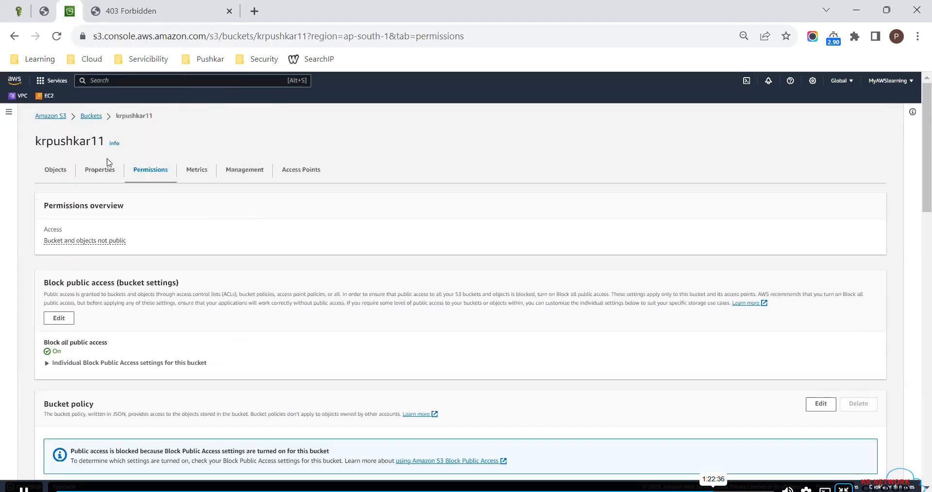
click(95, 172)
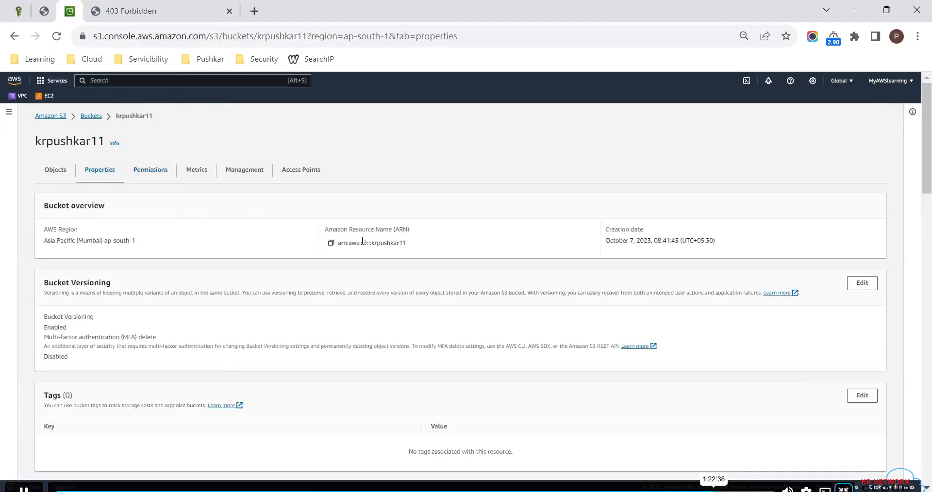
click(331, 243)
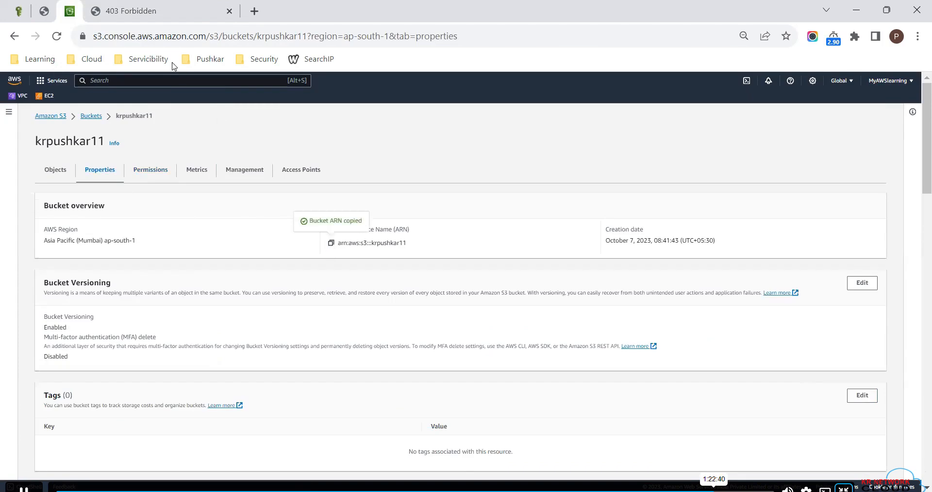
click(44, 11)
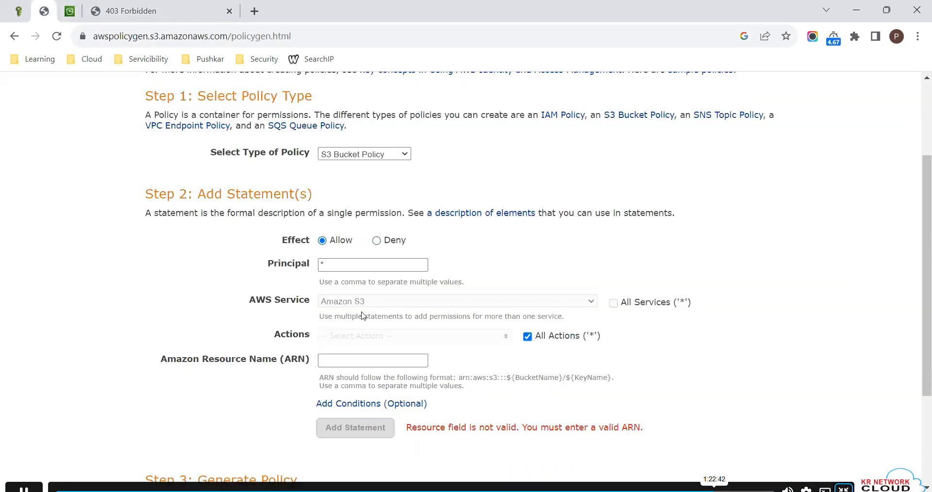
click(339, 360)
key(ctrl+v)
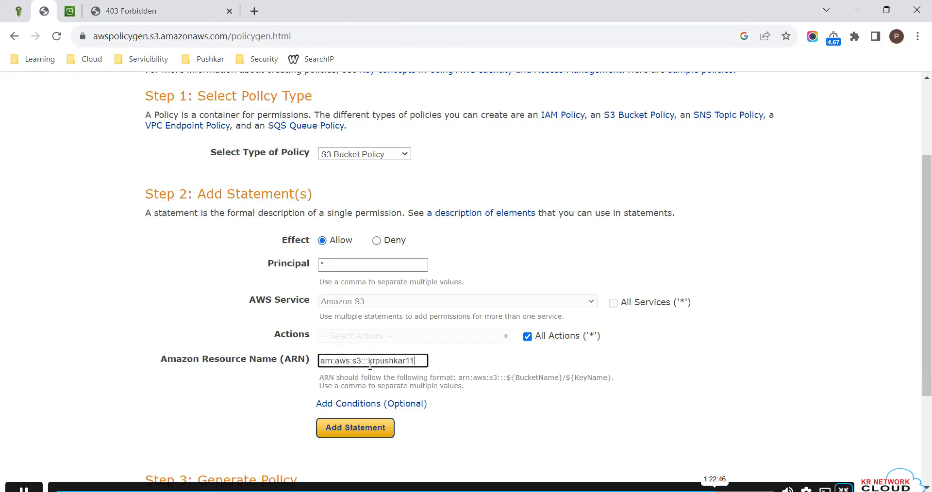
click(369, 430)
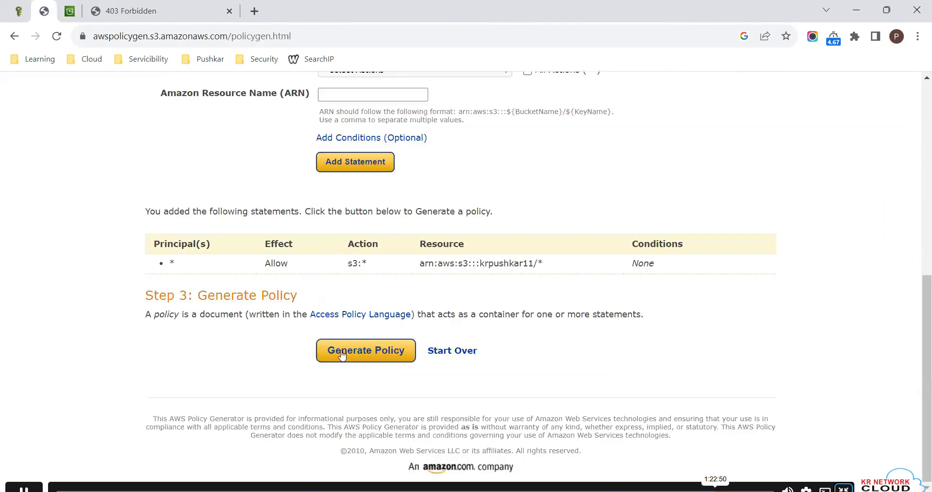
- Generate the policy and copy its complete JSON document
click(342, 353)
key(ctrl+a)
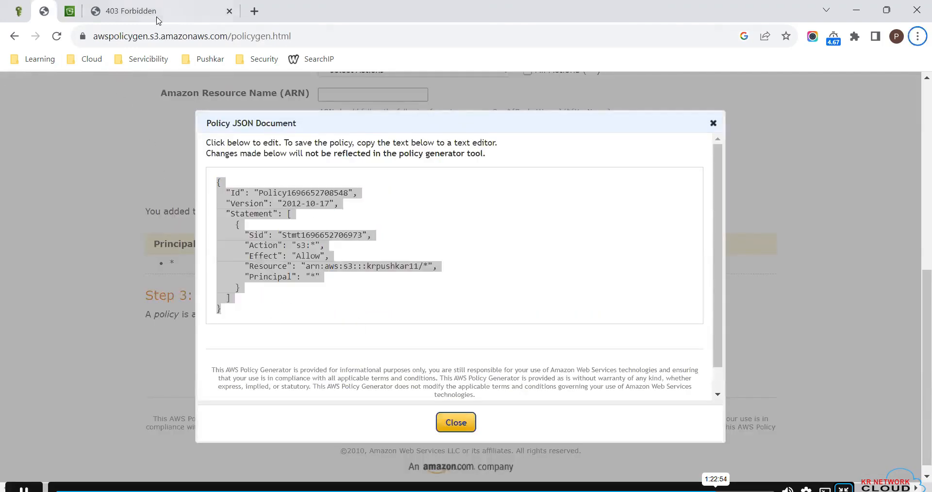
click(140, 9)
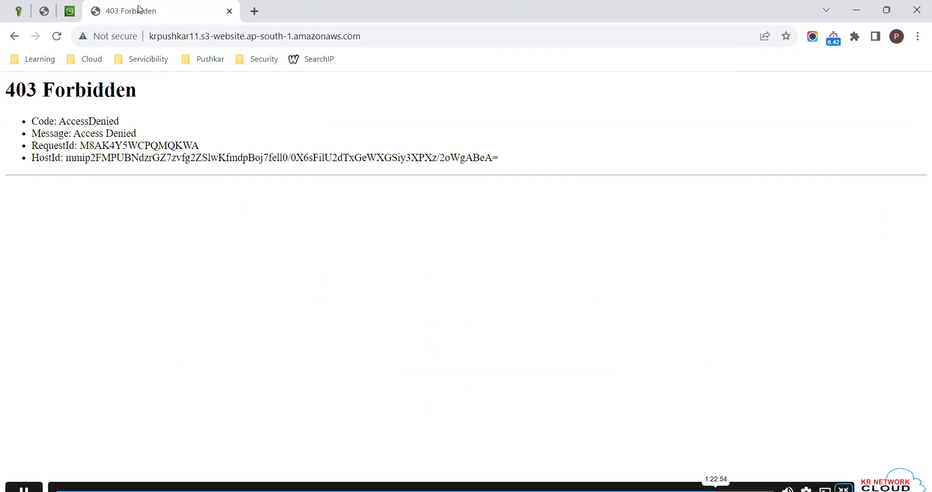
click(43, 11)
- Paste the generated JSON into krpushkar11's bucket policy editor and try to save the changes
click(71, 10)
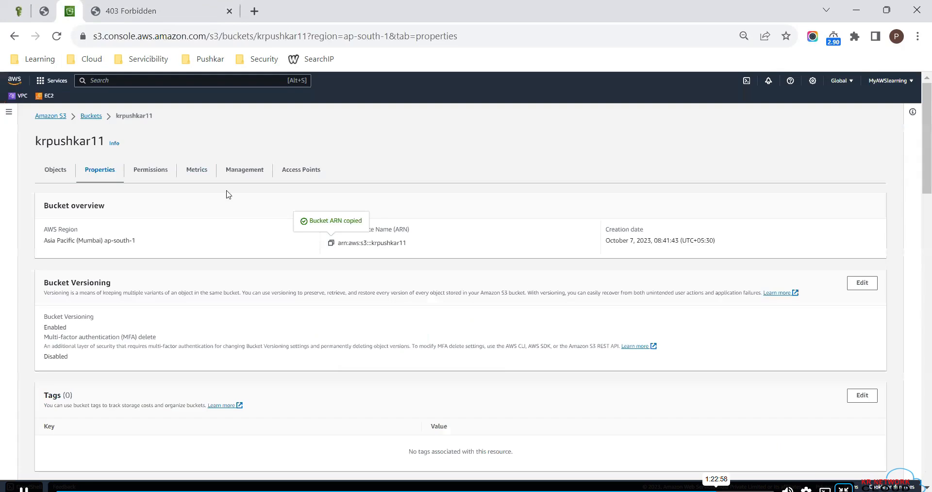
click(145, 171)
scroll(263, 249, down, 5)
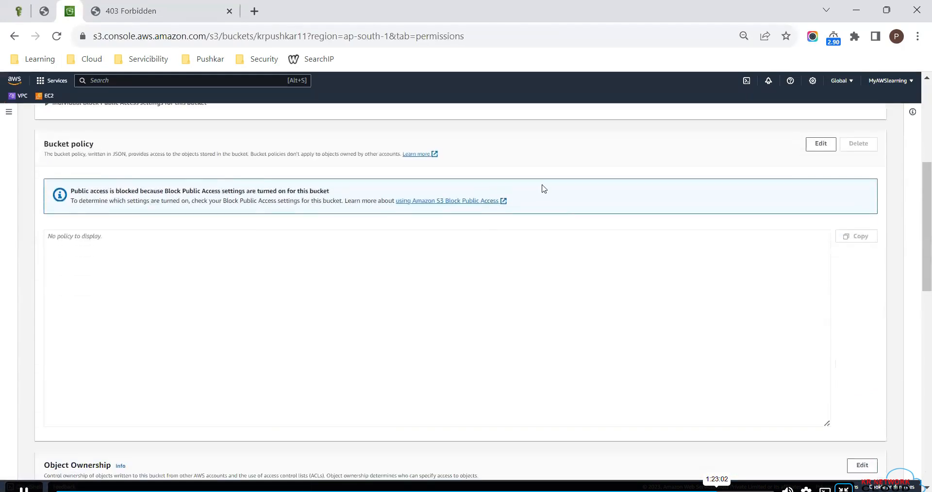
click(820, 145)
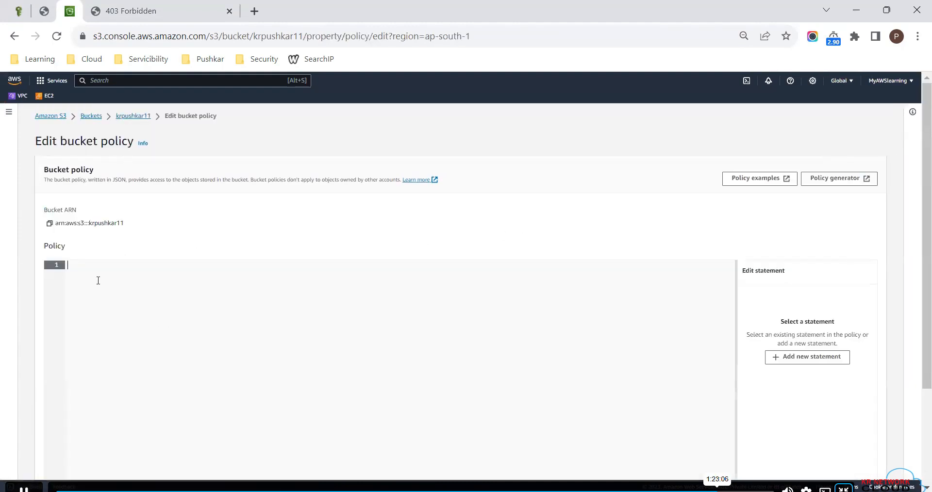
key(ctrl+v)
scroll(304, 328, down, 3)
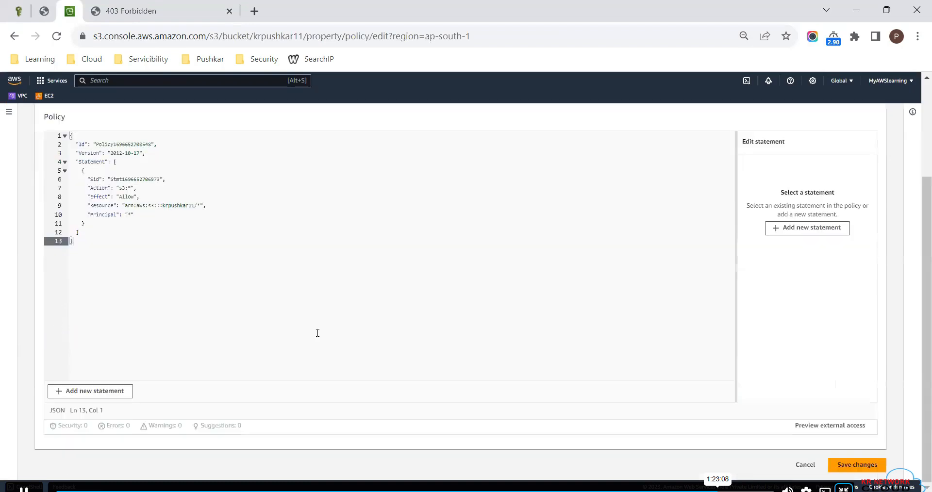
click(857, 465)
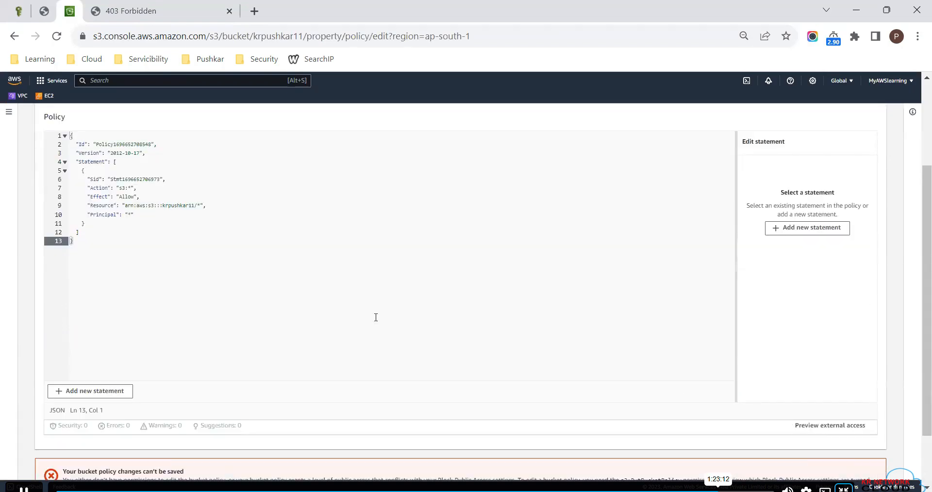
- Examine the save feedback below the bucket policy editor and review the pasted policy
scroll(376, 318, down, 1)
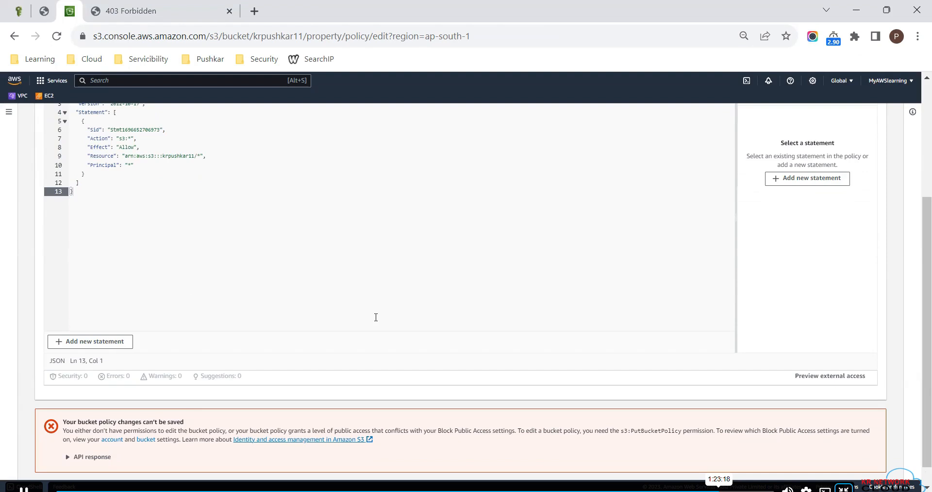
scroll(376, 317, up, 2)
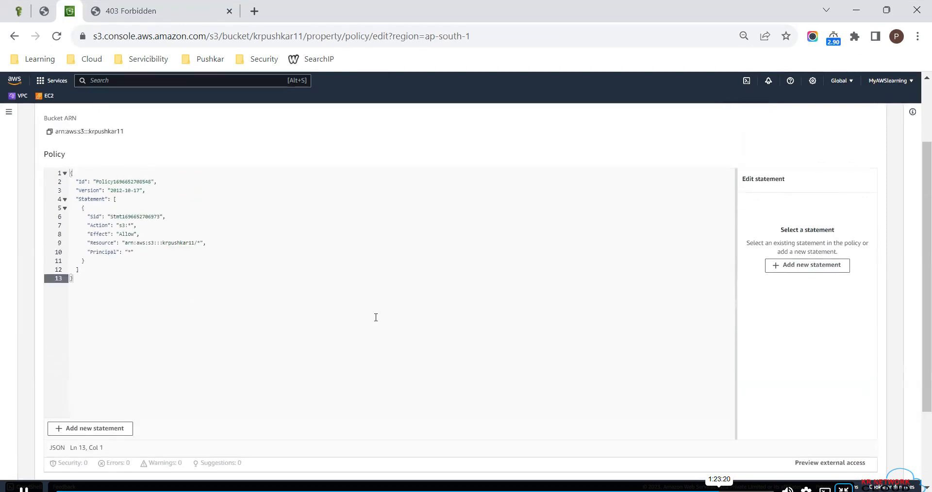
scroll(375, 318, up, 2)
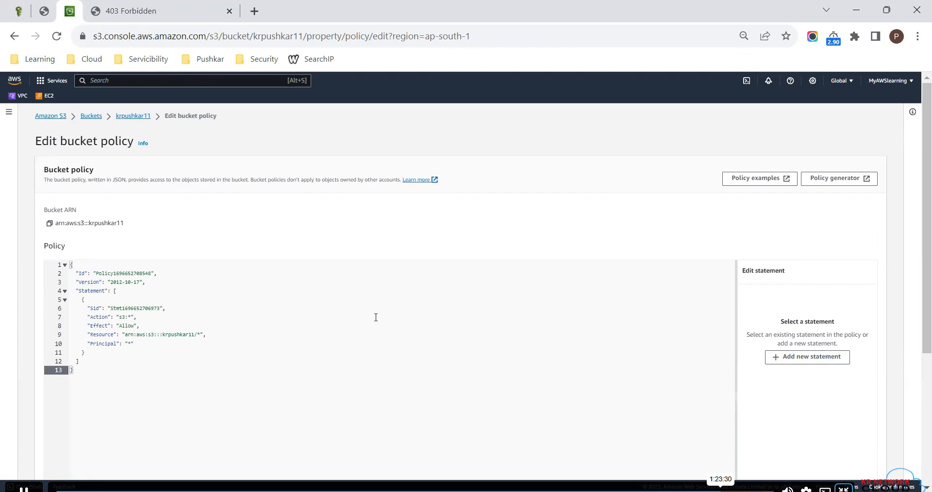
scroll(376, 317, down, 3)
scroll(376, 319, down, 1)
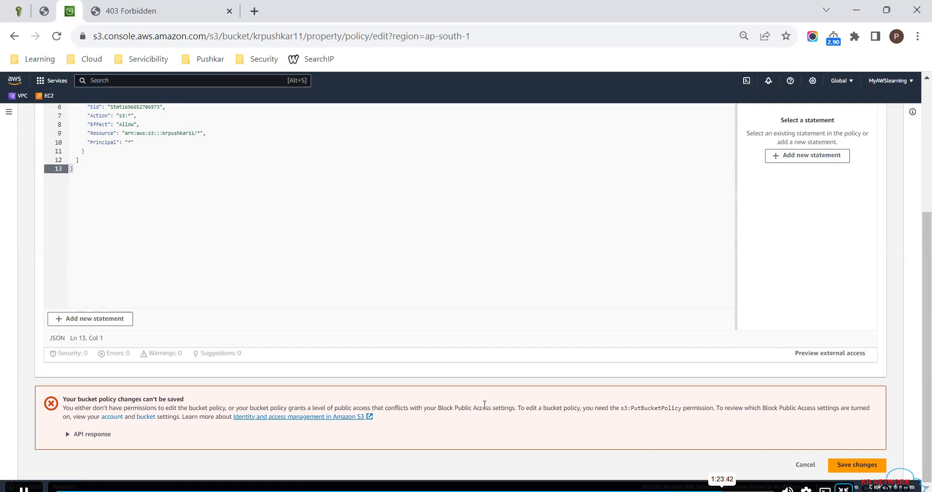
- Open the S3 console in the other browser tab and go to krpushkar11's permissions
click(47, 19)
click(14, 36)
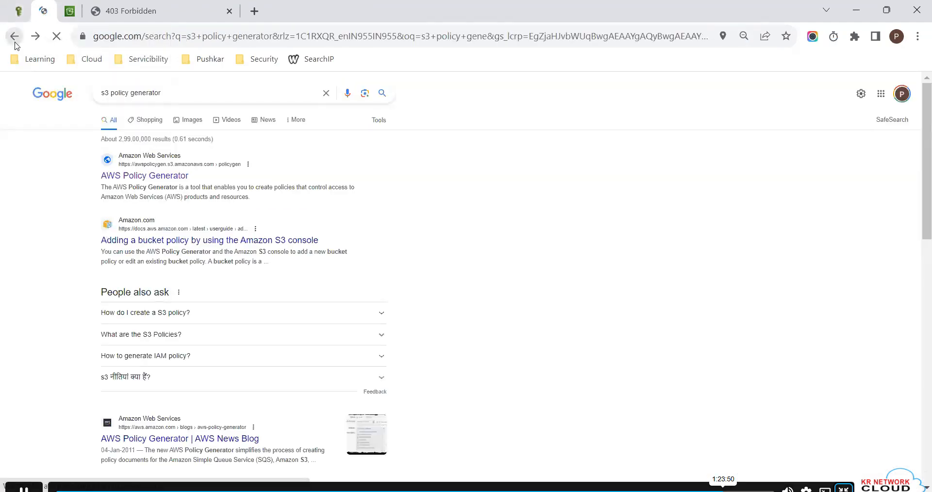
click(15, 40)
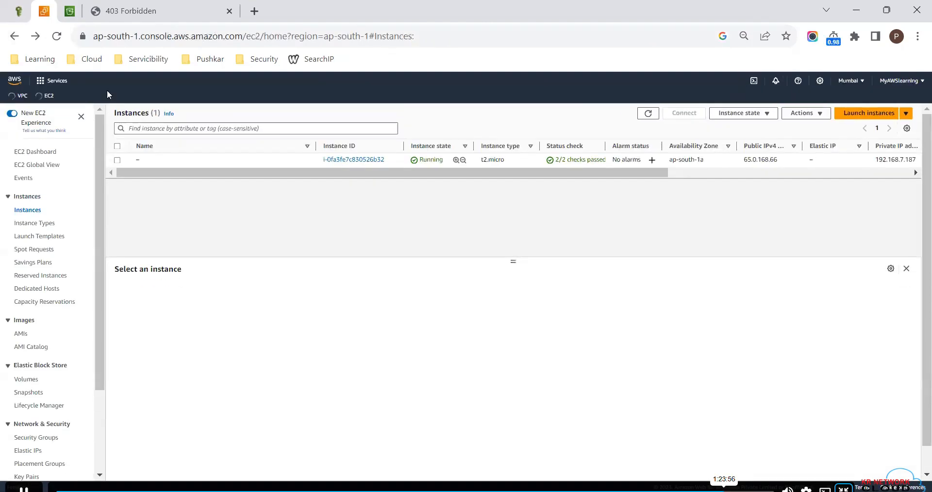
click(103, 81)
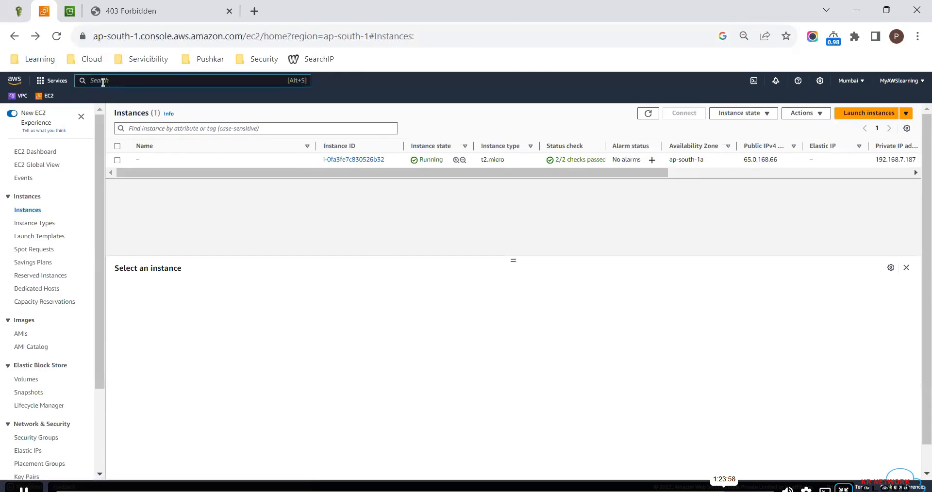
text(s3)
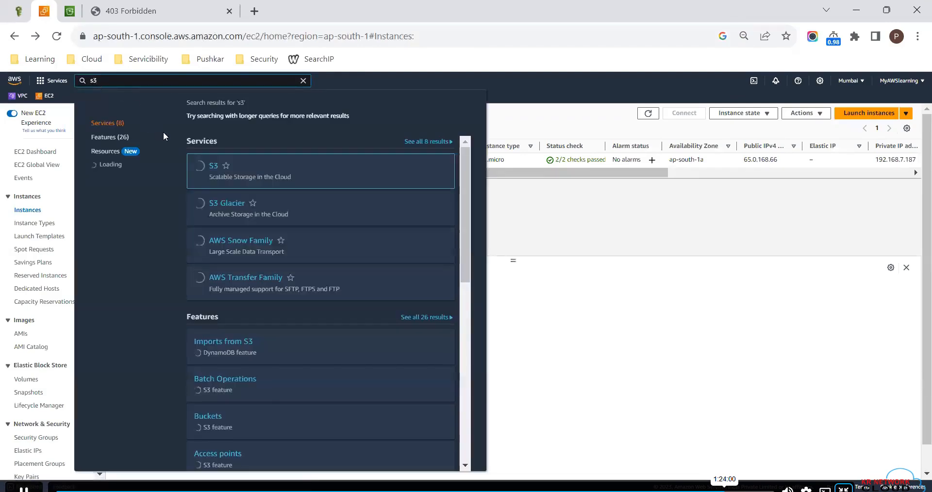
click(212, 169)
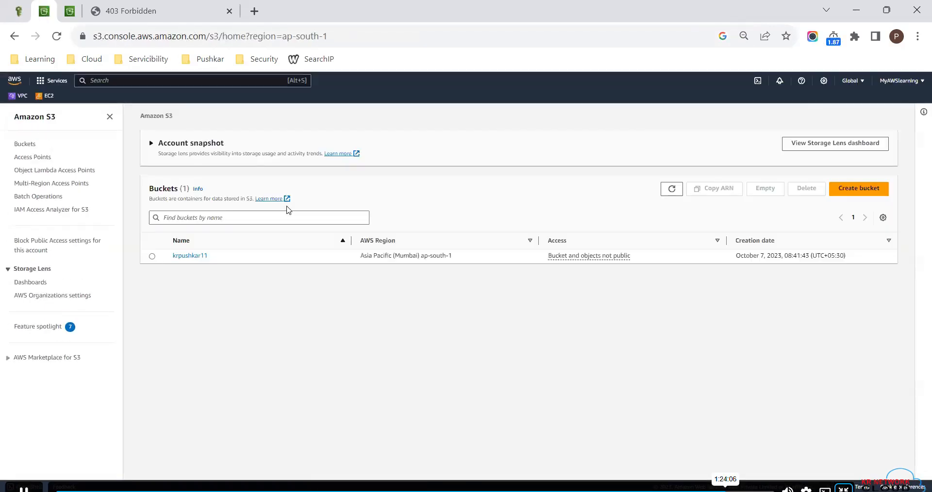
click(184, 256)
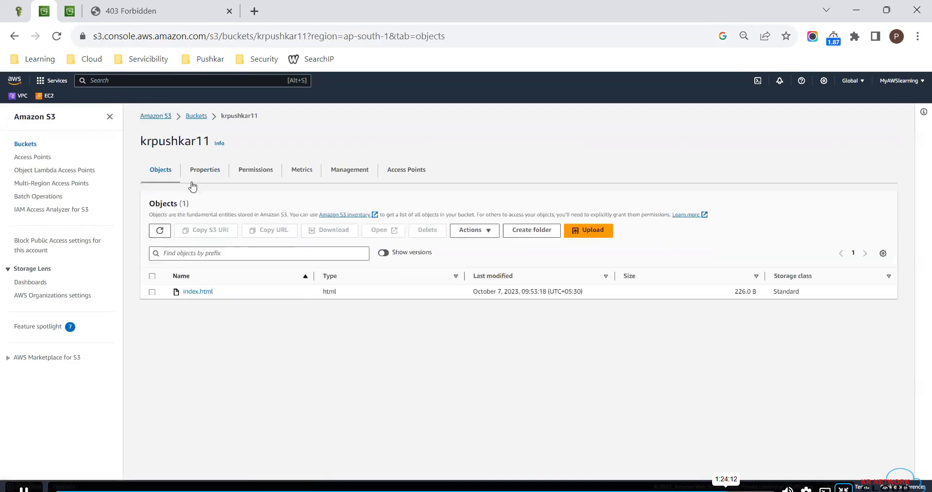
click(247, 173)
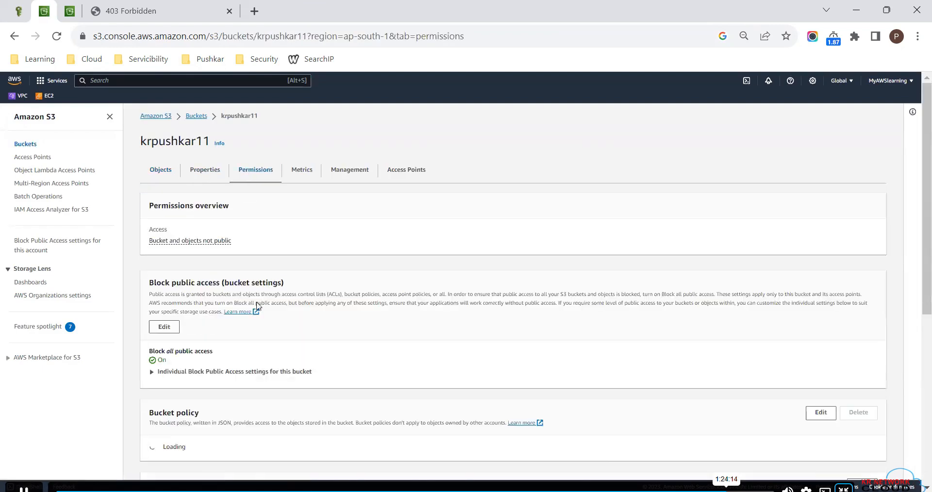
- Turn off Block all public access for krpushkar11 and save the change with the confirmation word confirm
click(164, 328)
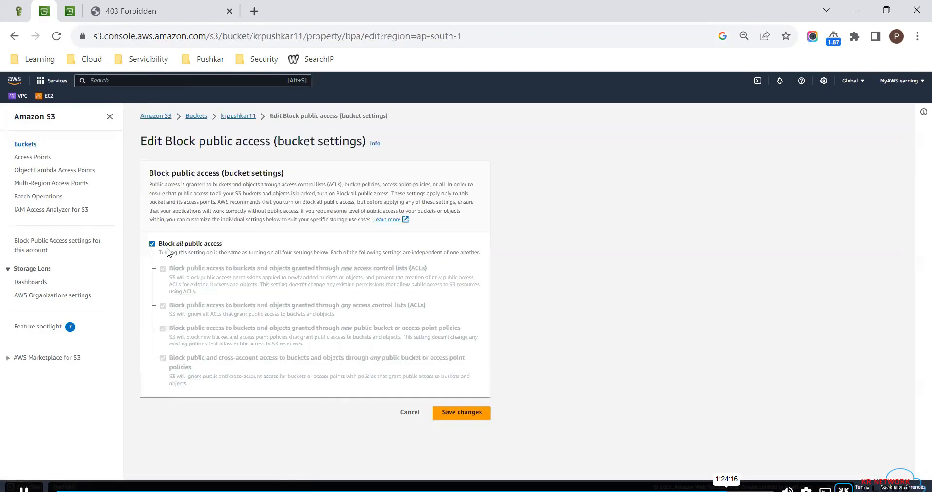
click(170, 244)
click(461, 414)
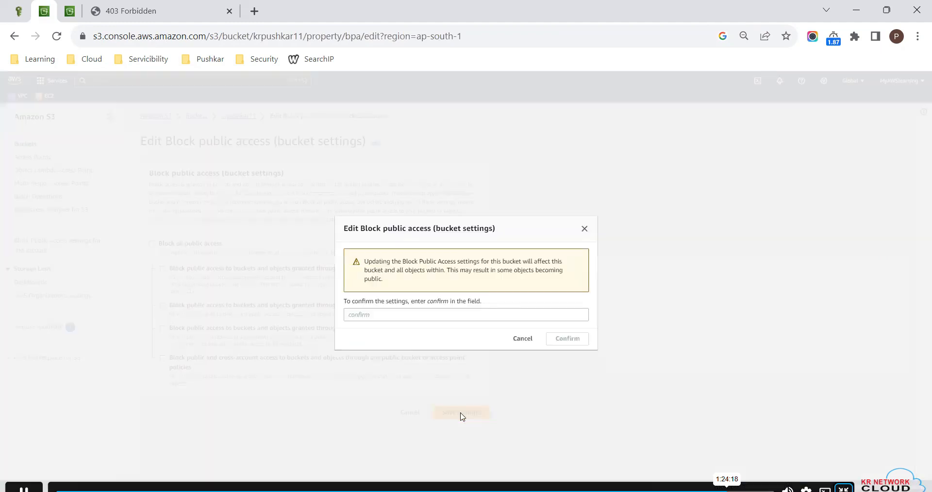
click(418, 316)
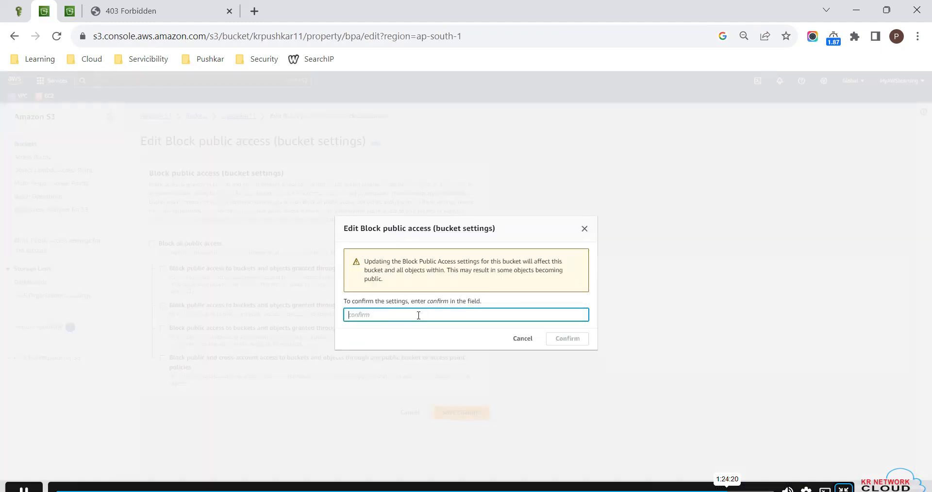
text(confirm)
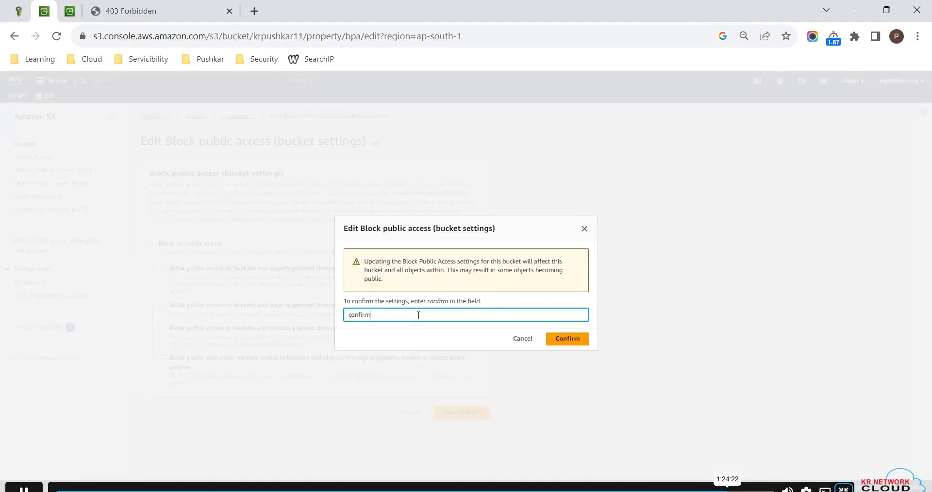
click(565, 339)
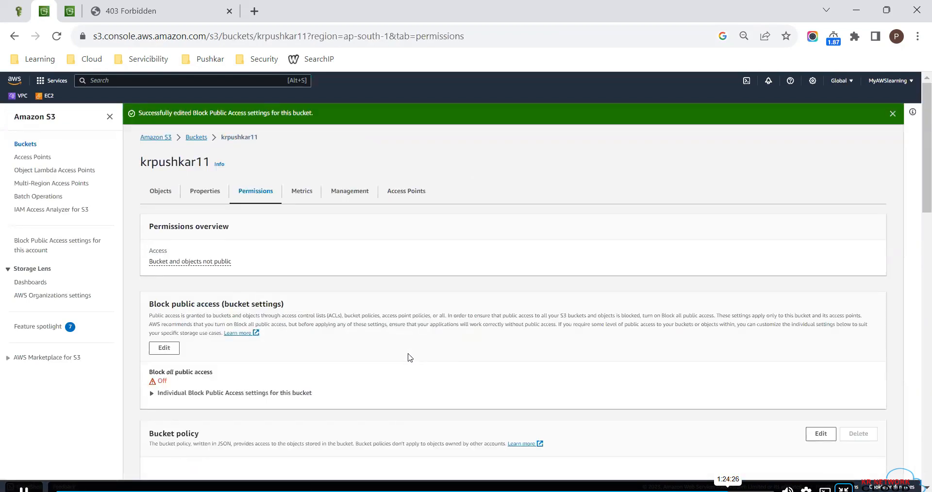
- Save the pasted bucket policy for krpushkar11 and reload its website endpoint, highlighting the URL
click(68, 8)
click(836, 468)
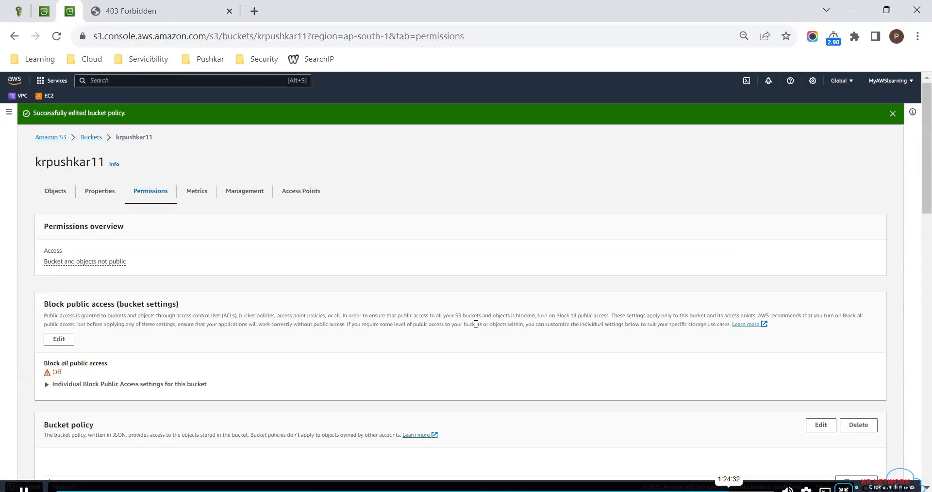
click(145, 11)
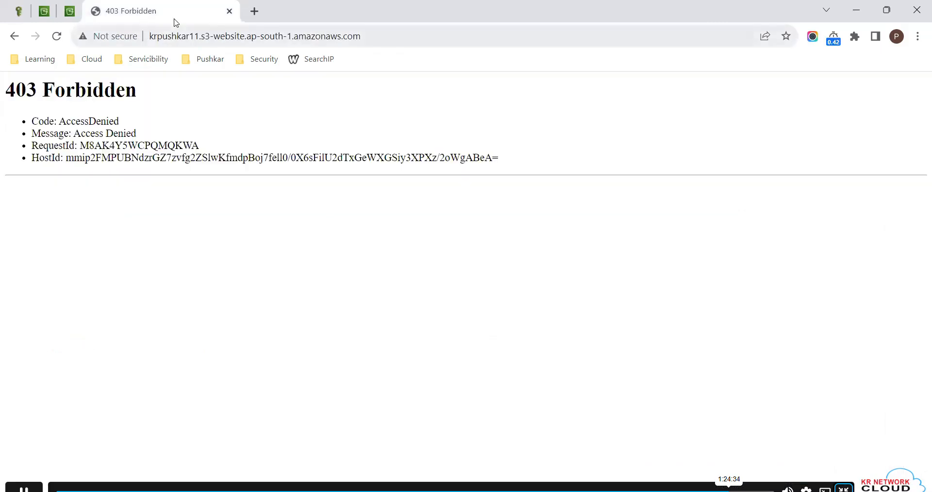
key(ctrl+l)
key(Return)
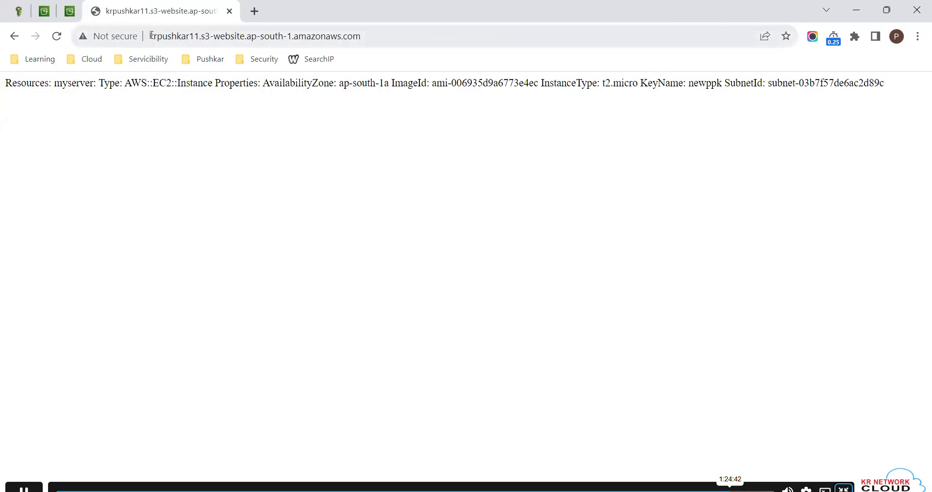
drag(150, 36, 361, 35)
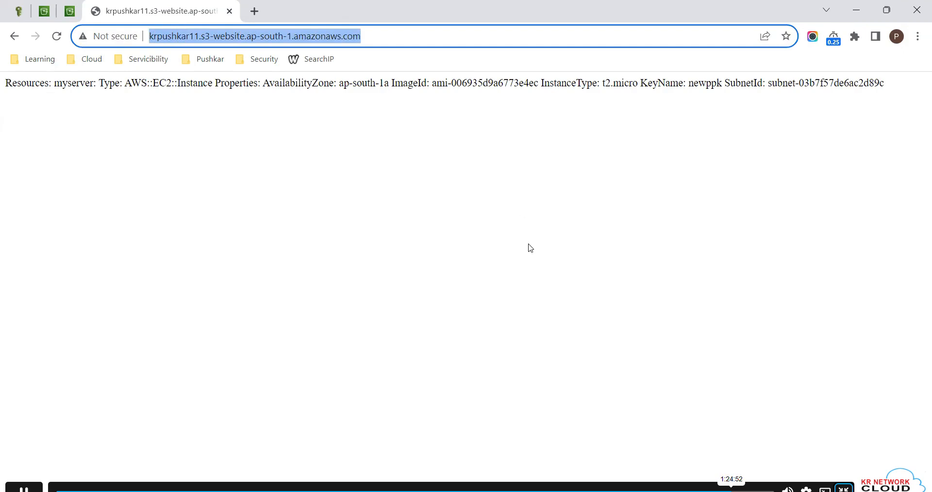
- Switch to the S3-1.png notes in Paint and add the text "Website S3 by default (use)" beside "Static (Info show)"
click(514, 490)
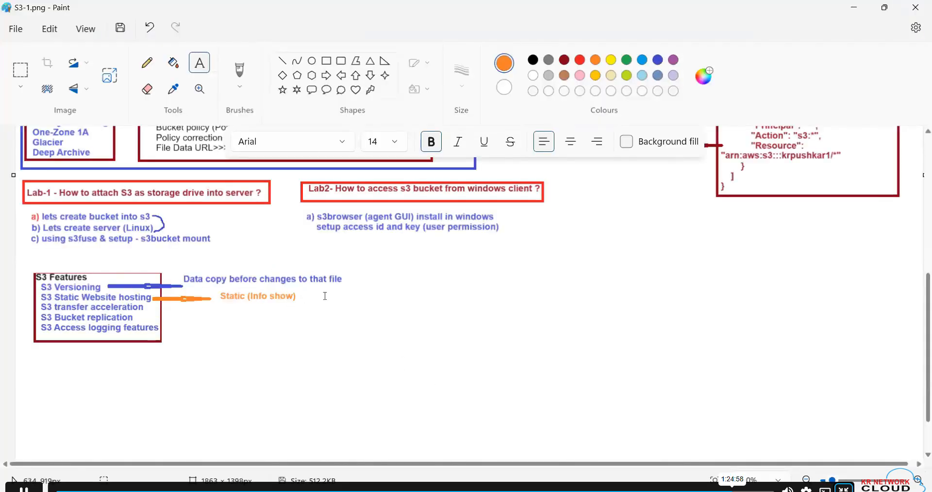
drag(304, 290, 459, 332)
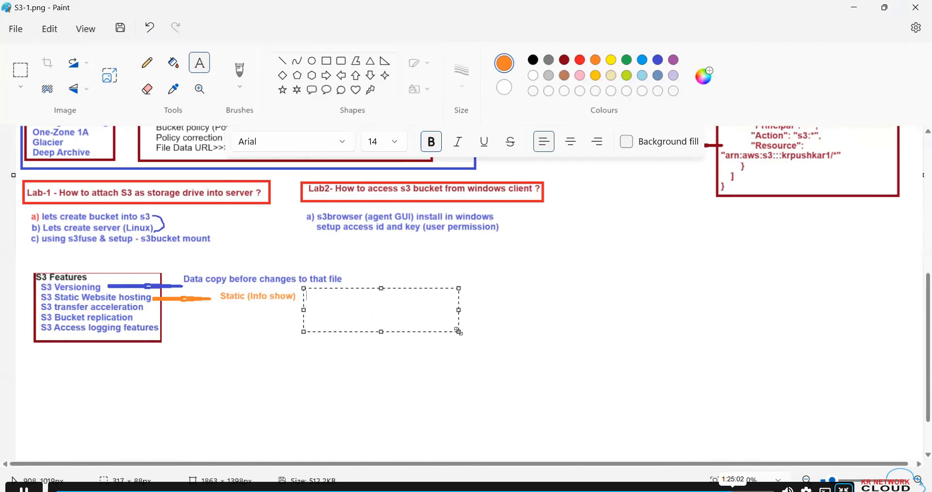
text(Website S3 by d)
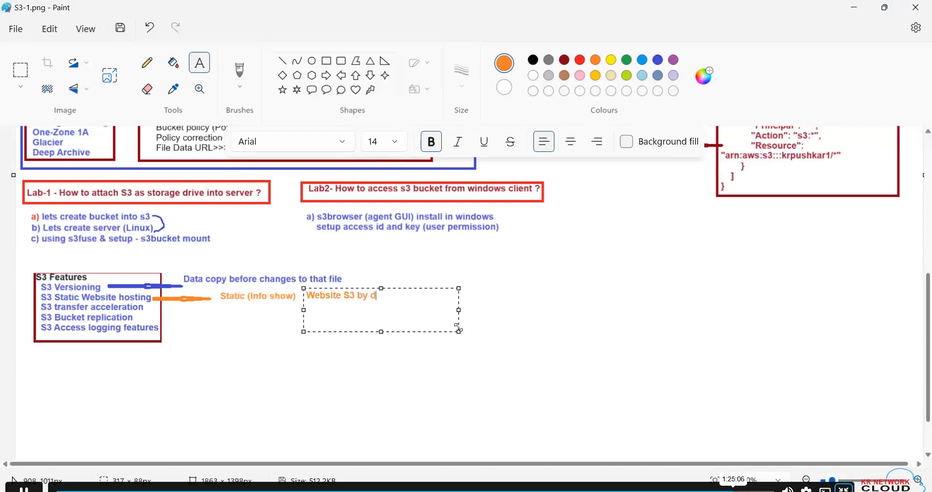
text(efault (use))
click(584, 361)
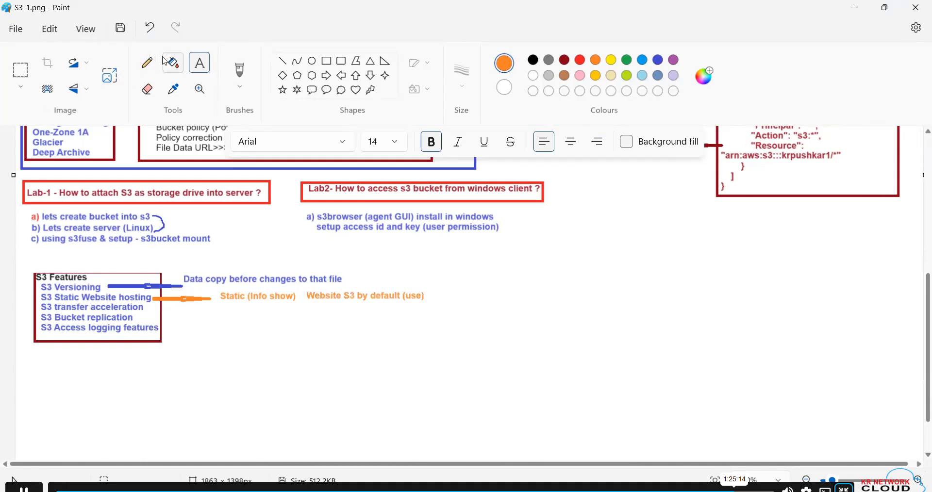
- Draw an orange rectangle of about 835 x 75 px around the S3 Versioning and S3 Static Website hosting lines and their notes
click(330, 63)
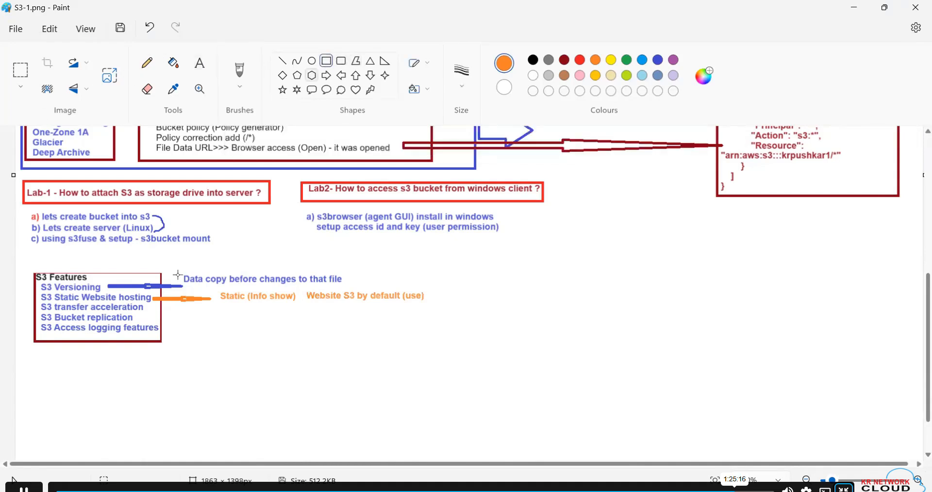
drag(29, 267, 435, 304)
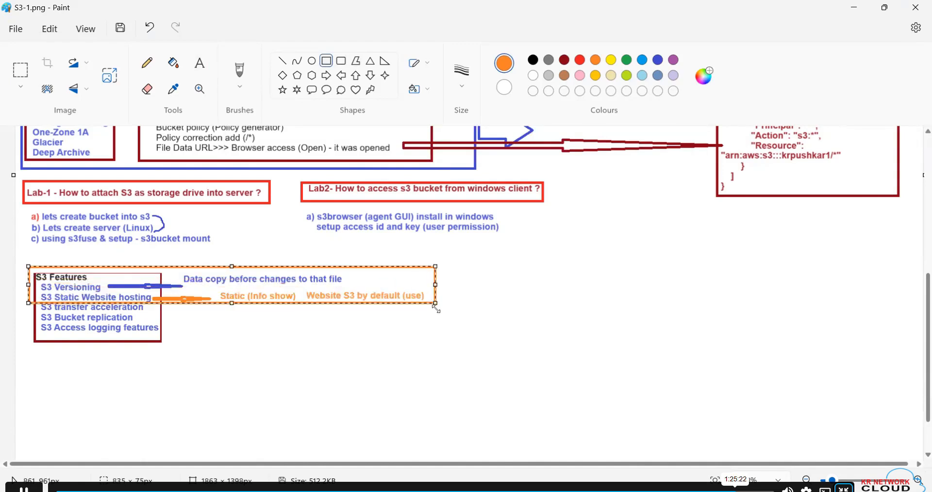
click(437, 315)
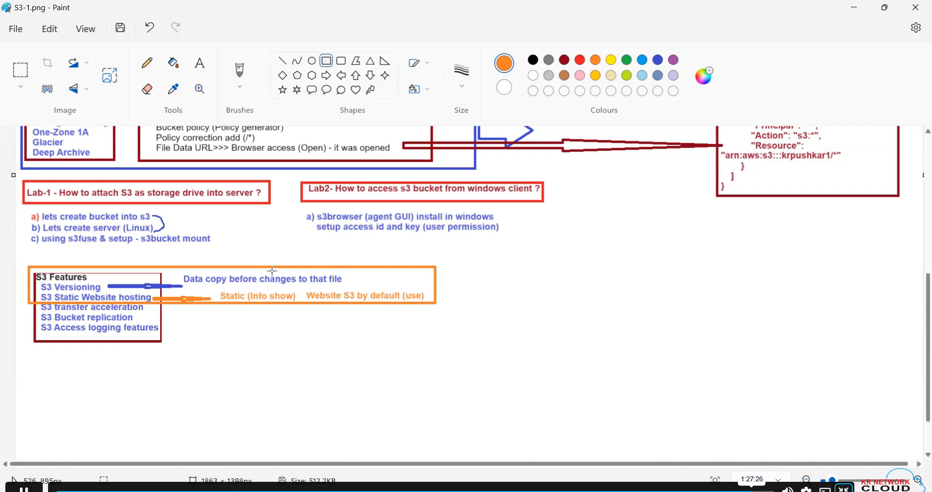
scroll(273, 271, up, 10)
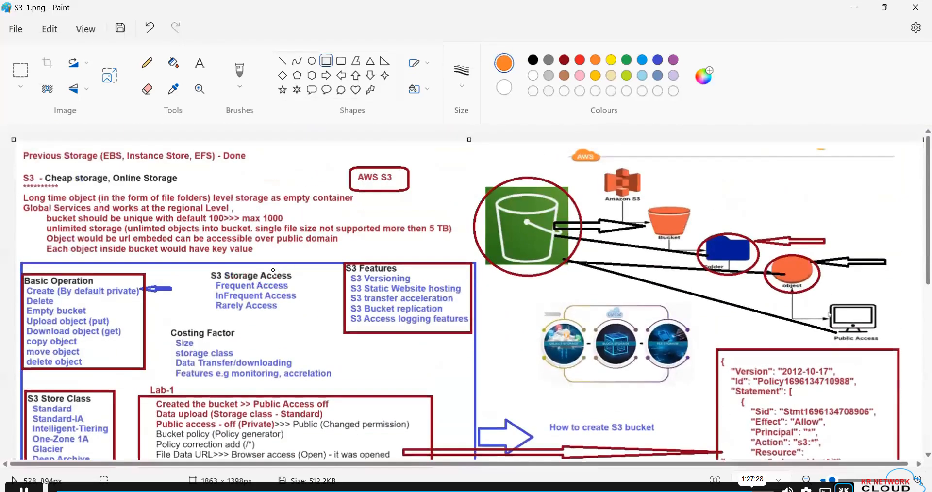
scroll(273, 270, down, 8)
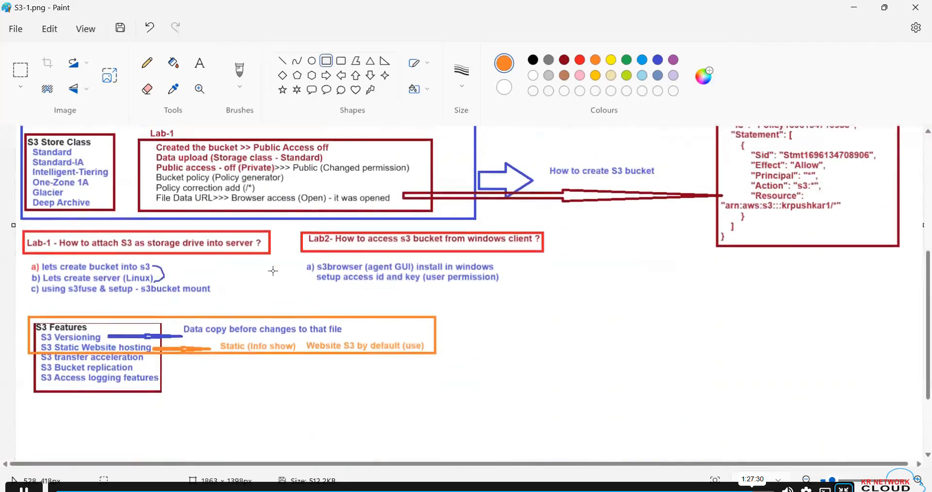
scroll(273, 271, up, 2)
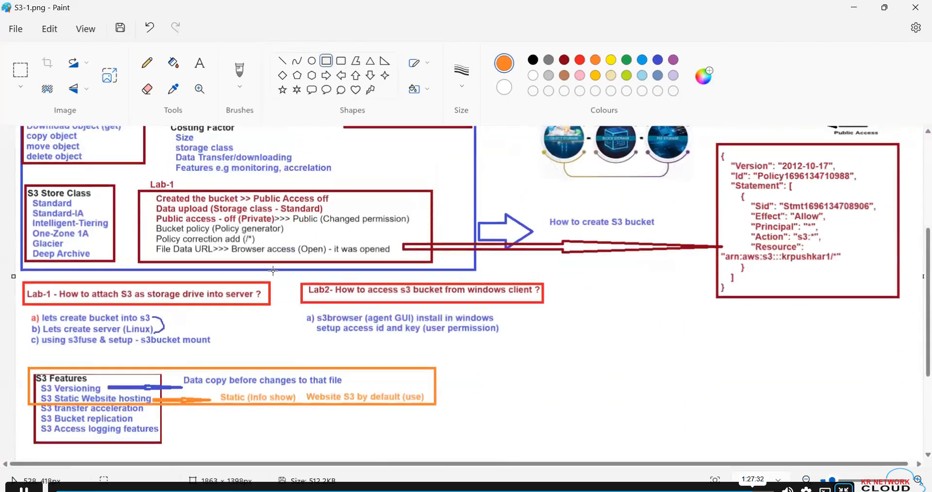